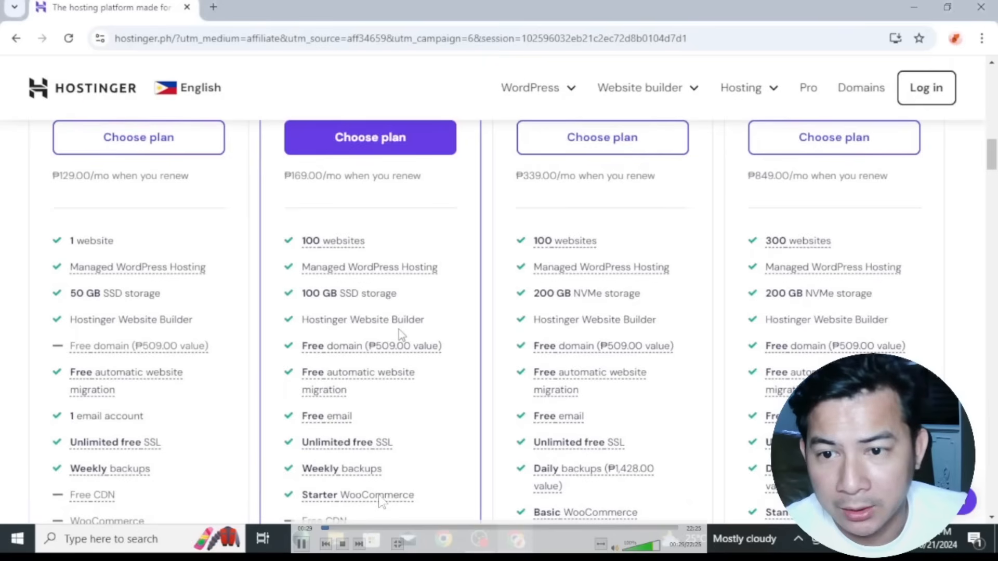
Examine the features listed for the hosting plans, including the Premium plan's free email details, and dismiss the Kodee chat
mouse_move(395, 382)
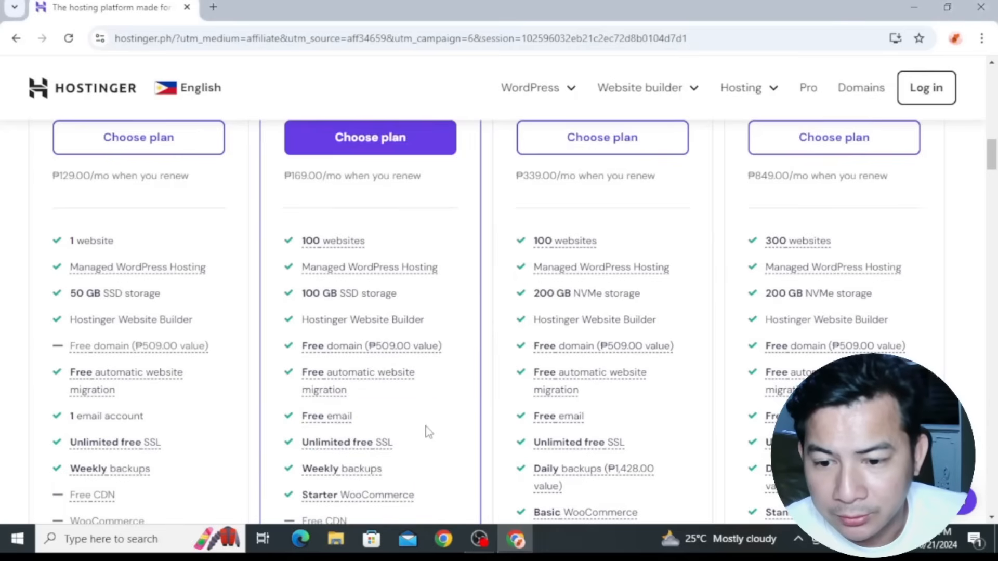
scroll(428, 434, "down", 1)
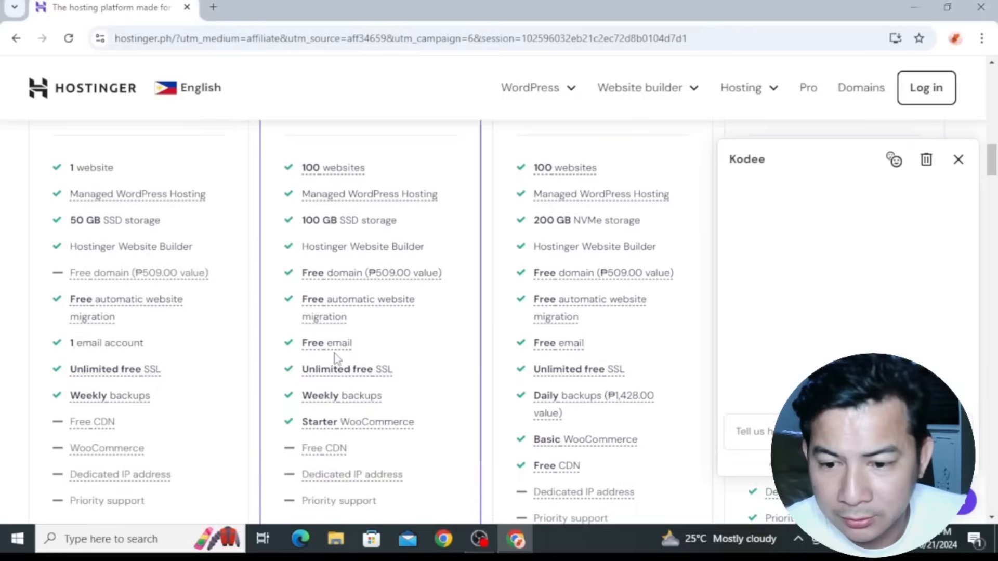
mouse_move(335, 351)
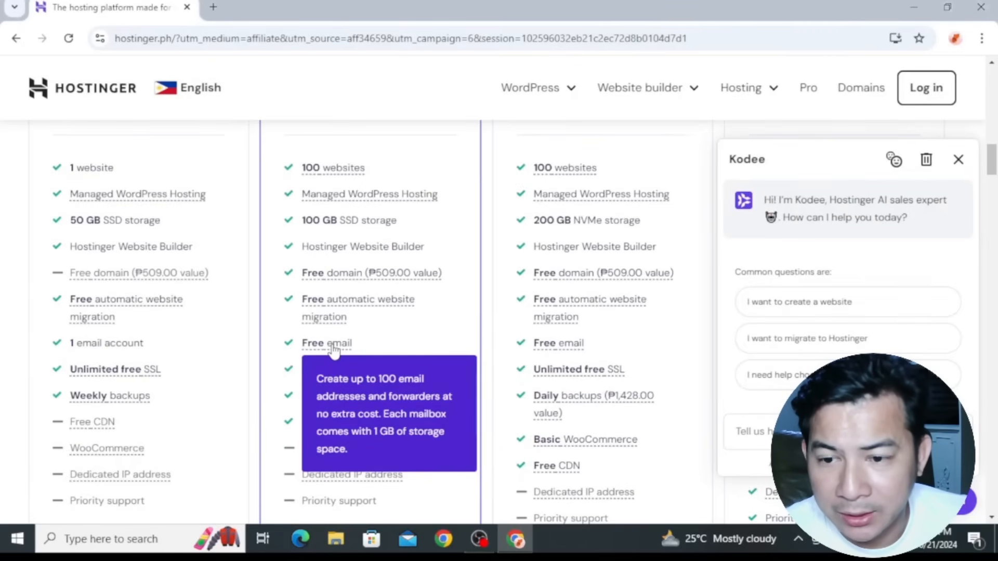
scroll(458, 405, "down", 3)
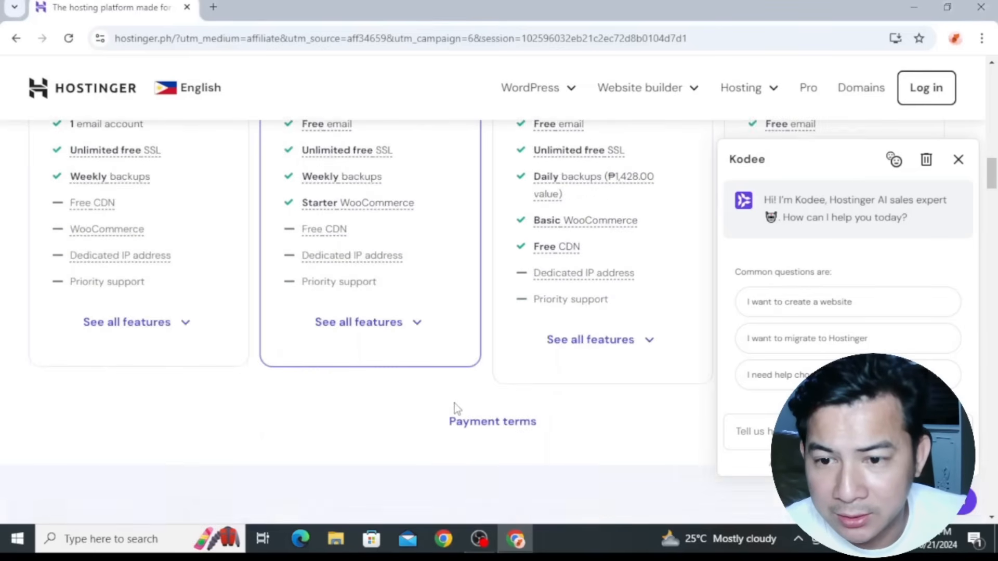
scroll(449, 403, "up", 3)
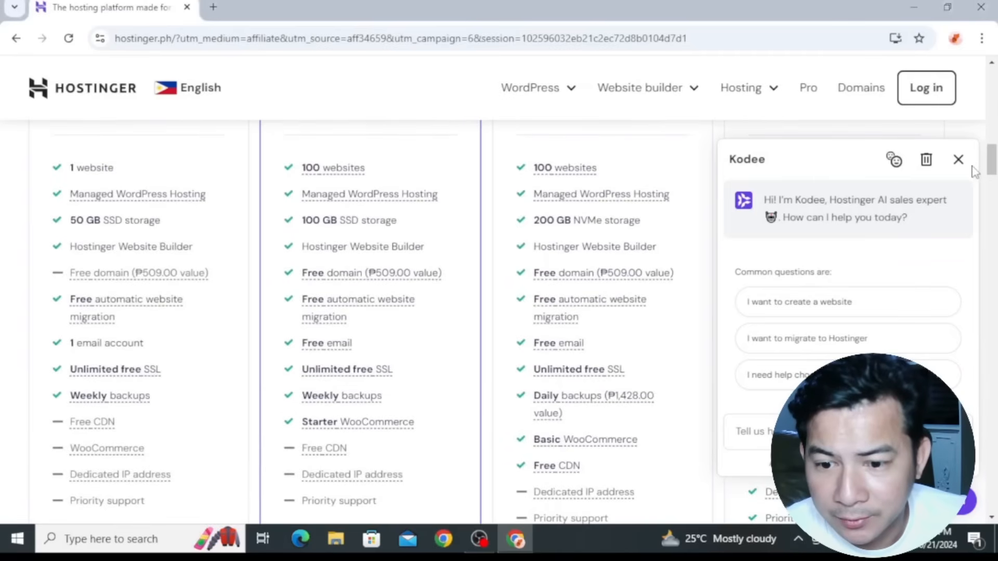
left_click(959, 159)
scroll(381, 338, "down", 3)
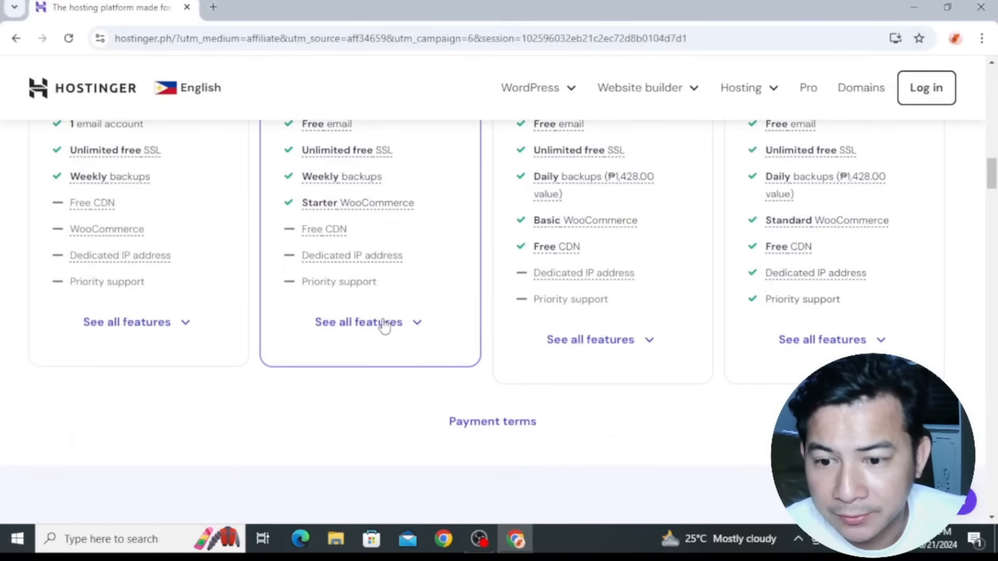
scroll(385, 333, "up", 8)
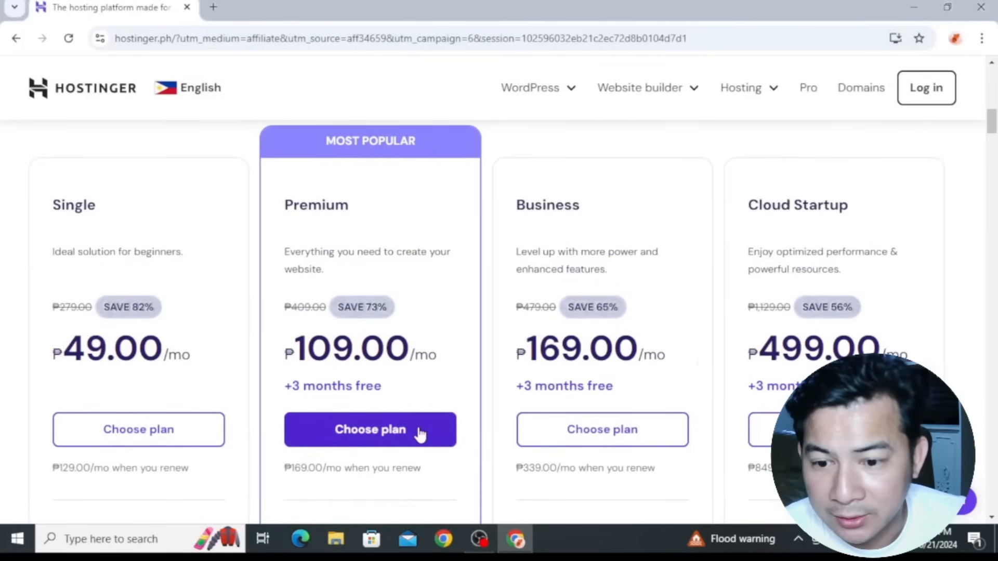
Choose the Premium hosting plan and try the 12-month period in the cart before setting it back to 48 months
left_click(420, 434)
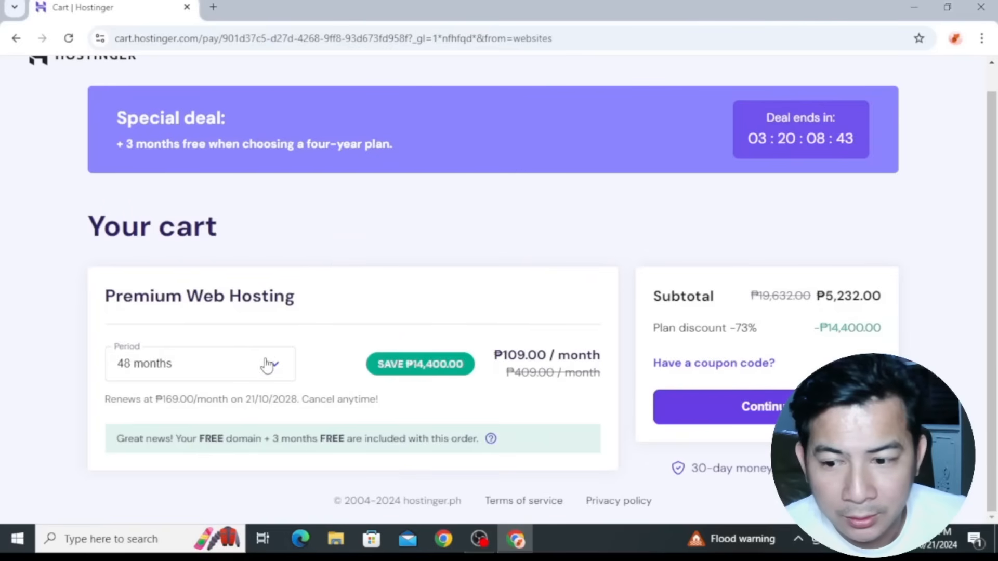
left_click(266, 364)
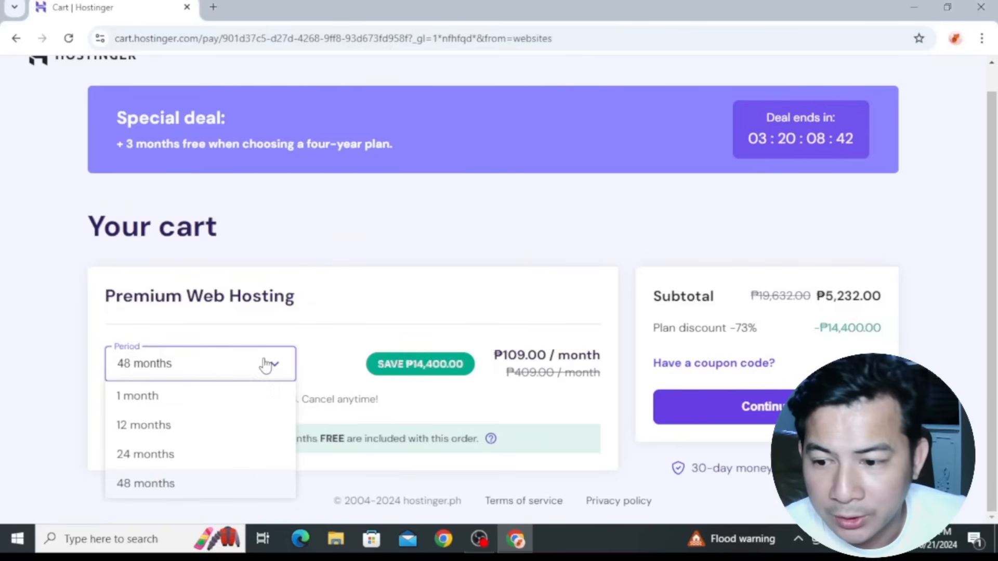
left_click(231, 431)
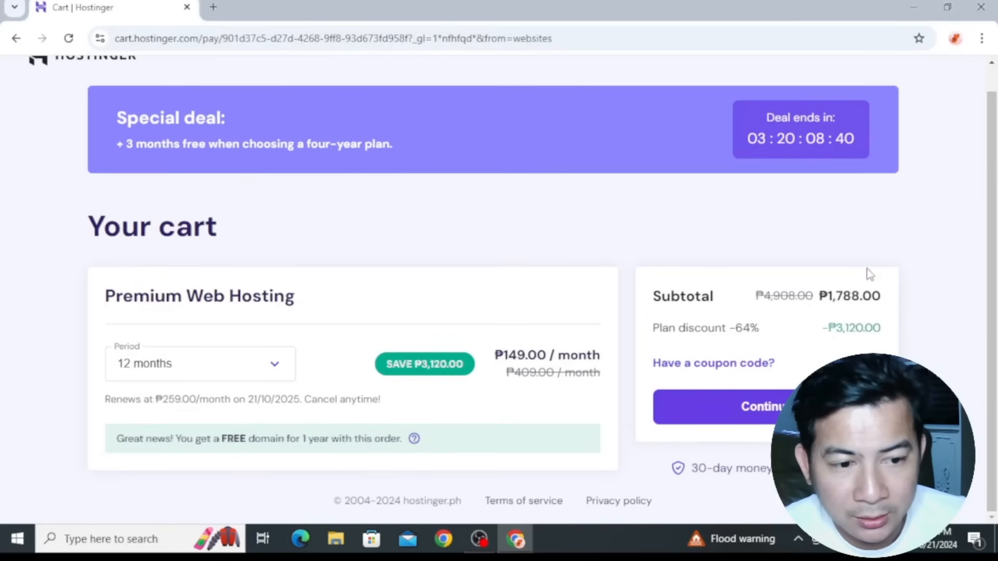
left_click(272, 372)
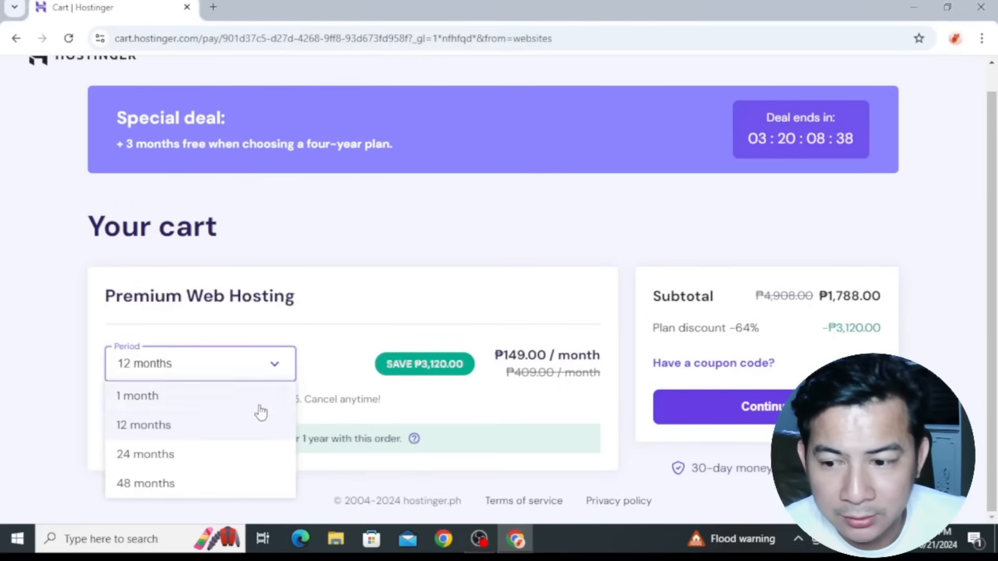
left_click(241, 487)
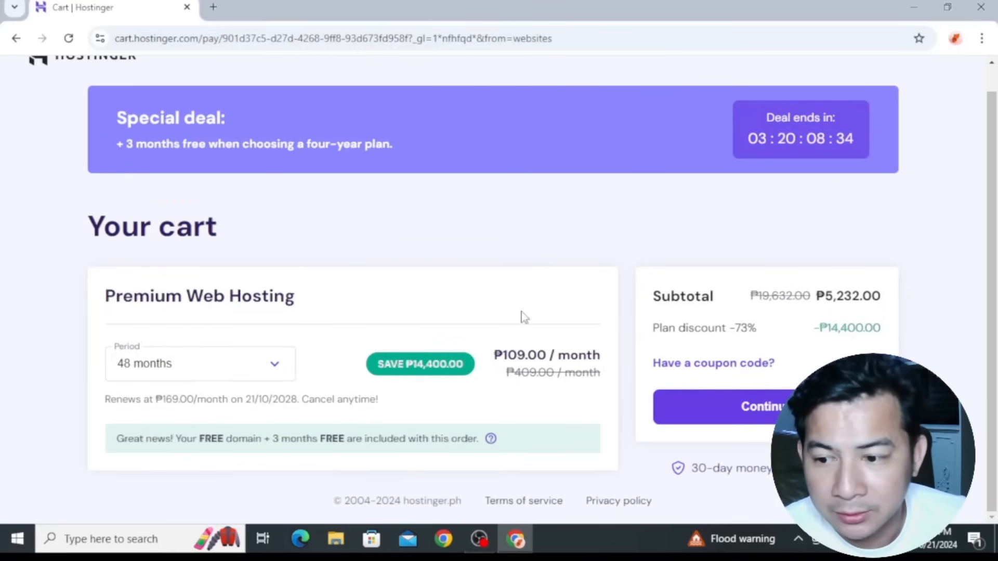
double_click(831, 333)
left_click(920, 358)
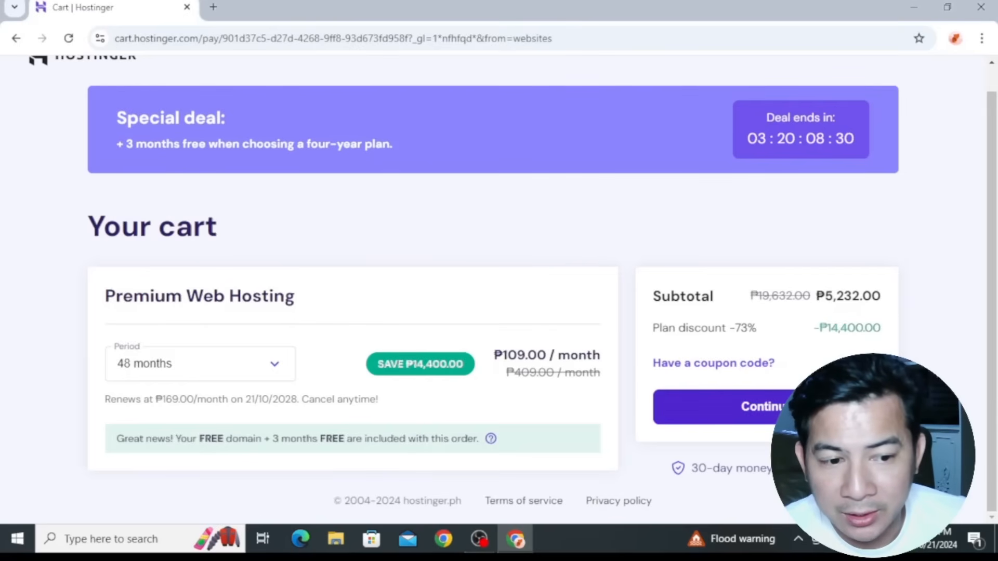
Continue from the cart and create the Hostinger account by signing in with Google
left_click(718, 406)
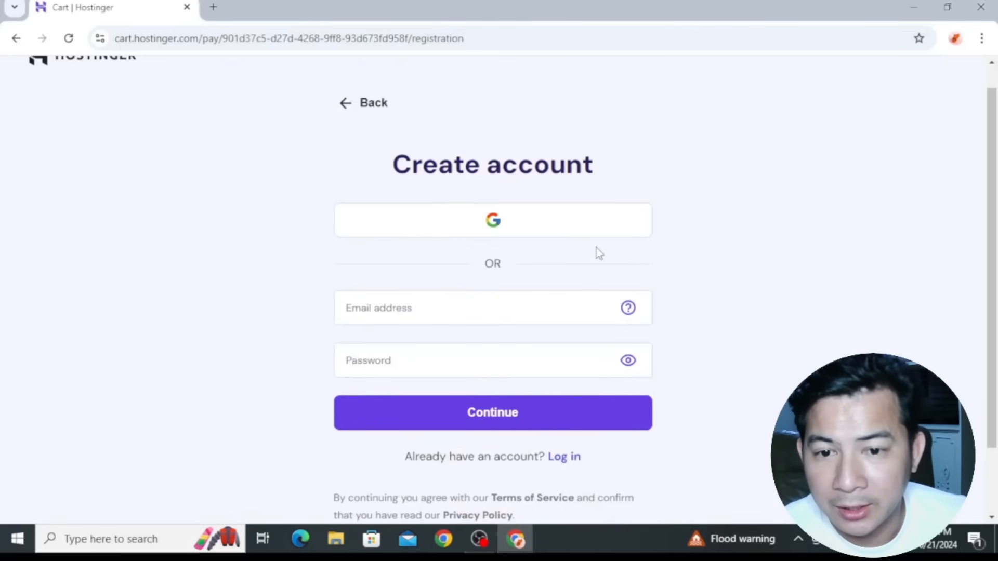
left_click(576, 232)
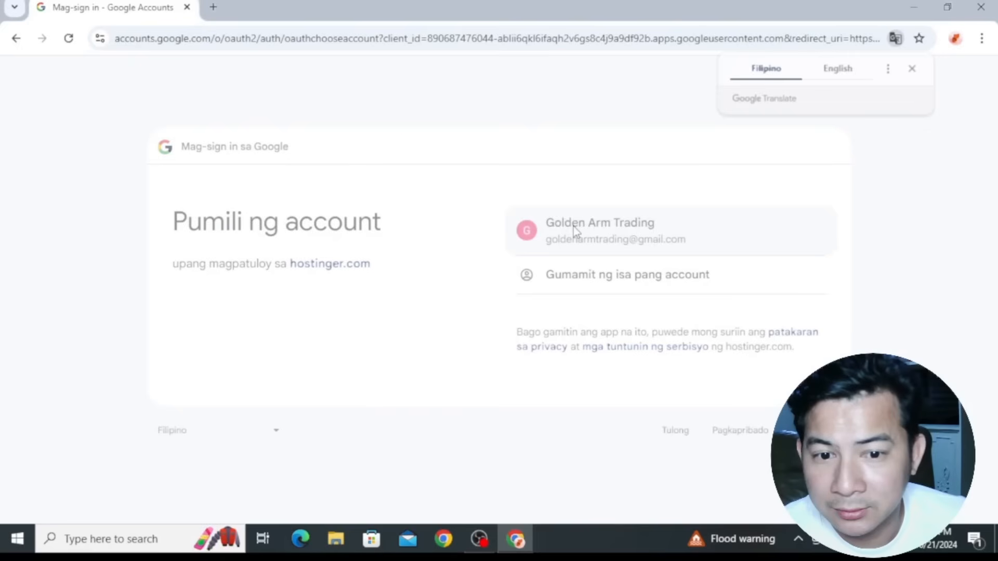
left_click(573, 226)
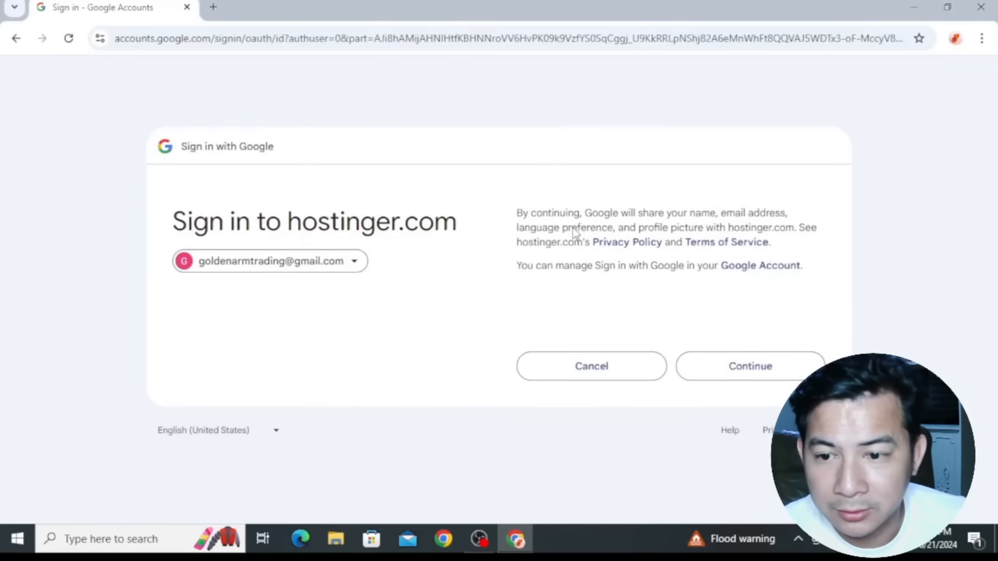
left_click(727, 374)
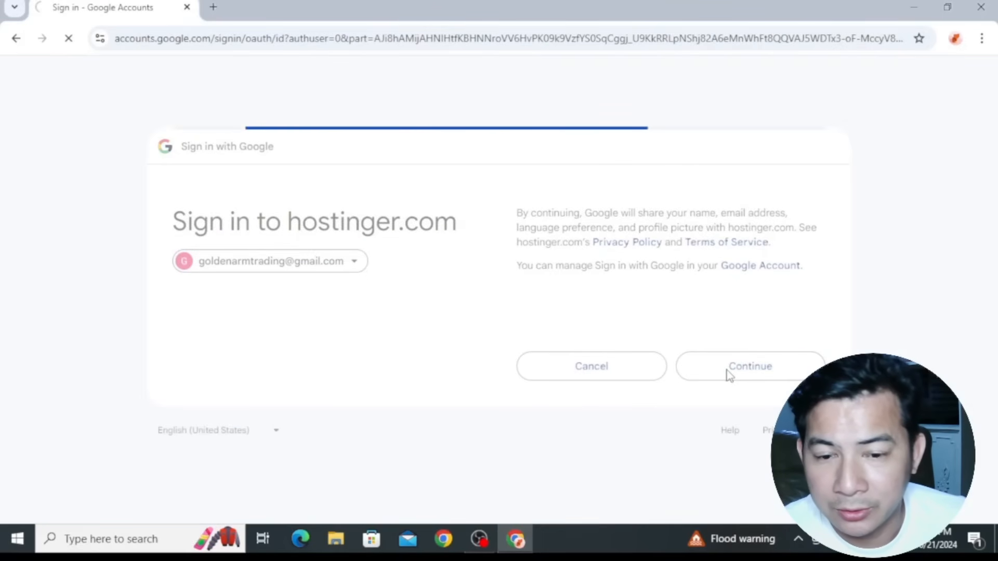
Accept the prefilled billing address with Philippines as the country of residence and proceed to the payment section
scroll(391, 302, "down", 3)
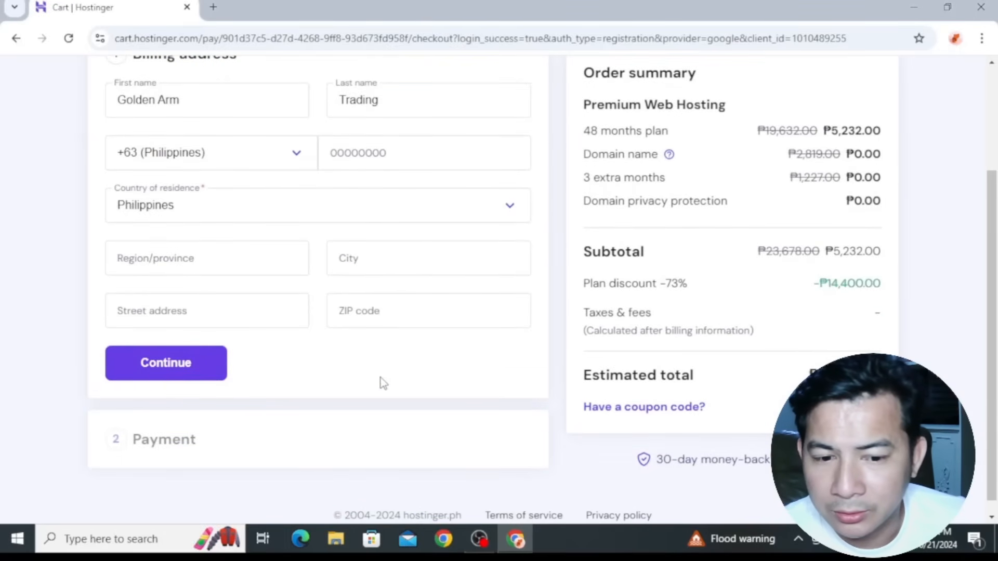
scroll(382, 382, "up", 2)
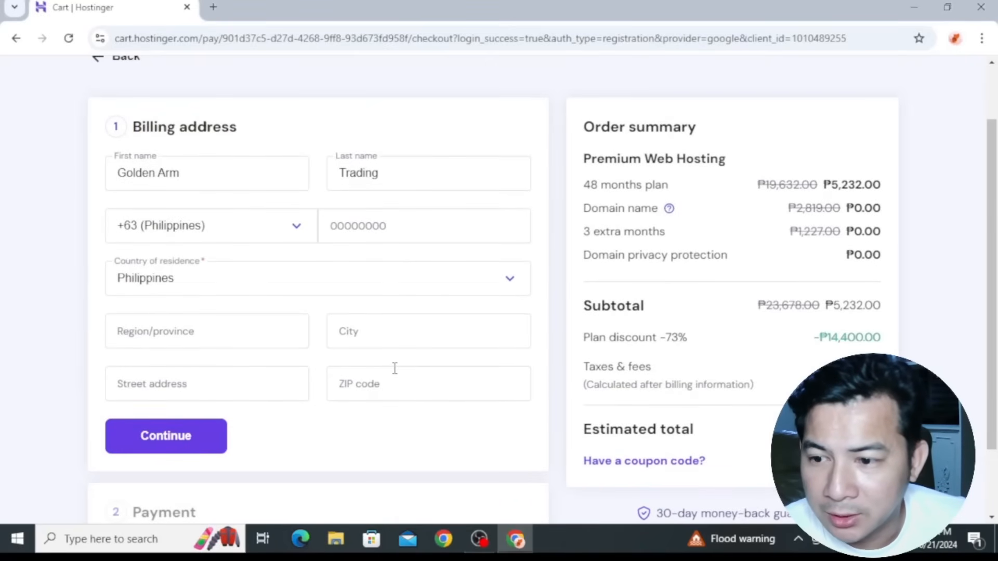
scroll(396, 368, "down", 2)
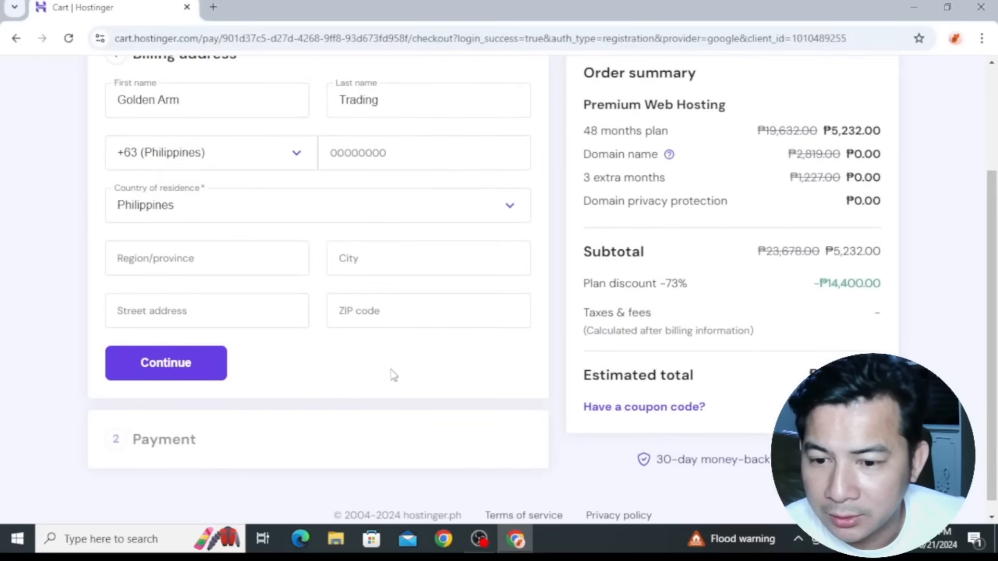
left_click(193, 363)
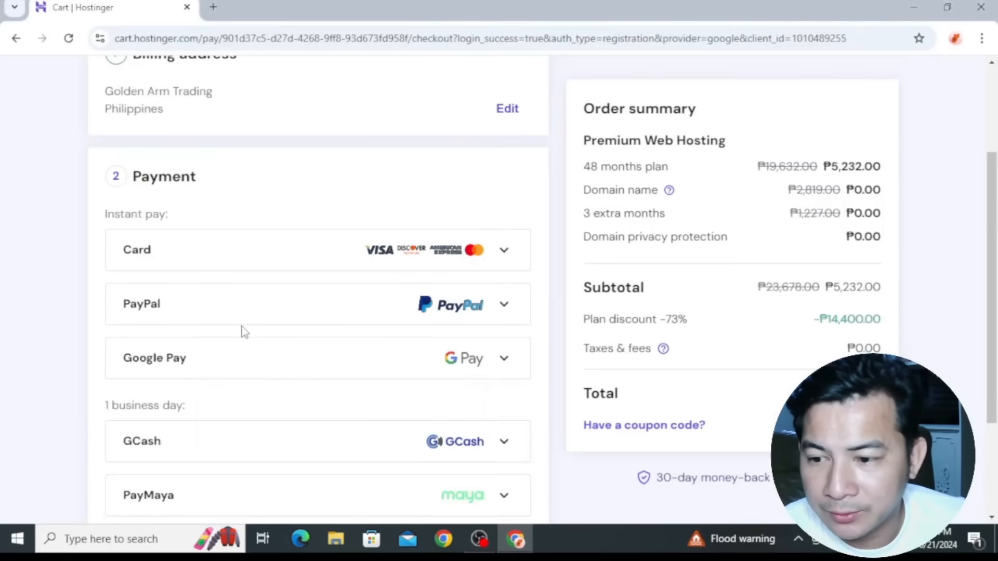
Select GCash as the payment method for the Premium Web Hosting order and submit the payment
scroll(244, 333, "up", 3)
scroll(241, 332, "down", 3)
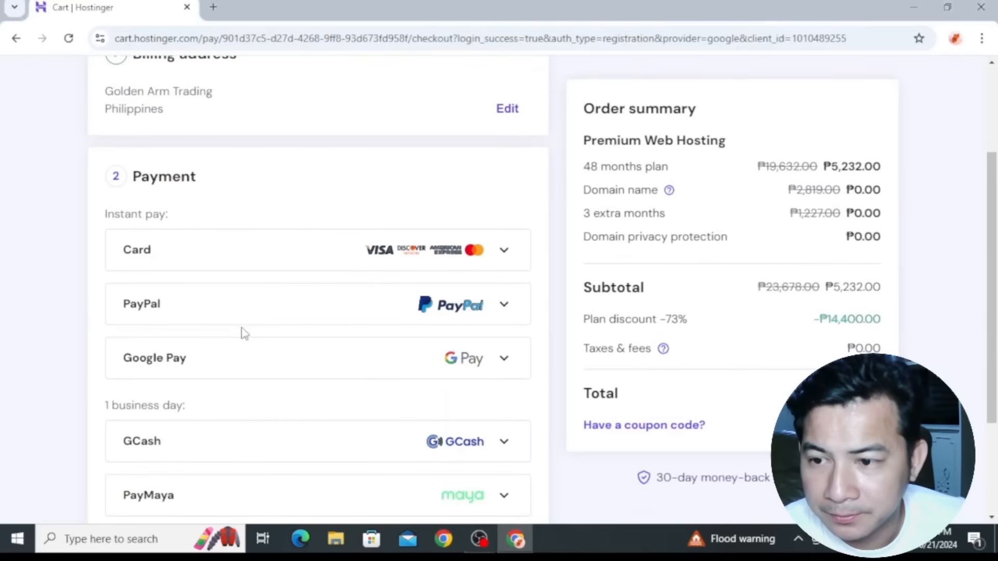
scroll(244, 333, "down", 3)
left_click(261, 311)
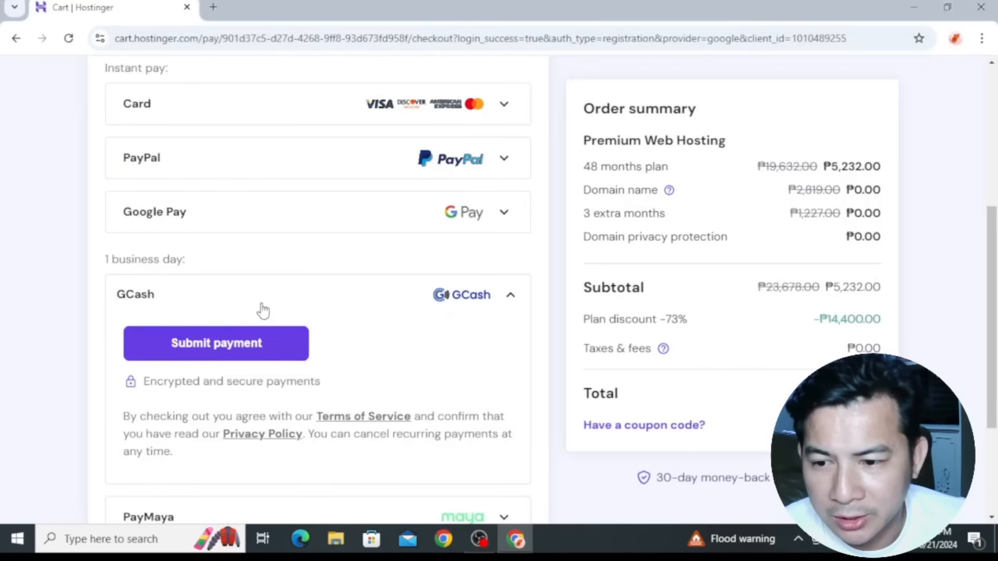
left_click(248, 349)
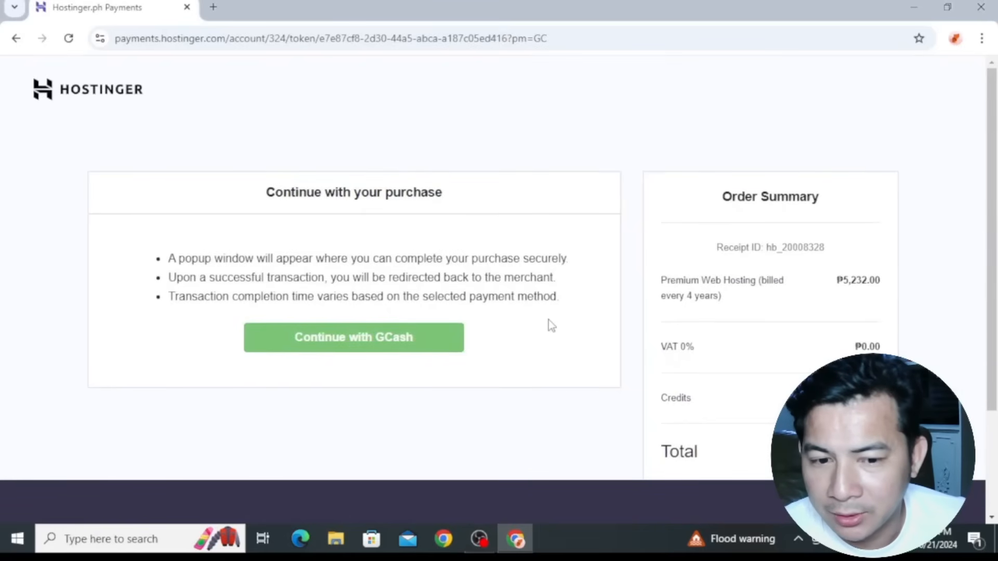
Review the order summary and continue the purchase with GCash
scroll(590, 341, "down", 3)
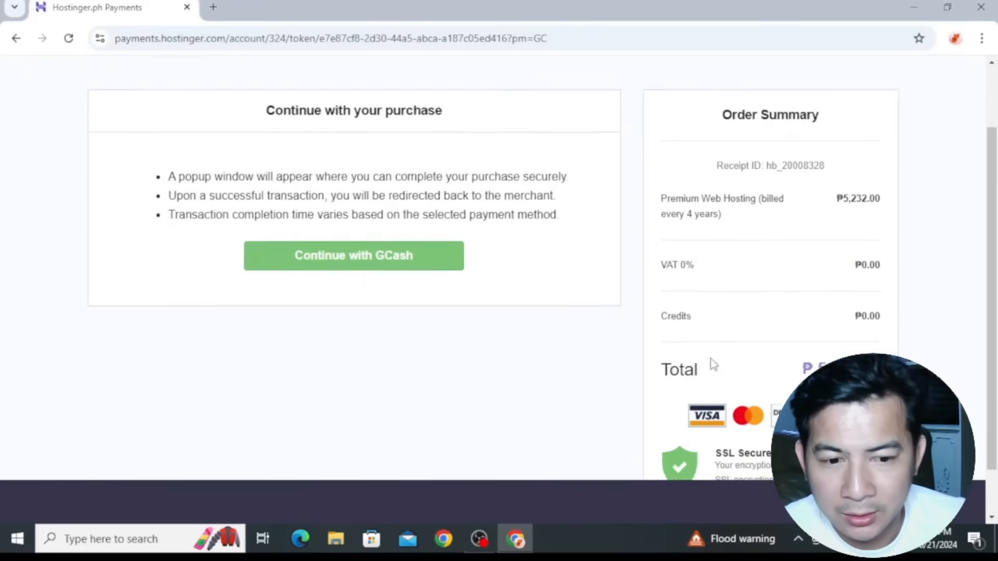
scroll(714, 364, "up", 3)
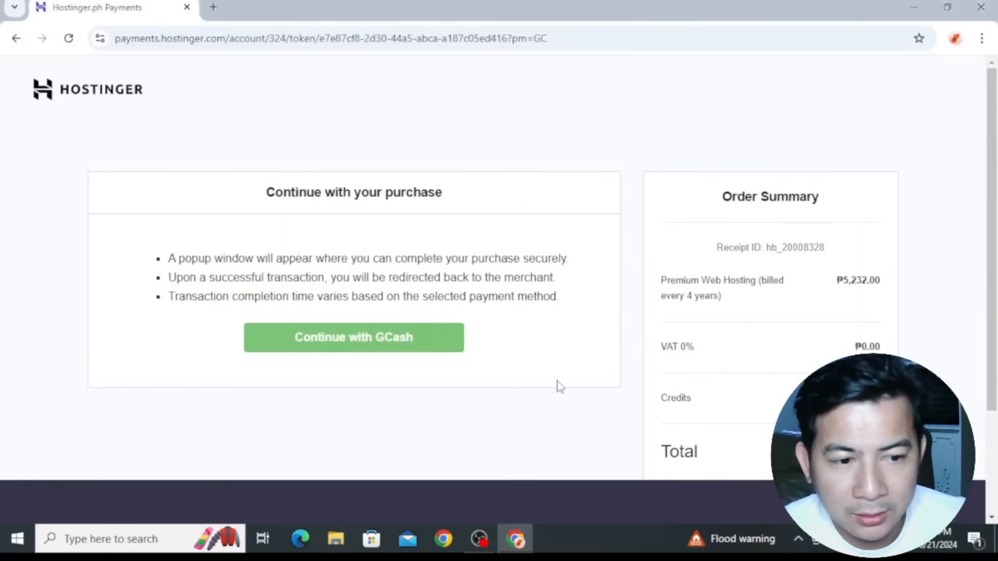
left_click(364, 338)
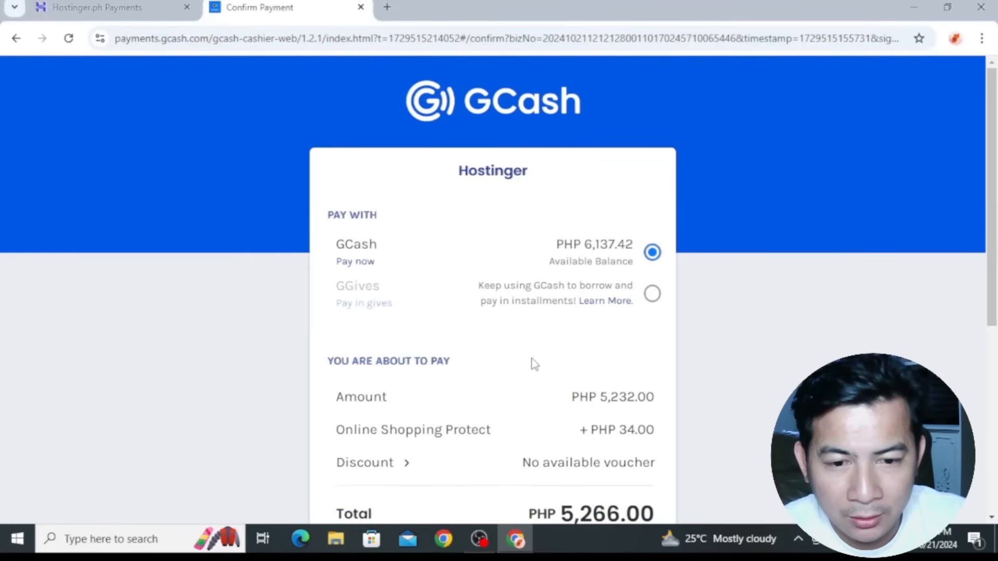
Decline Online Shopping Protect in GCash, review the payment details, and pay PHP 5,232.00 from the GCash balance
scroll(534, 364, "down", 4)
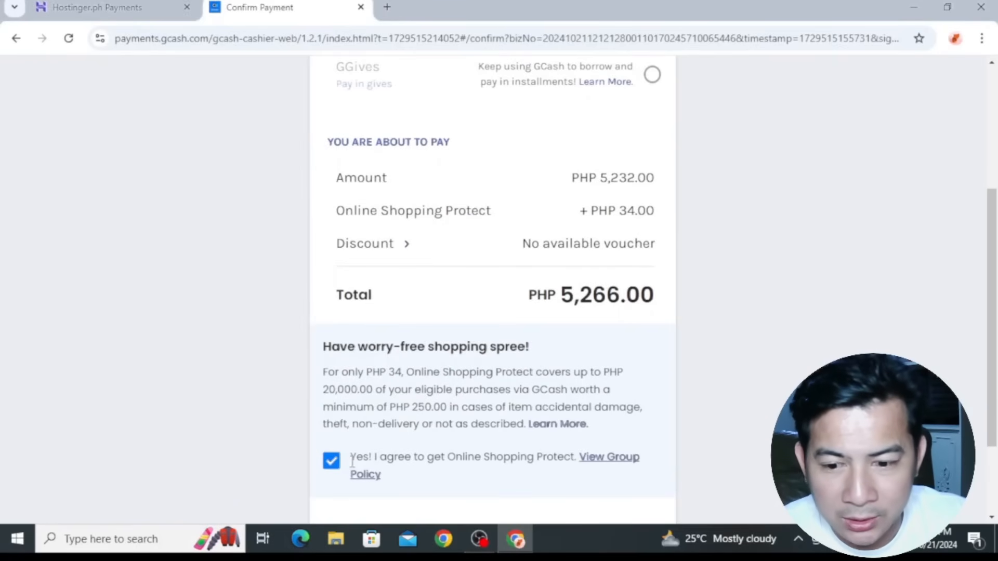
left_click(333, 467)
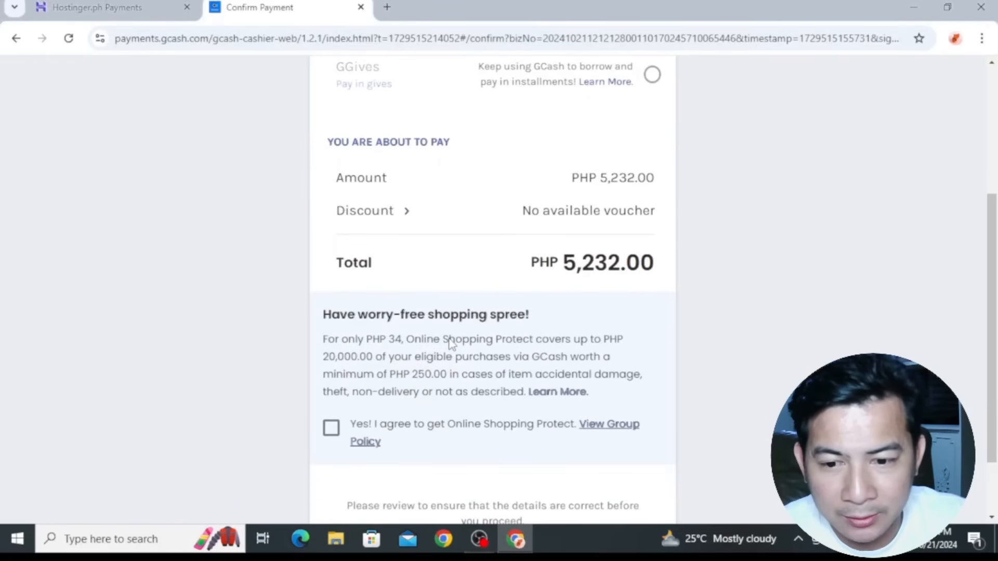
scroll(450, 343, "up", 2)
scroll(450, 343, "up", 3)
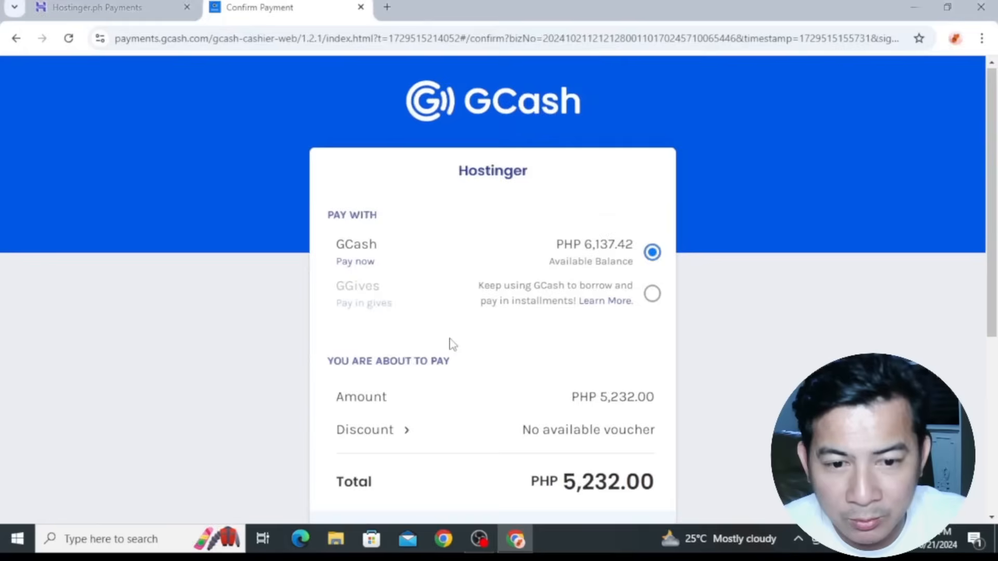
scroll(452, 344, "down", 2)
scroll(452, 344, "down", 4)
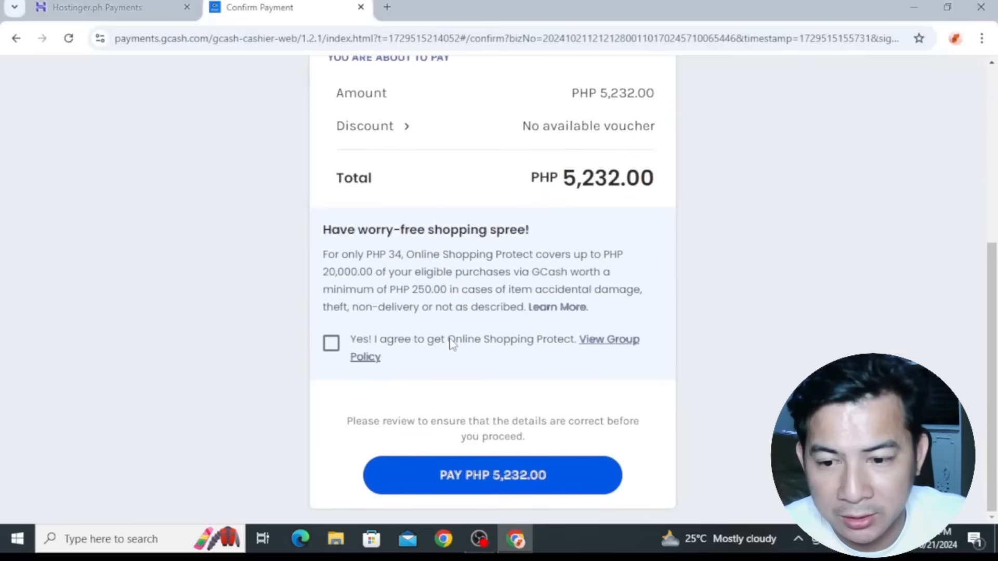
left_click(537, 487)
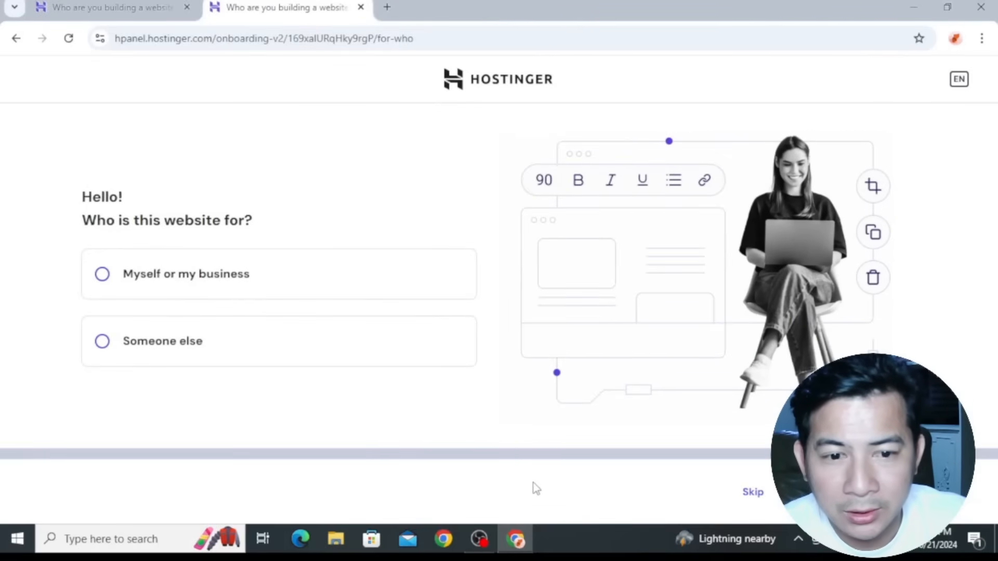
Answer that the website is for myself or my business and proceed to the create-or-migrate question
left_click(139, 280)
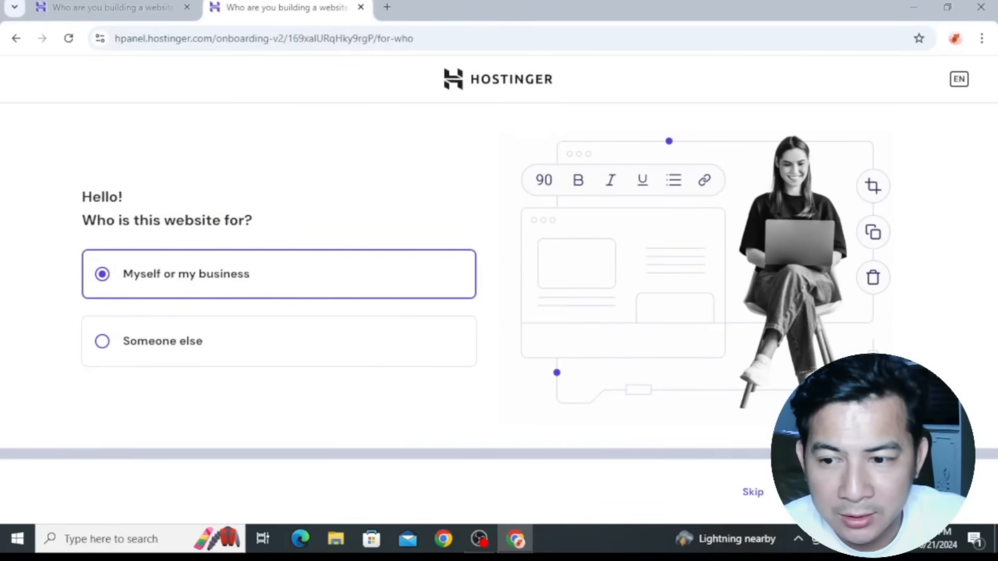
left_click(850, 492)
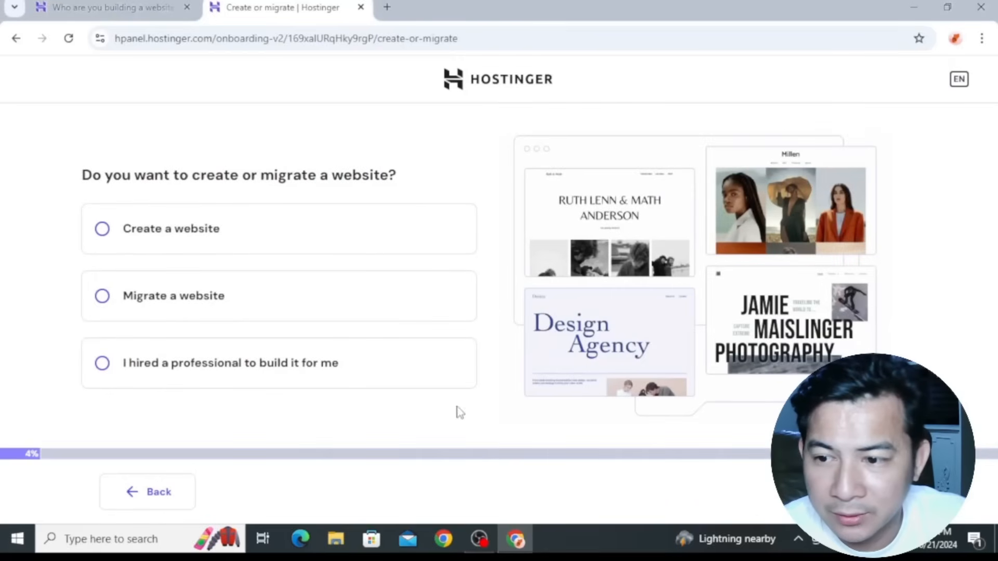
left_click(172, 496)
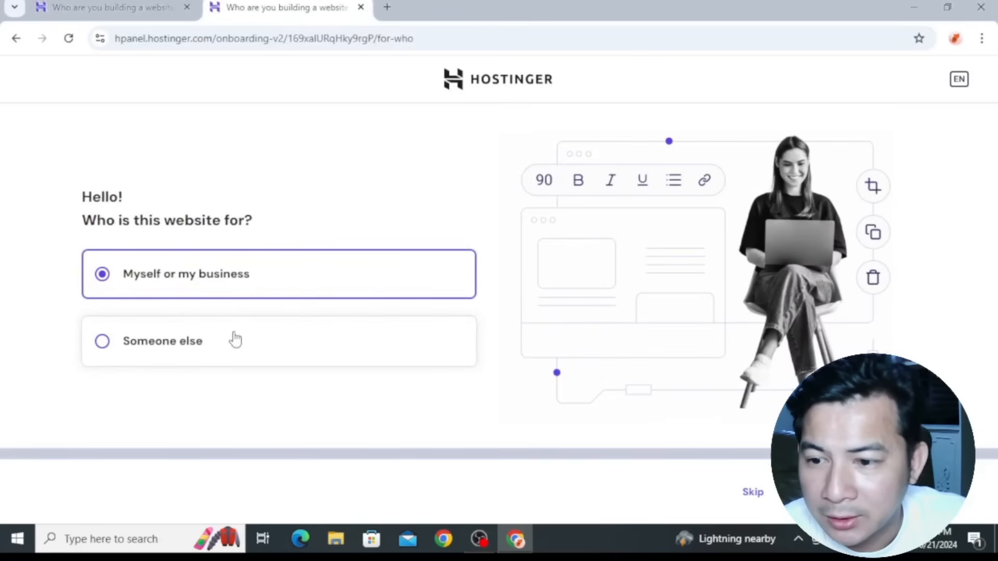
left_click(754, 494)
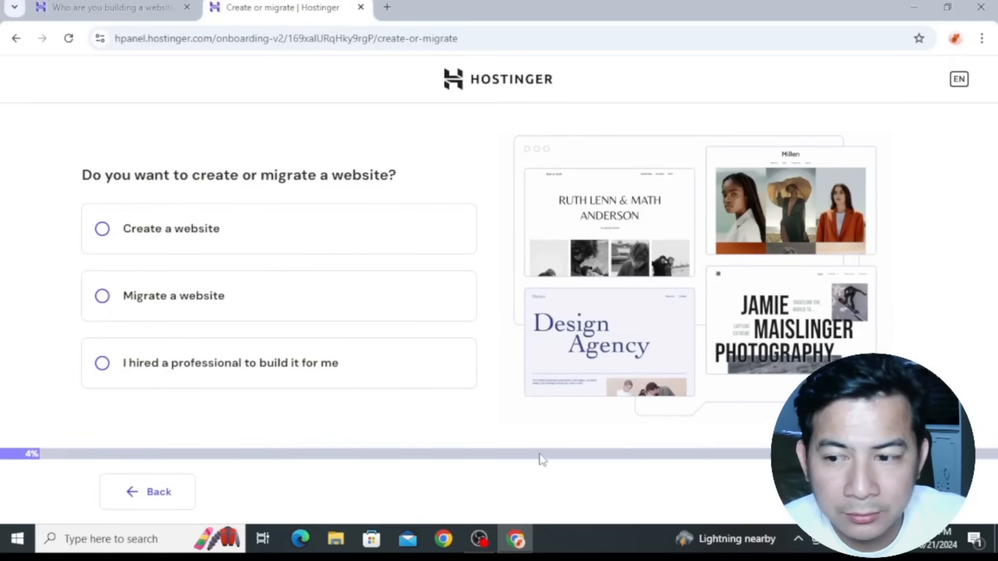
Choose to create a website and skip the choice of website-building platform
left_click(154, 232)
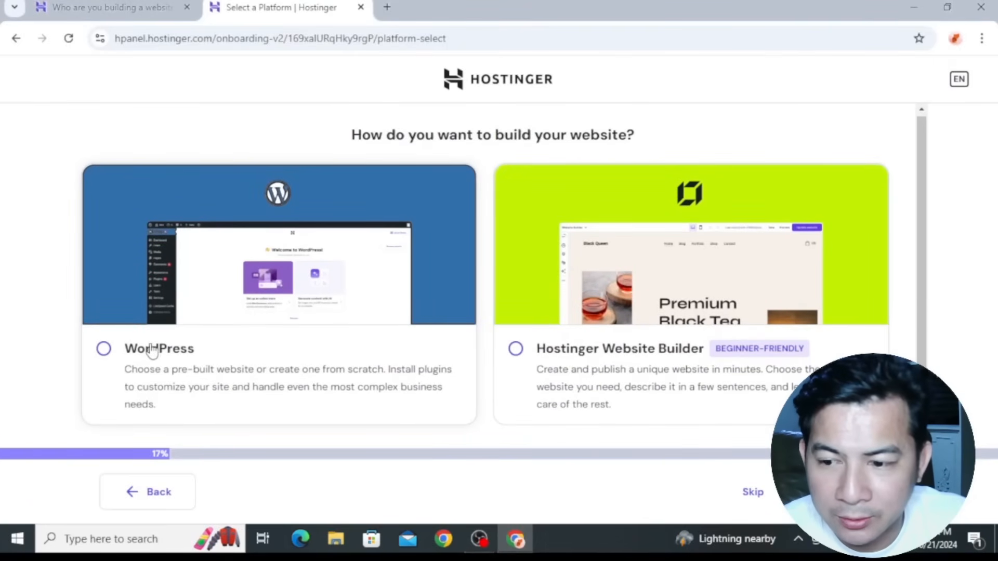
left_click(754, 492)
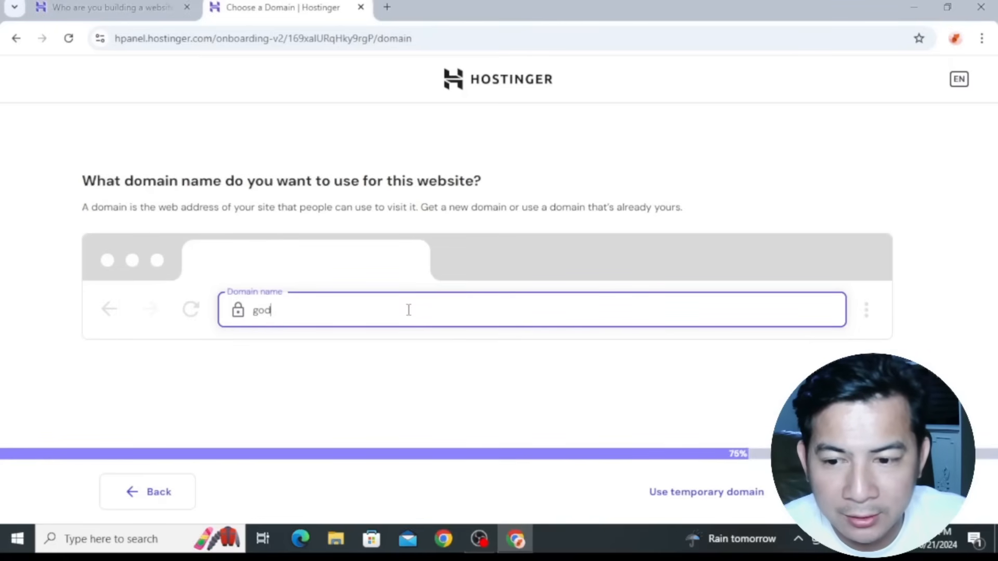
Enter goldenarm2.com as the website's domain name and select the offer that is free for 1 year
key("BackSpace")
key("BackSpace")
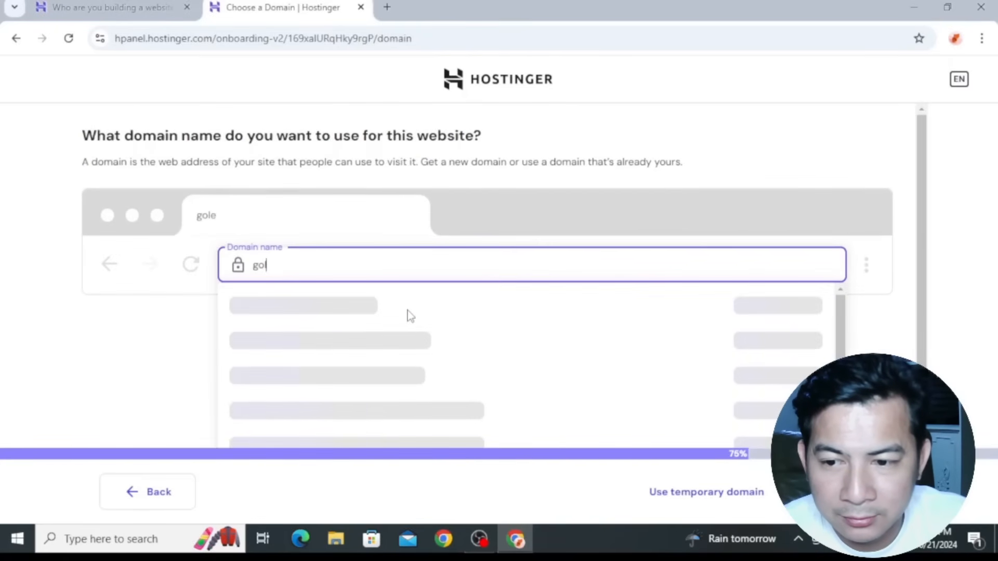
type("den")
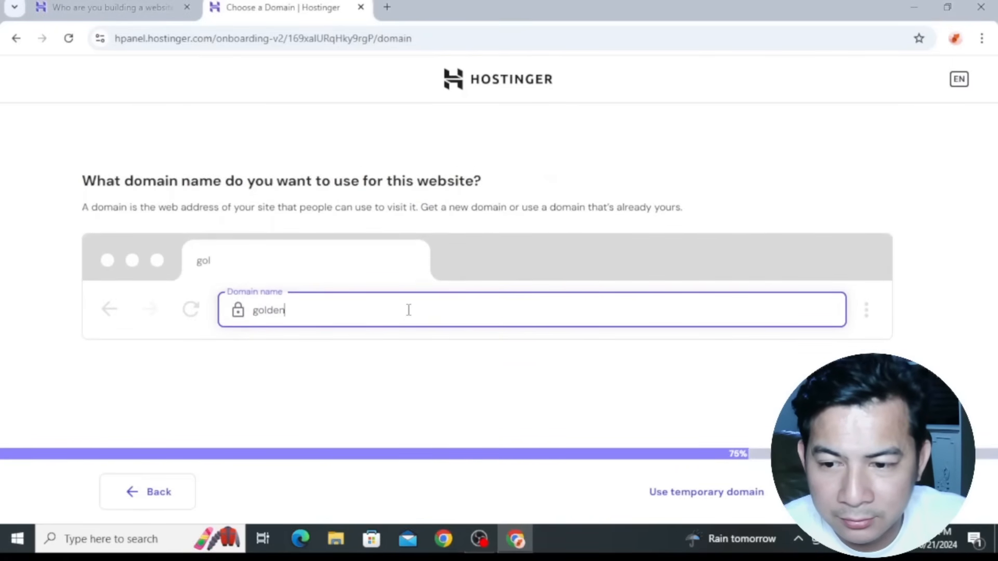
type("arm2.com")
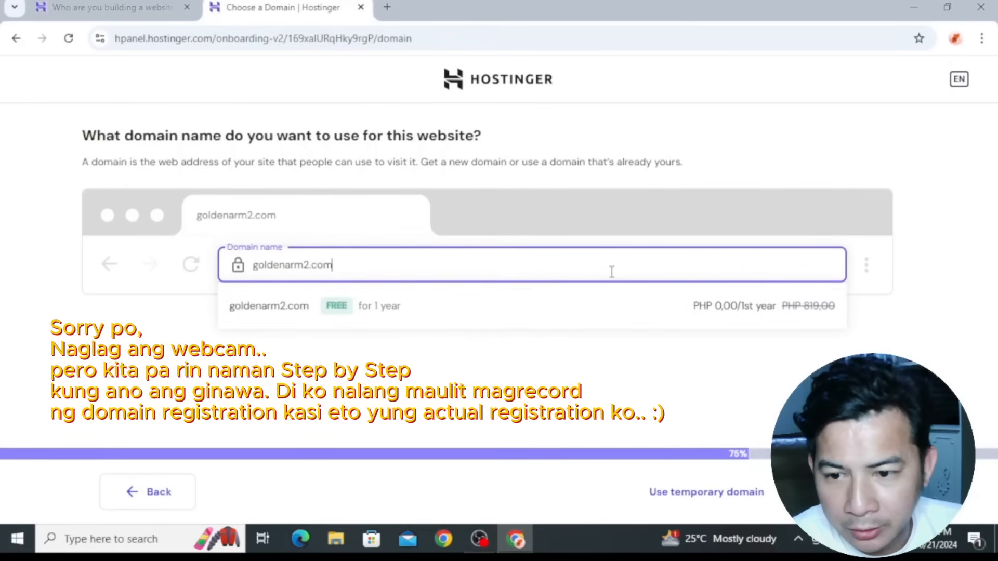
left_click(525, 306)
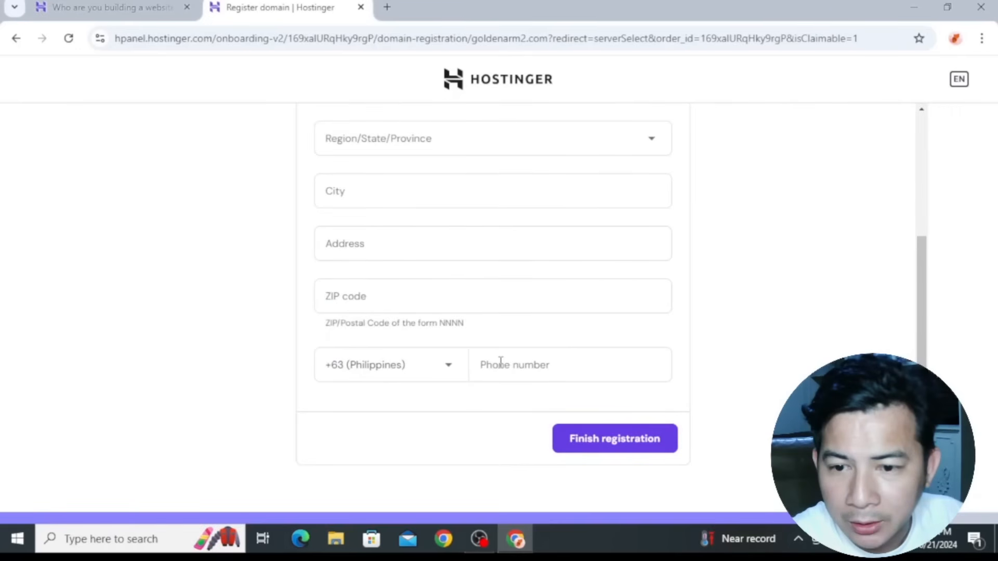
Select the registrant's province and enter the phone number in the domain registration form
scroll(501, 362, "up", 3)
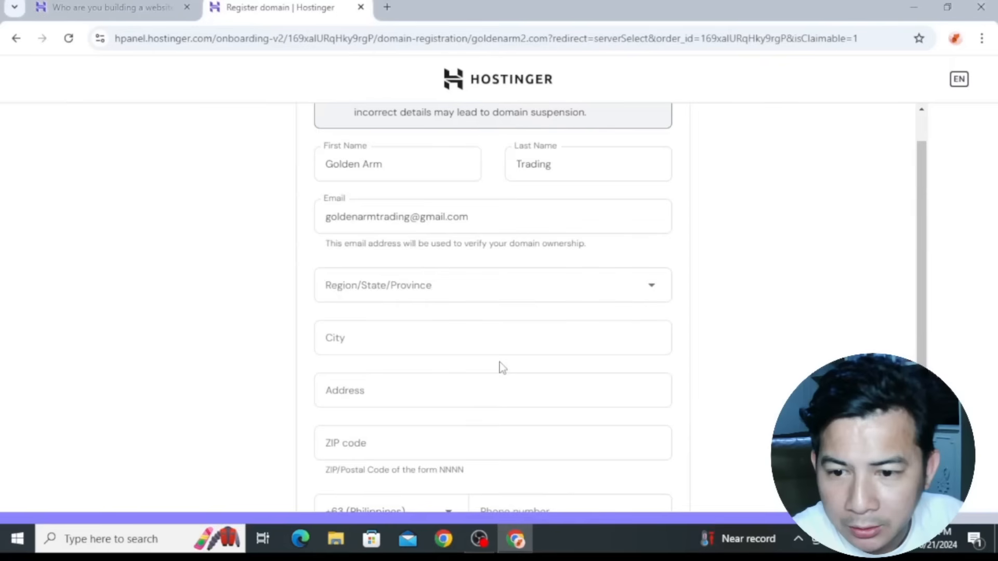
scroll(501, 368, "up", 1)
left_click(509, 328)
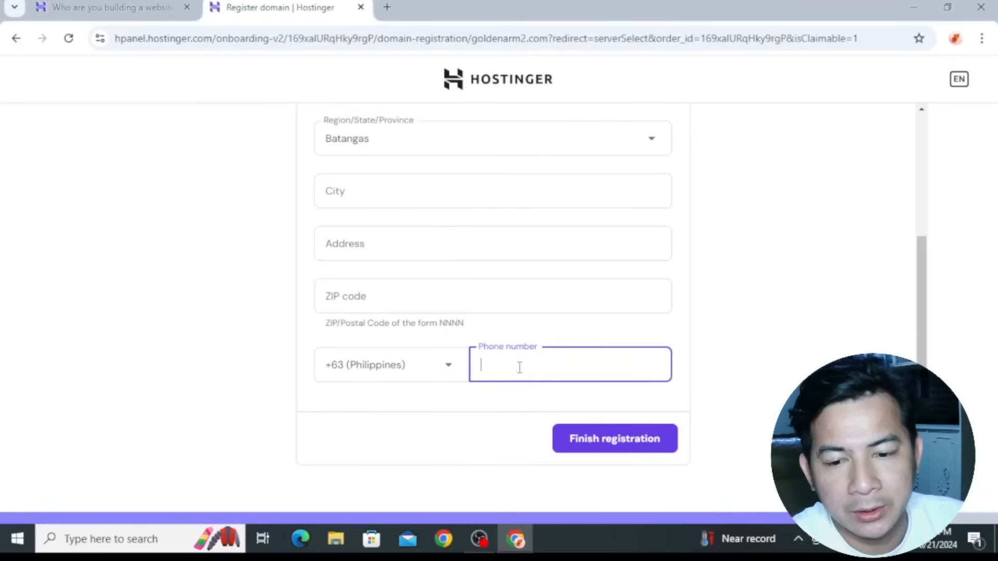
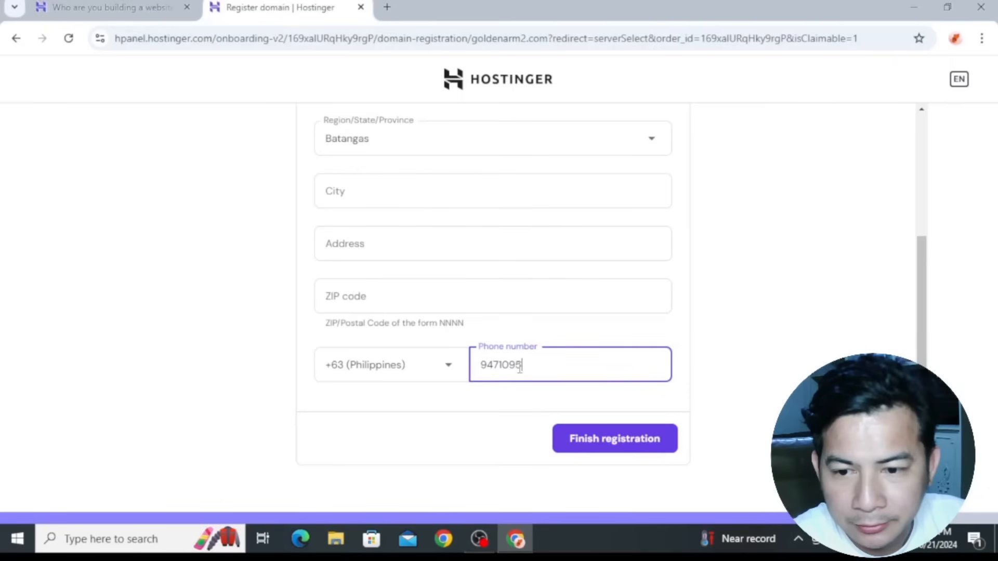
Fill in the registrant's city, address and ZIP code, and finish the domain registration
scroll(696, 361, "up", 3)
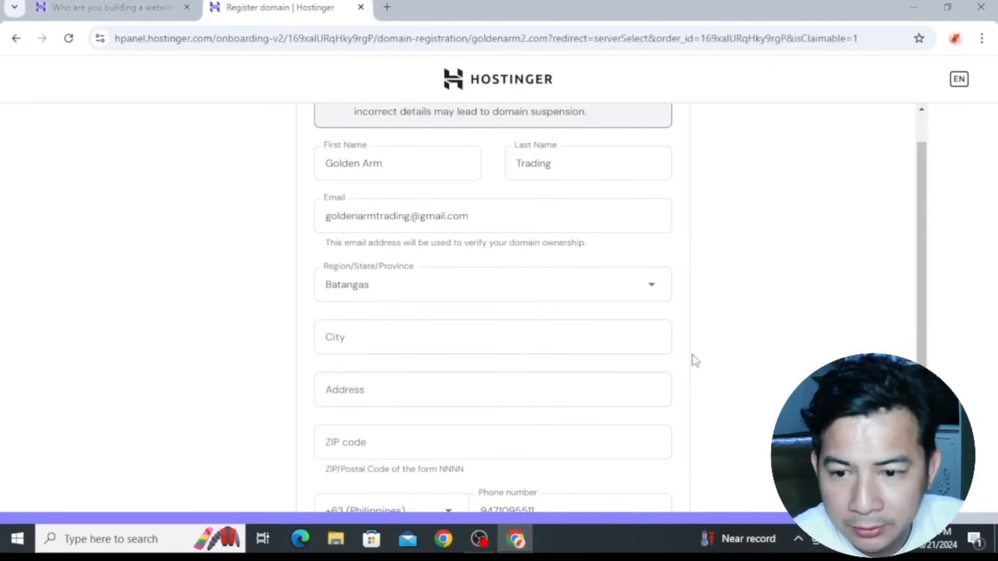
scroll(457, 350, "down", 2)
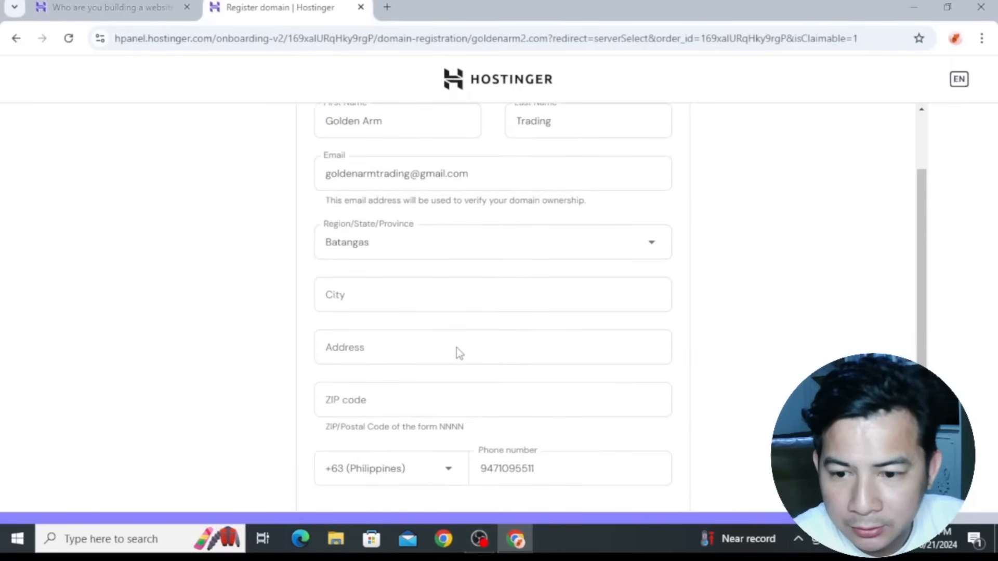
left_click(424, 233)
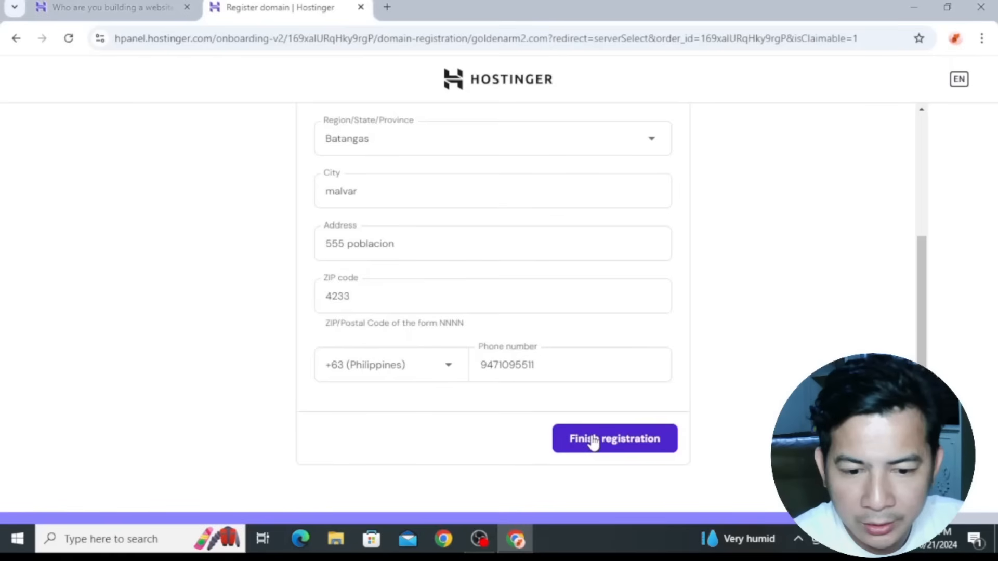
left_click(593, 440)
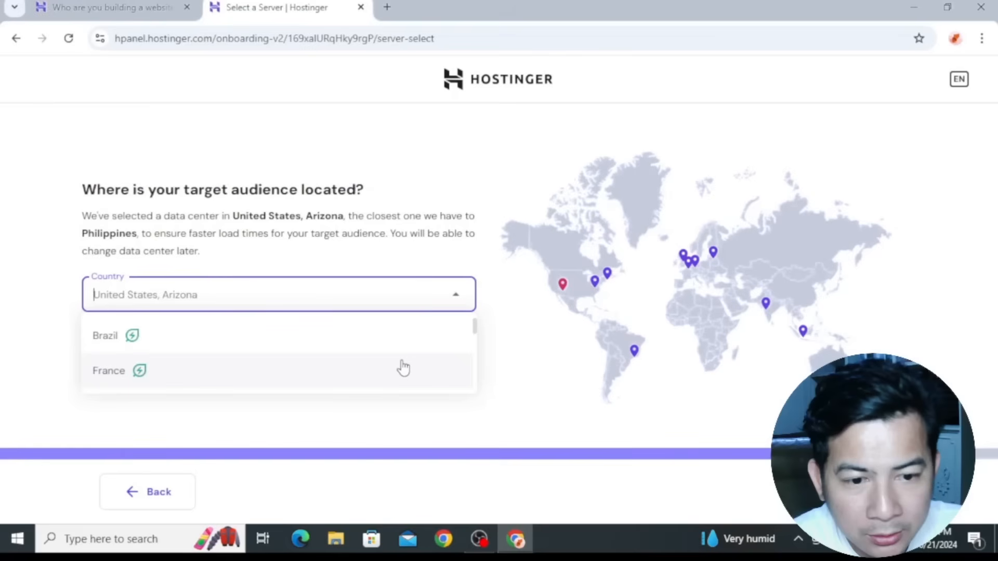
Choose Indonesia as the data center location for the target audience and reopen the country choices
left_click(805, 336)
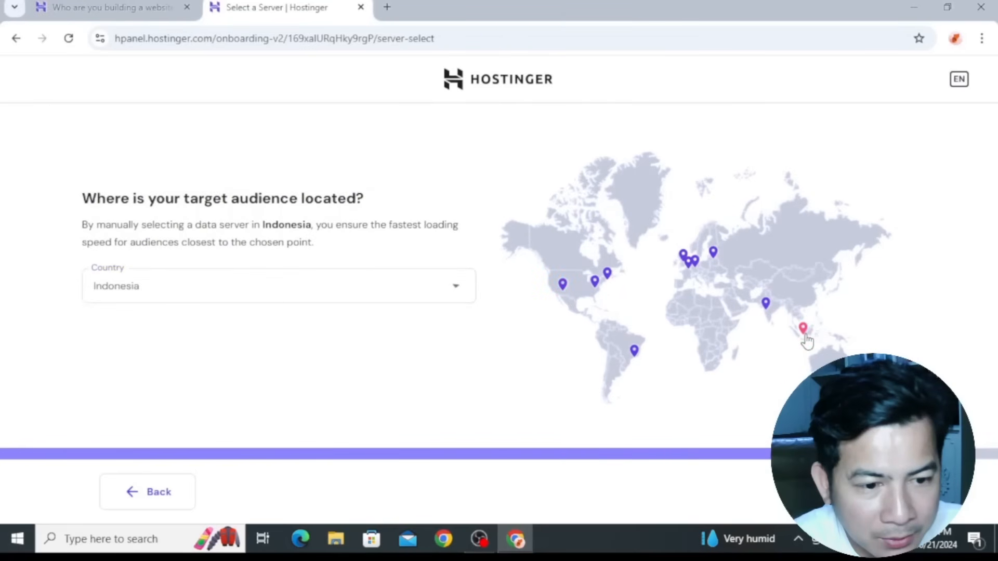
left_click(423, 295)
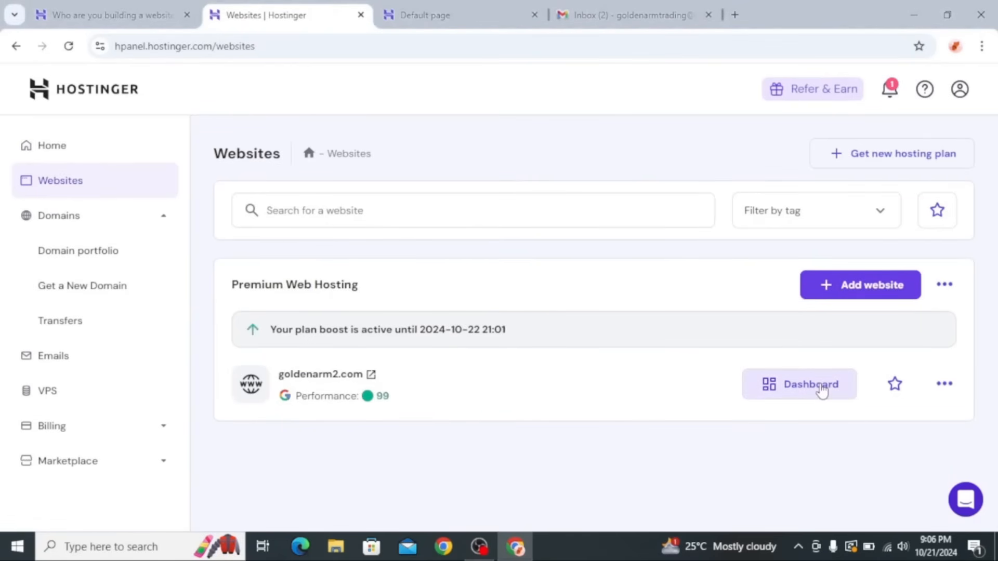
Open the dashboard of goldenarm2.com and go to its Auto Installer page
left_click(822, 390)
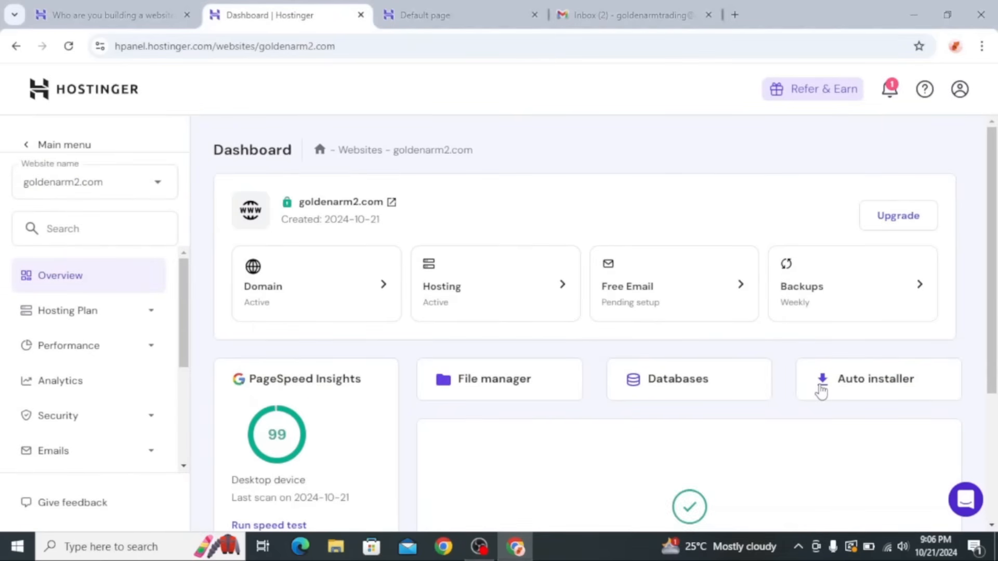
scroll(127, 398, "down", 3)
left_click(127, 402)
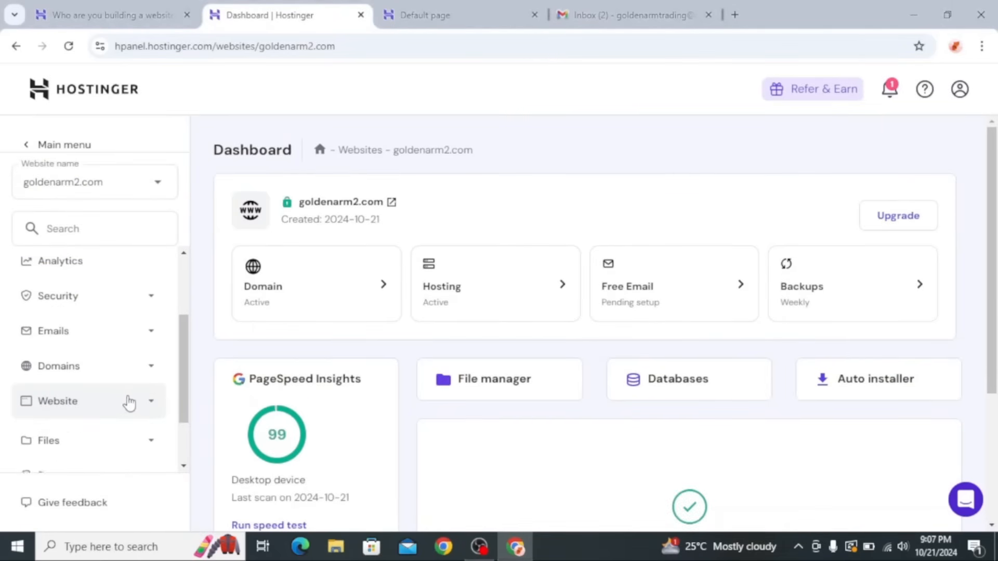
left_click(128, 403)
scroll(127, 405, "down", 1)
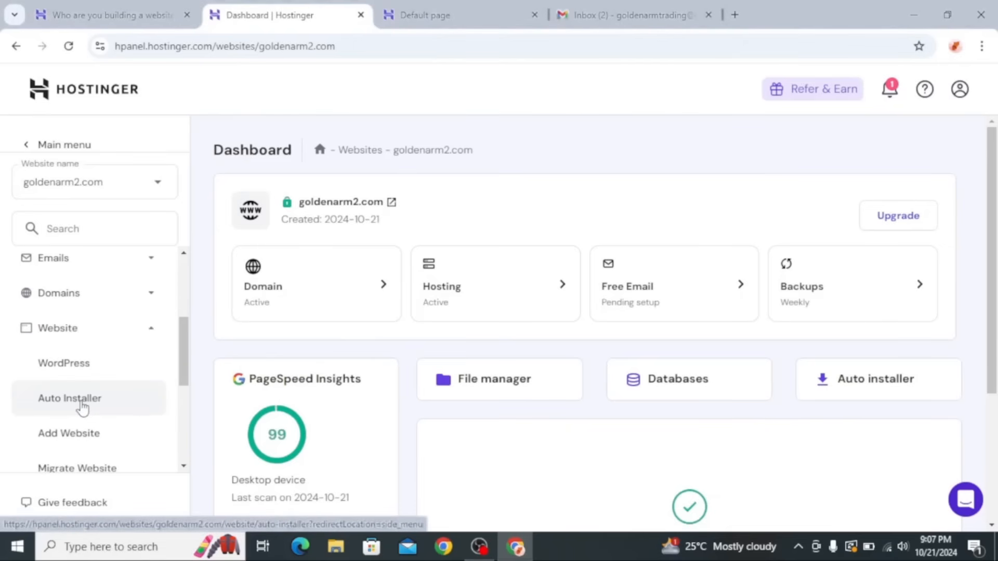
left_click(82, 407)
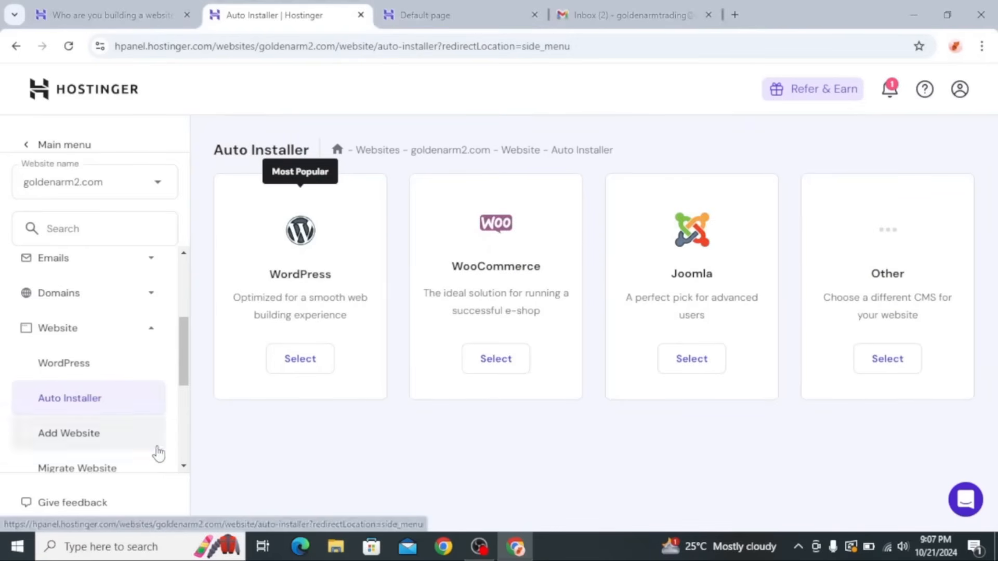
Start a WordPress installation for goldenarm2.com and set the website title to Golden Arm II Construction Materials Trading
left_click(308, 365)
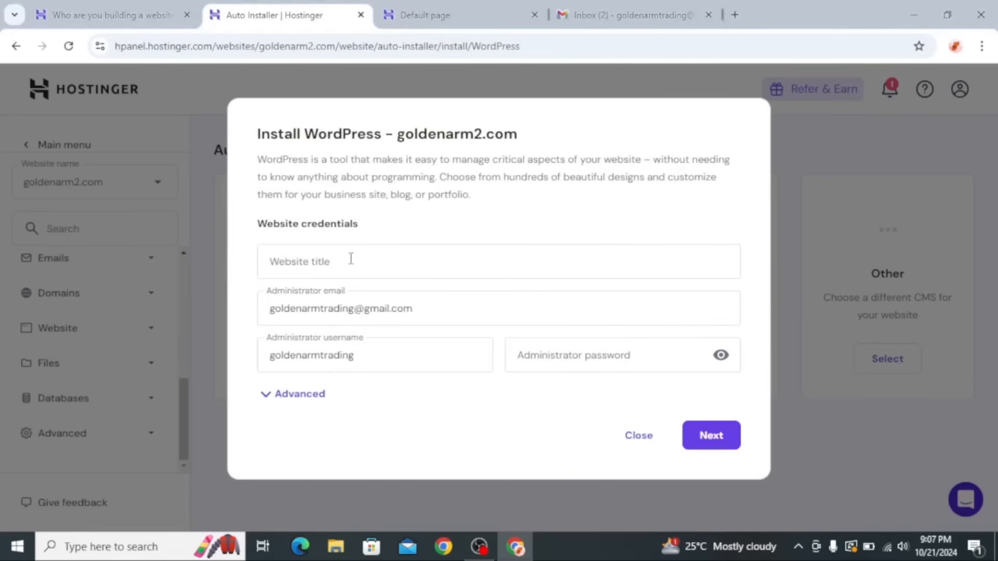
left_click(363, 257)
type("Gol")
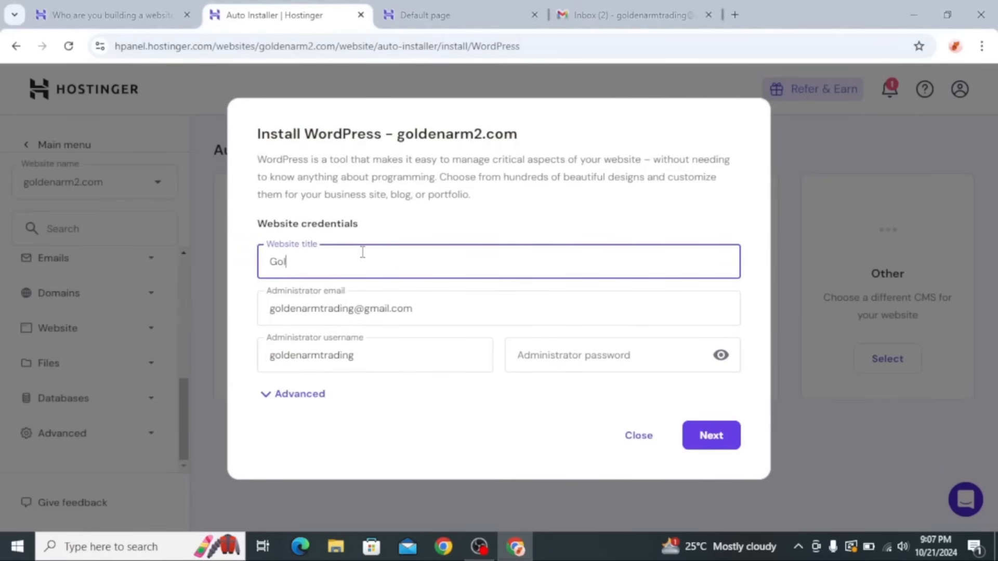
type("den Arm II COns")
key("BackSpace")
key("BackSpace")
key("BackSpace")
type("onstruction")
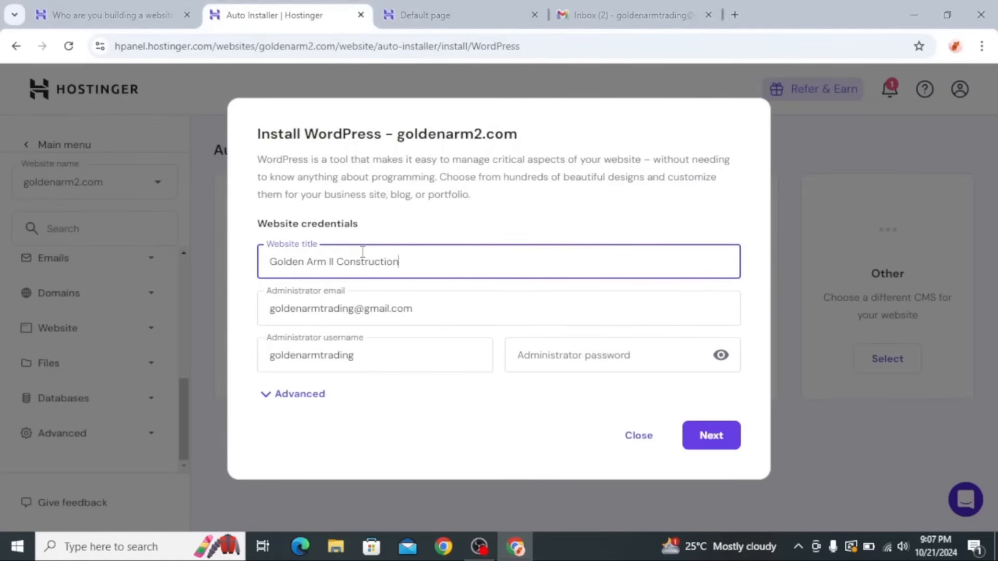
type(" Materials Trading")
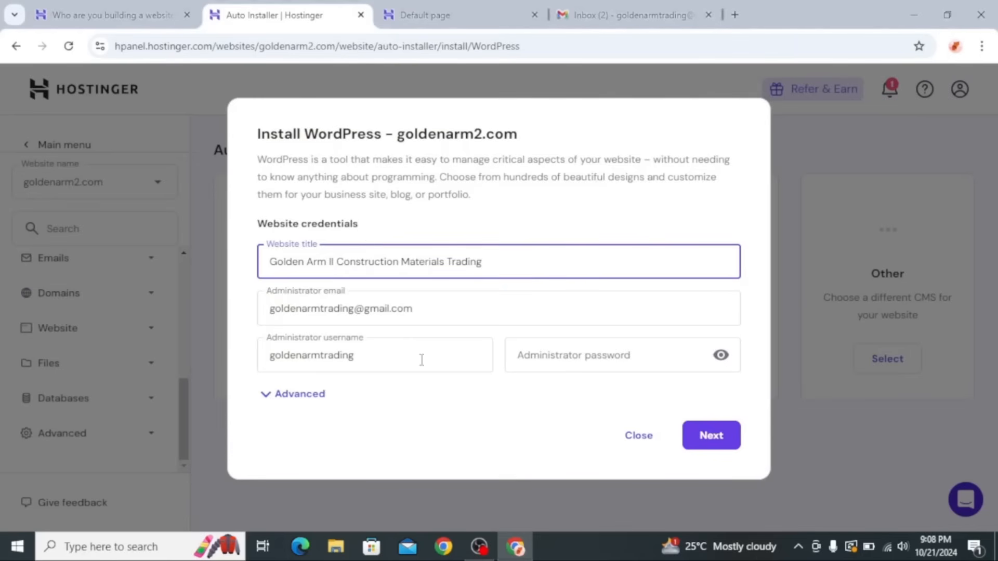
Enter the administrator password for the WordPress installation
left_click(541, 353)
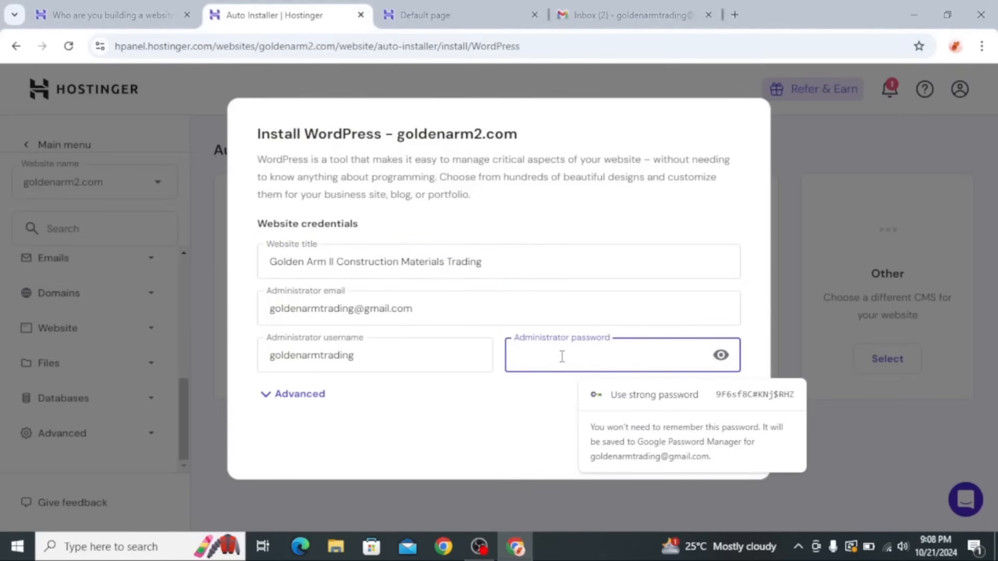
type("•")
key("BackSpace")
type("•••••••••••")
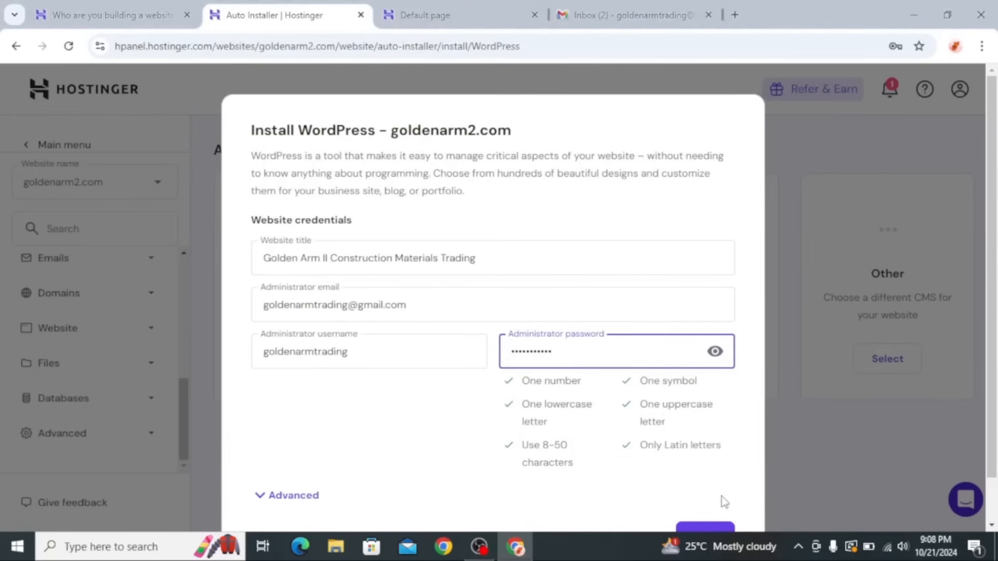
Review the advanced installation options, keep the new database default, and run the WordPress installation
scroll(720, 501, "down", 1)
left_click(261, 453)
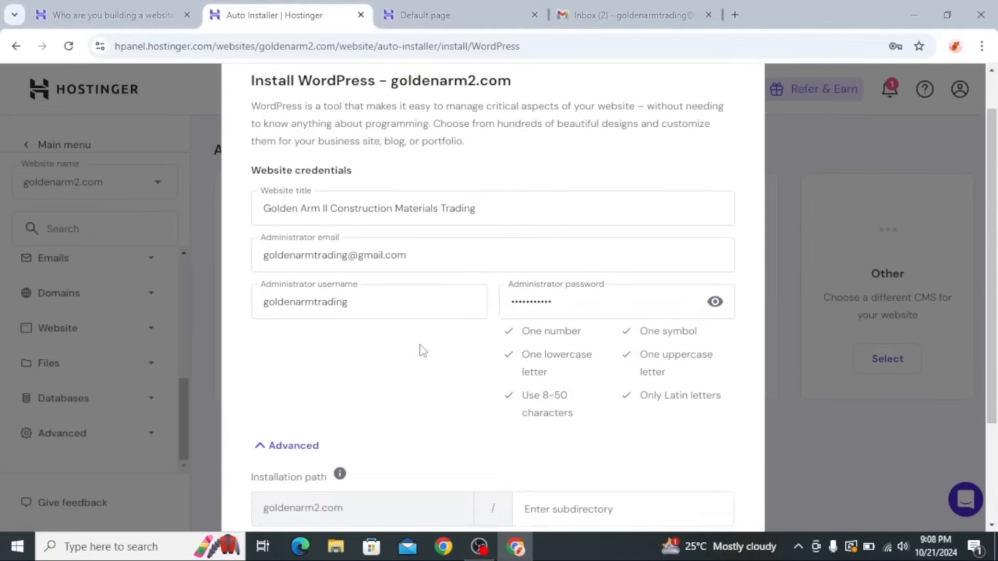
scroll(419, 350, "down", 3)
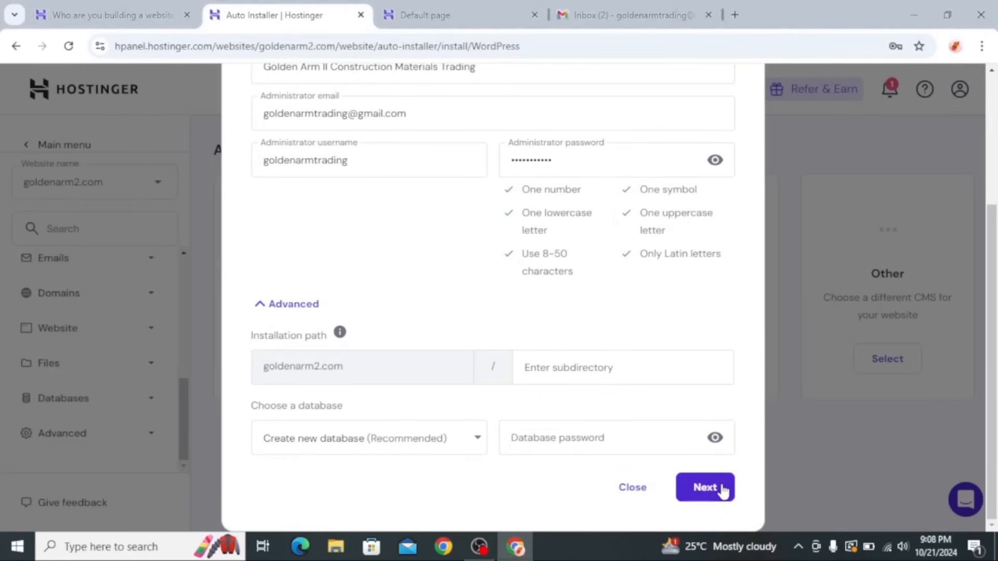
left_click(706, 487)
left_click(702, 488)
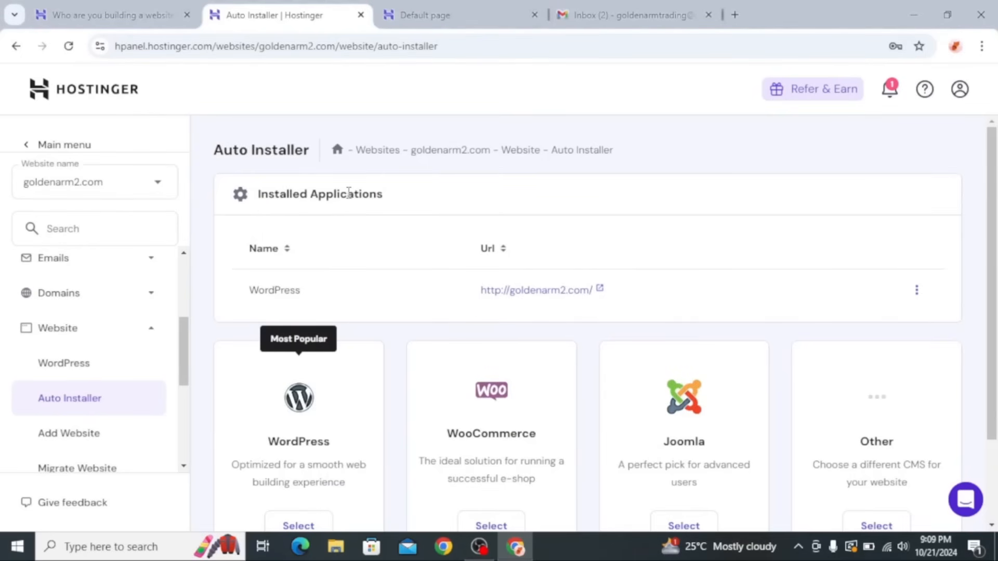
Reload the open goldenarm2.com page and look over the newly installed WordPress site
left_click(424, 15)
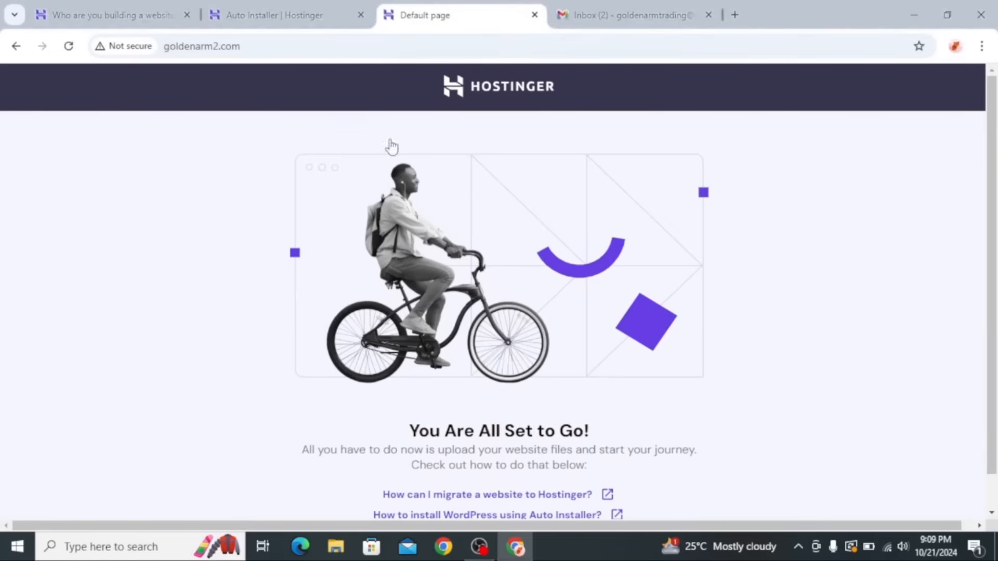
left_click(67, 47)
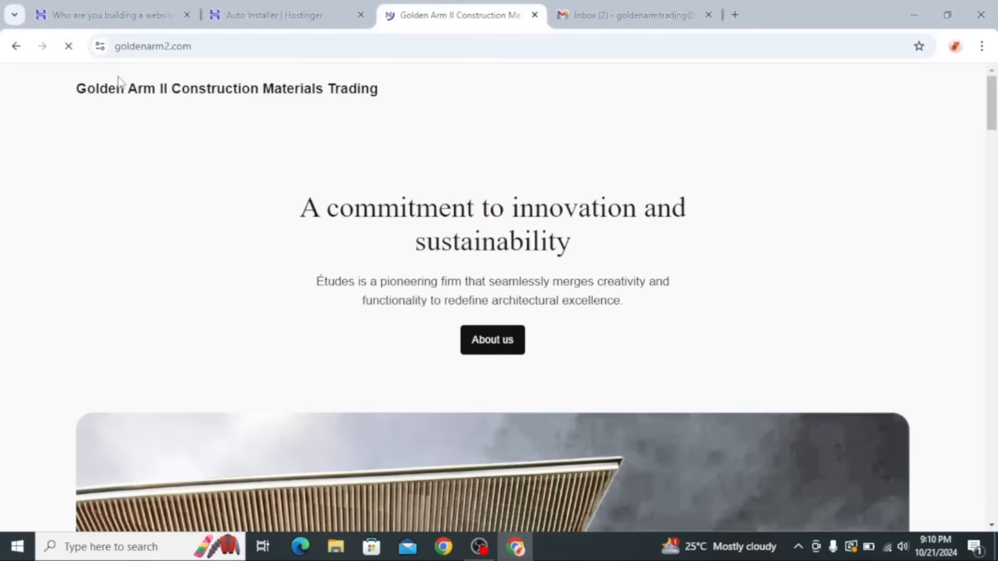
scroll(507, 193, "down", 10)
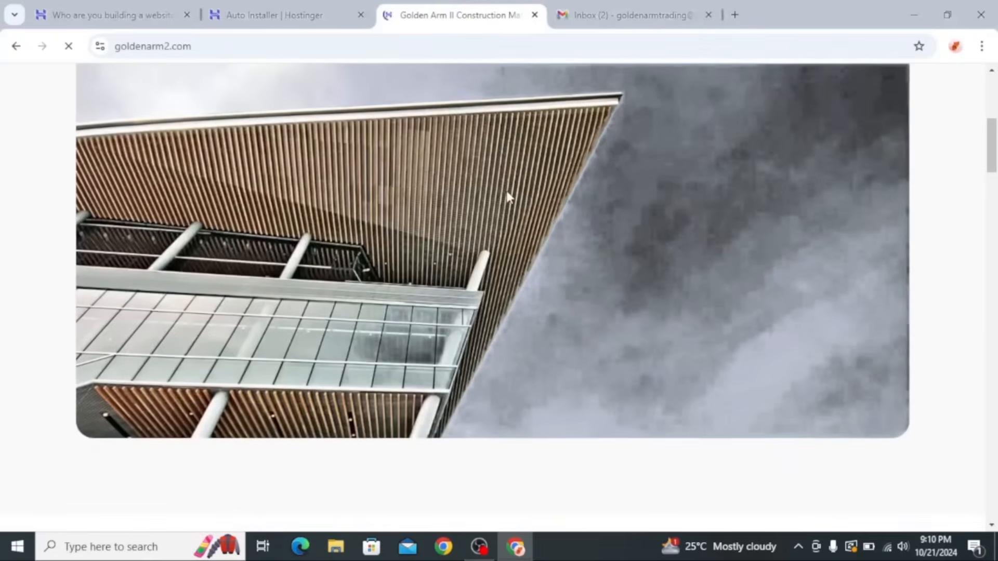
Examine the goldenarm2.com homepage sections and site title, and return to the Hostinger Auto Installer page
scroll(512, 199, "down", 15)
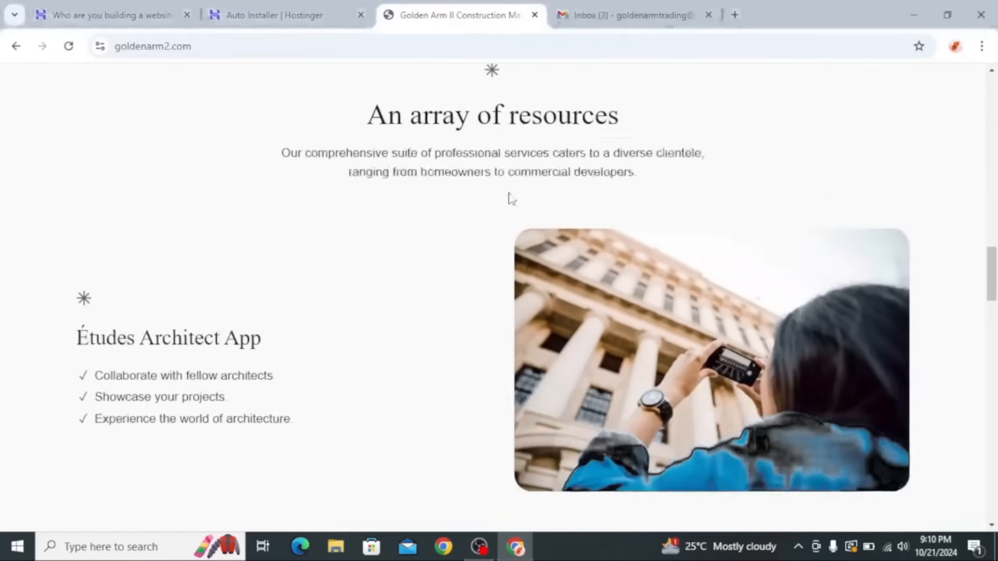
scroll(514, 199, "up", 15)
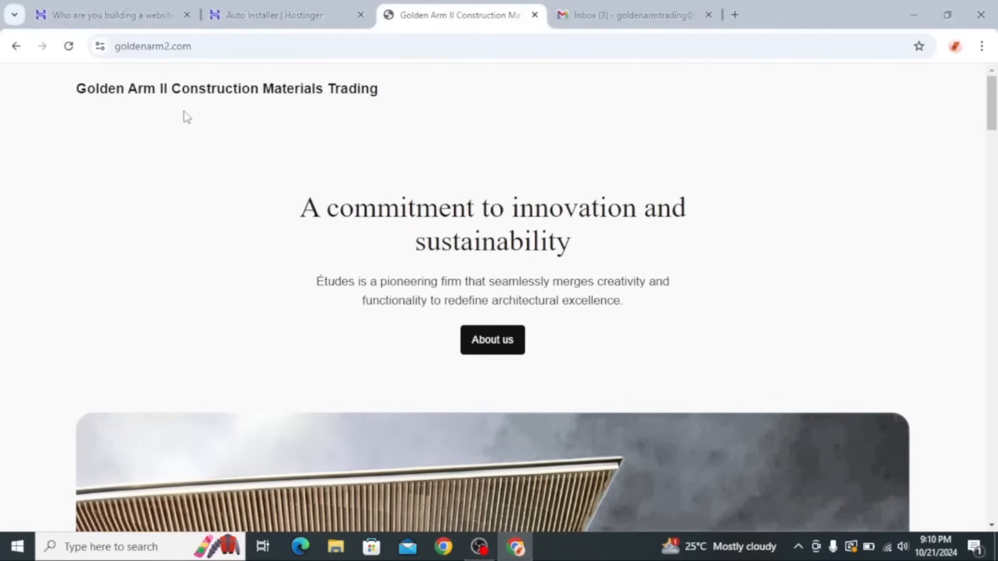
left_click_drag(156, 87, 370, 100)
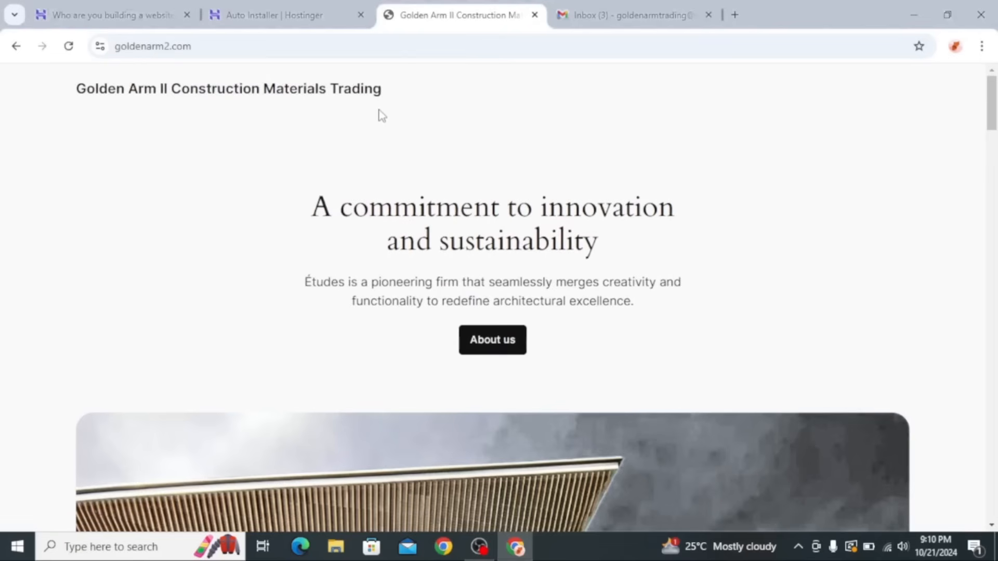
left_click(281, 16)
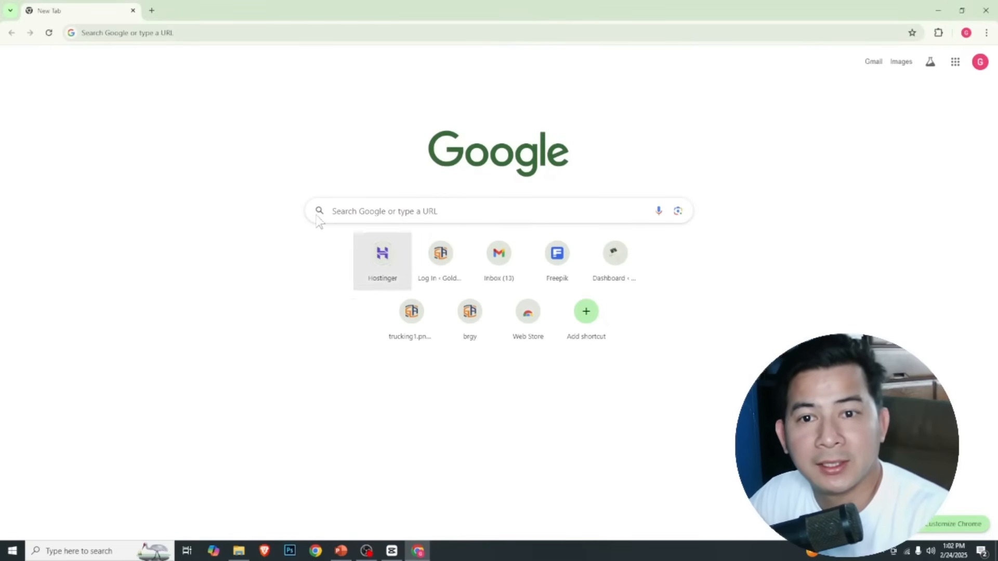
Open hostinger.com and log in to the hosting account with Google
left_click(204, 37)
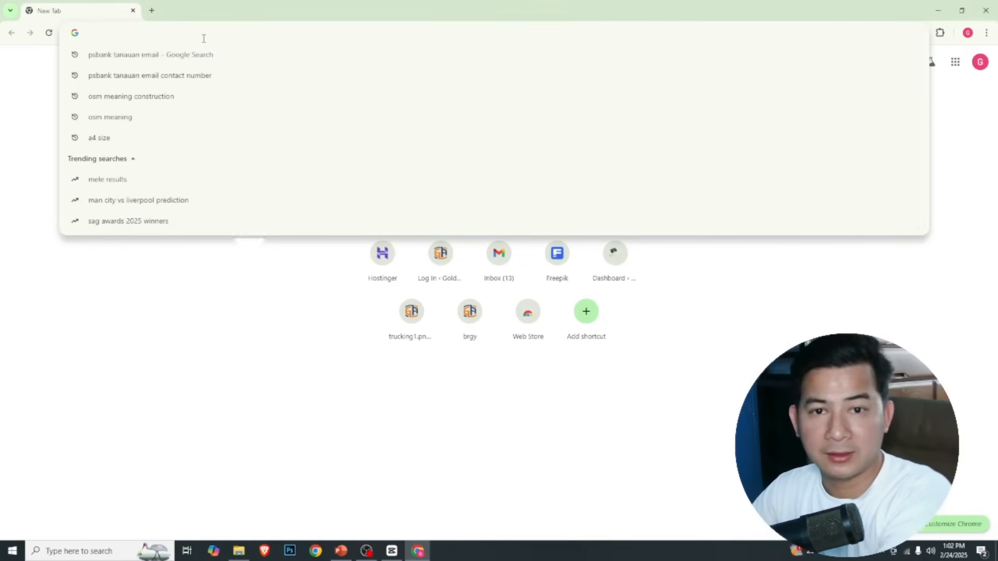
type("hosting")
key("Right")
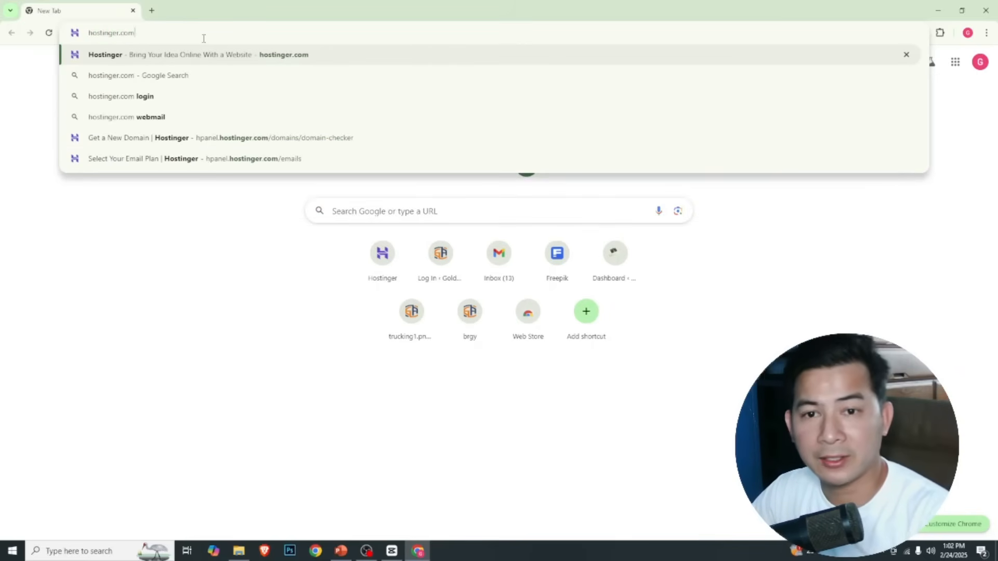
key("Return")
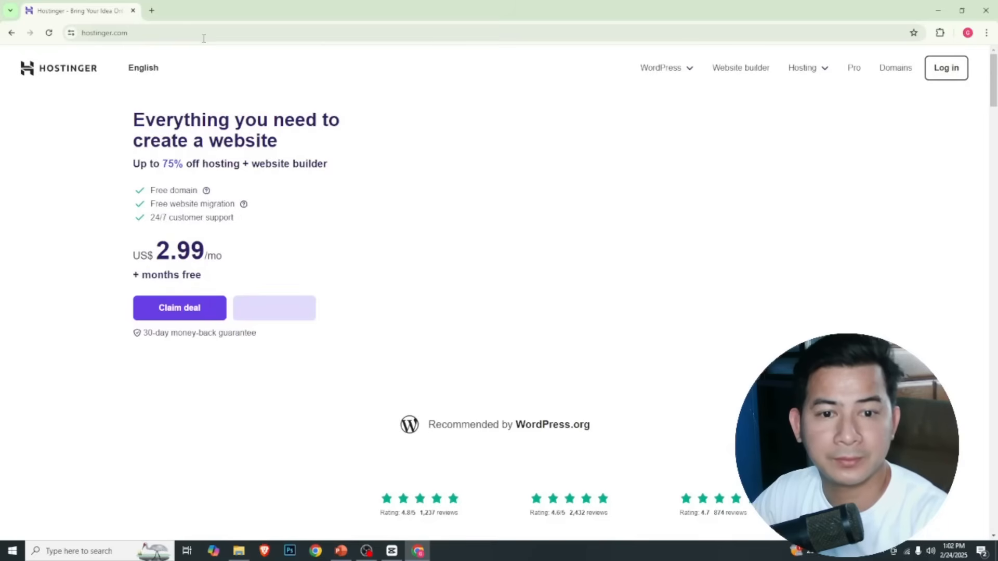
left_click(956, 69)
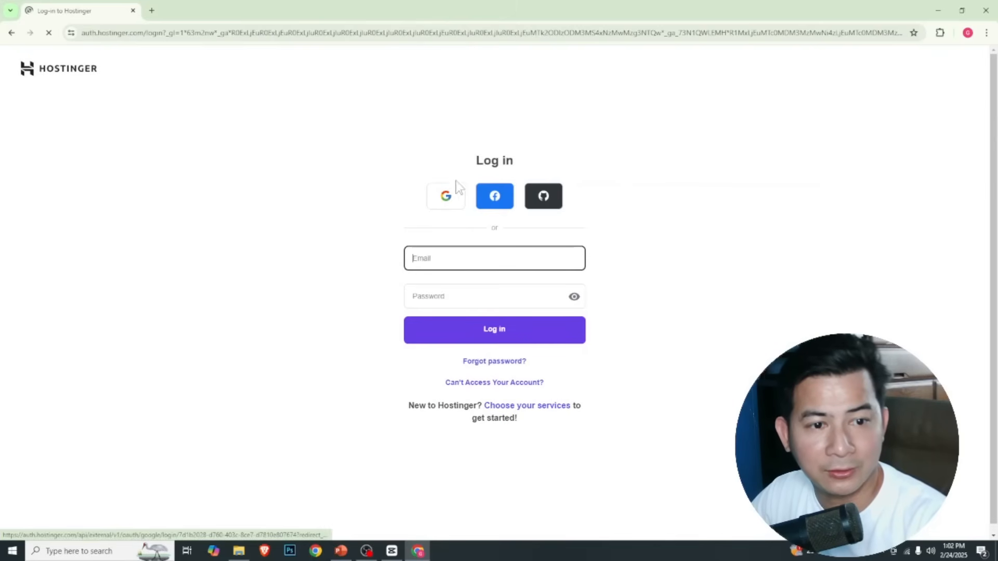
left_click(446, 202)
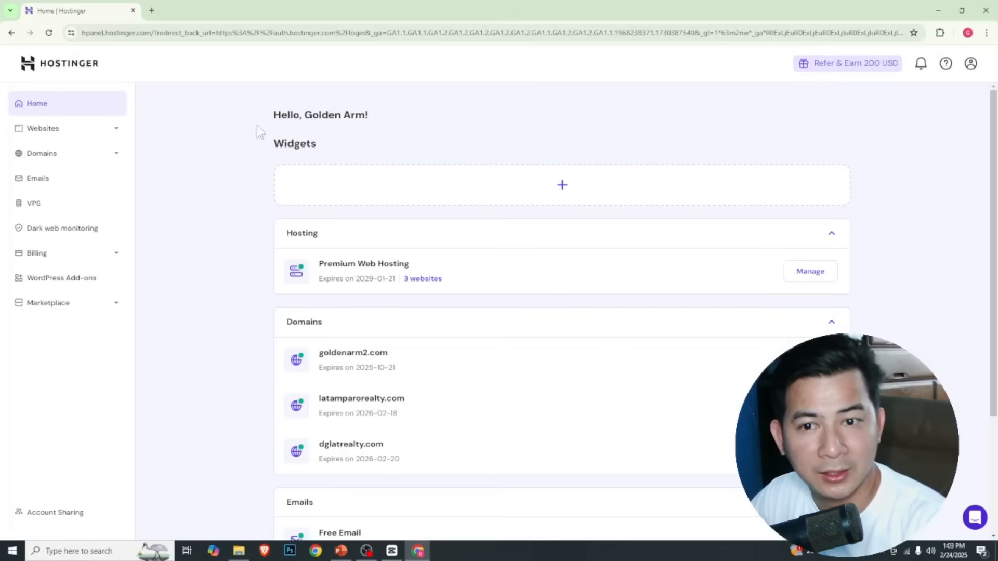
Open goldenarm2.com/login in a new browser tab and log in to WordPress with the saved credentials
left_click(152, 11)
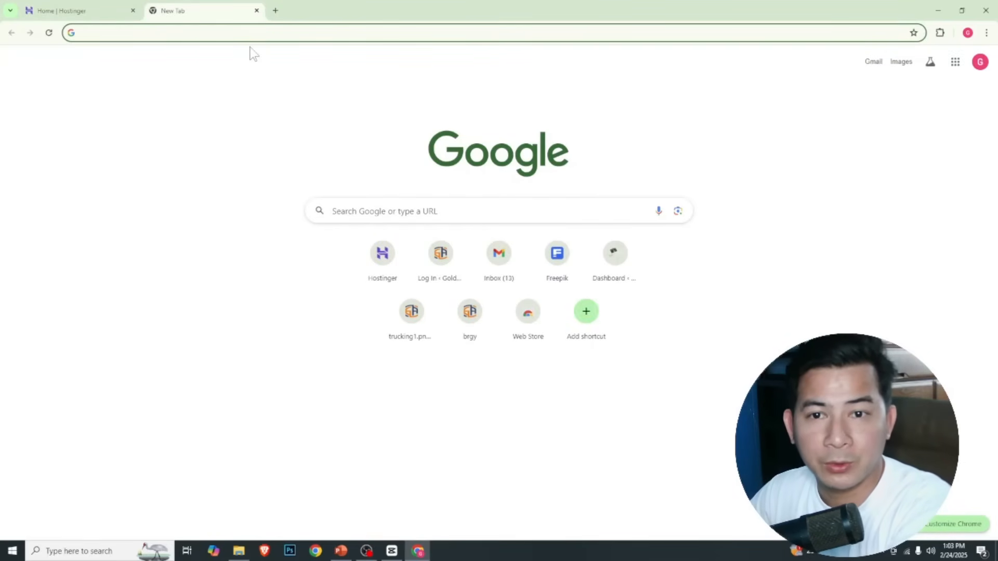
type("go")
key("BackSpace")
type("lden")
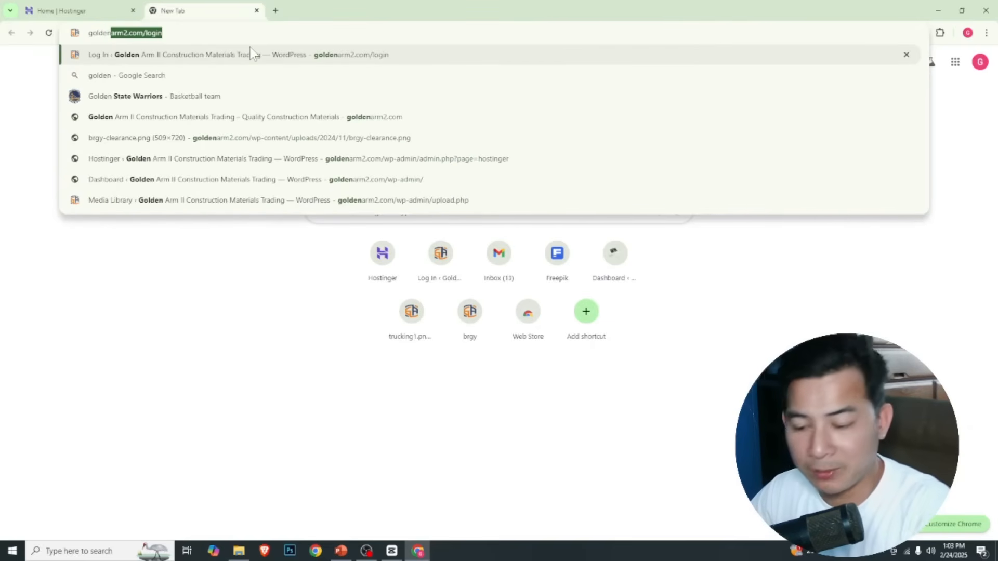
key("Right")
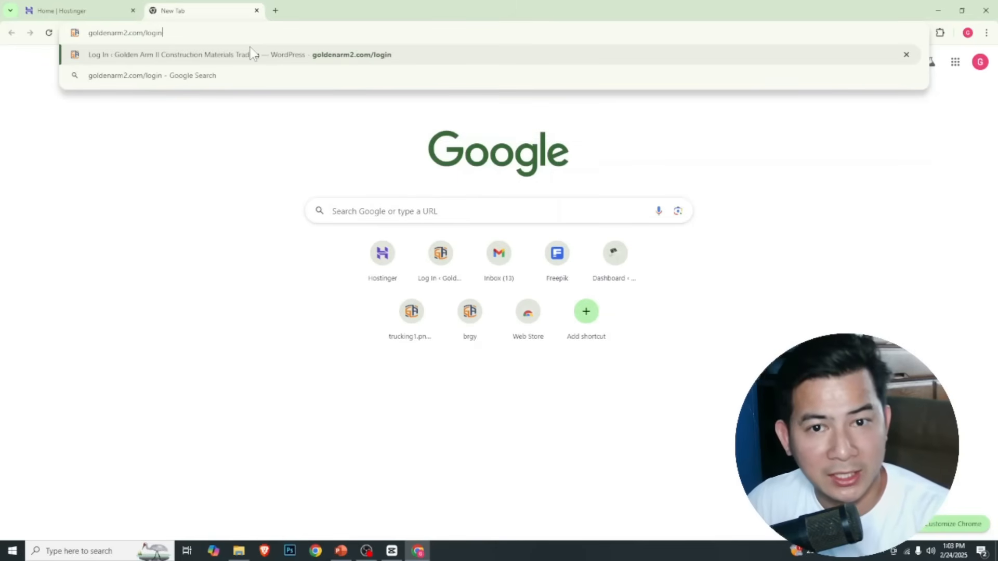
key("Return")
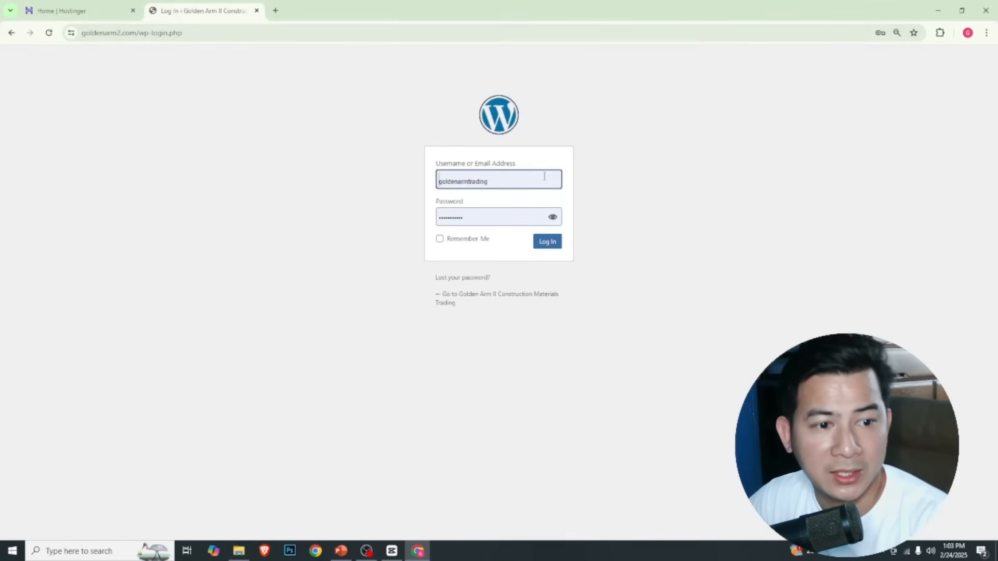
left_click(544, 244)
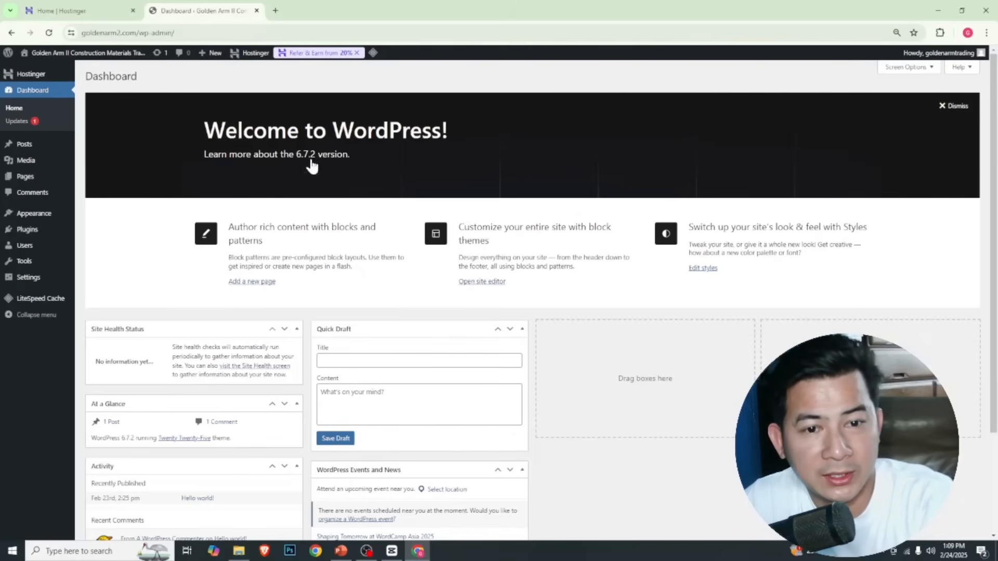
Move the "Hello world!" post to the trash and delete it permanently
mouse_move(31, 147)
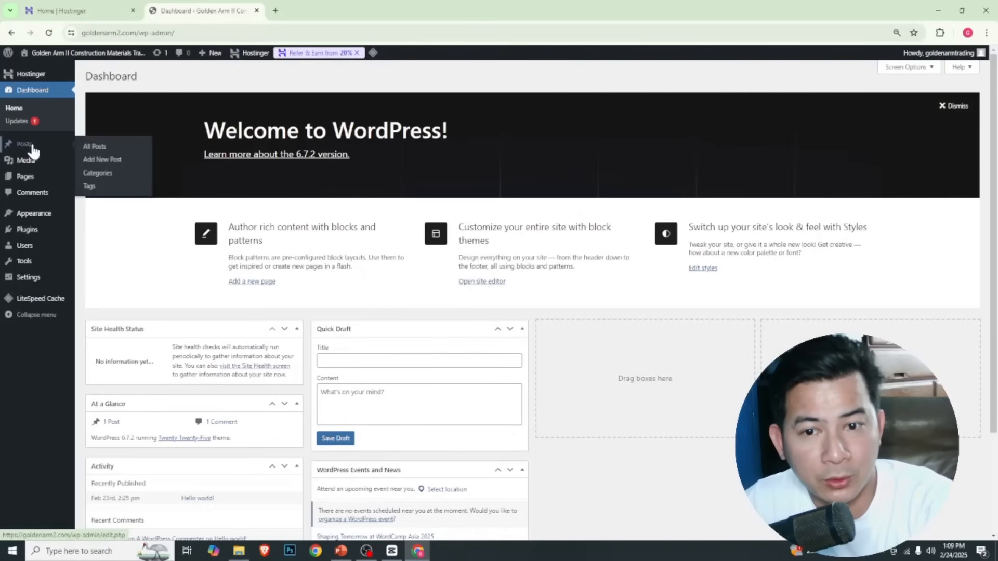
left_click(108, 148)
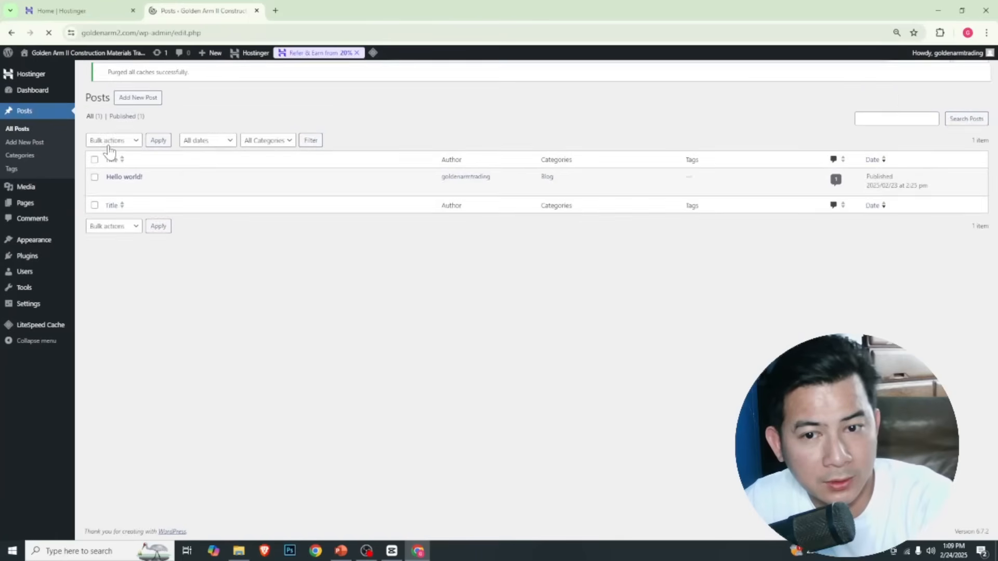
mouse_move(141, 188)
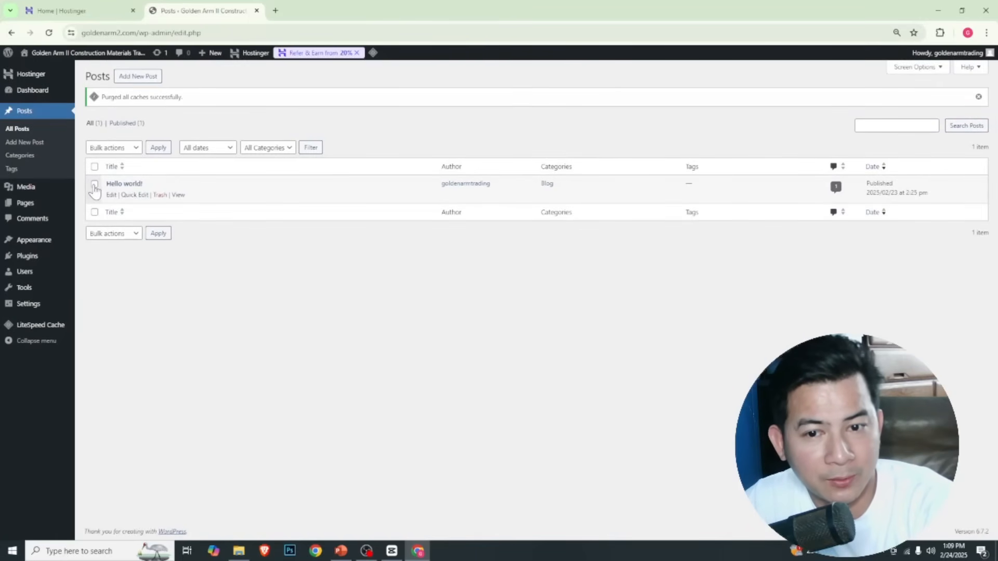
left_click(160, 195)
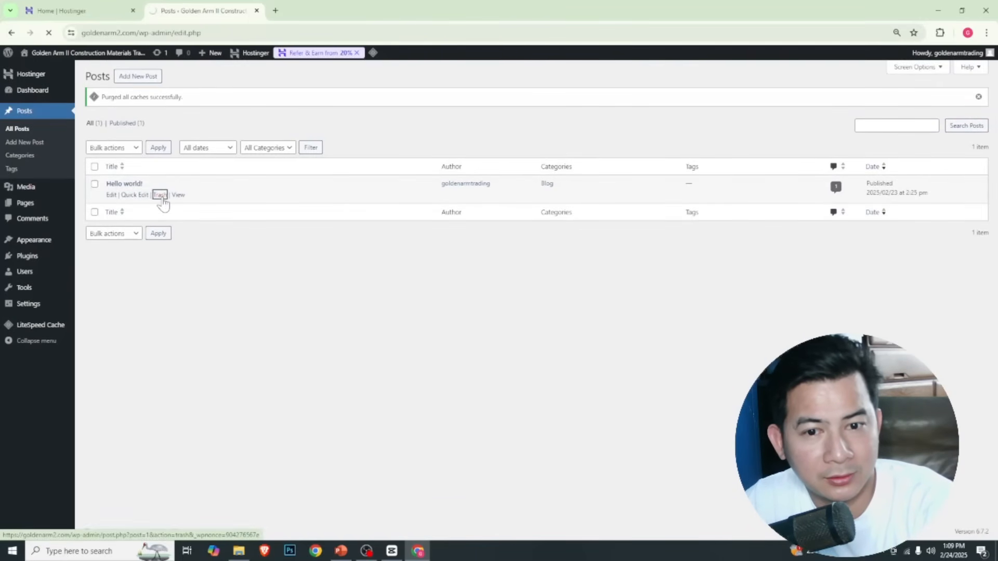
left_click(121, 125)
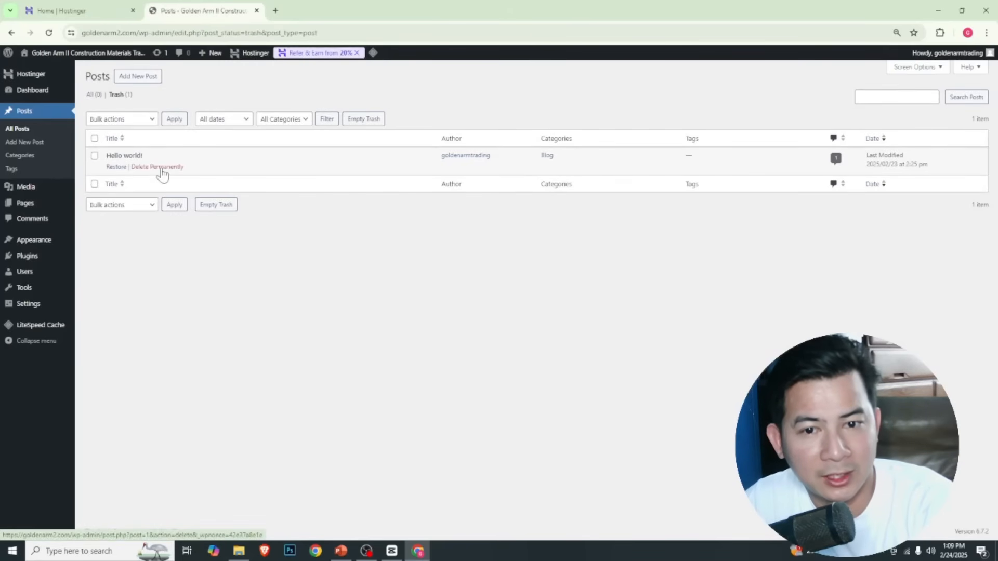
left_click(162, 168)
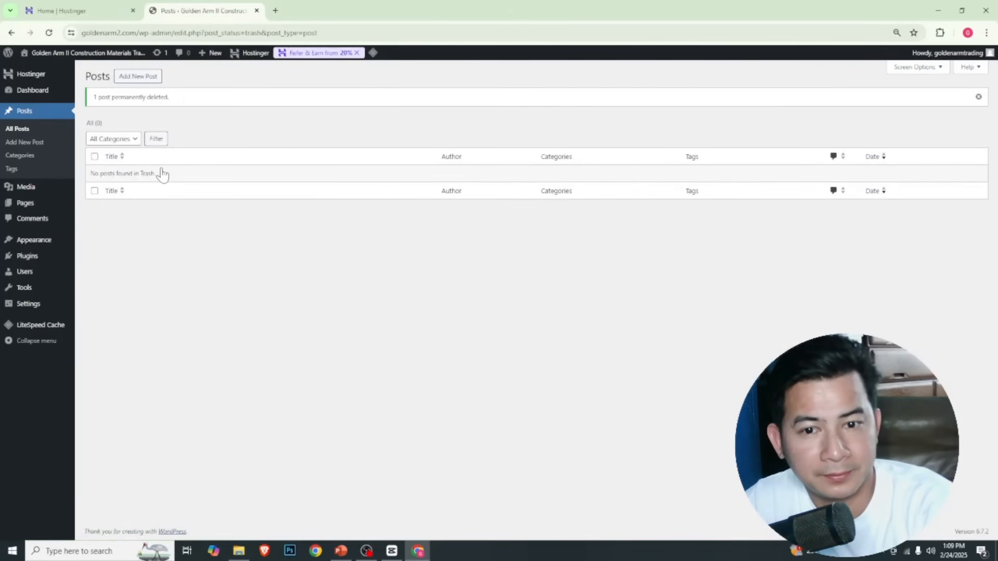
Move the Privacy Policy draft page to the trash and delete it permanently
mouse_move(36, 207)
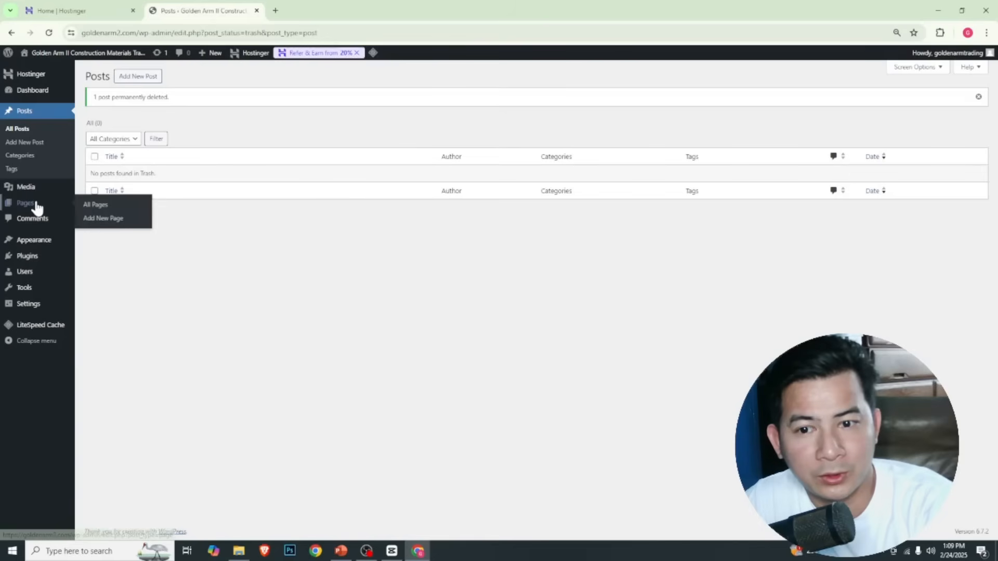
left_click(91, 207)
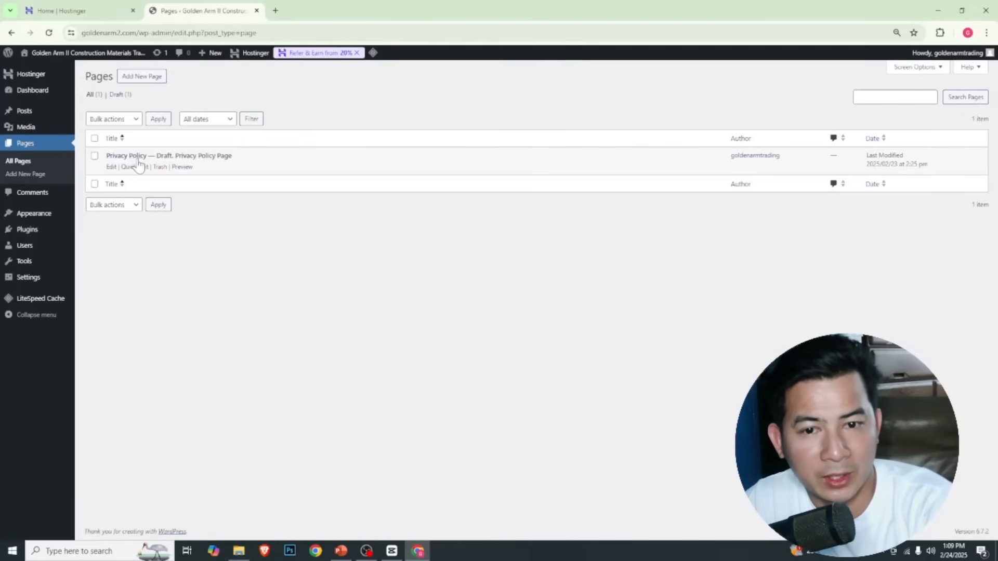
left_click(159, 167)
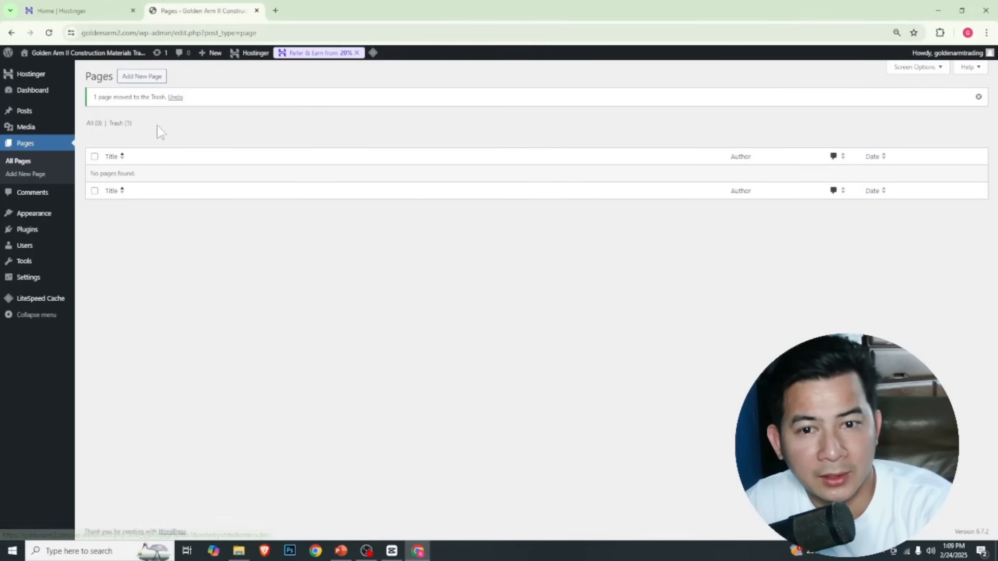
left_click(120, 123)
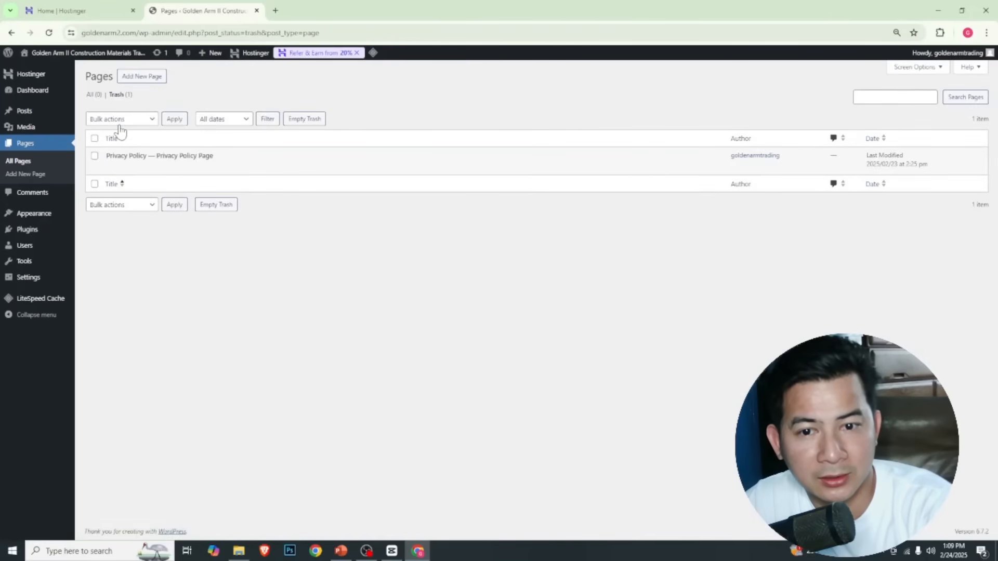
left_click(169, 167)
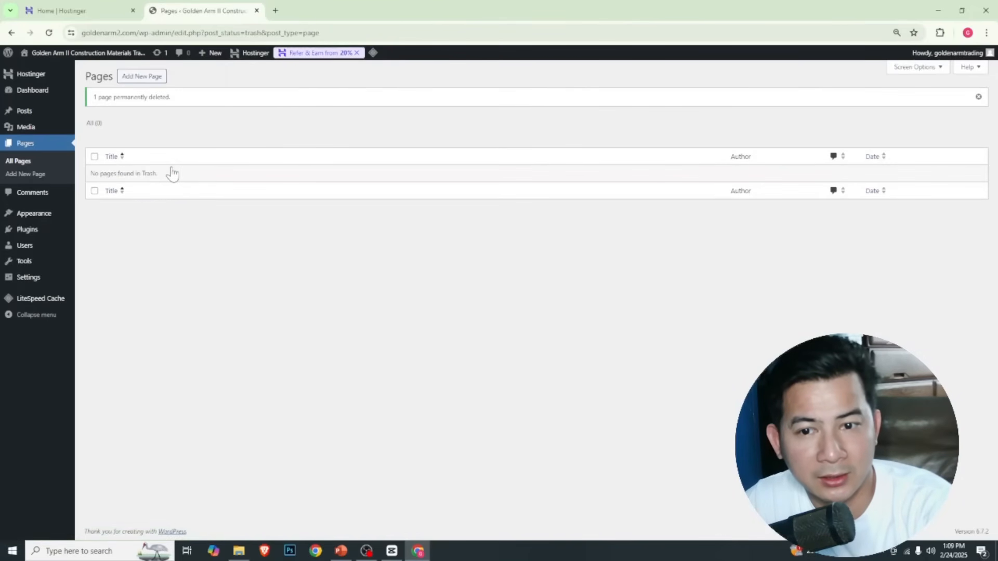
Deactivate the Hostinger Easy Onboarding, Hostinger Tools and LiteSpeed Cache plugins with one bulk action
mouse_move(49, 232)
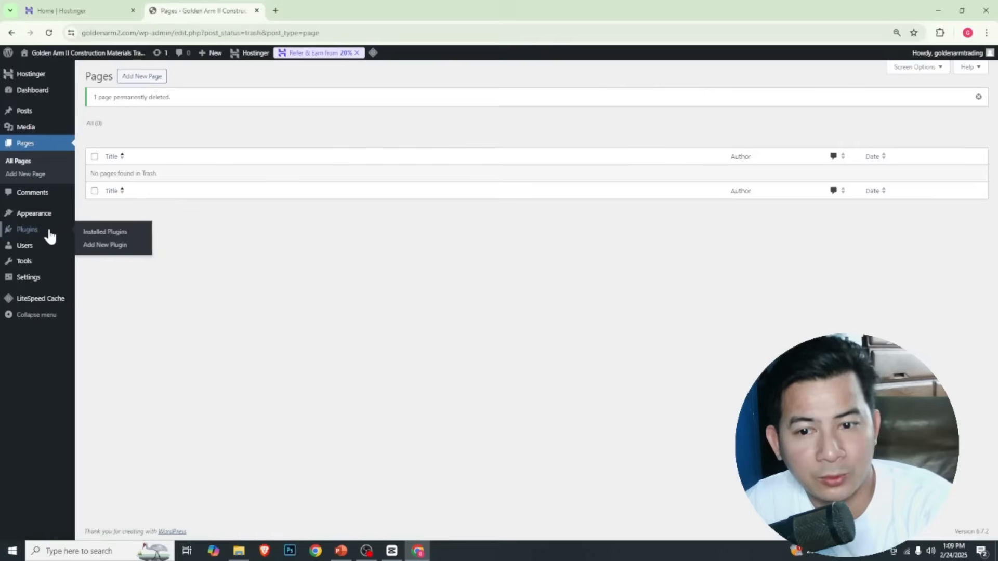
left_click(91, 235)
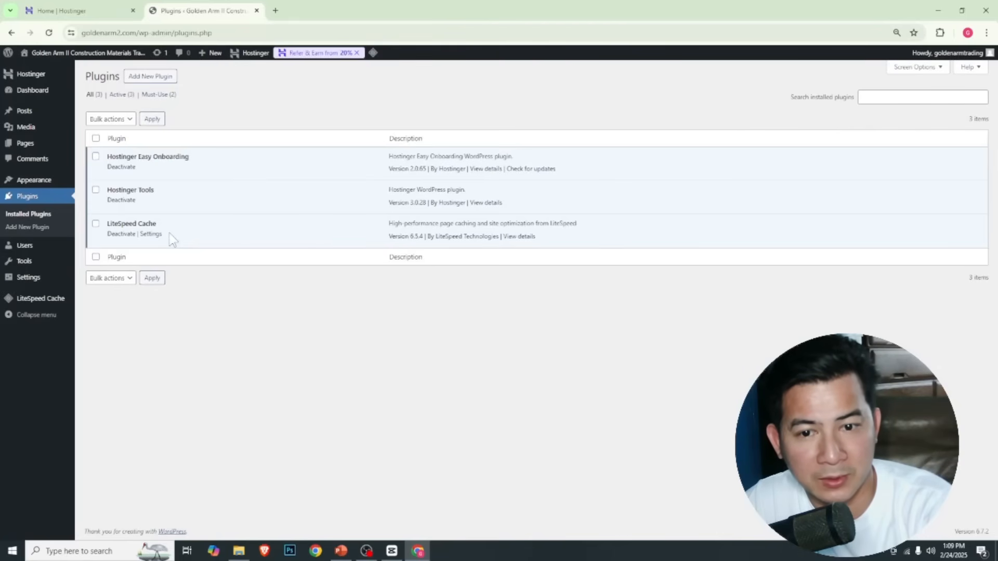
left_click(95, 139)
left_click(114, 120)
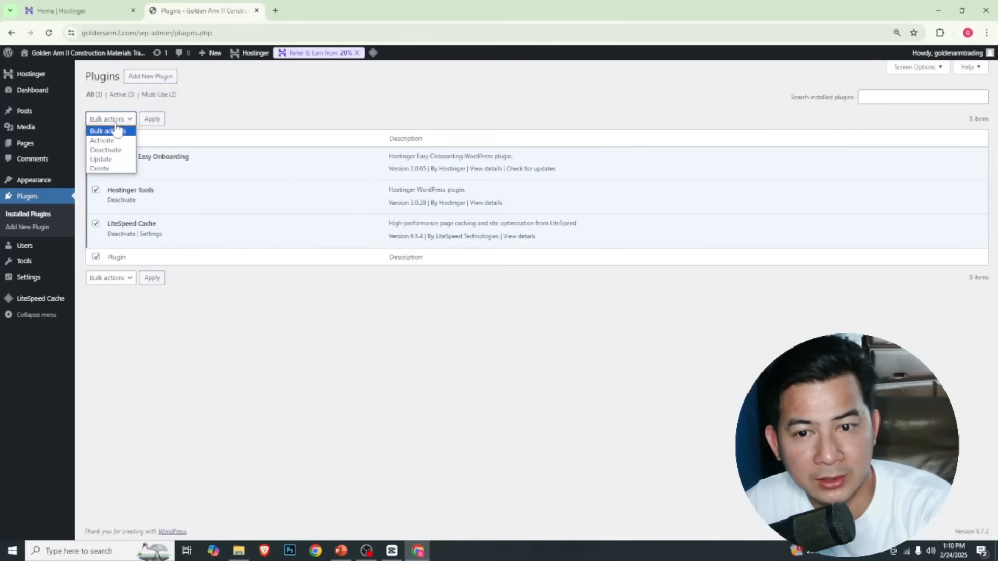
left_click(116, 151)
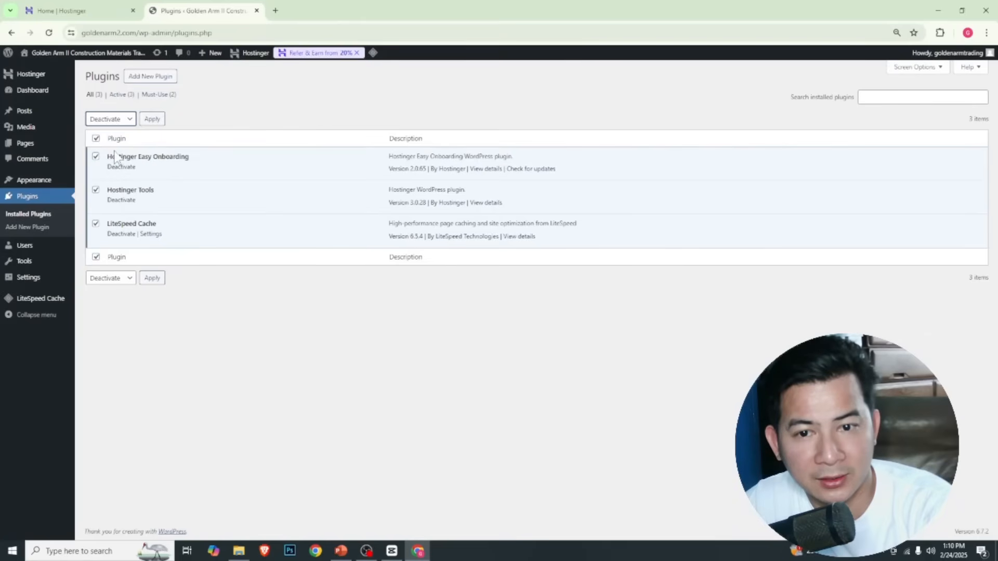
left_click(151, 119)
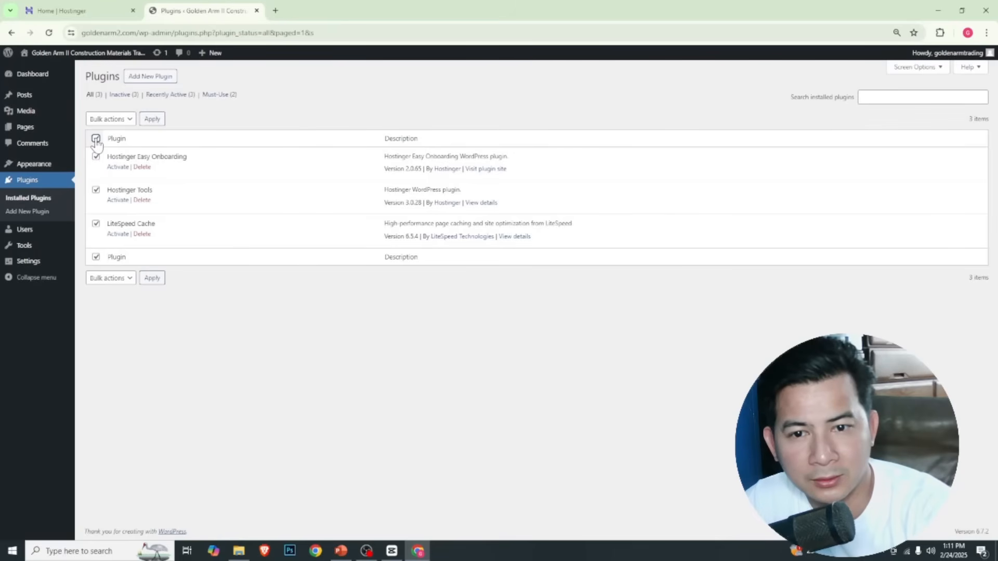
Bulk-delete the three deactivated plugins together with their data
left_click(117, 119)
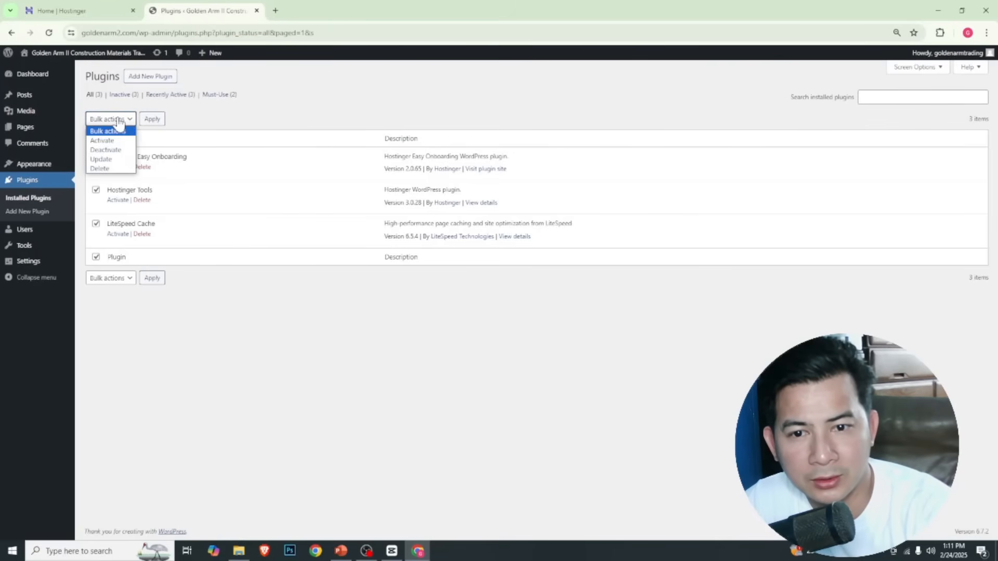
left_click(113, 169)
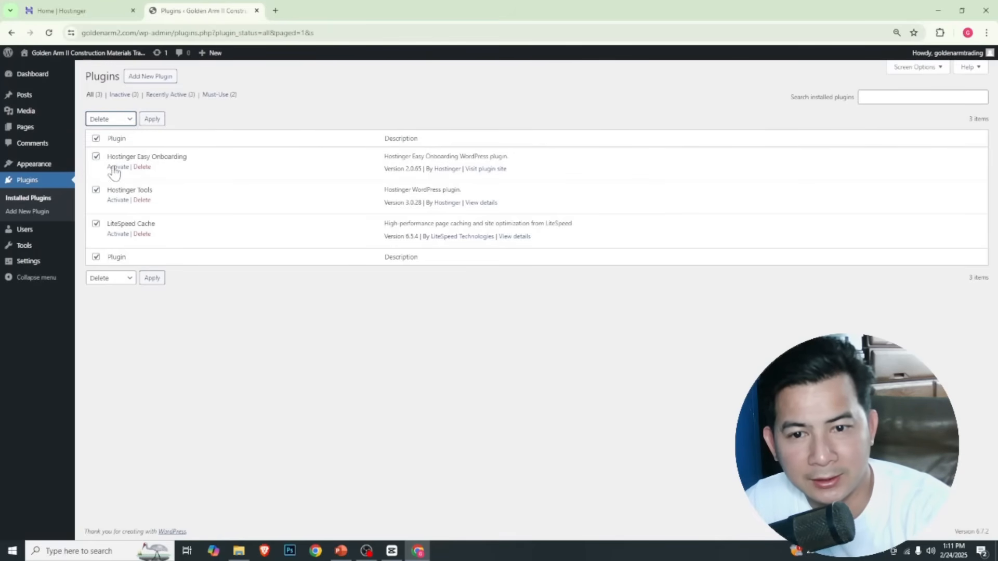
left_click(149, 124)
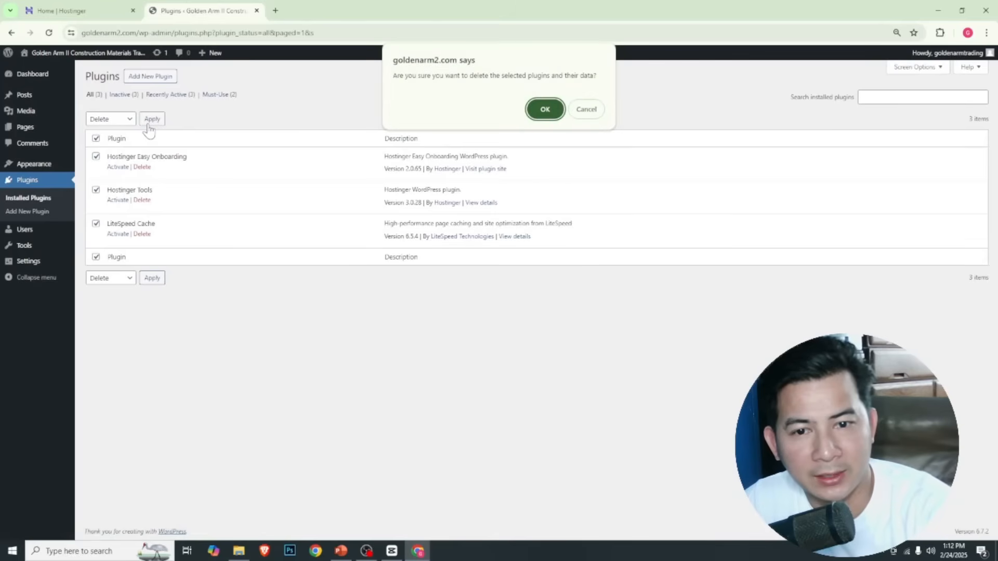
left_click(545, 109)
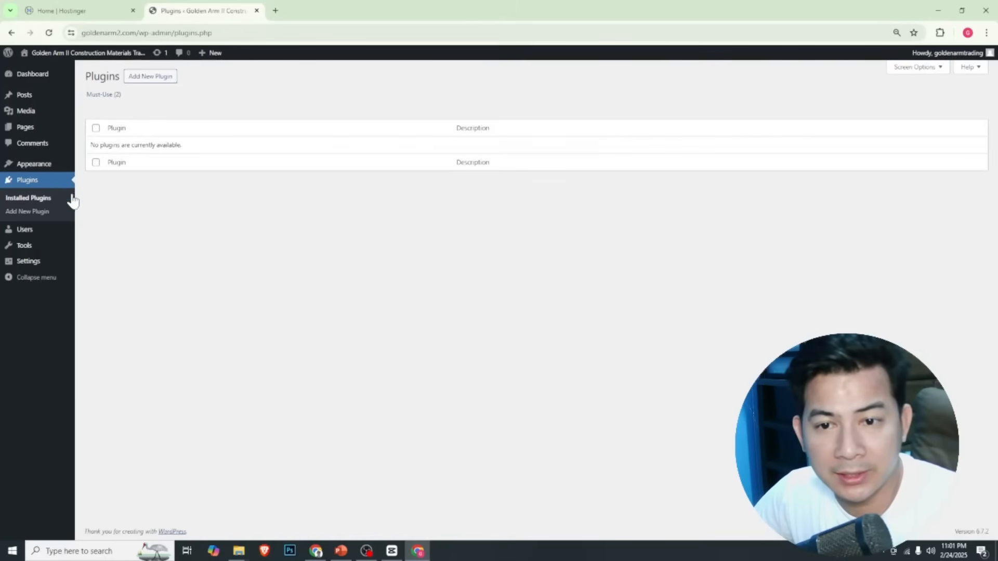
Search the theme directory for "astra", then install and activate the Astra theme
mouse_move(55, 171)
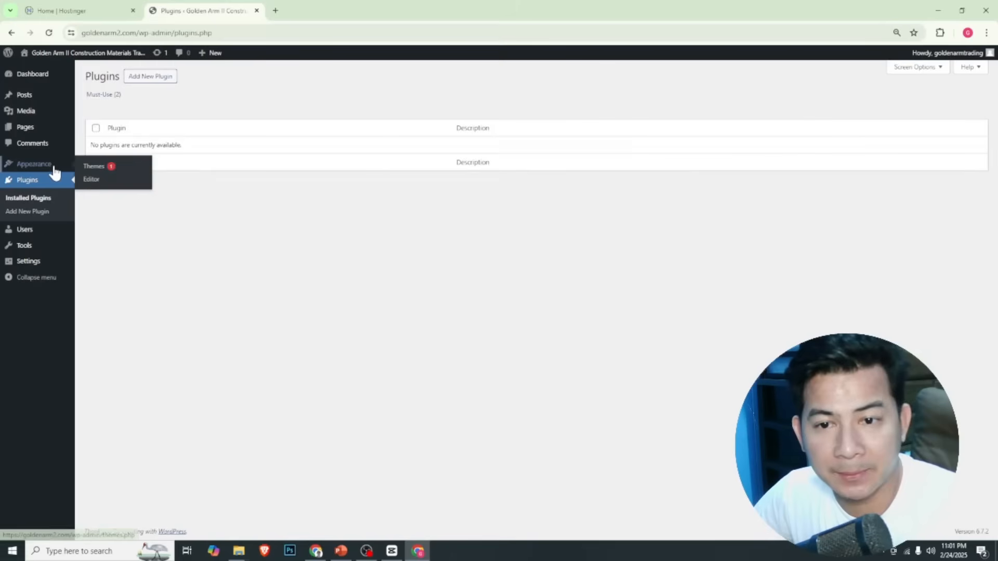
left_click(100, 169)
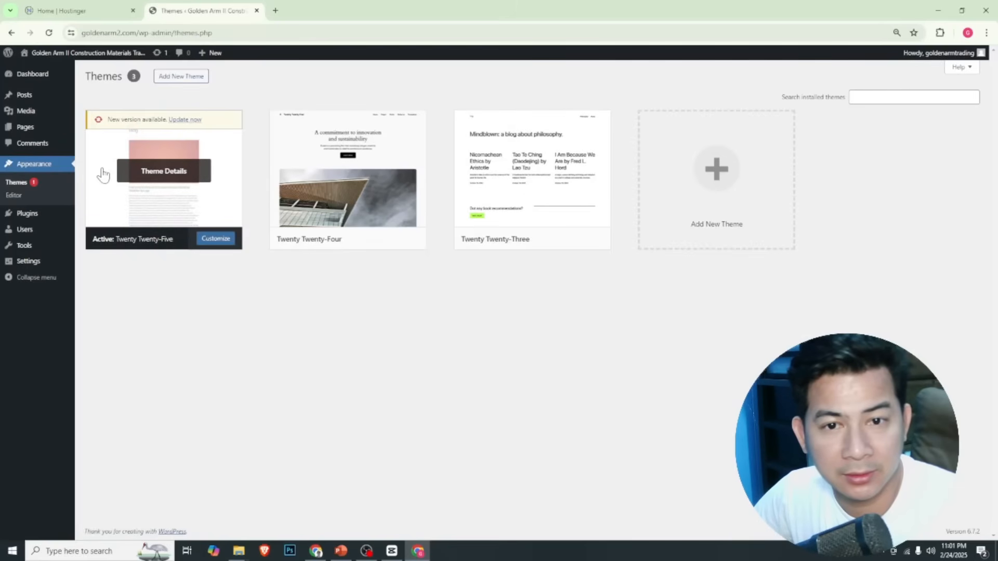
left_click(188, 78)
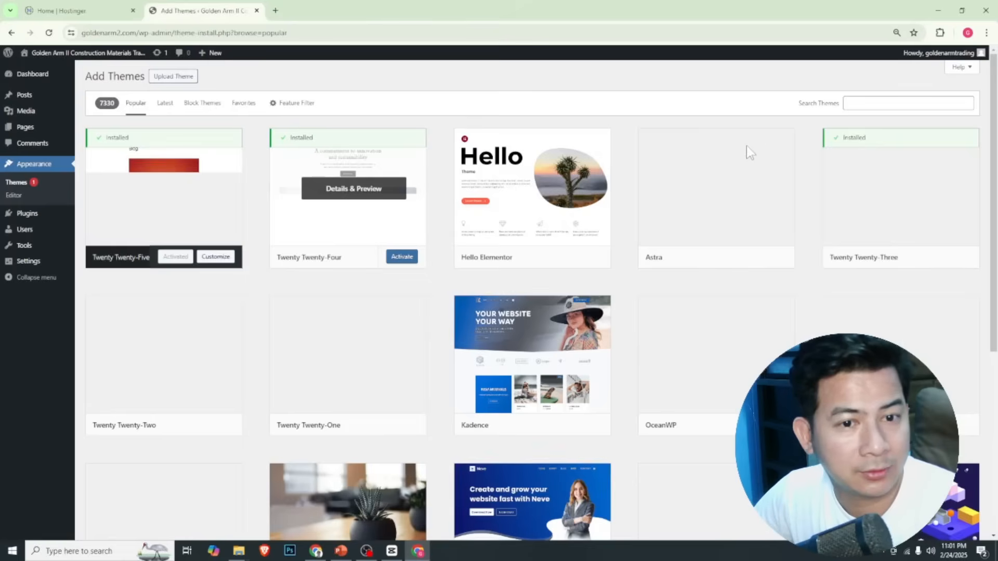
left_click(878, 103)
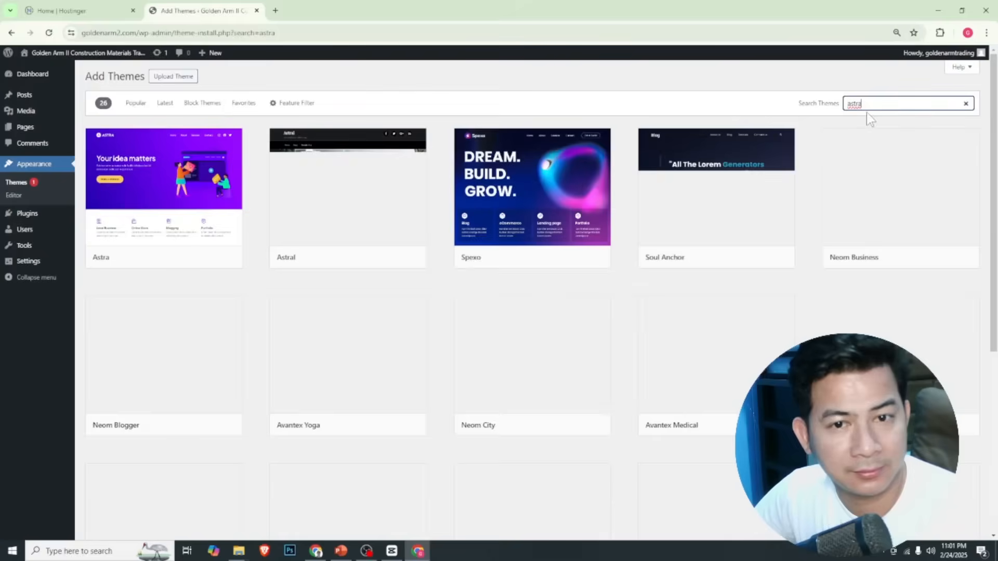
mouse_move(180, 209)
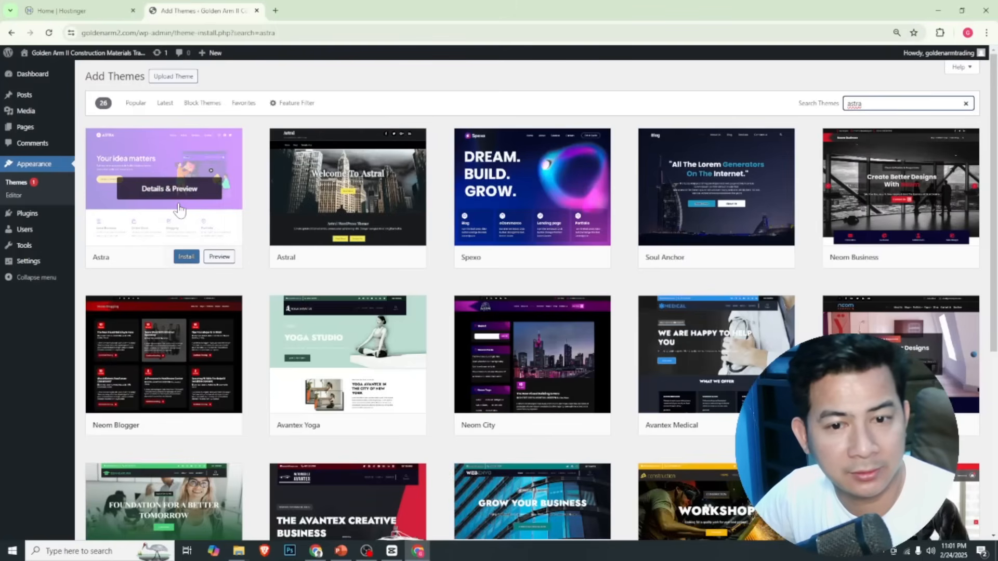
left_click(190, 258)
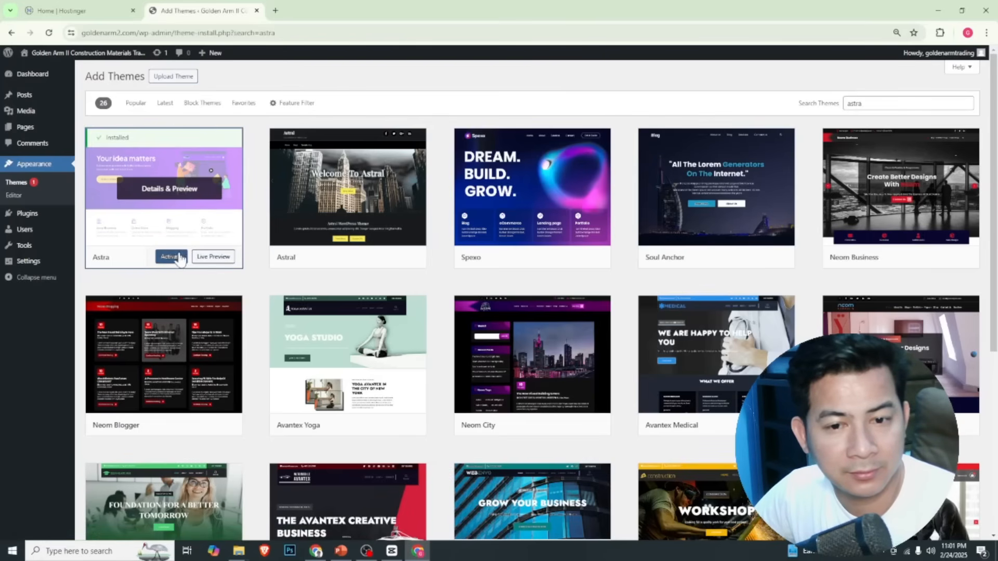
left_click(166, 258)
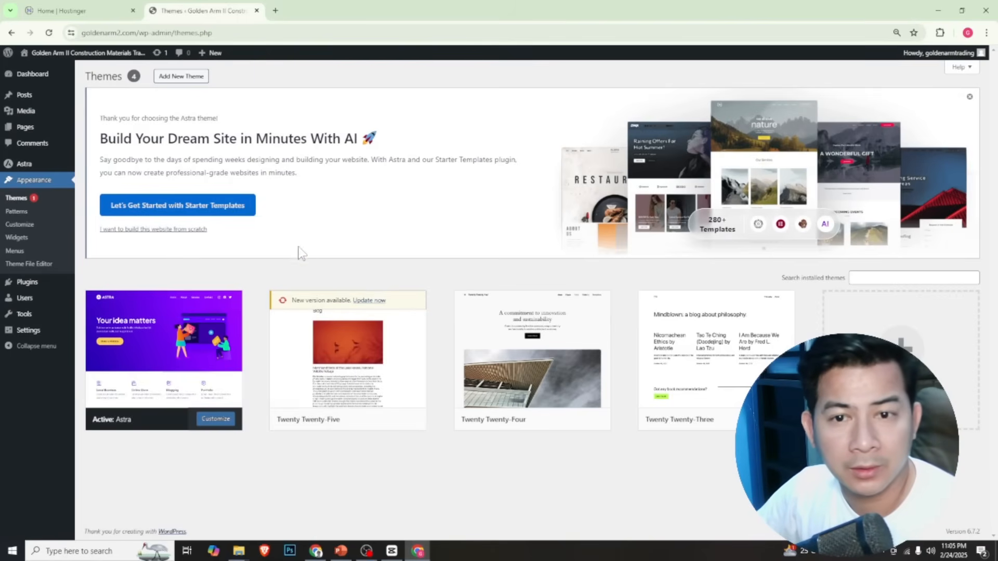
View the live site in a new browser tab and return to the Themes page
mouse_move(98, 59)
right_click(85, 76)
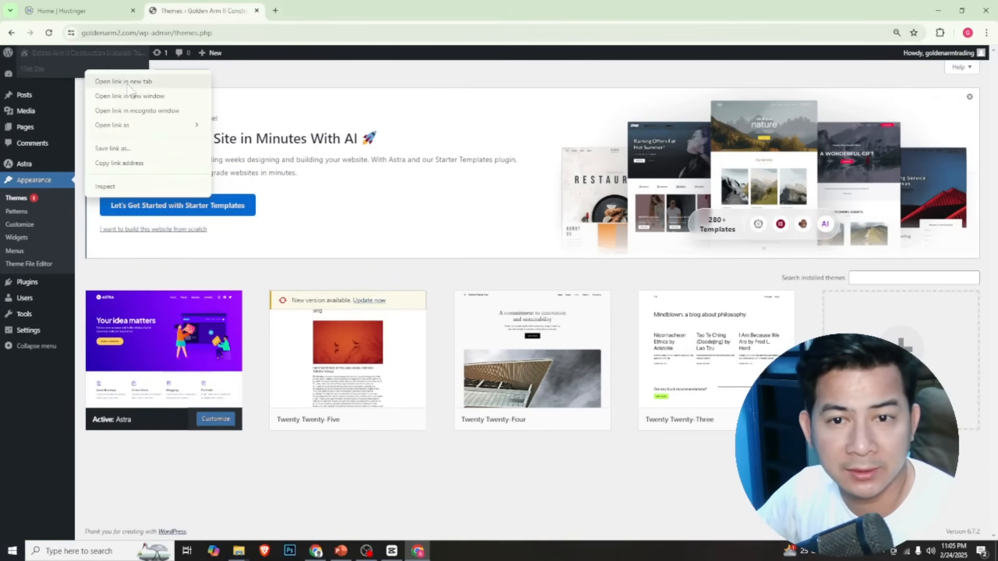
left_click(129, 83)
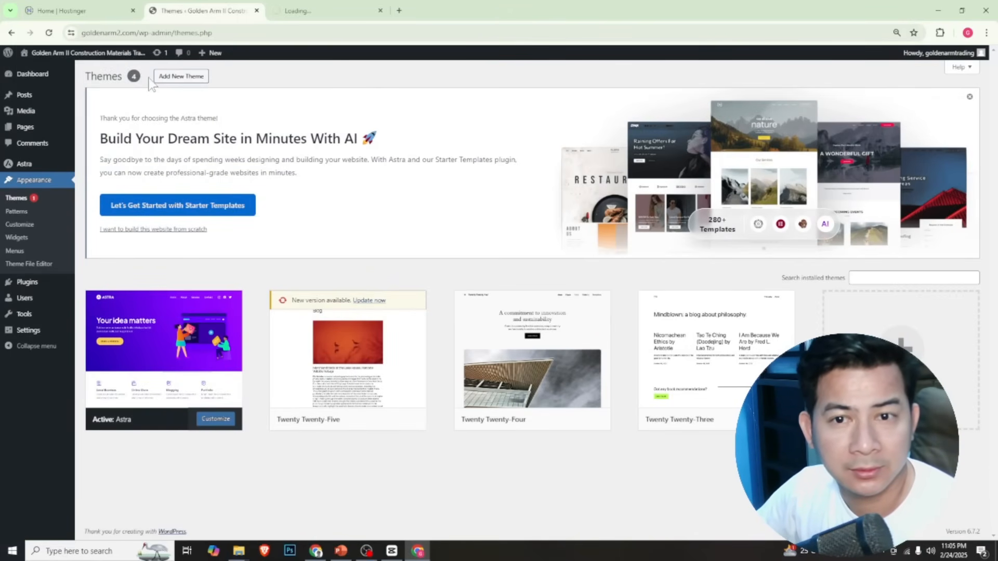
left_click(299, 15)
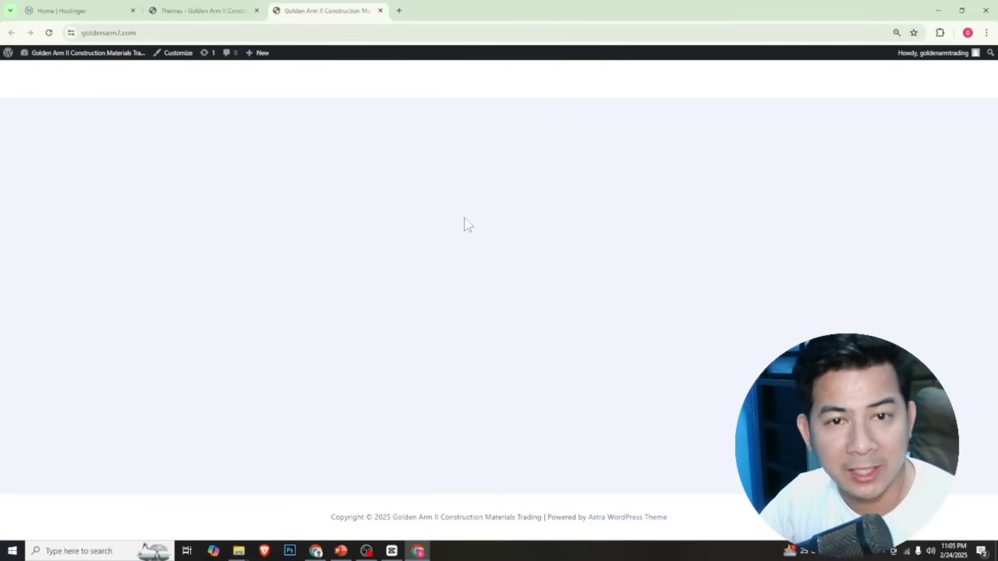
left_click(203, 11)
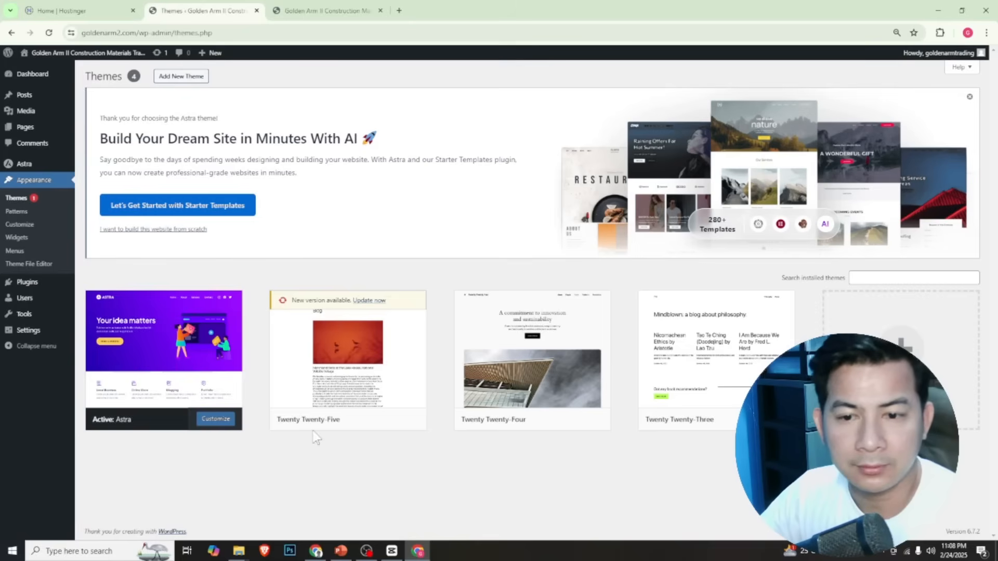
Search the plugin directory for "templately", then install and activate the Templately template library plugin
mouse_move(39, 291)
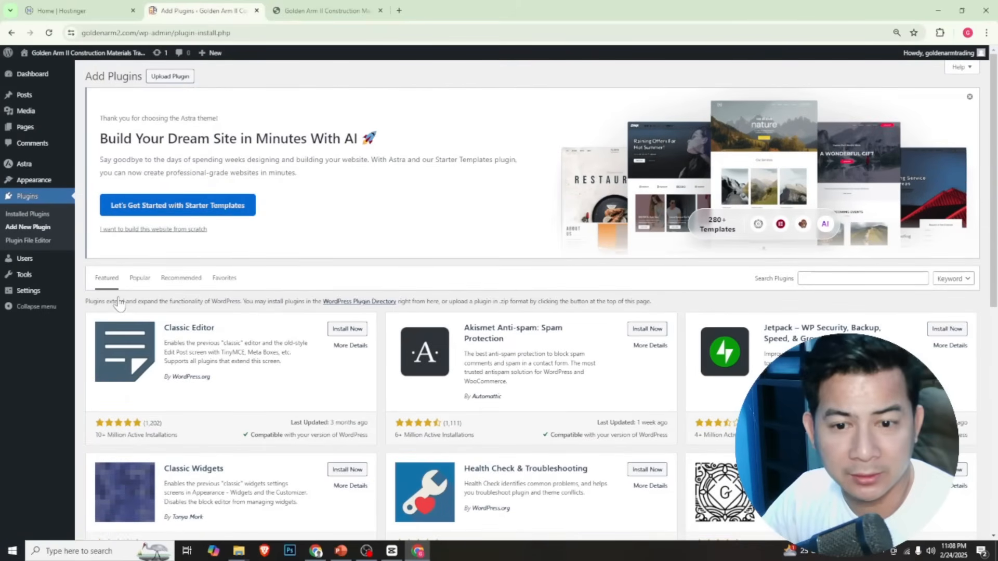
left_click(843, 280)
type("ta")
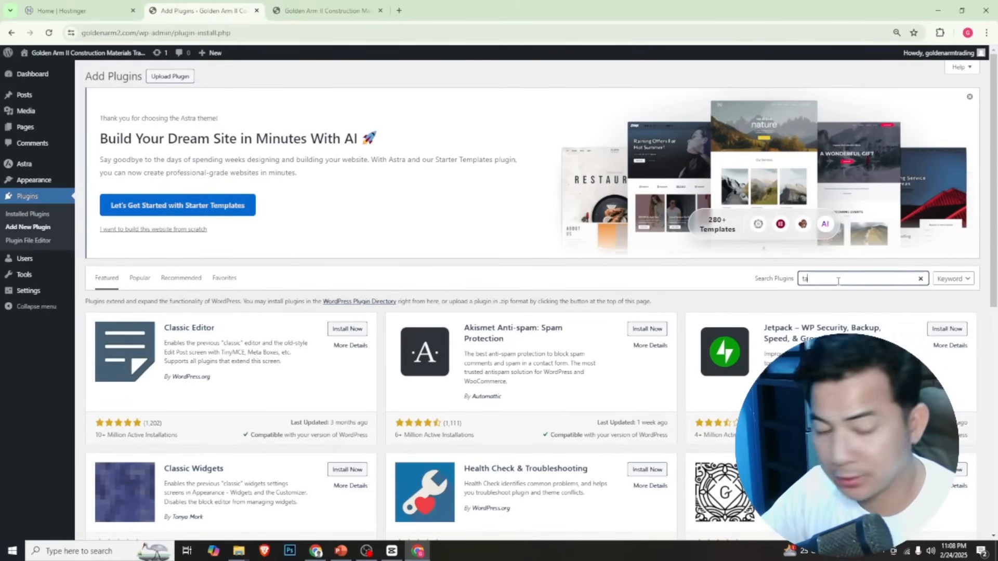
key("BackSpace")
type("empla")
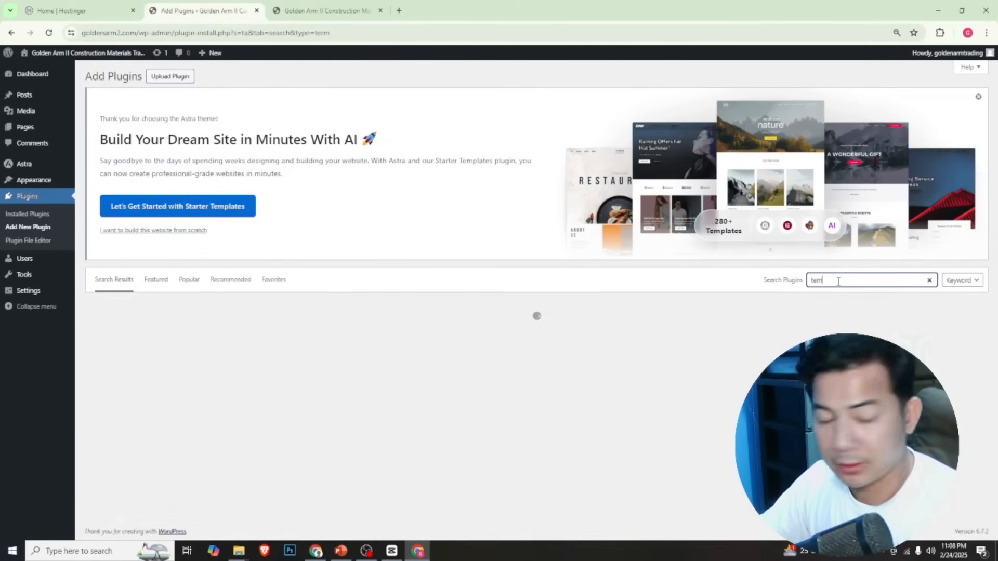
type("tely")
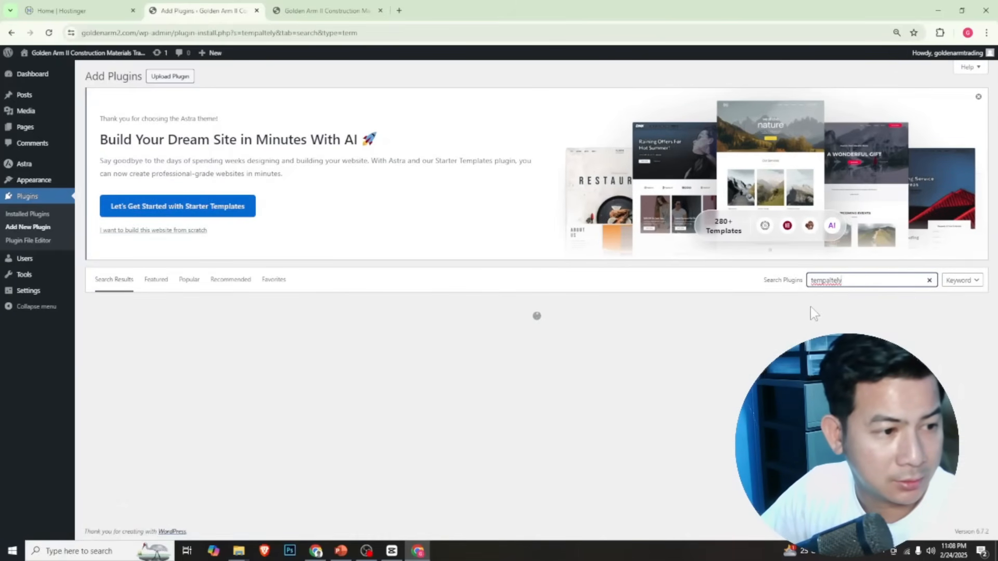
left_click_drag(842, 281, 823, 281)
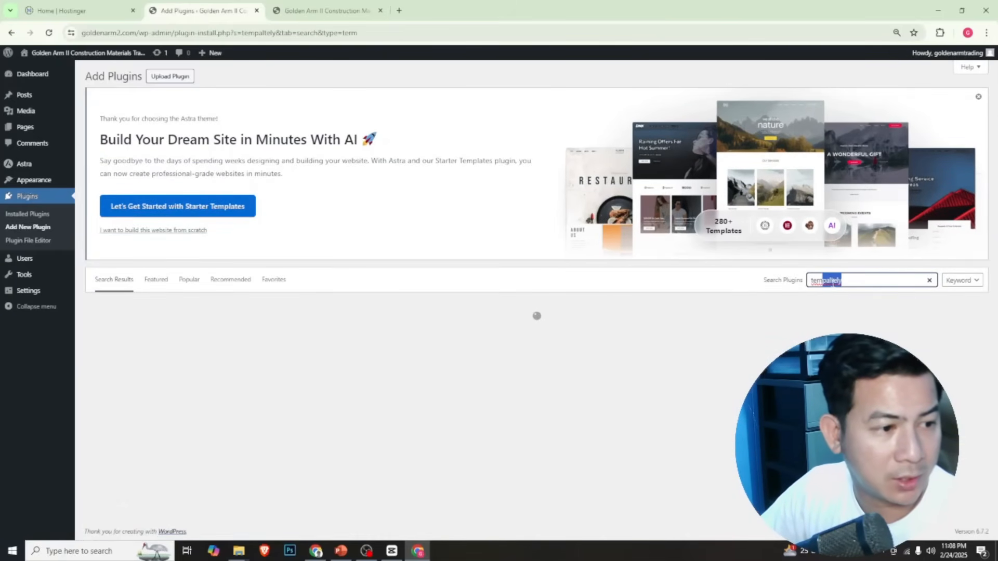
type("la")
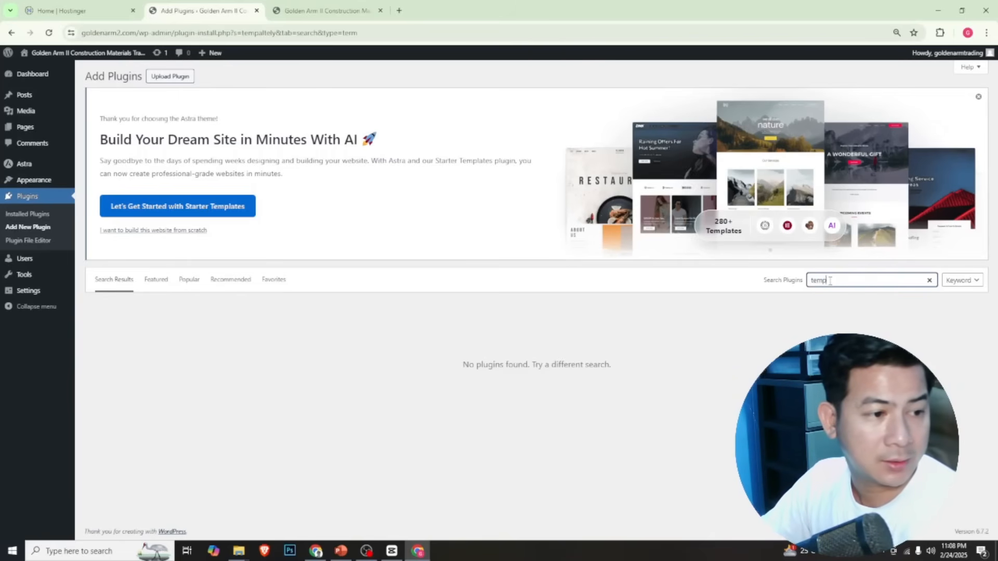
type("tely")
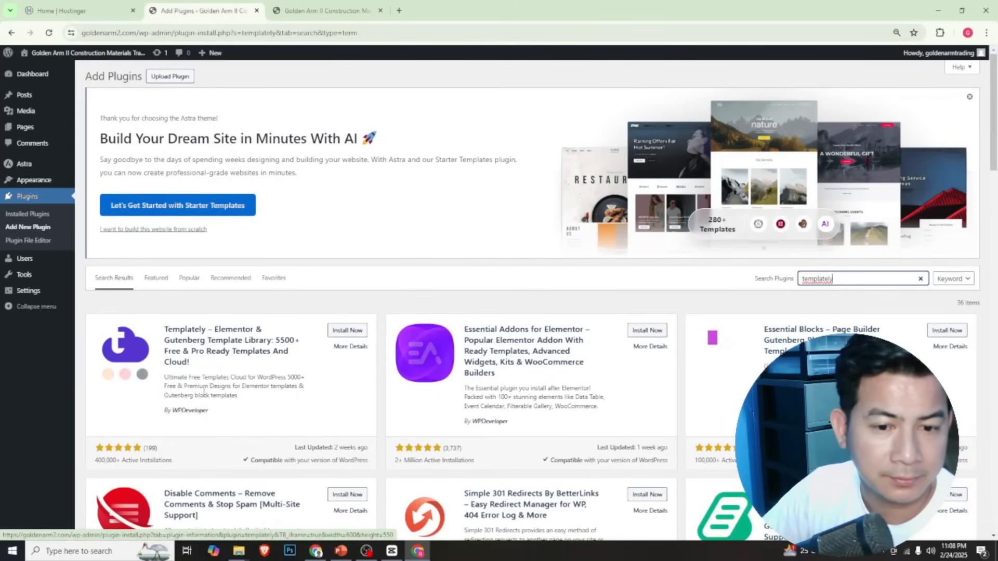
left_click(331, 338)
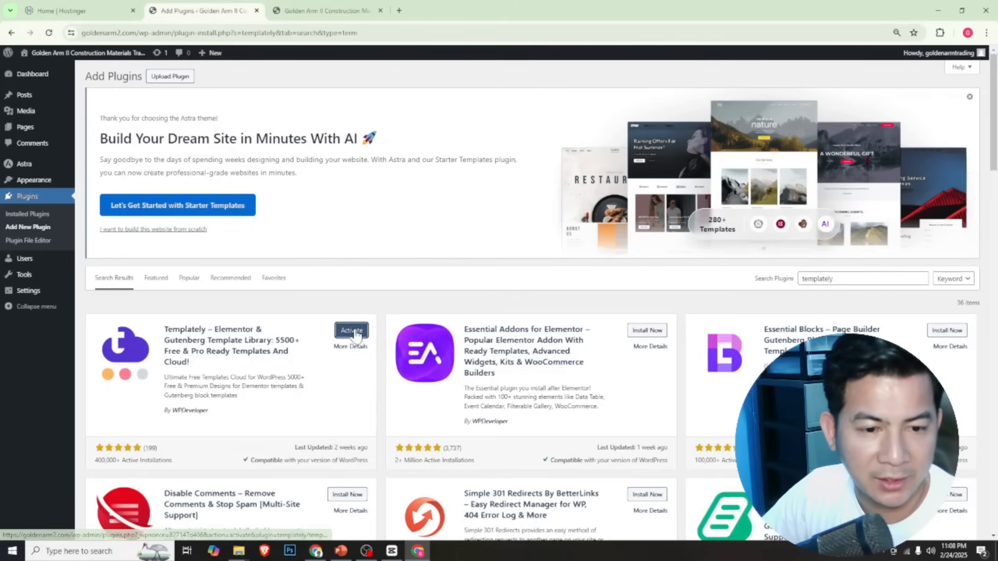
left_click(355, 333)
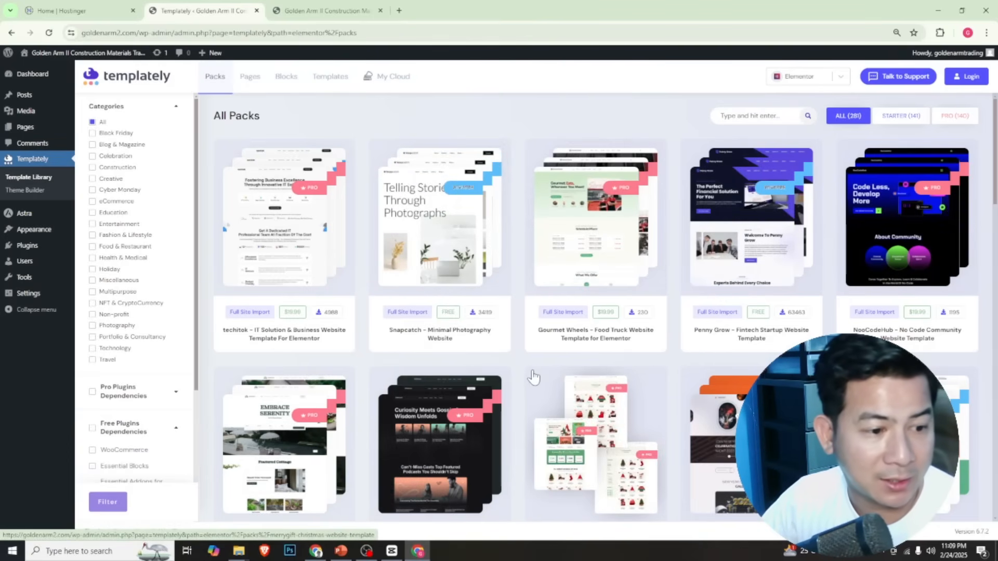
Search the Templately packs for "construction" and open the Artesian Construction Website Template
scroll(533, 378, "down", 3)
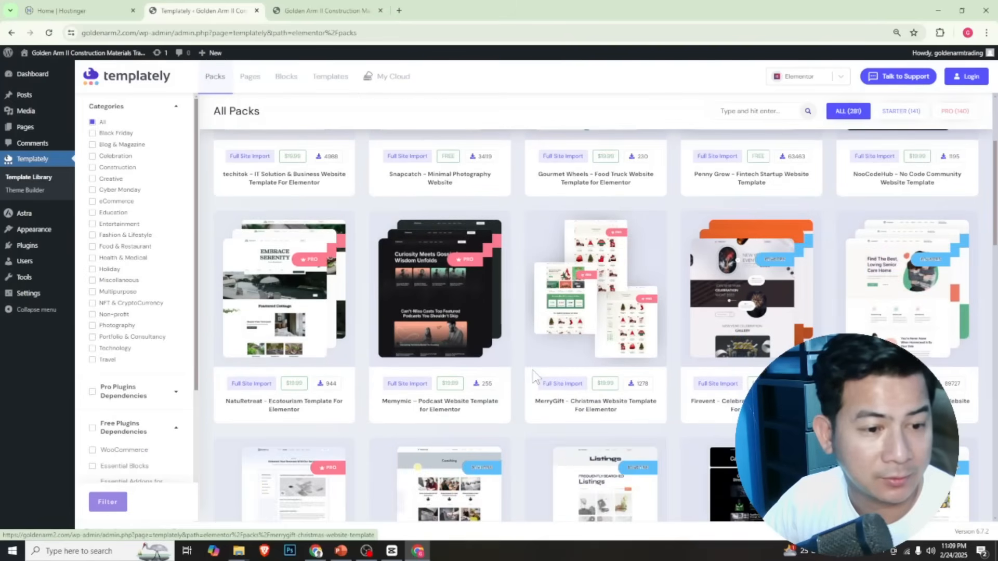
scroll(534, 377, "up", 2)
scroll(534, 378, "up", 1)
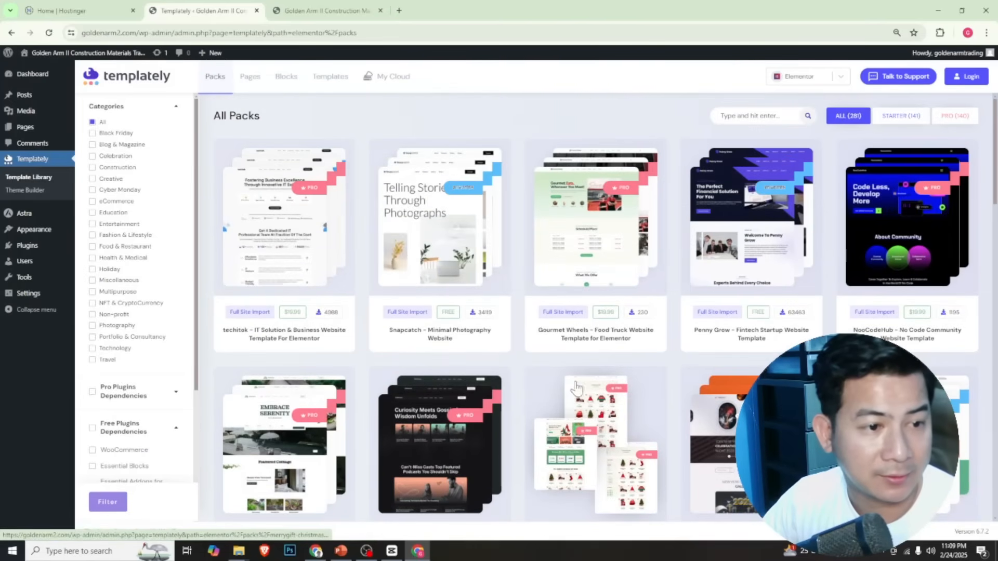
left_click(751, 116)
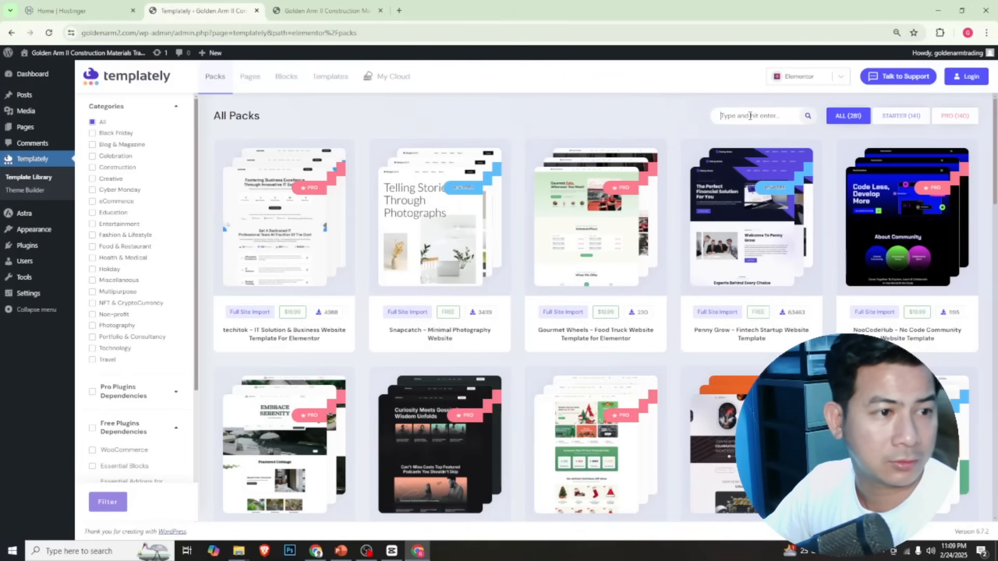
type("construction")
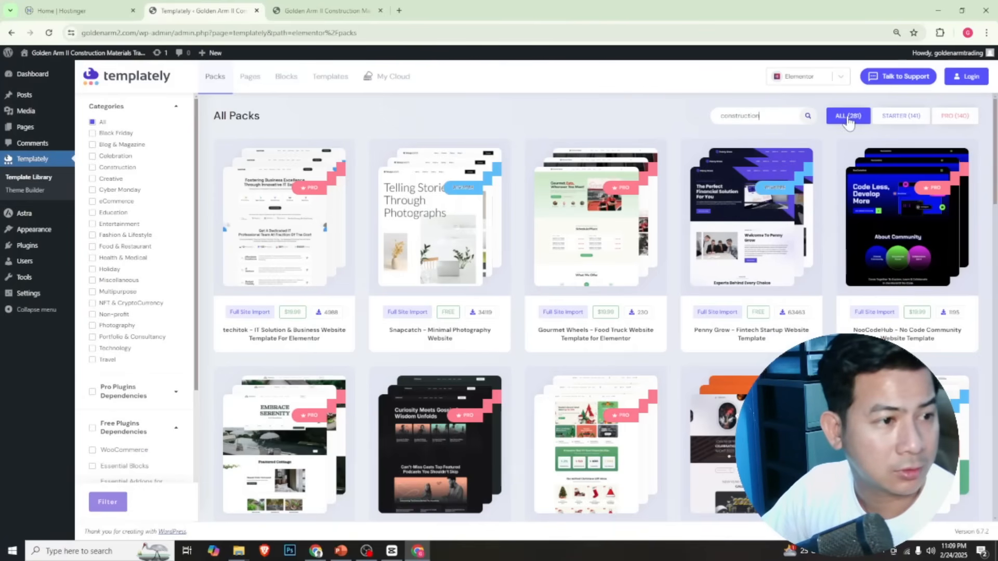
left_click(809, 117)
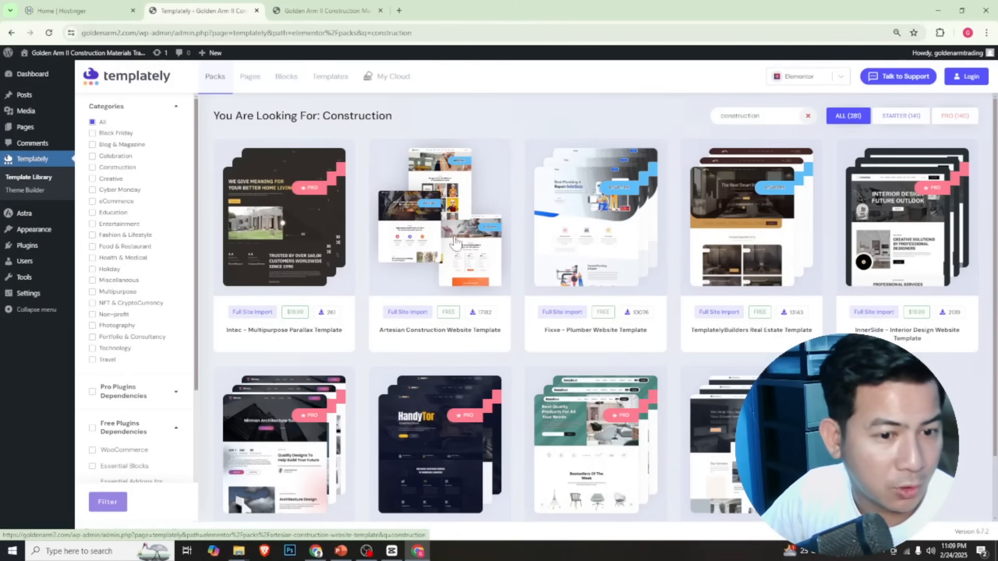
left_click(457, 241)
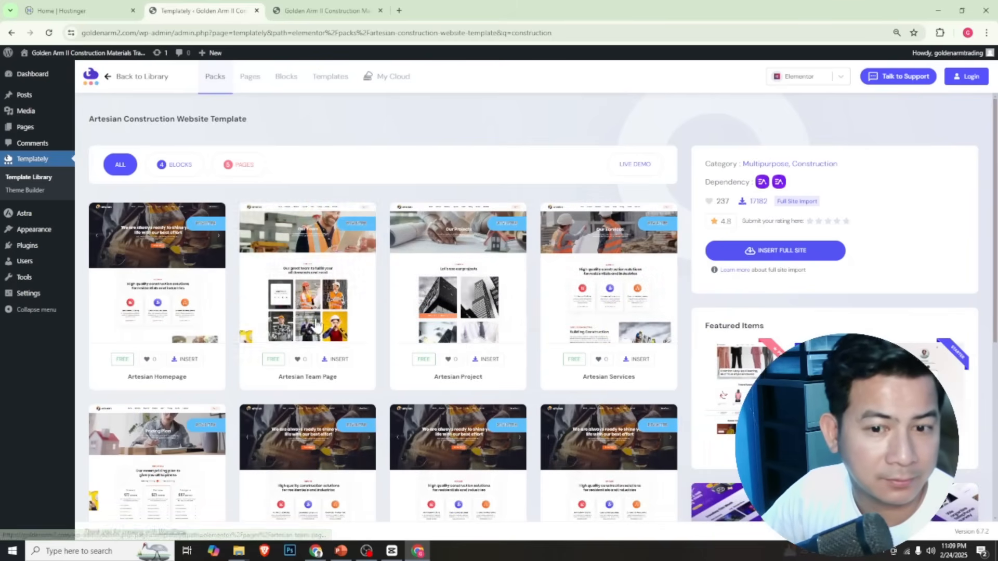
Review the Artesian pack's included pages and plugin dependencies, and start the full site insertion
scroll(238, 317, "down", 6)
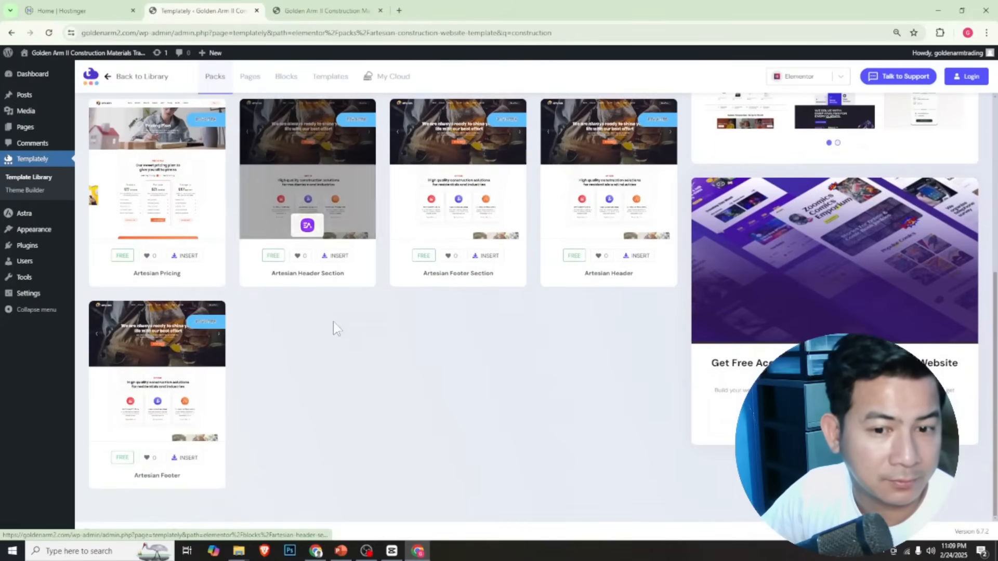
scroll(334, 329, "up", 2)
scroll(333, 326, "up", 4)
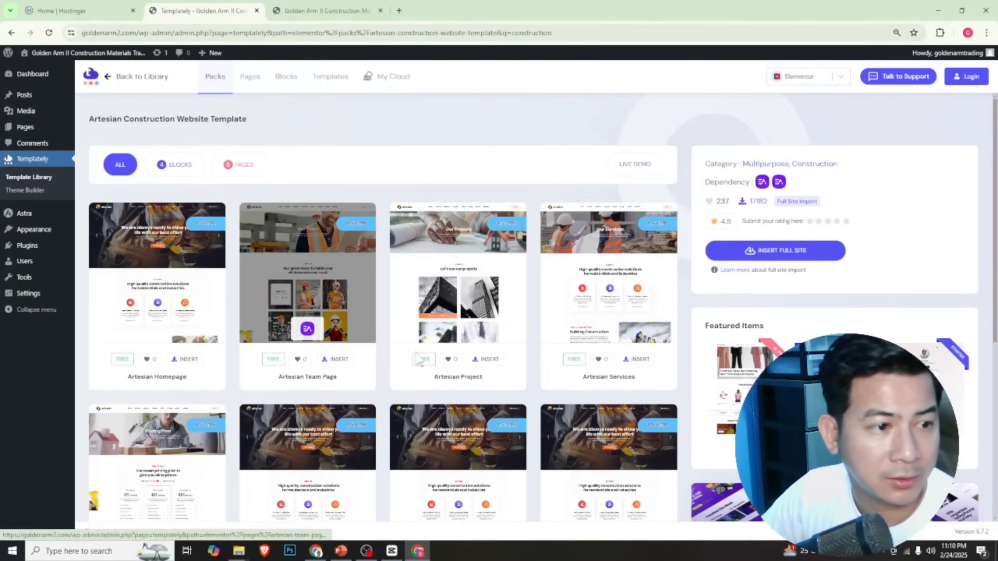
mouse_move(762, 188)
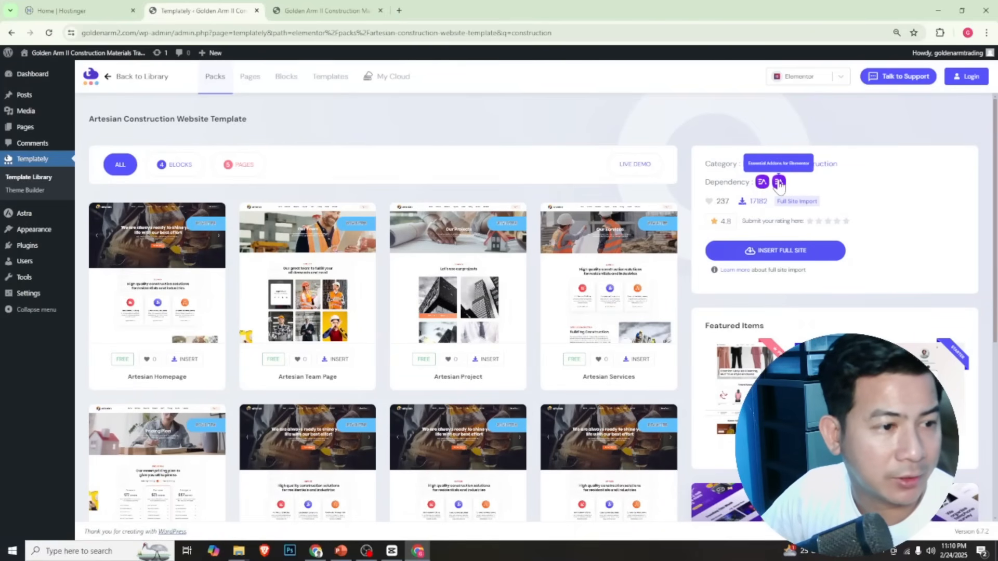
left_click(780, 253)
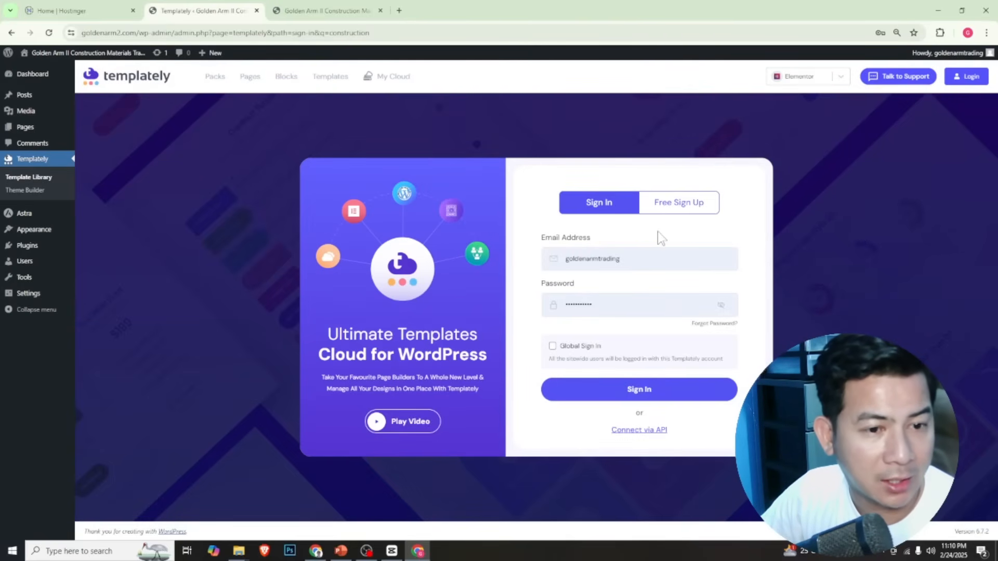
Switch to free Templately sign-up and enter the account holder's first and last name
left_click(676, 208)
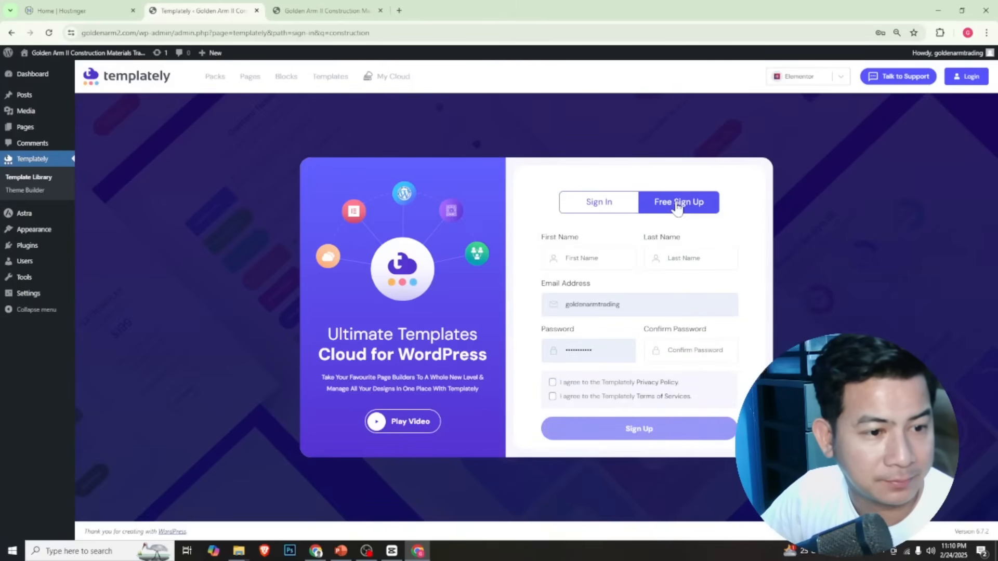
left_click(608, 260)
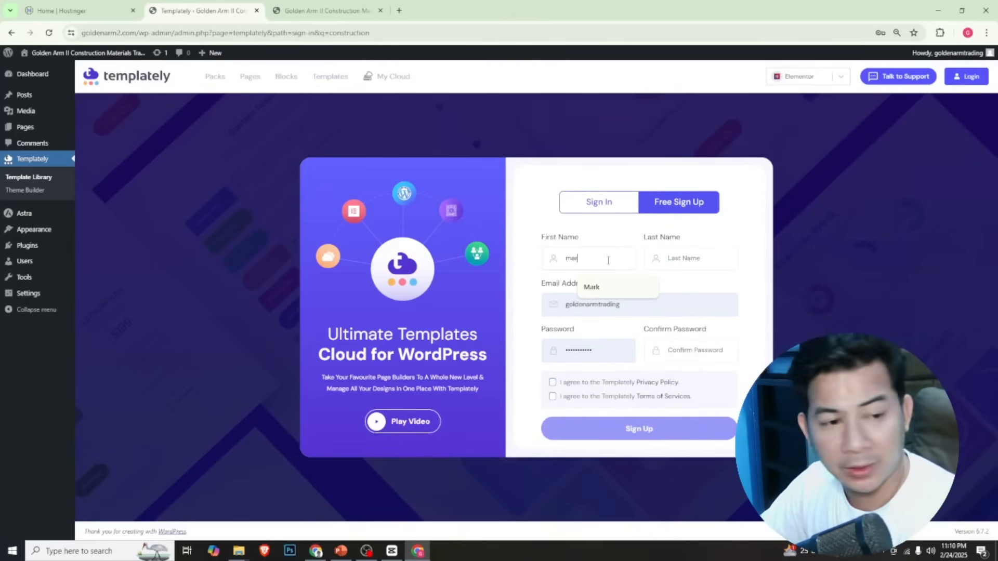
key("Tab")
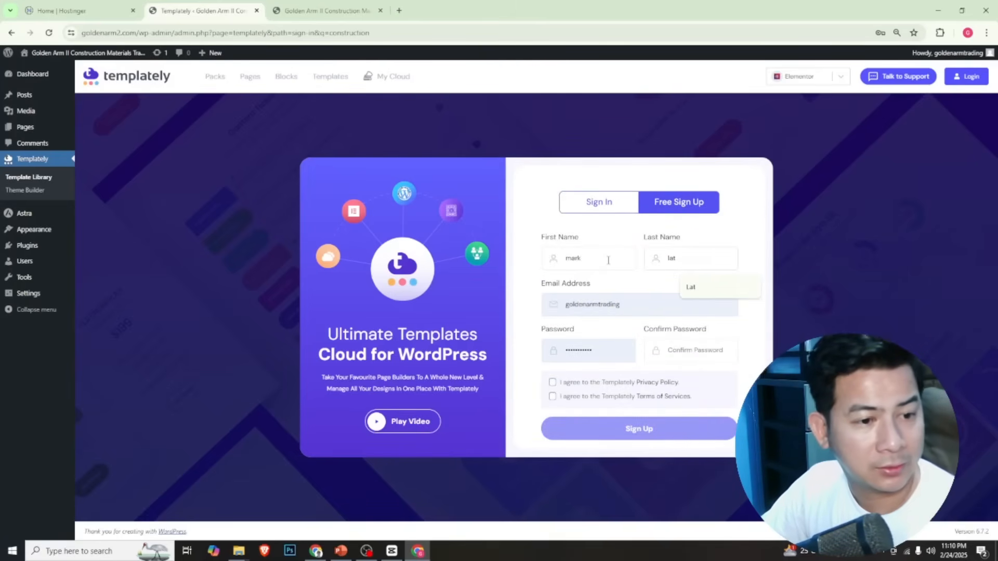
Fill in the password confirmation and agree to the Templately Privacy Policy and Terms of Services
left_click(718, 351)
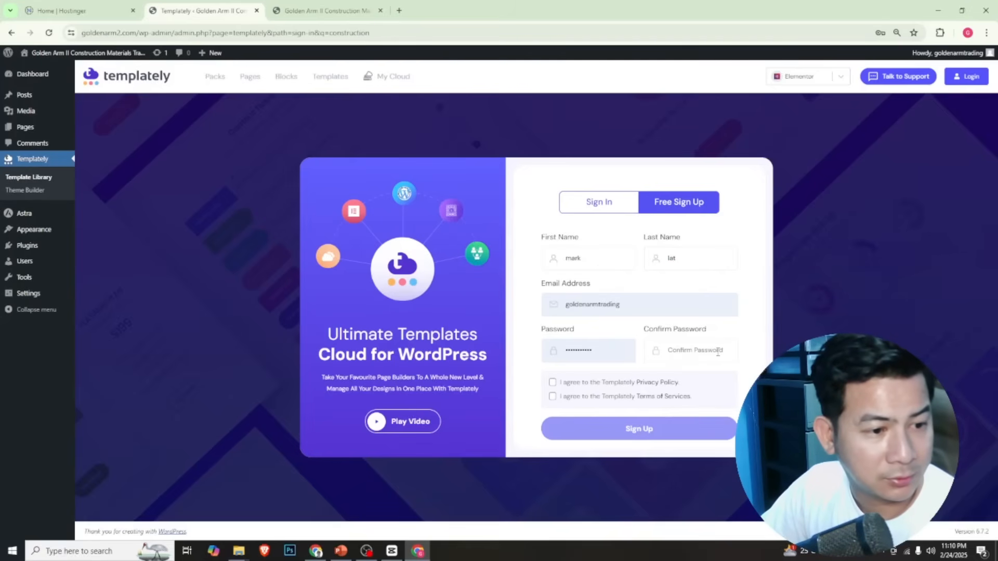
left_click(718, 352)
type("•••••••••")
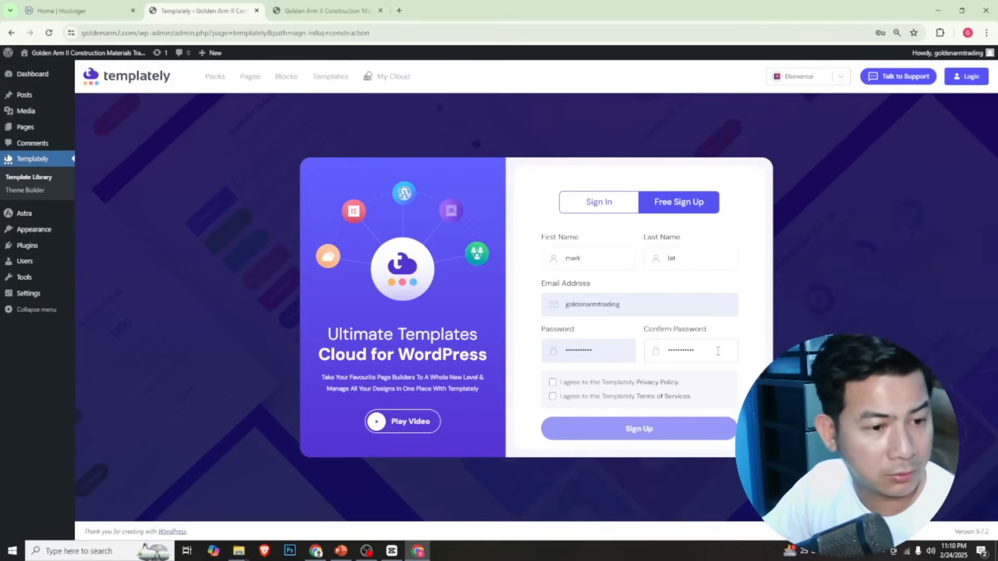
left_click(576, 385)
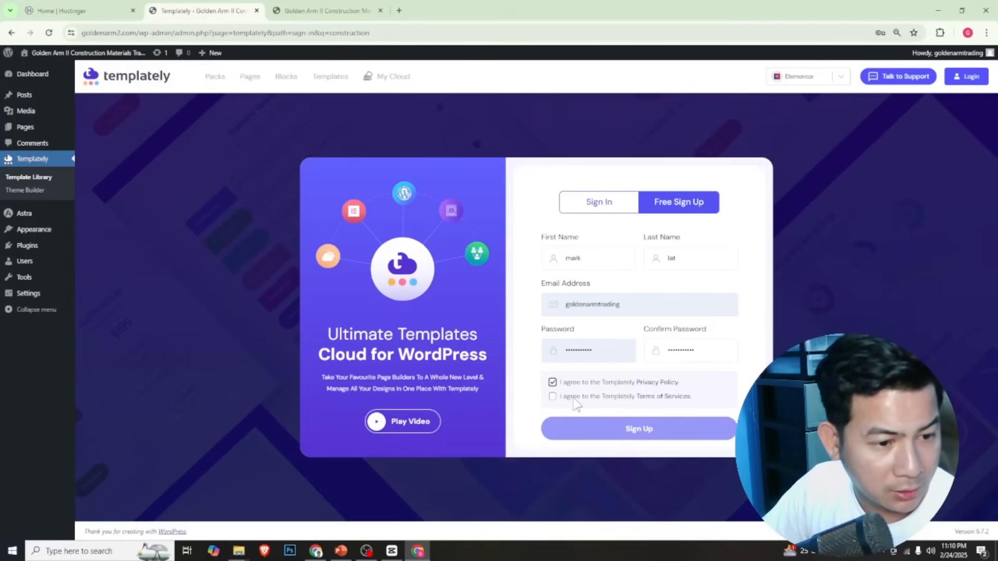
left_click(575, 398)
Re-enter the account password in the sign-up form and submit the registration
left_click_drag(603, 349, 537, 355)
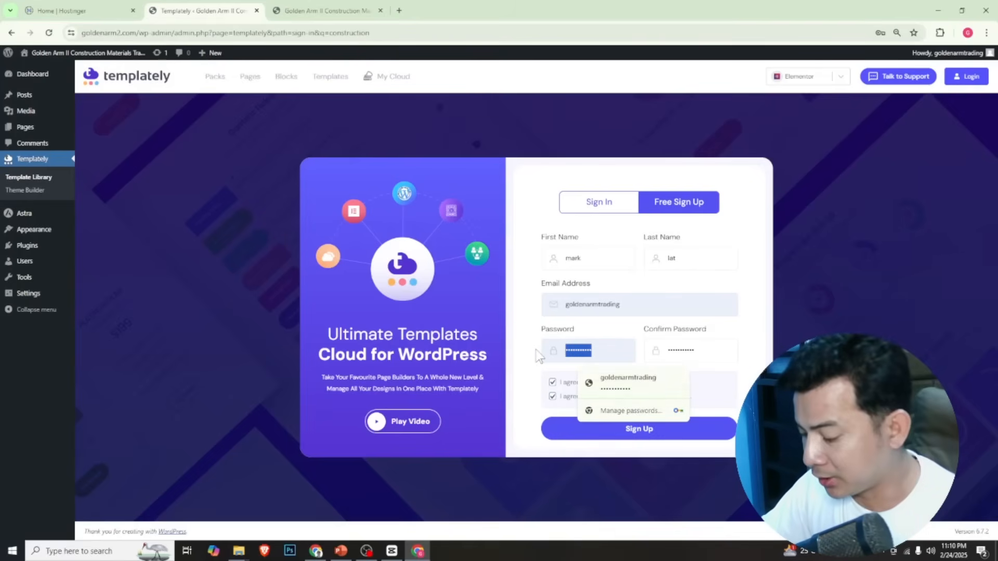
type("••••")
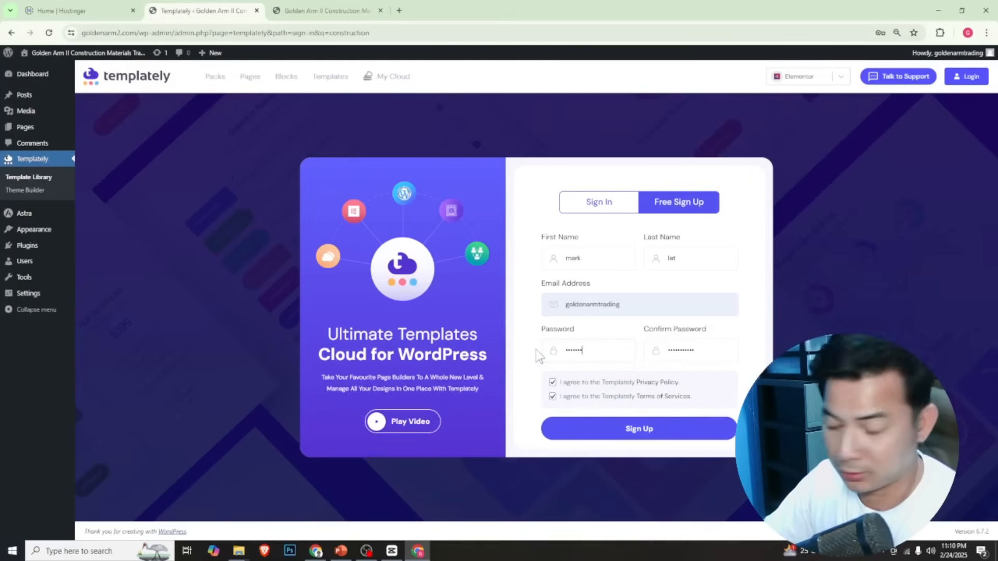
key("BackSpace")
key("BackSpace")
key("BackSpace")
key("BackSpace")
key("BackSpace")
key("BackSpace")
type("••••")
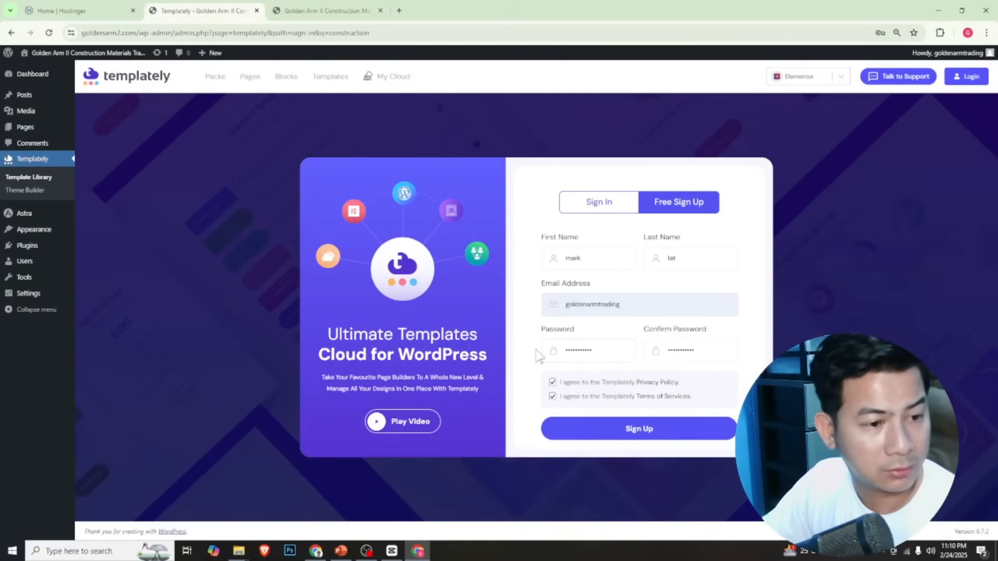
left_click(663, 429)
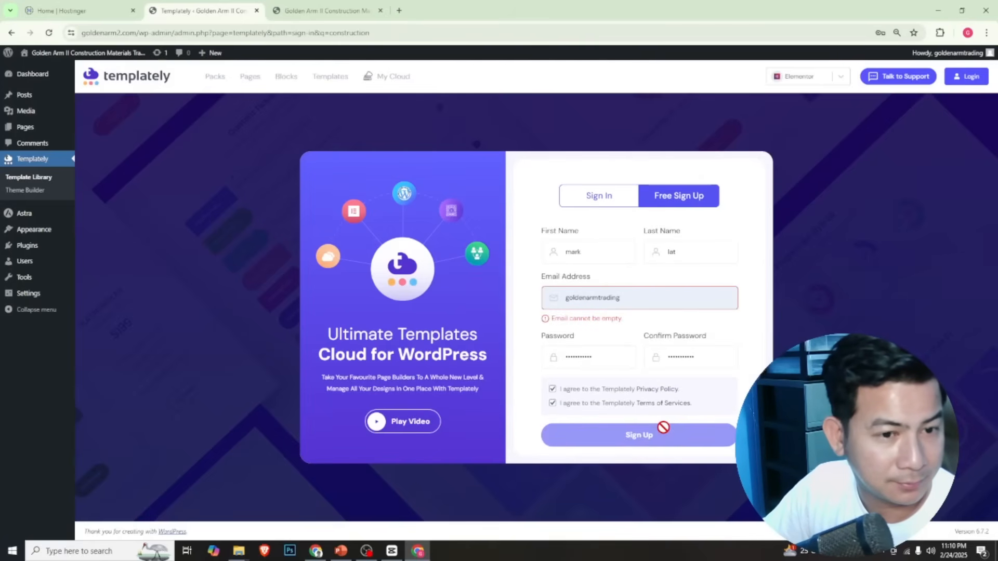
Complete the email address in the sign-up form and submit the registration again
left_click(650, 296)
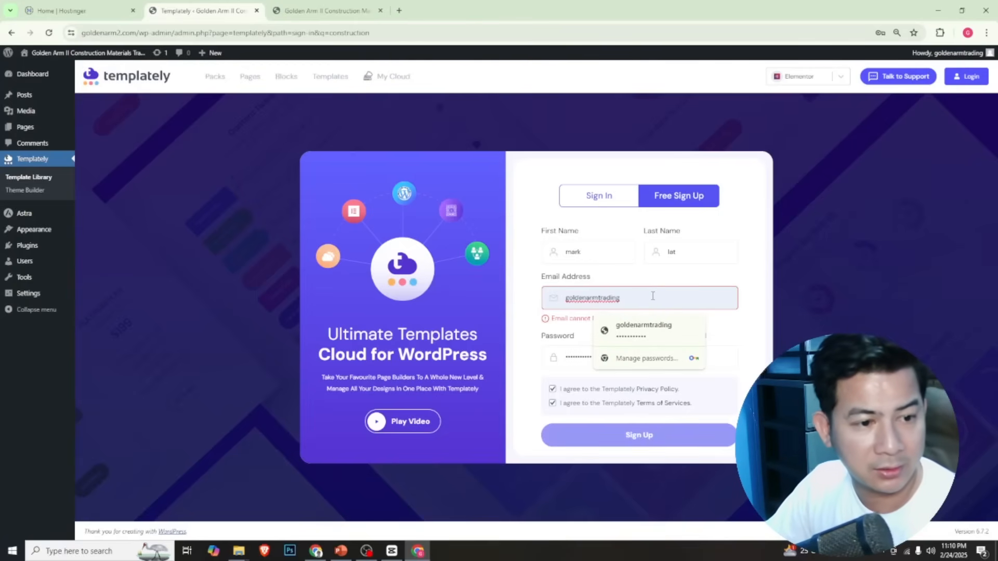
type("@gmai")
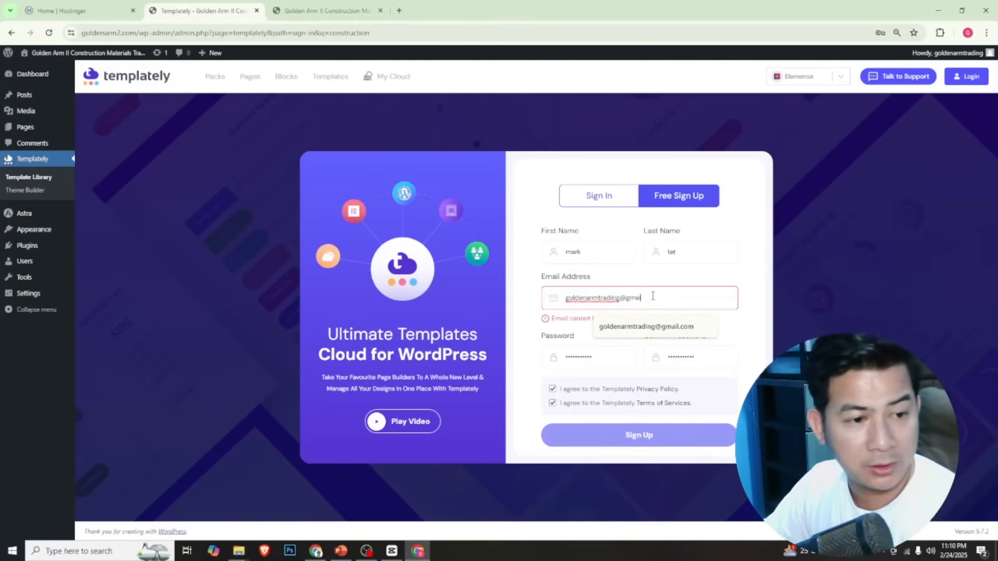
type("l.com")
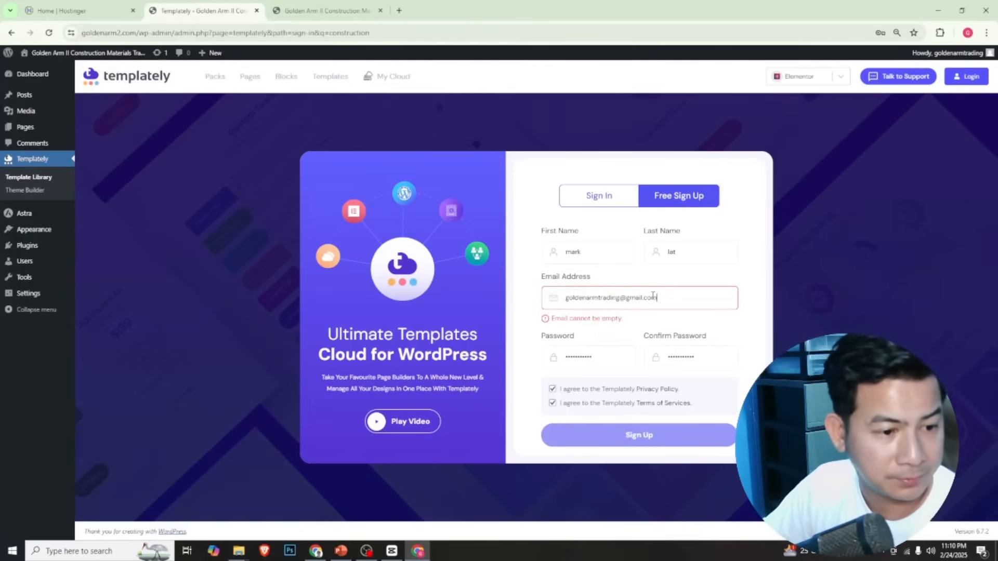
left_click(755, 382)
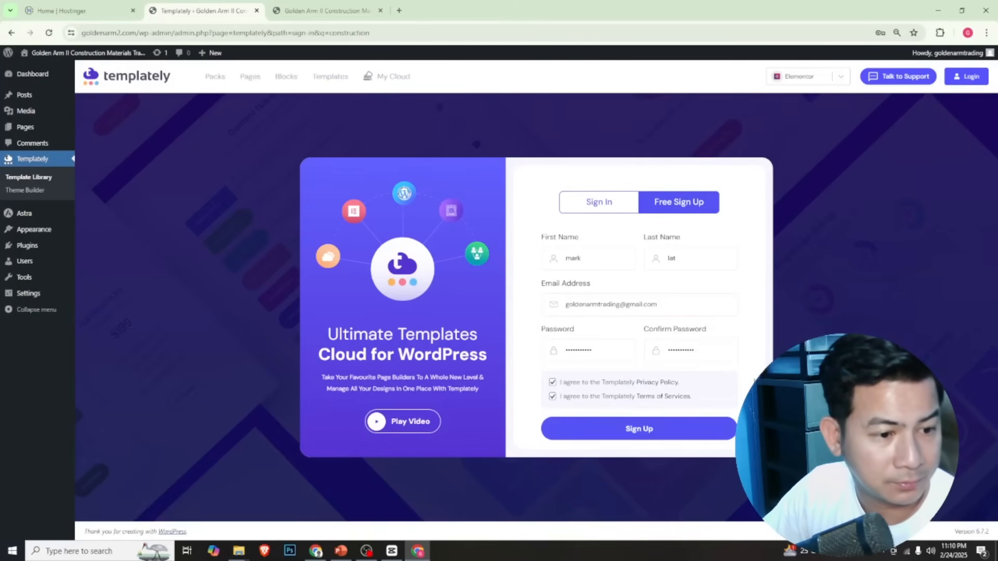
left_click(672, 434)
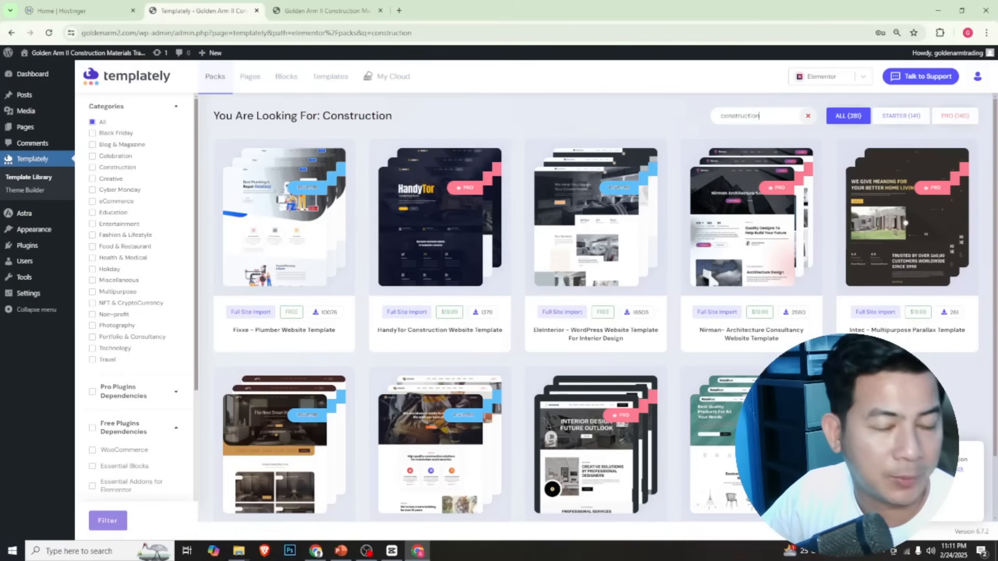
Open Gmail in a new browser tab and verify the email address through Templately's verification message
left_click(399, 11)
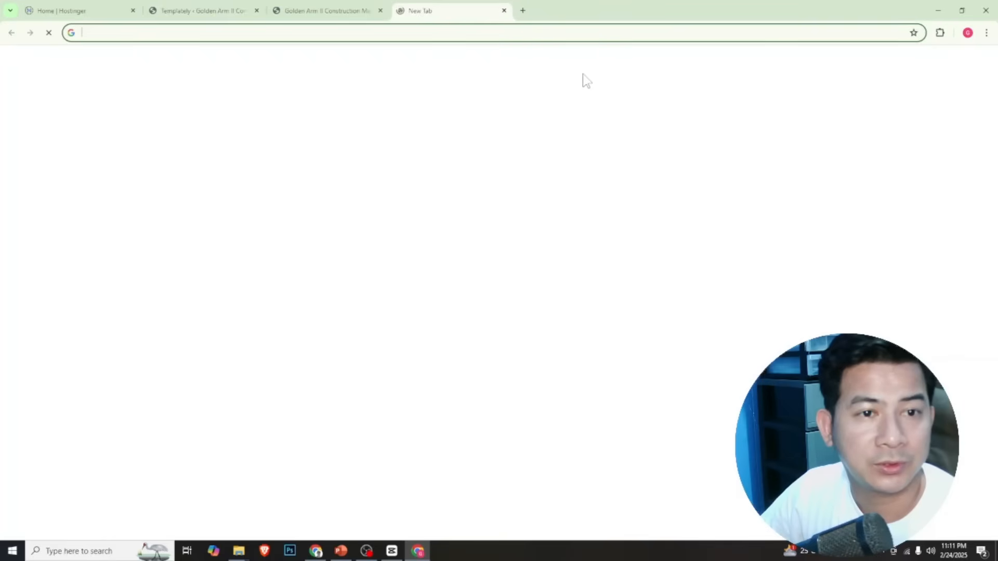
type("gma")
key("Return")
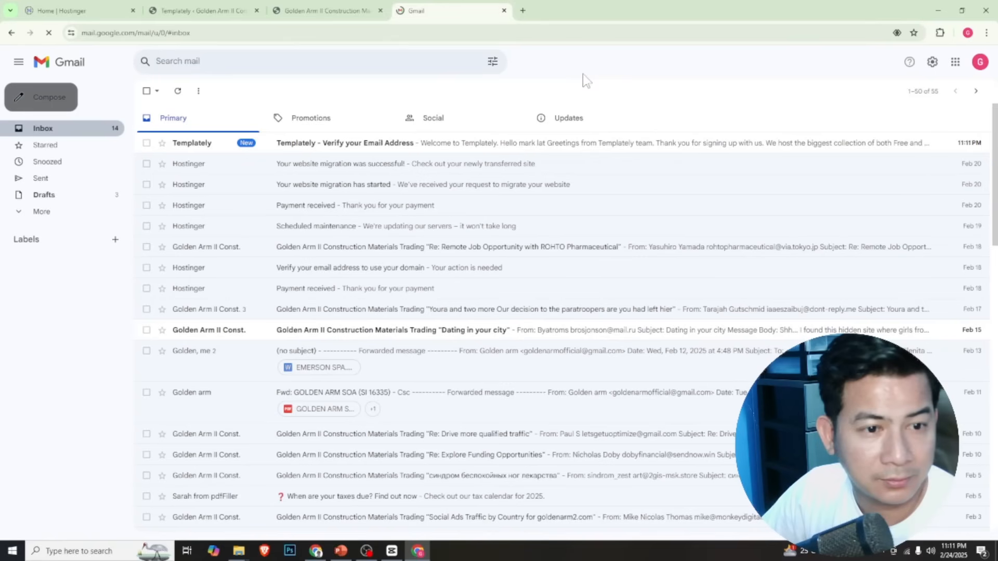
left_click(380, 148)
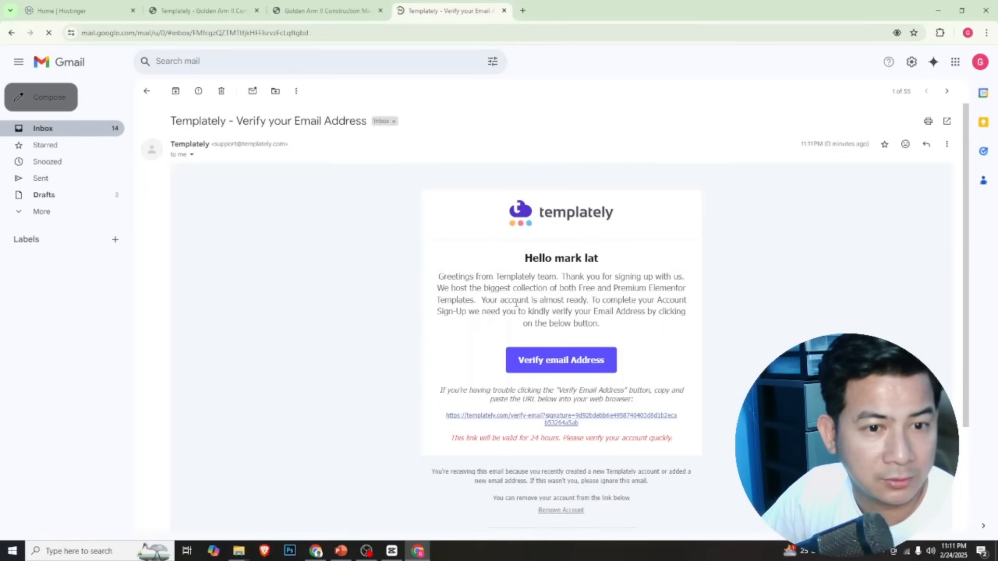
left_click(566, 363)
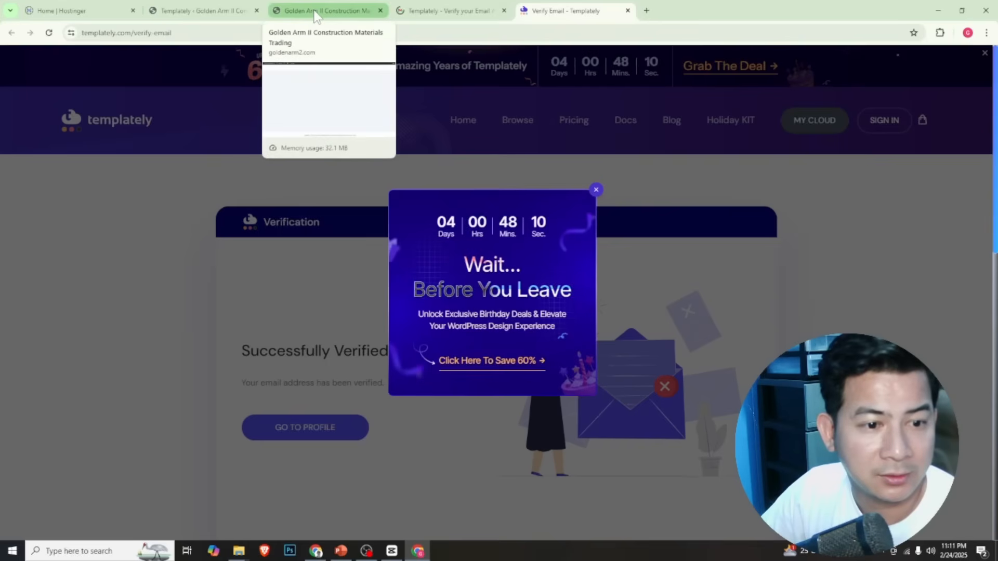
Return to the Templately library, search the packs for "construction" and open the Artesian Construction Website Template
left_click(315, 11)
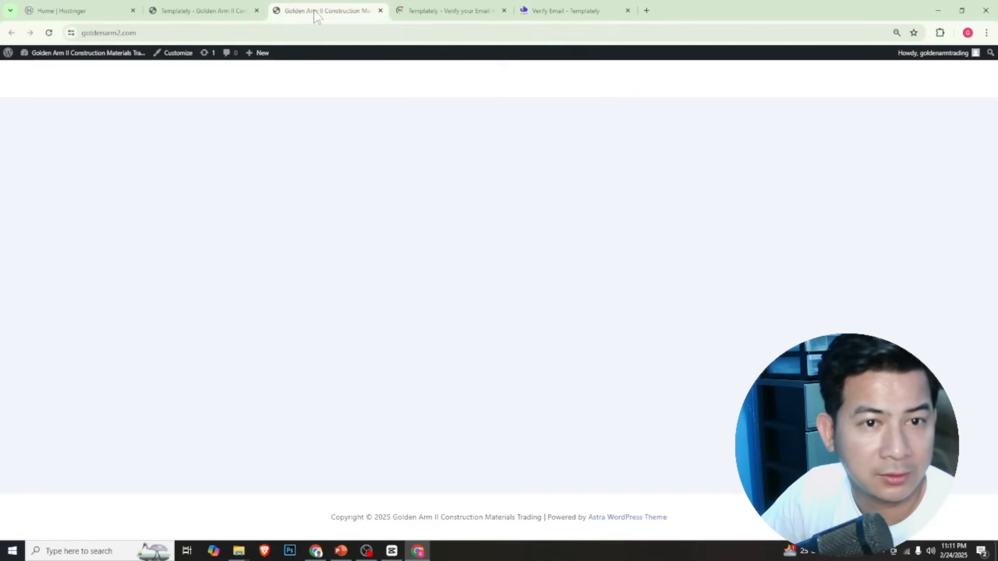
left_click(210, 19)
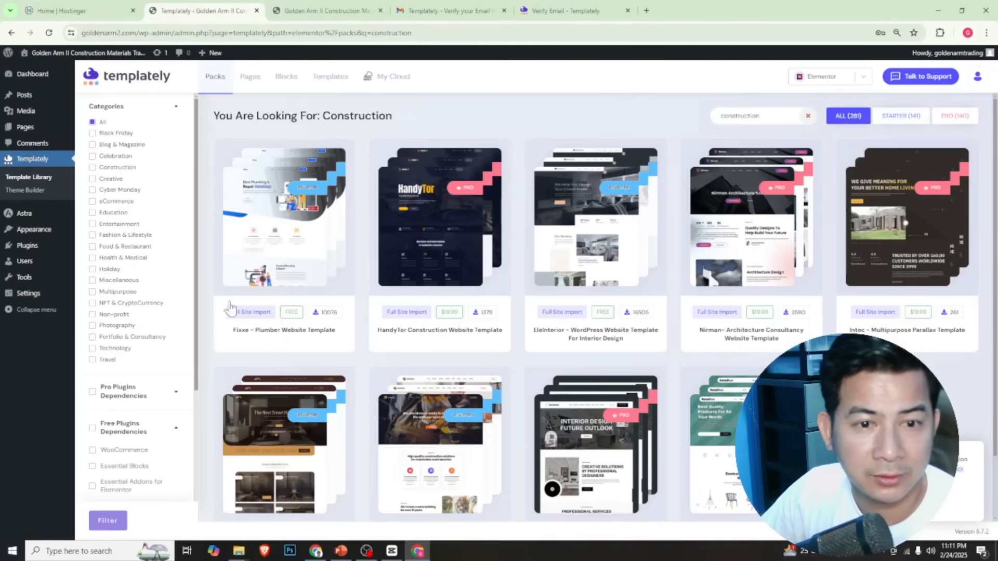
left_click(808, 116)
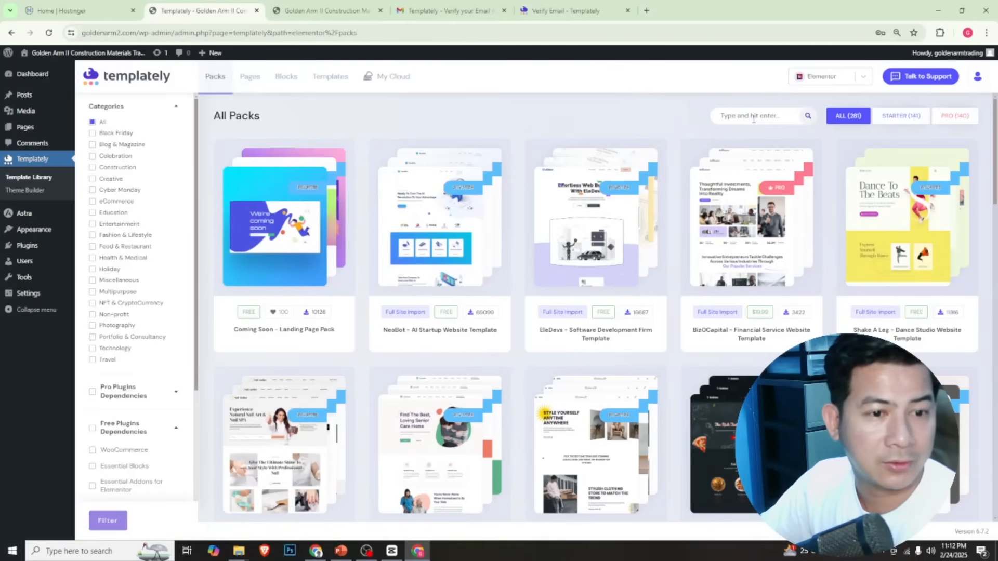
type("construction")
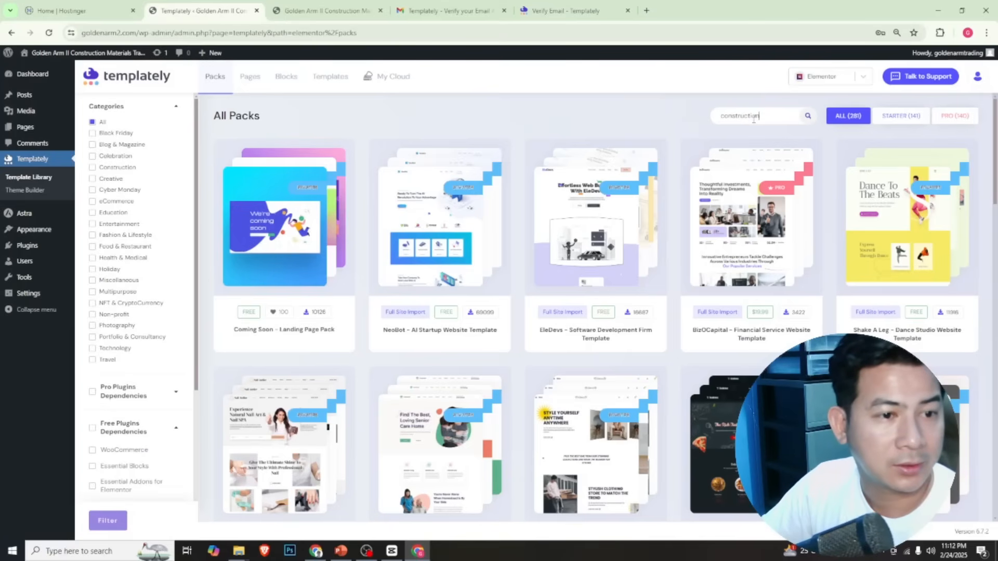
left_click(806, 118)
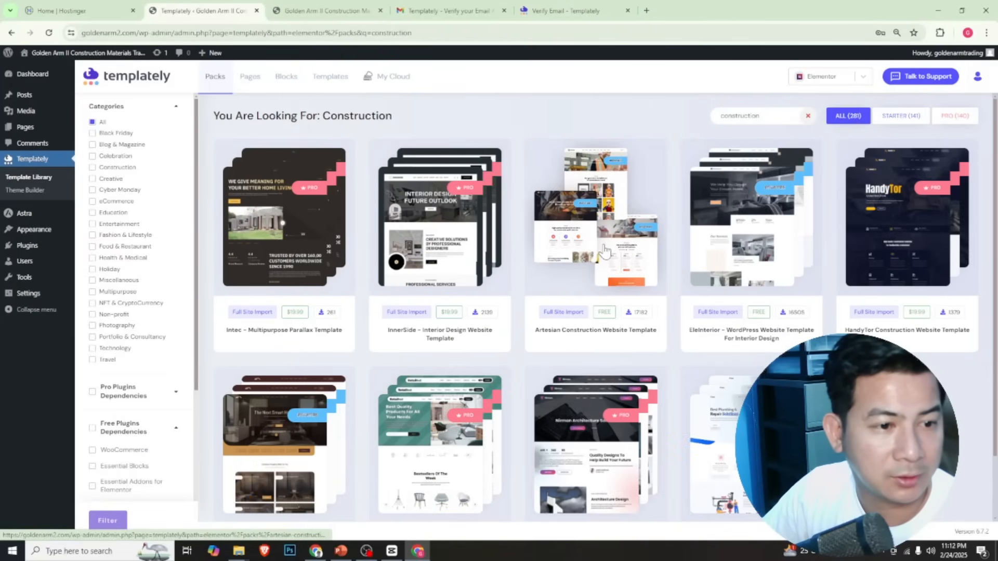
left_click(605, 252)
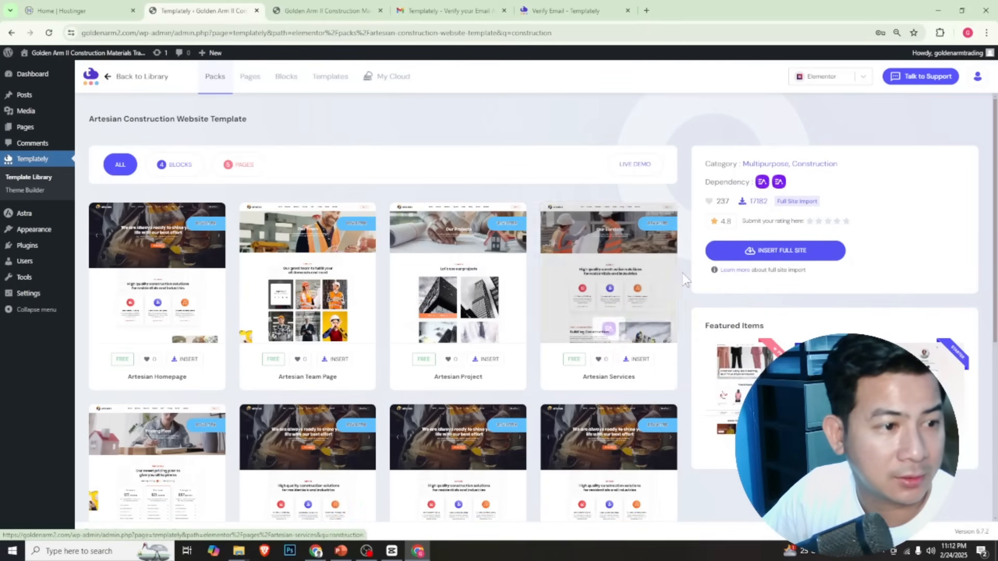
Start the full site insertion of the Artesian pack and look through its homepage preview
left_click(791, 253)
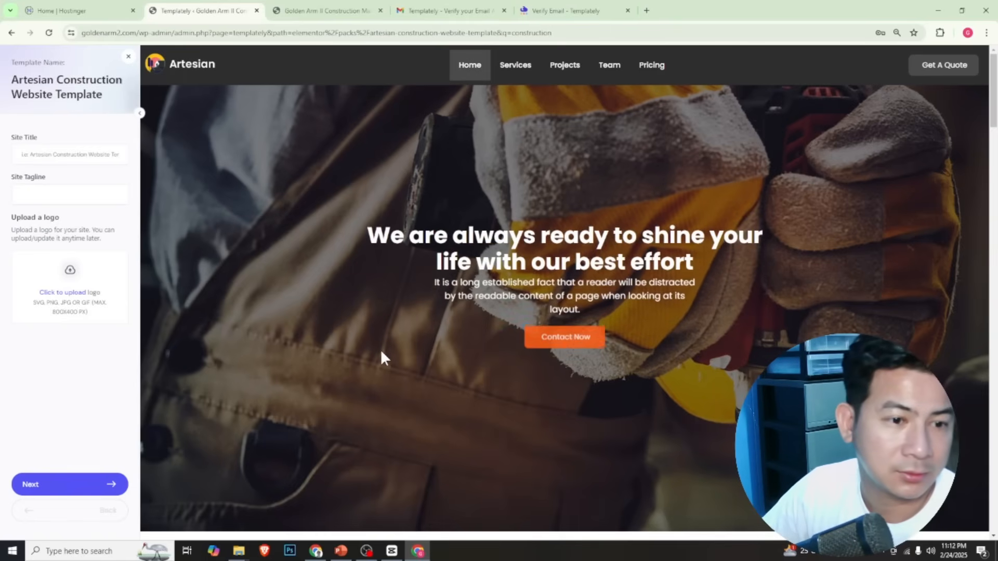
scroll(381, 352, "down", 9)
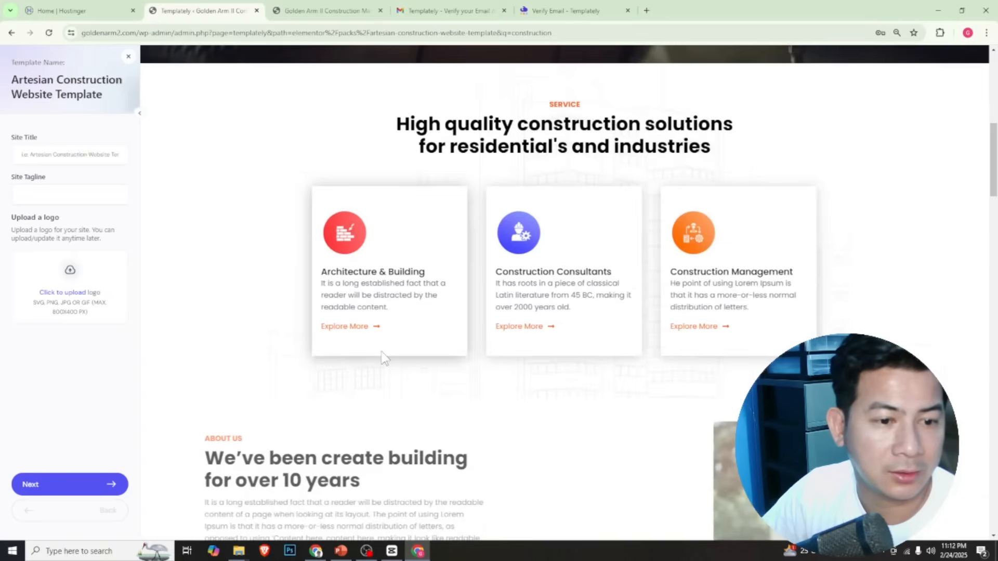
scroll(383, 358, "down", 10)
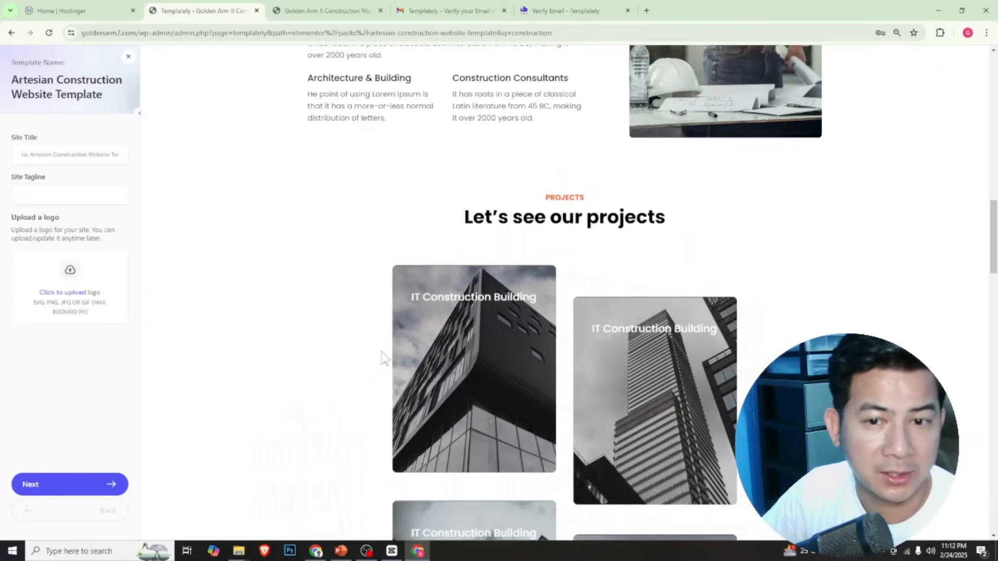
scroll(383, 358, "up", 19)
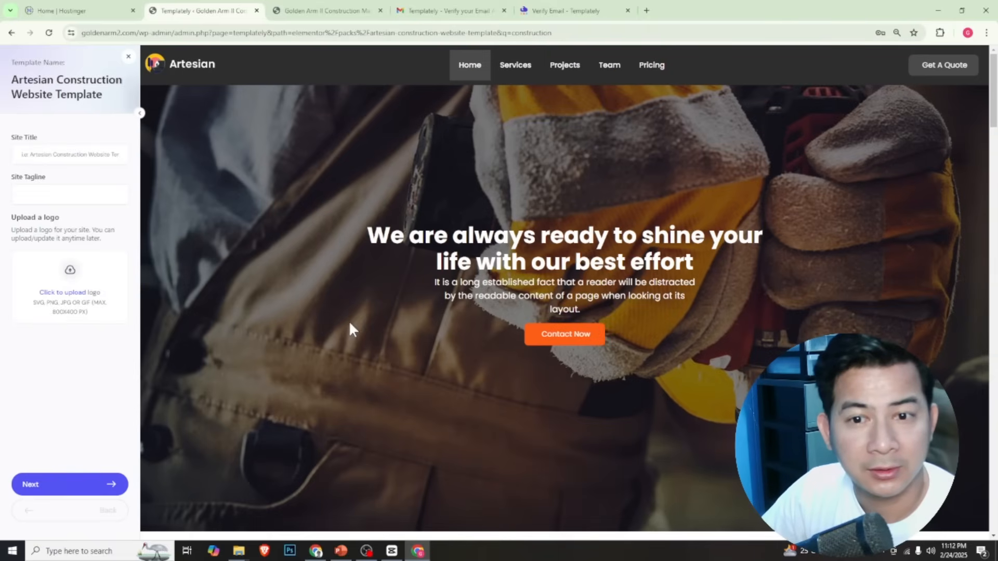
Enter "Golden Arm II Construction Materials Trading" as the site title
left_click(67, 153)
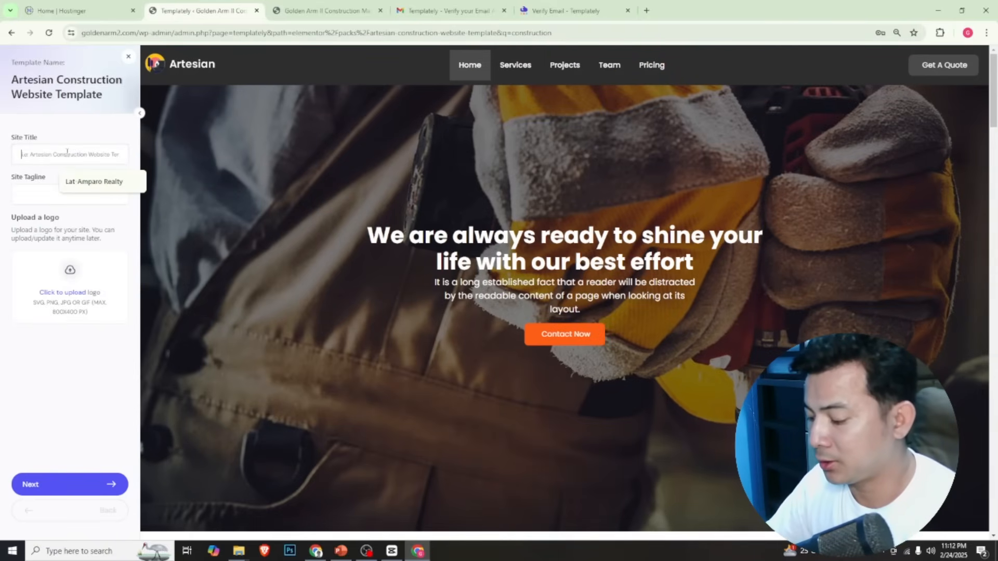
type("Golden Arm II Const")
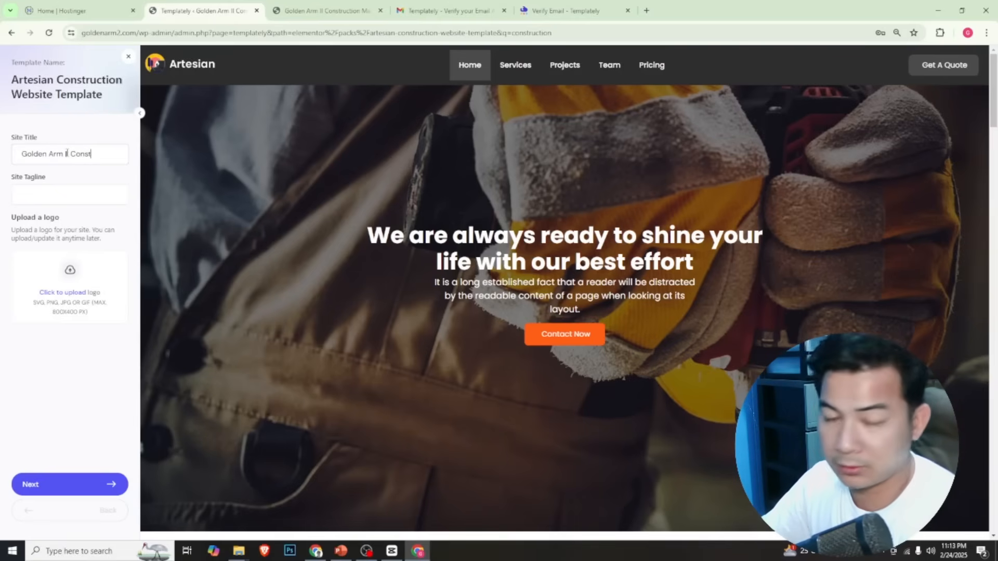
type("n M")
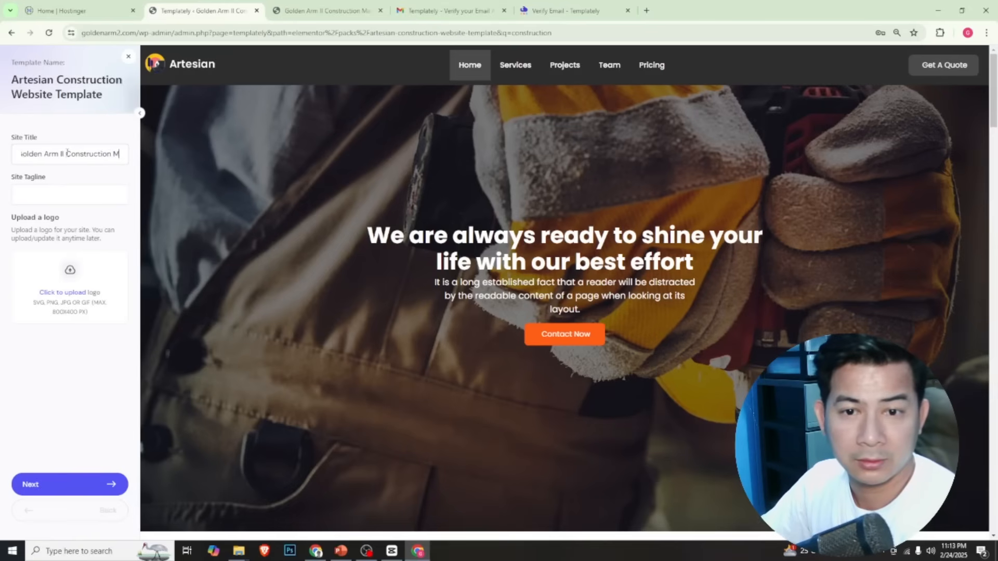
type("aterials Trad")
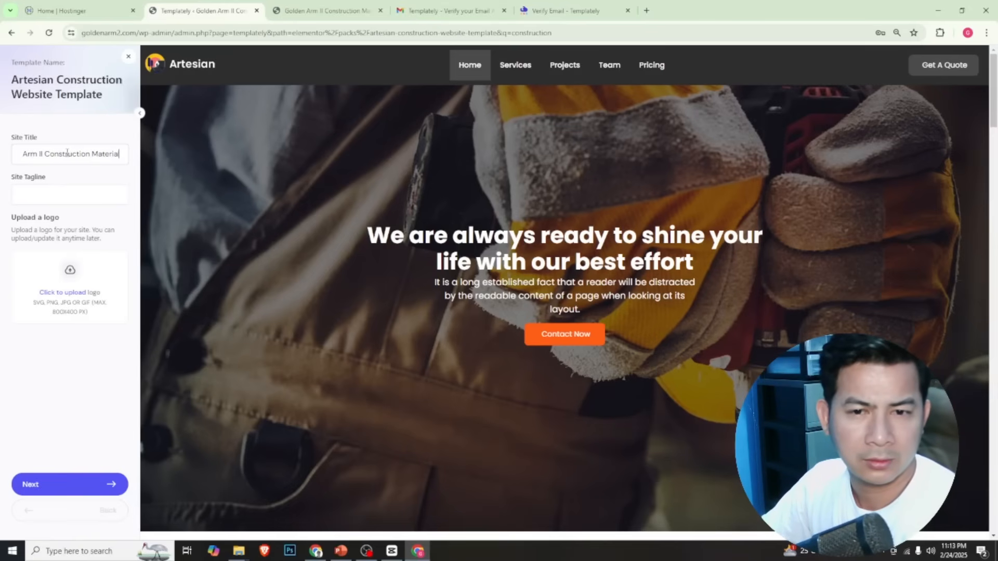
type("ing")
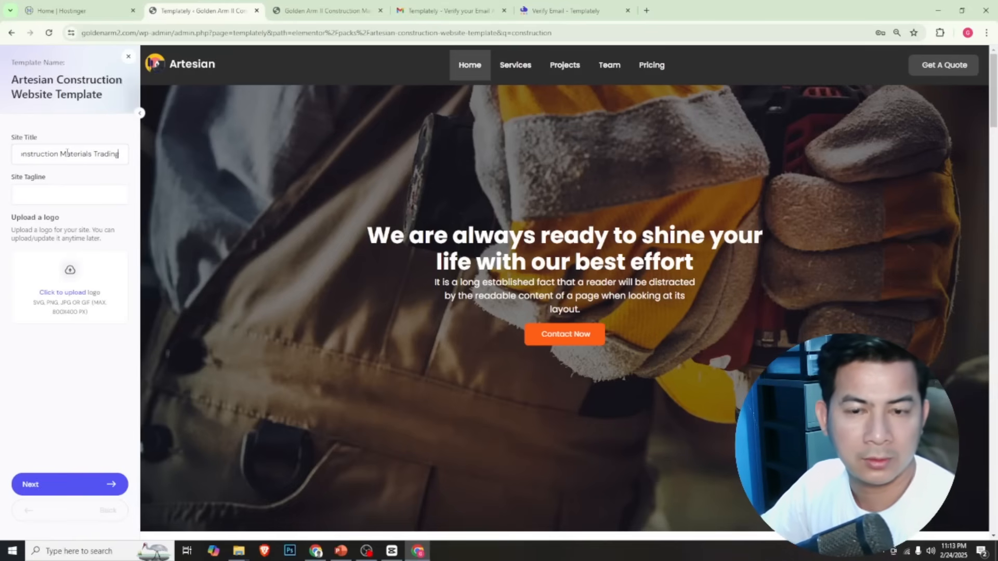
Enter "All you need to build" as the site tagline and upload cropped-LOGO-11111 from the desktop's Golden arm Website folder as the logo
left_click(63, 193)
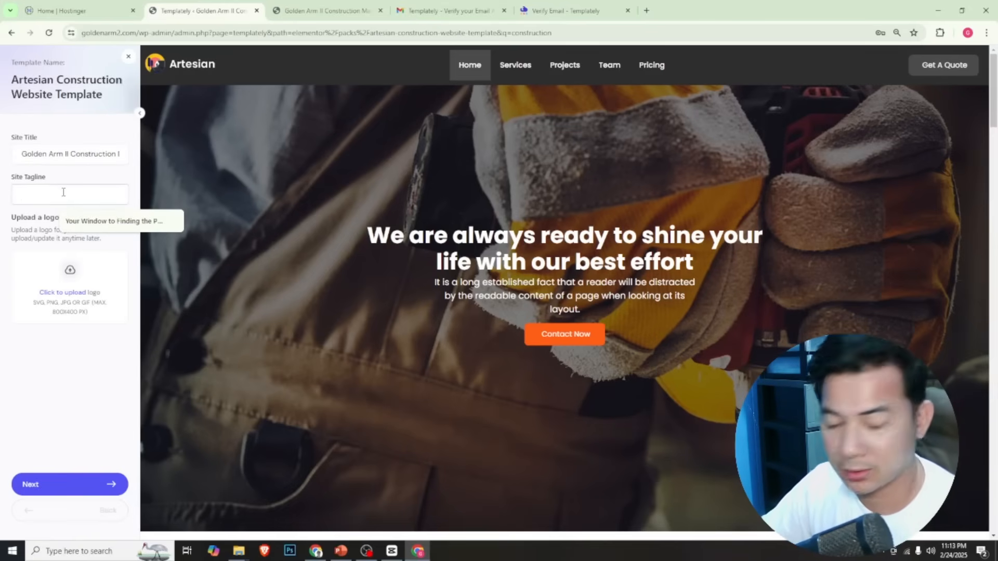
type("All you need to build")
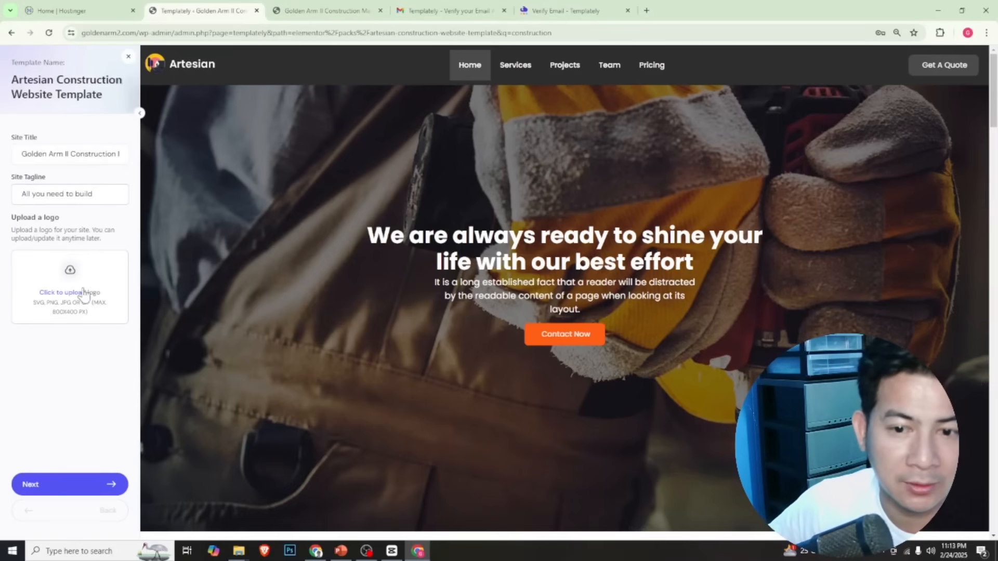
left_click(73, 270)
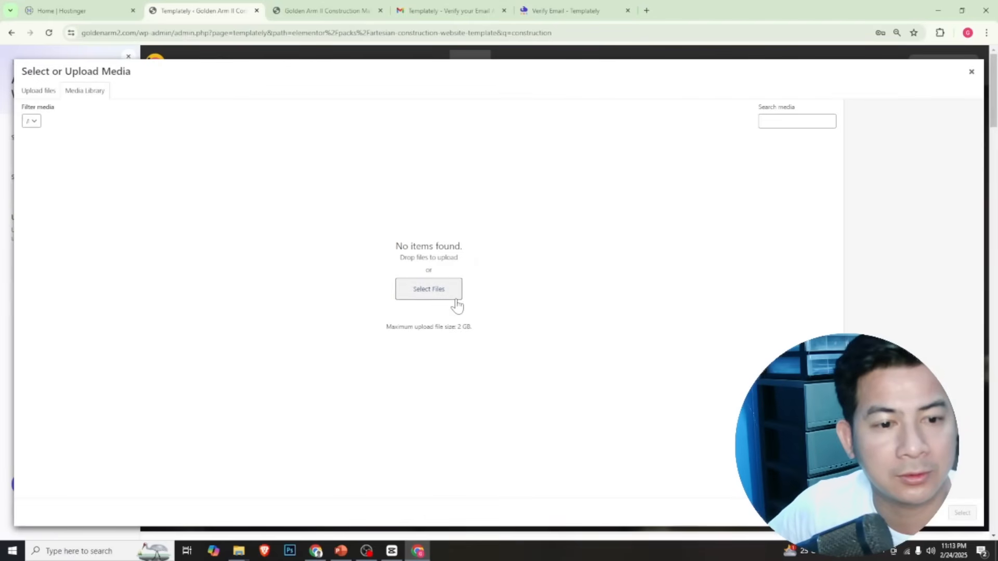
left_click(429, 289)
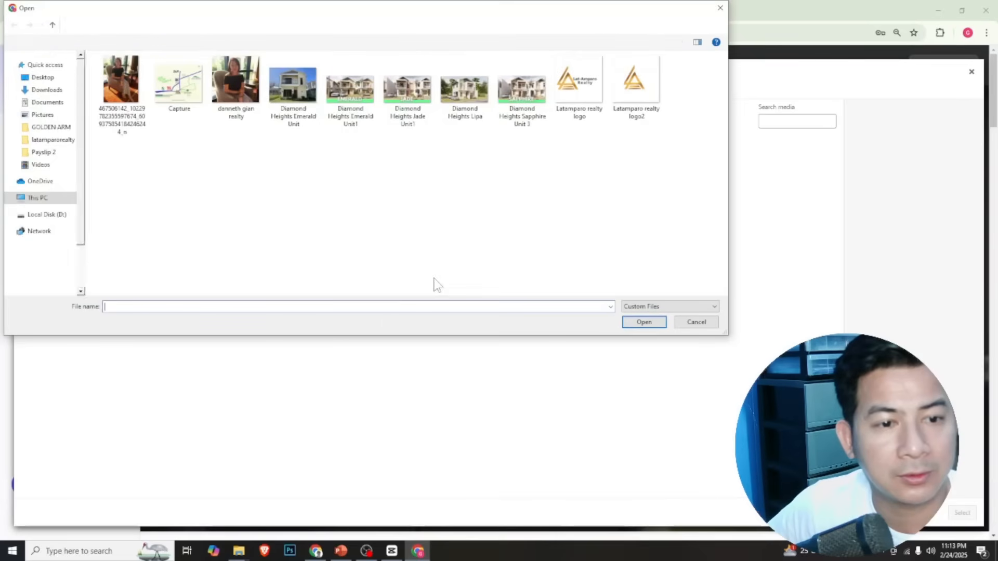
left_click(47, 57)
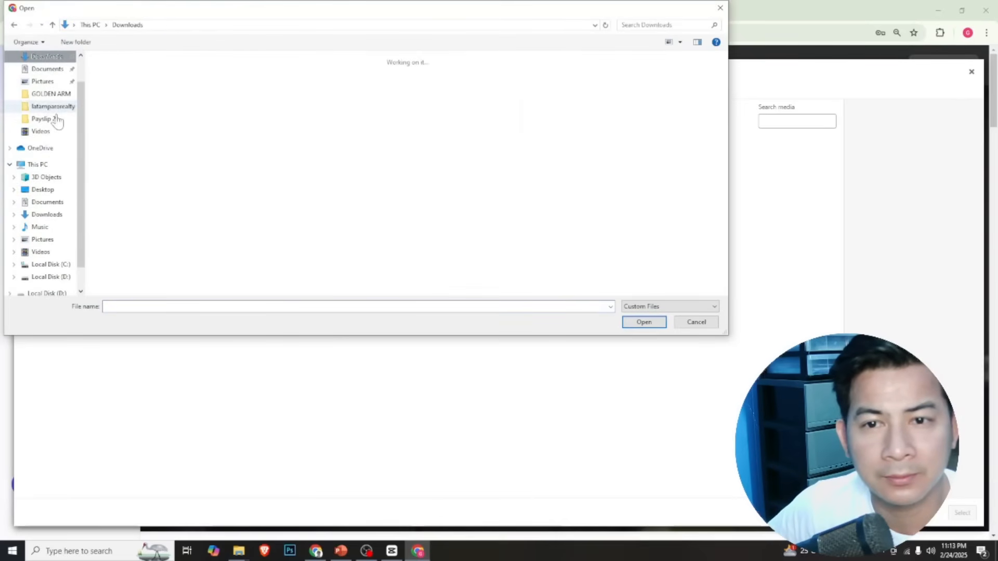
left_click(43, 77)
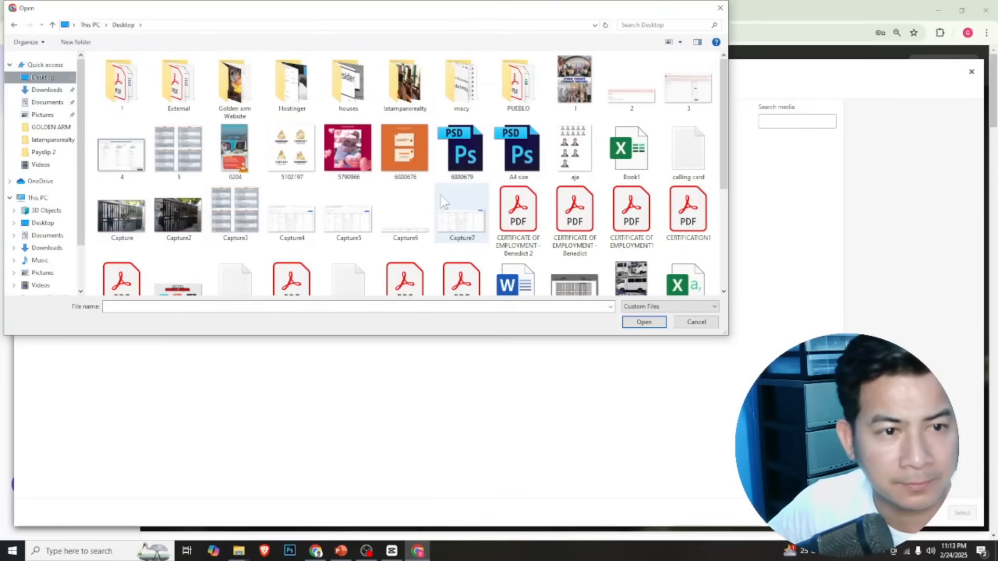
left_click(227, 88)
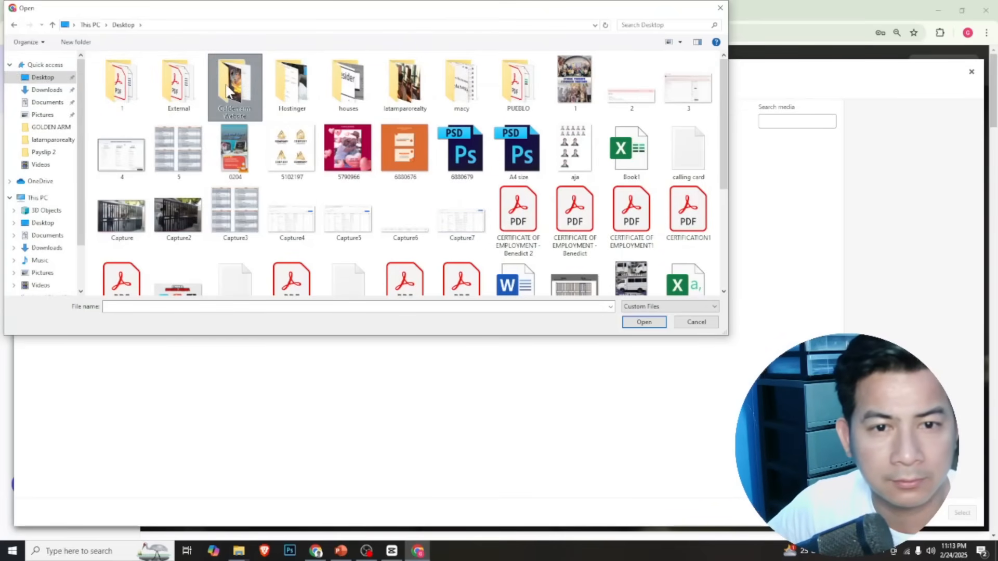
key("Return")
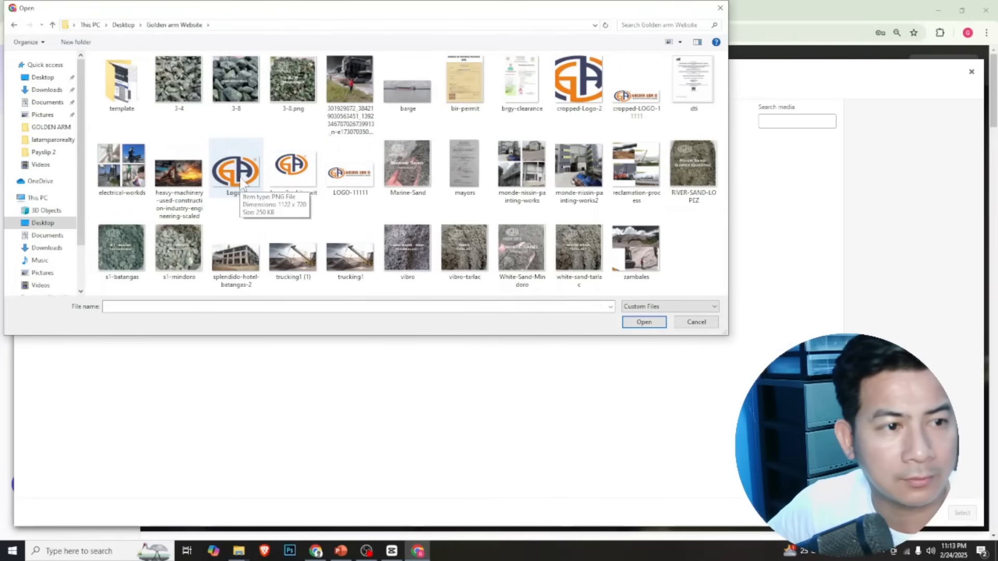
double_click(637, 93)
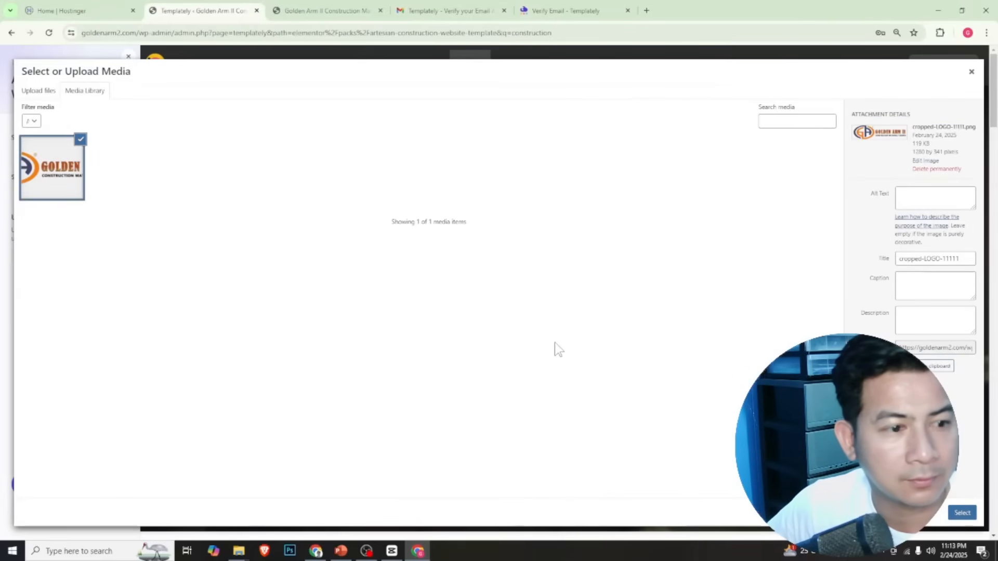
left_click(963, 515)
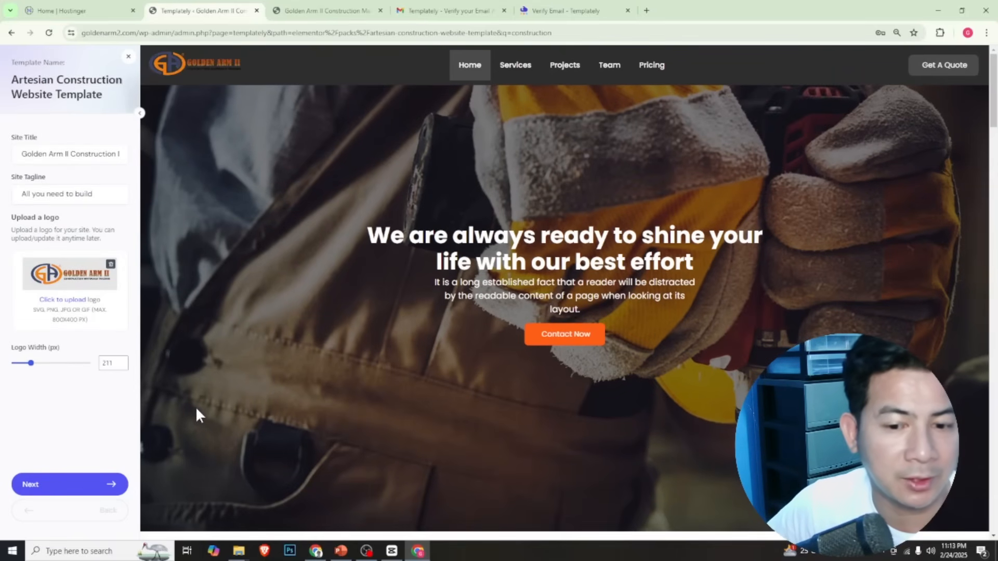
Keep the default colors and typography and import the pack with all listed plugins, the Hello Elementor theme and the demo content
left_click(82, 489)
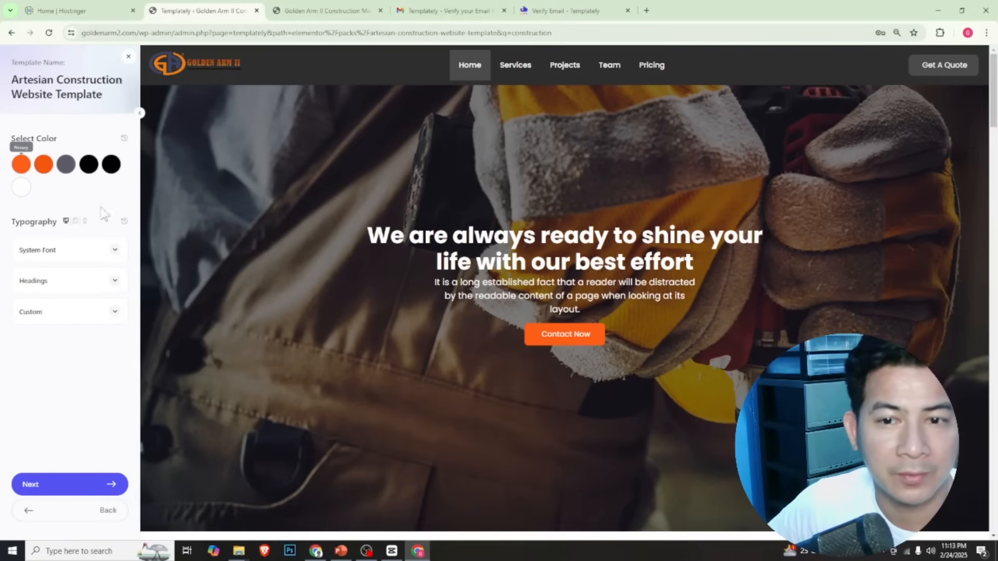
left_click(83, 485)
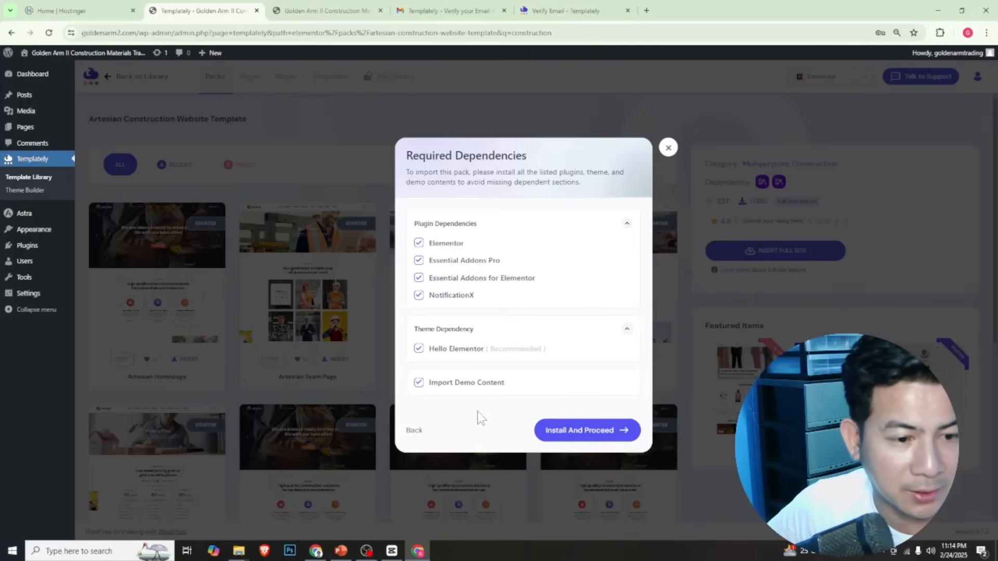
left_click(593, 438)
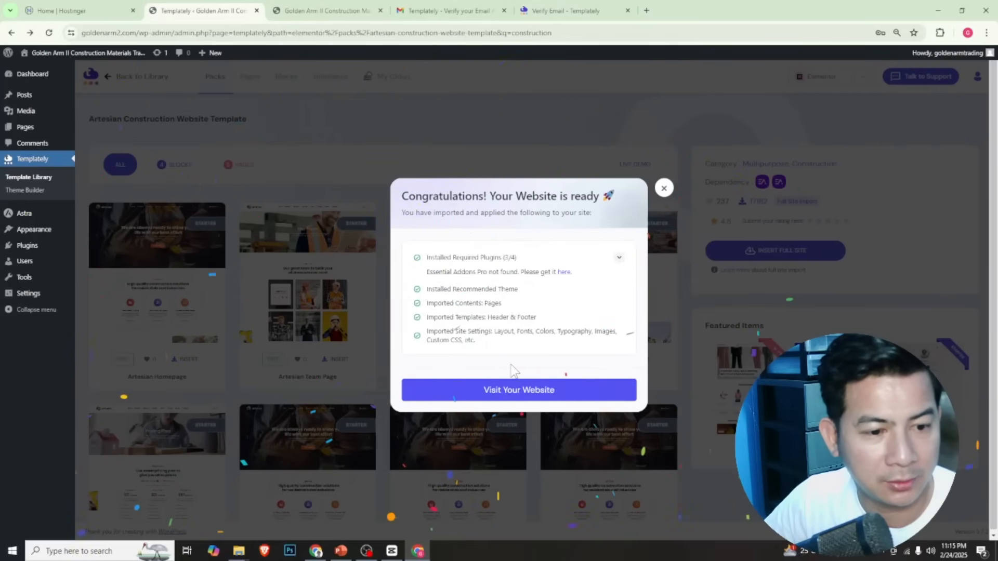
Open the imported website and examine its homepage from the hero banner through services, projects, team and pricing to the footer
left_click(529, 400)
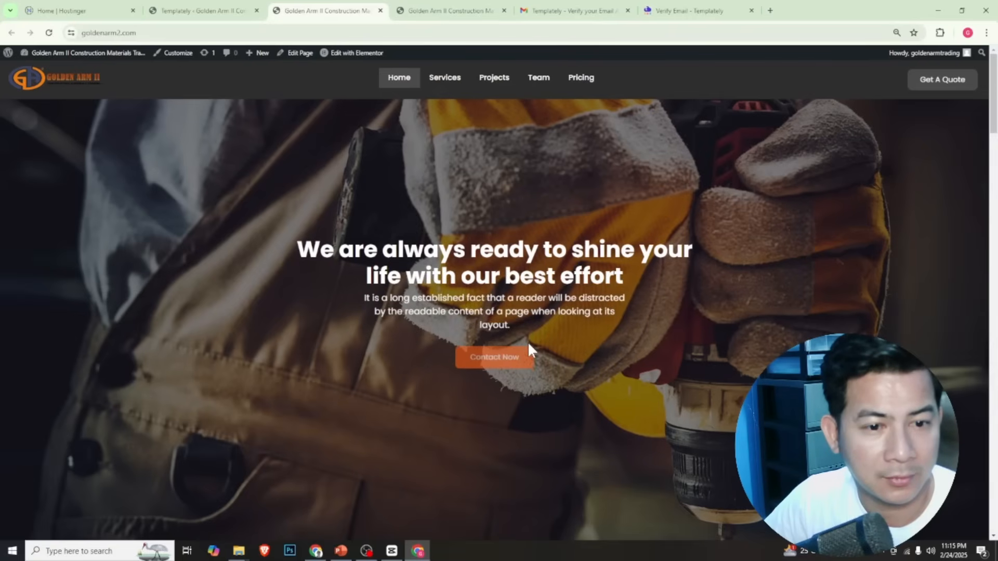
scroll(528, 342, "down", 8)
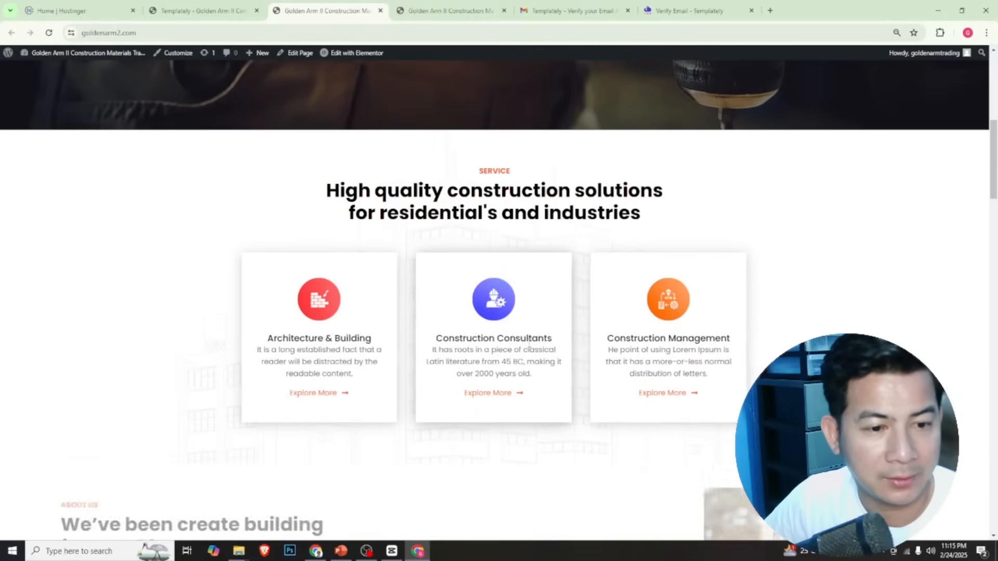
scroll(528, 343, "down", 7)
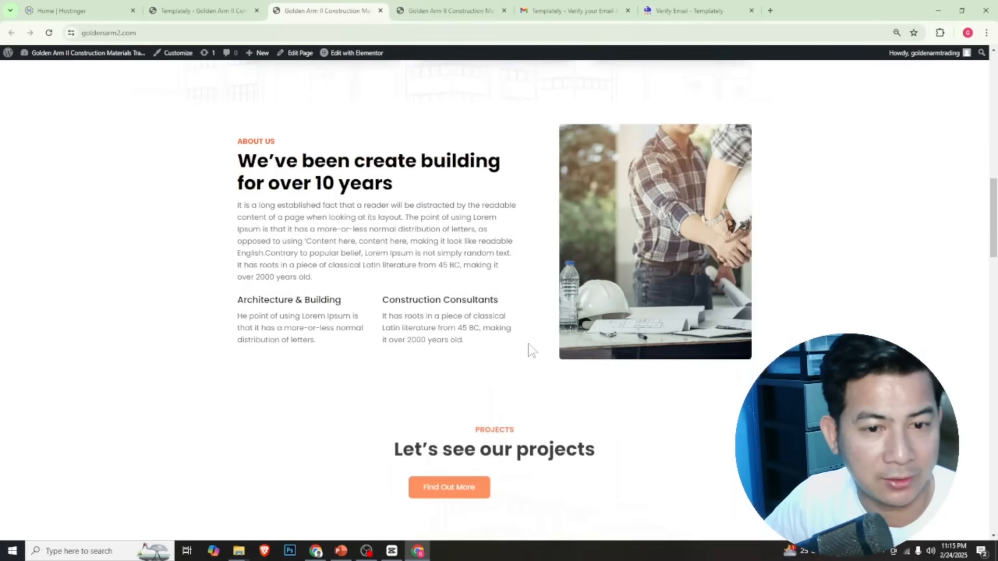
scroll(529, 345, "down", 6)
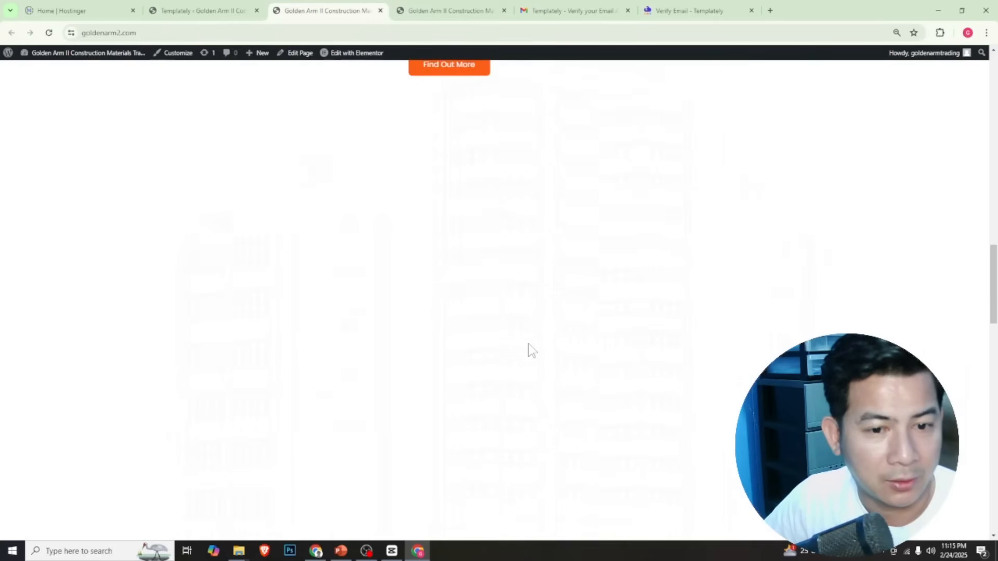
scroll(529, 344, "up", 3)
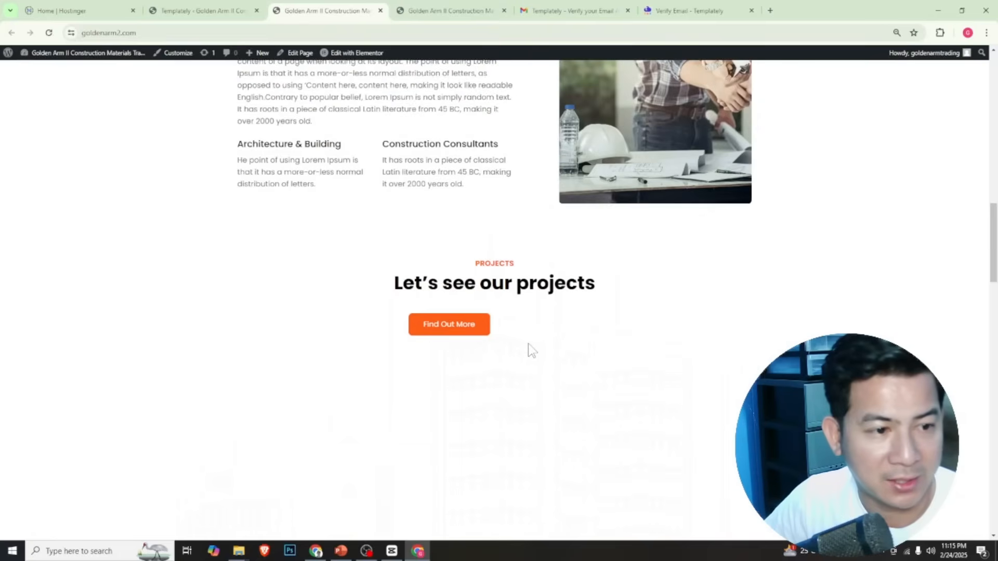
scroll(528, 345, "down", 10)
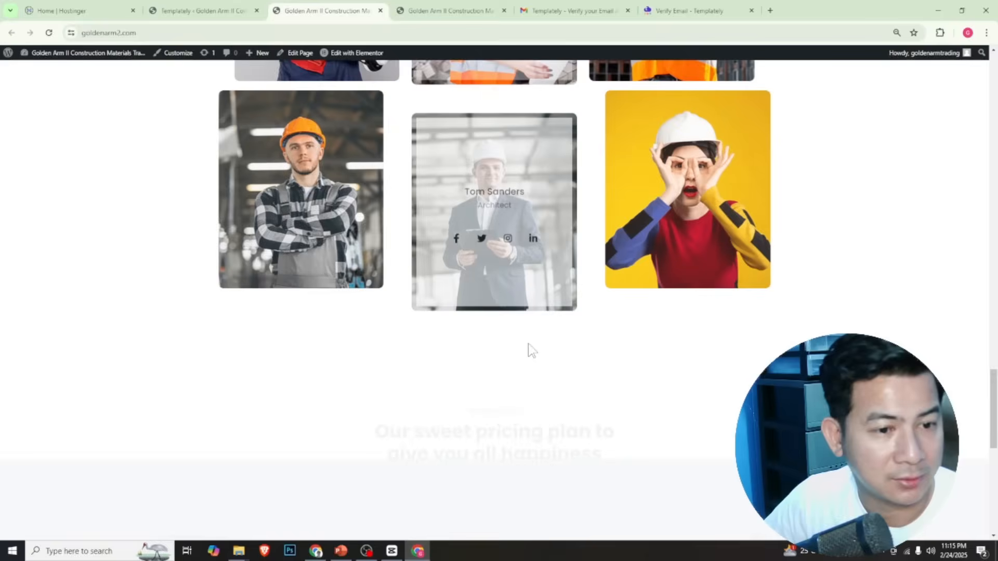
scroll(529, 344, "down", 6)
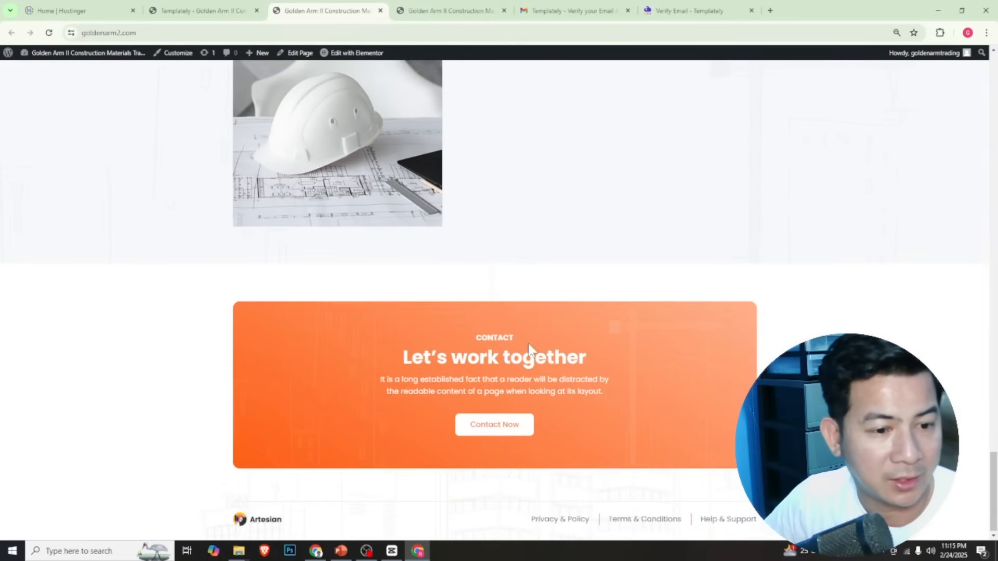
scroll(528, 344, "up", 9)
scroll(528, 345, "up", 10)
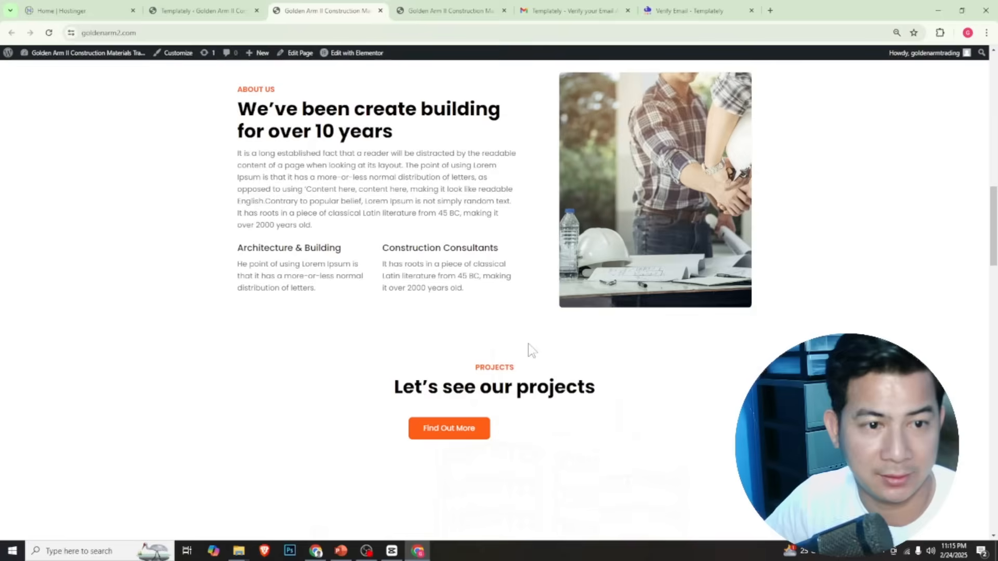
scroll(529, 347, "up", 5)
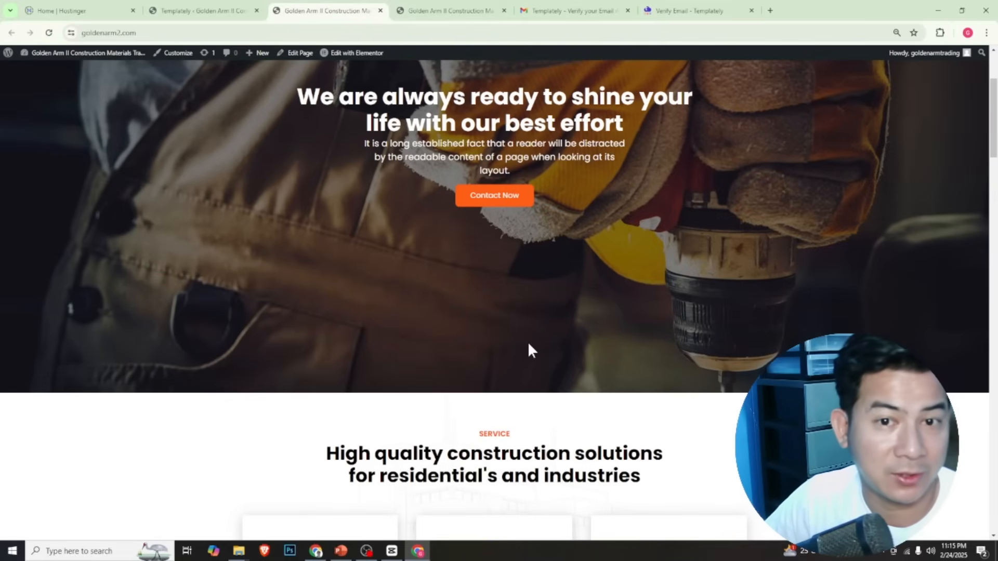
scroll(528, 346, "up", 3)
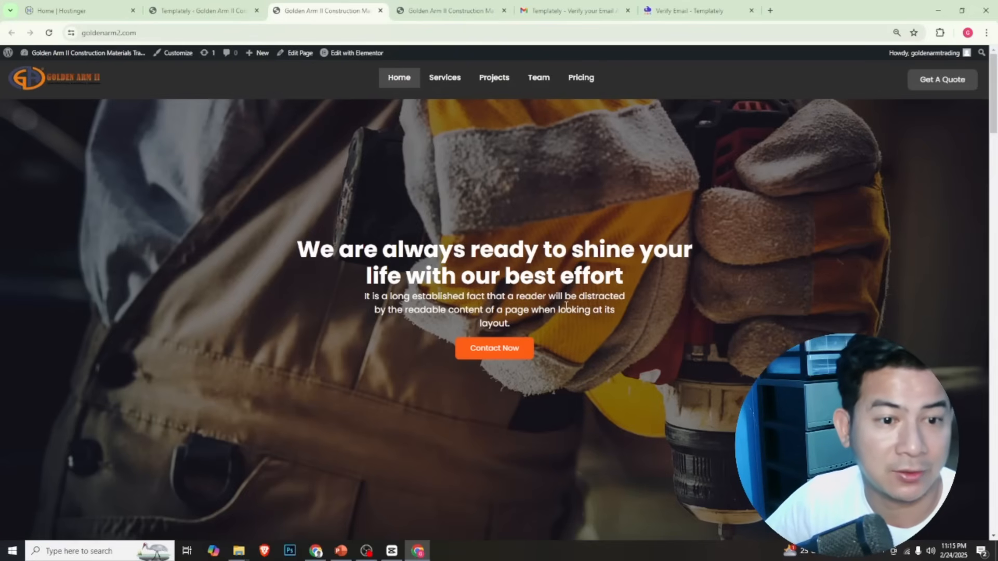
scroll(508, 355, "down", 5)
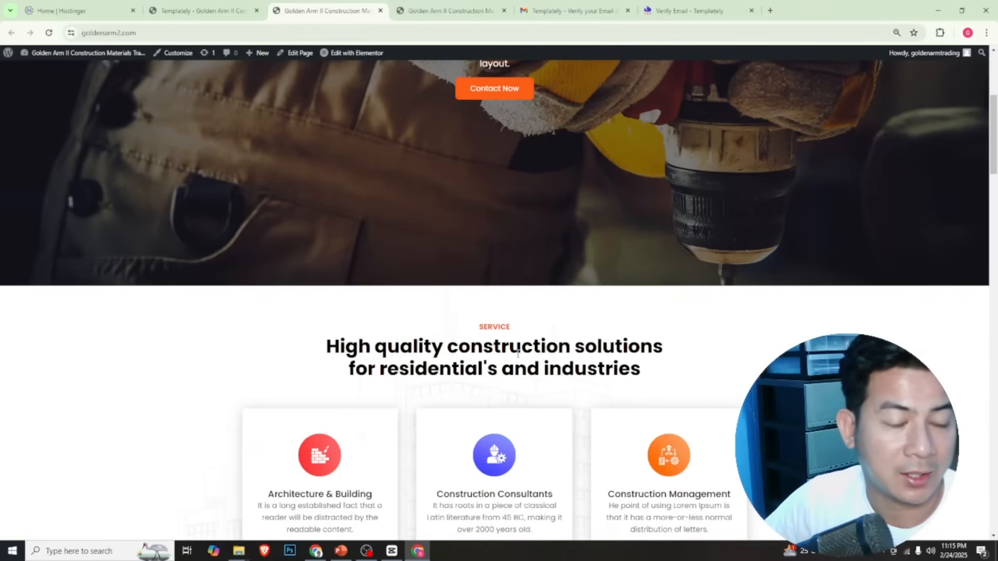
scroll(518, 353, "down", 5)
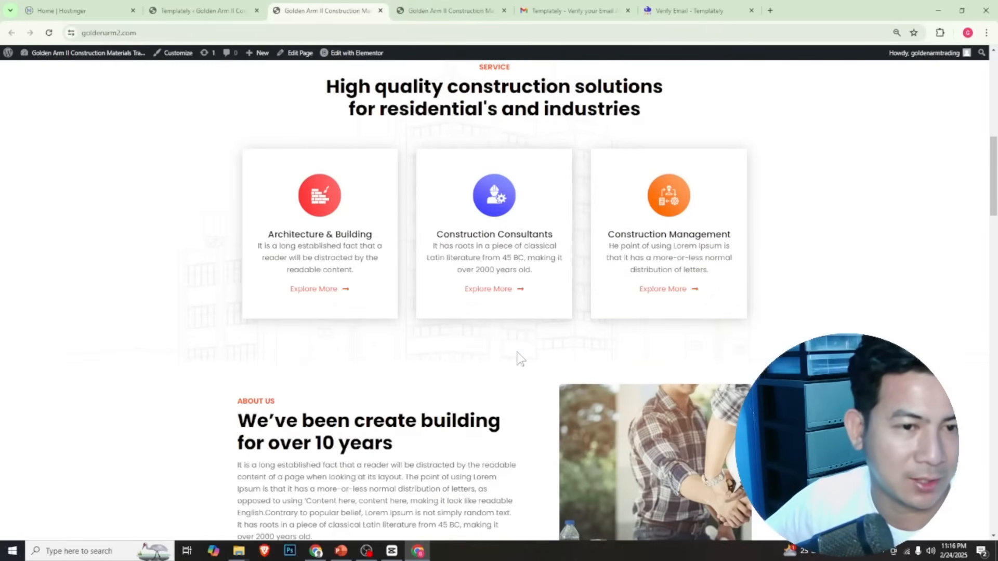
scroll(517, 355, "up", 10)
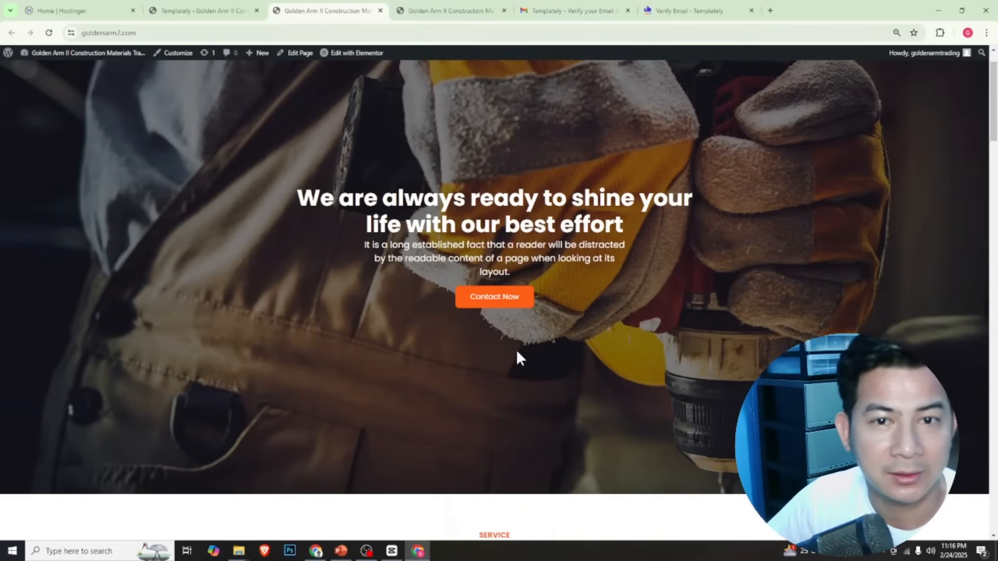
scroll(516, 350, "up", 1)
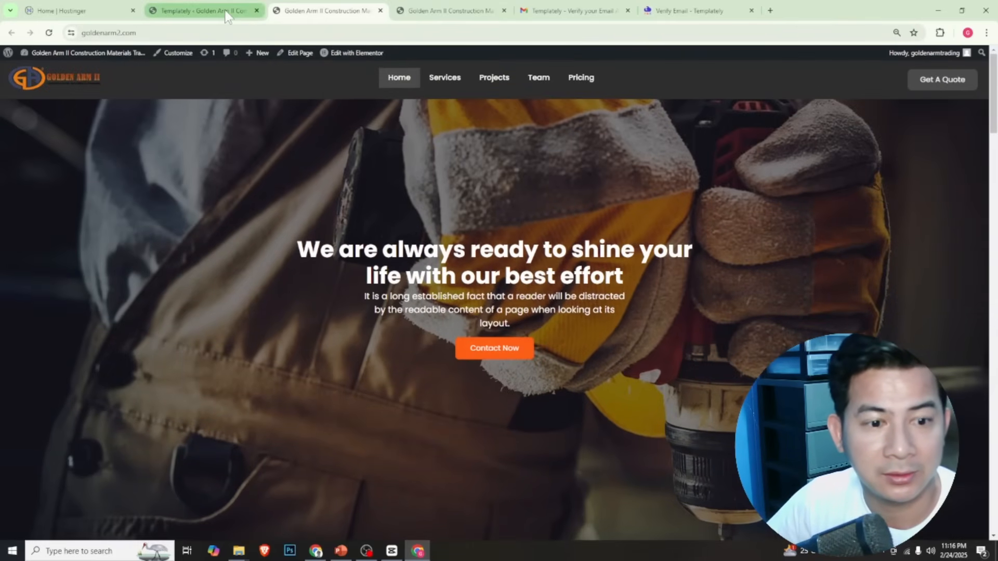
Look through the site's Services page and follow the Get A Quote link in the header
left_click(448, 79)
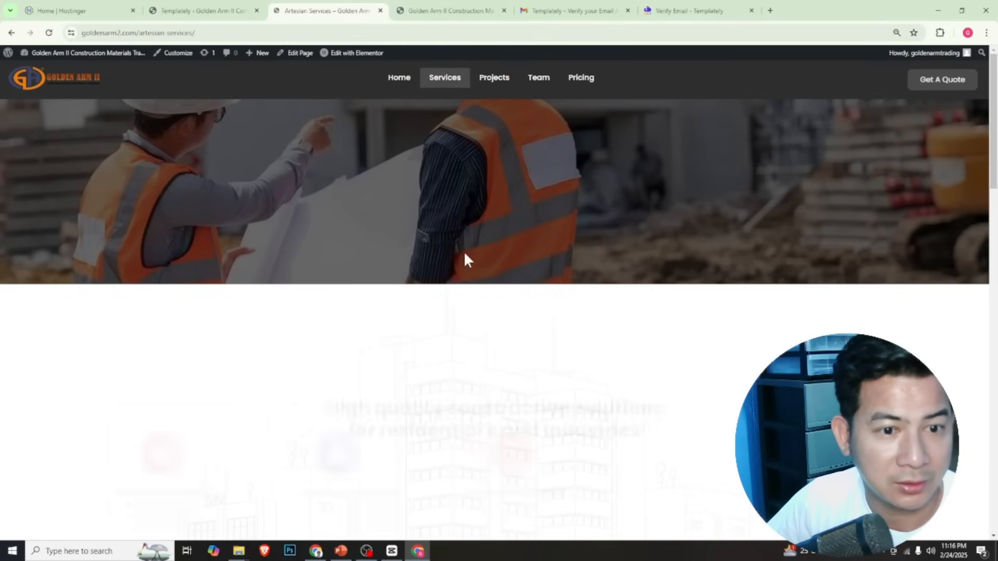
scroll(456, 290, "down", 5)
scroll(489, 89, "up", 5)
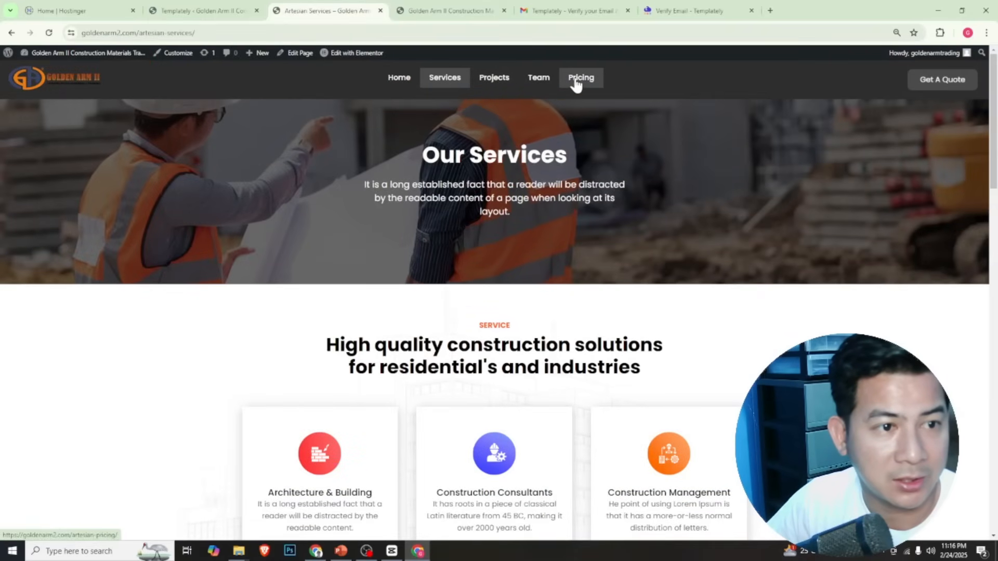
left_click(941, 90)
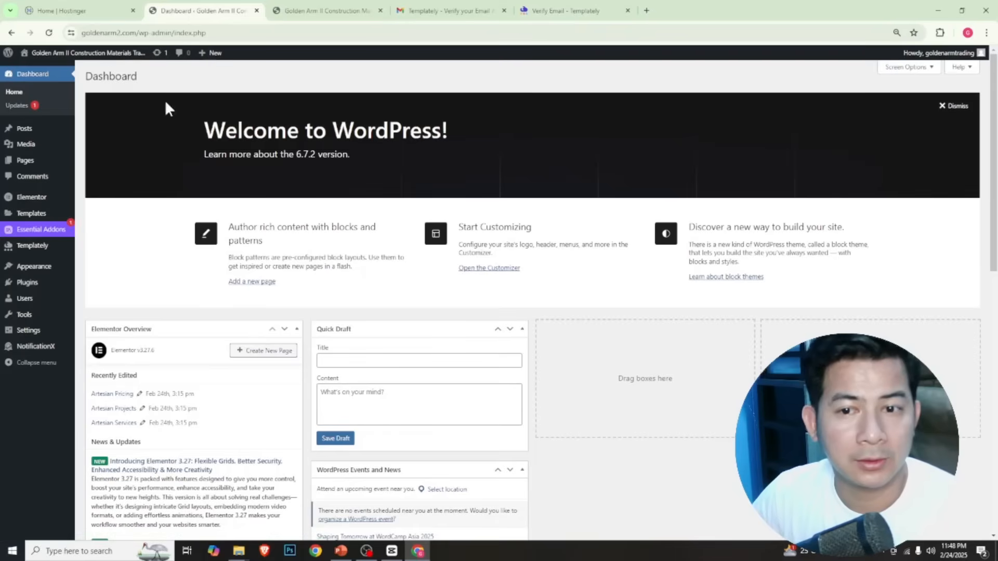
Create a new page titled "Products", publish it and return to the list of all pages
mouse_move(23, 166)
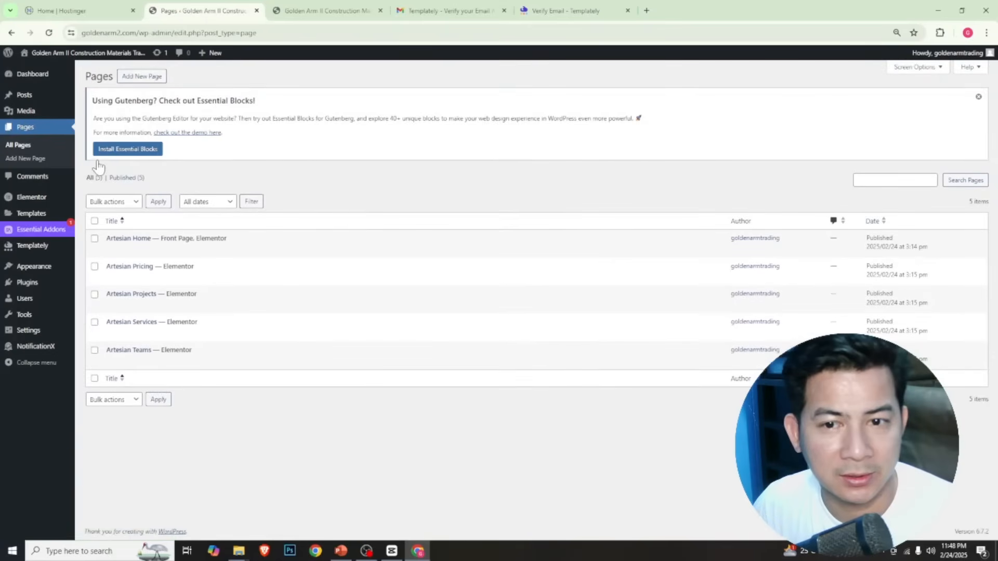
left_click(145, 79)
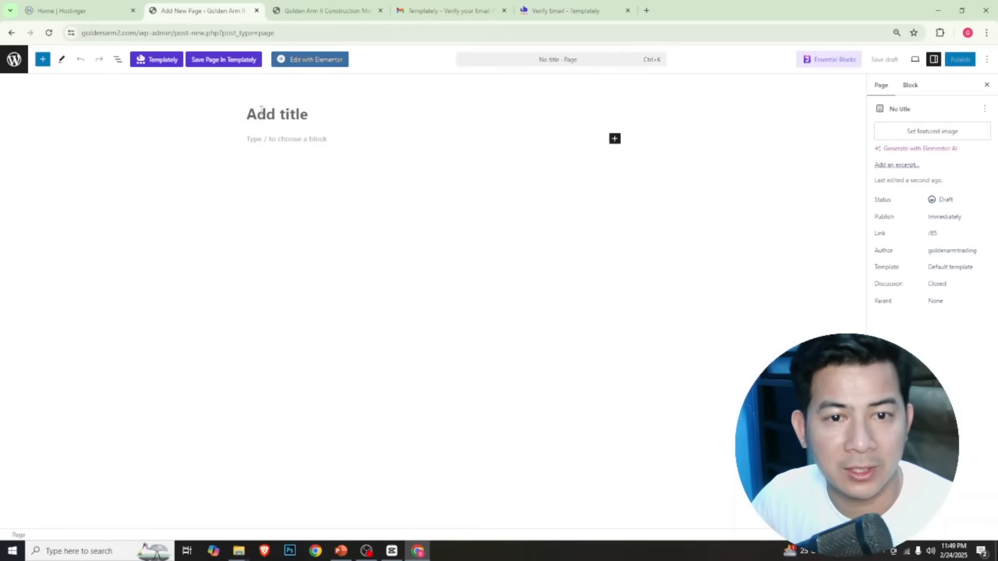
type("pRO")
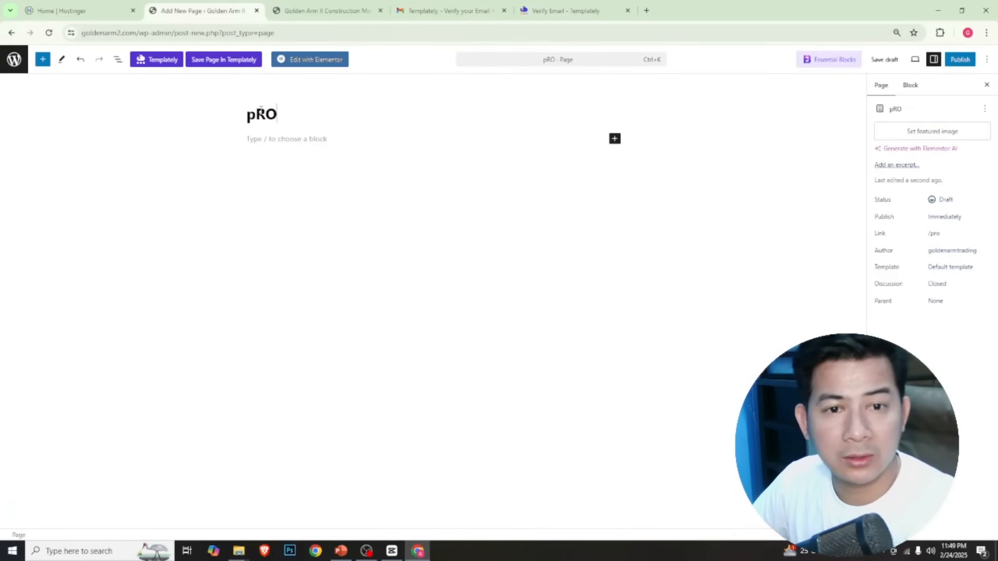
key("BackSpace")
key("BackSpace")
key("BackSpace")
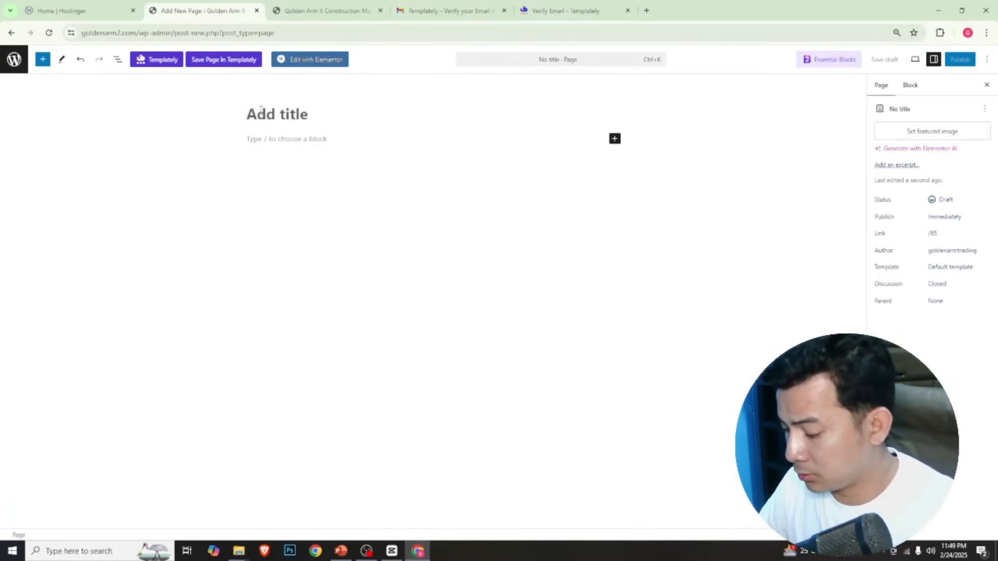
type("Prod")
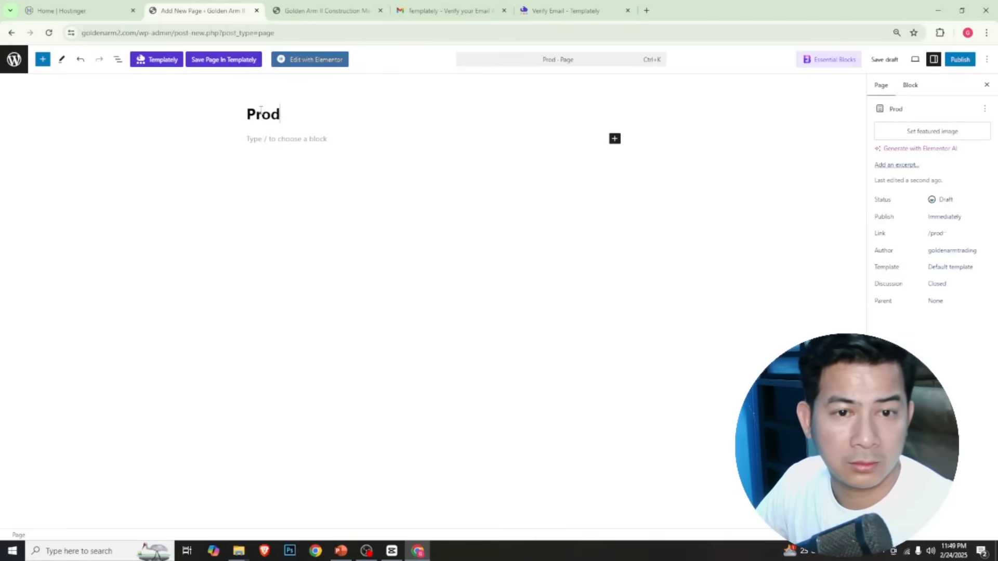
type("ucts")
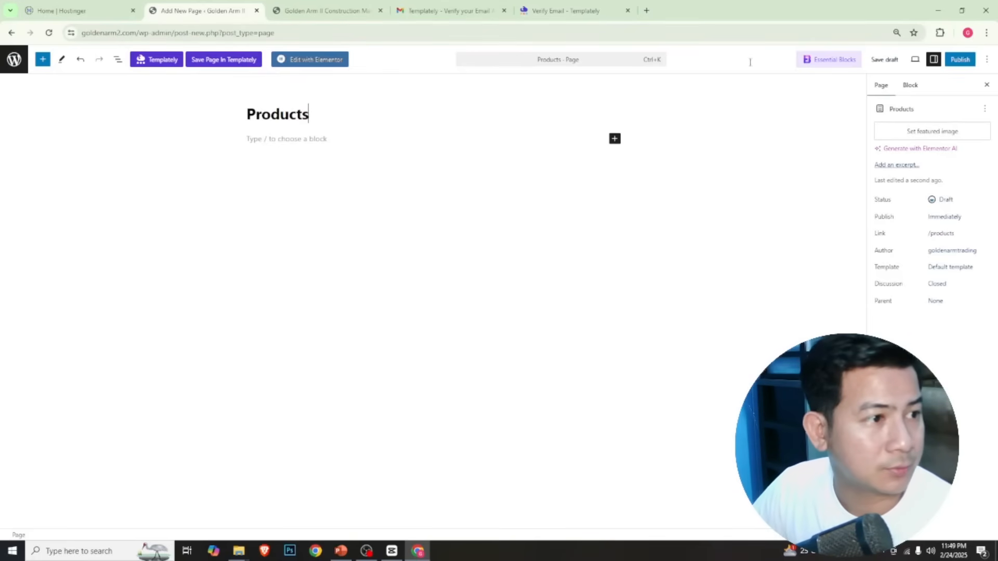
left_click(960, 59)
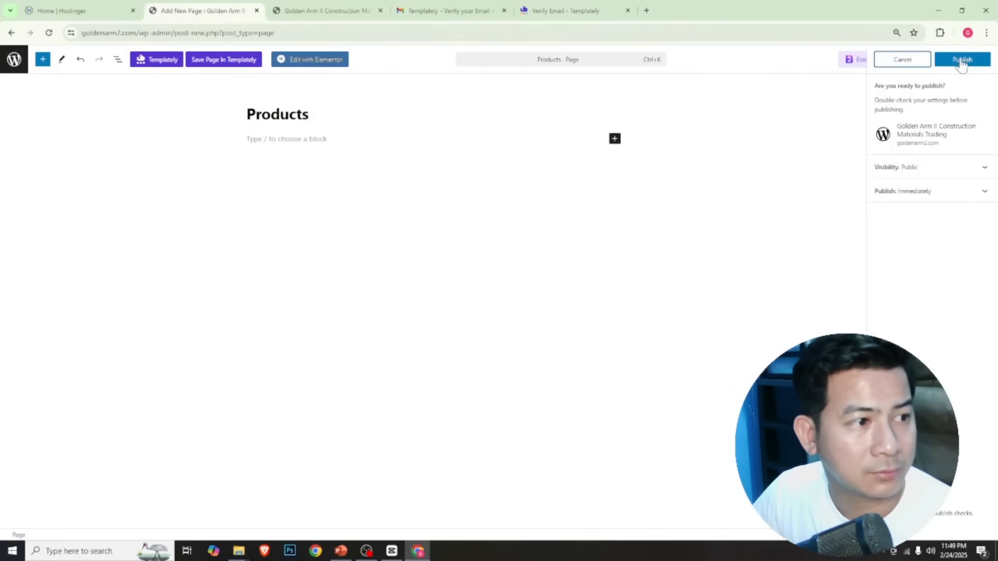
left_click(962, 59)
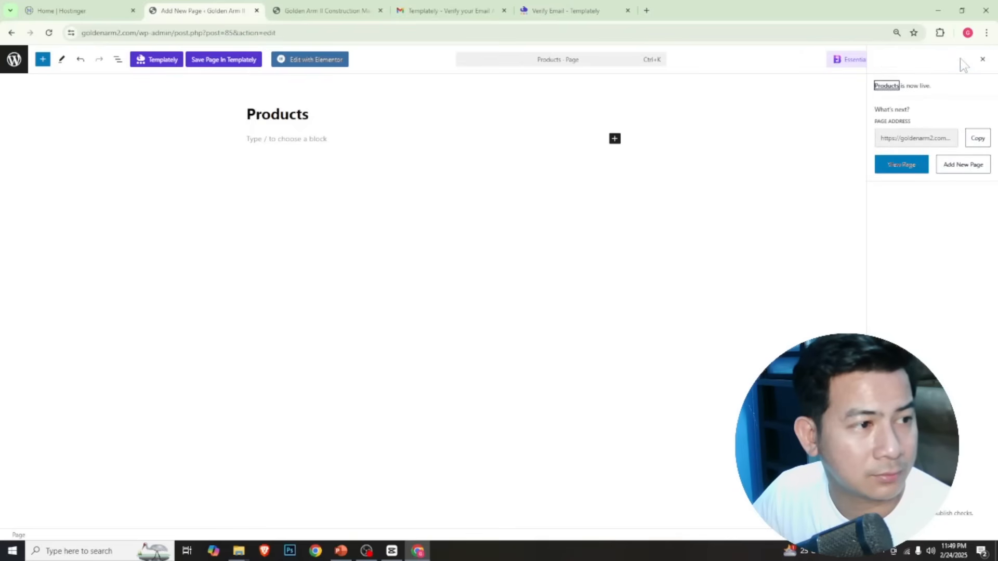
left_click(12, 59)
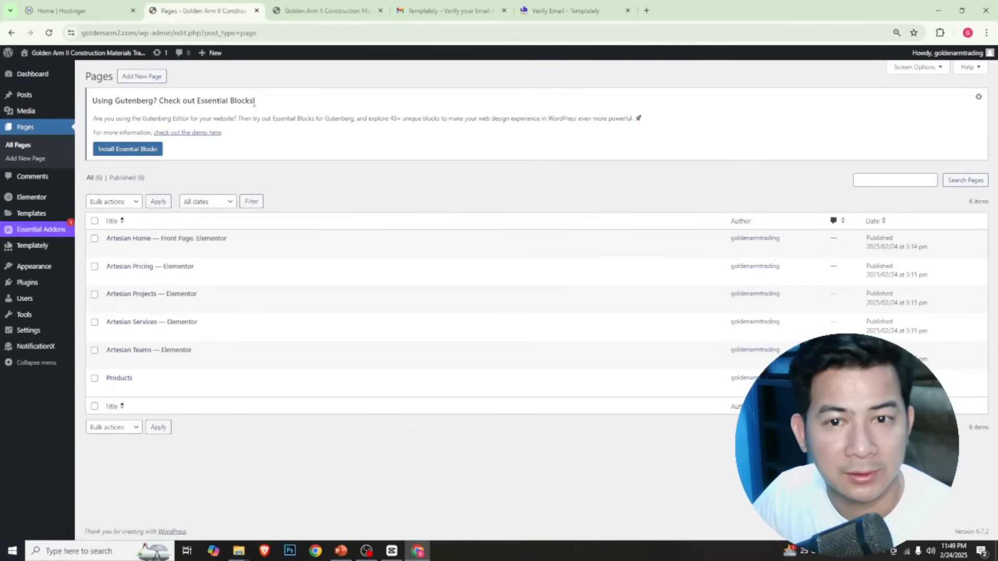
Create and publish another new page titled "Contact Now", then return to the pages list
left_click(152, 76)
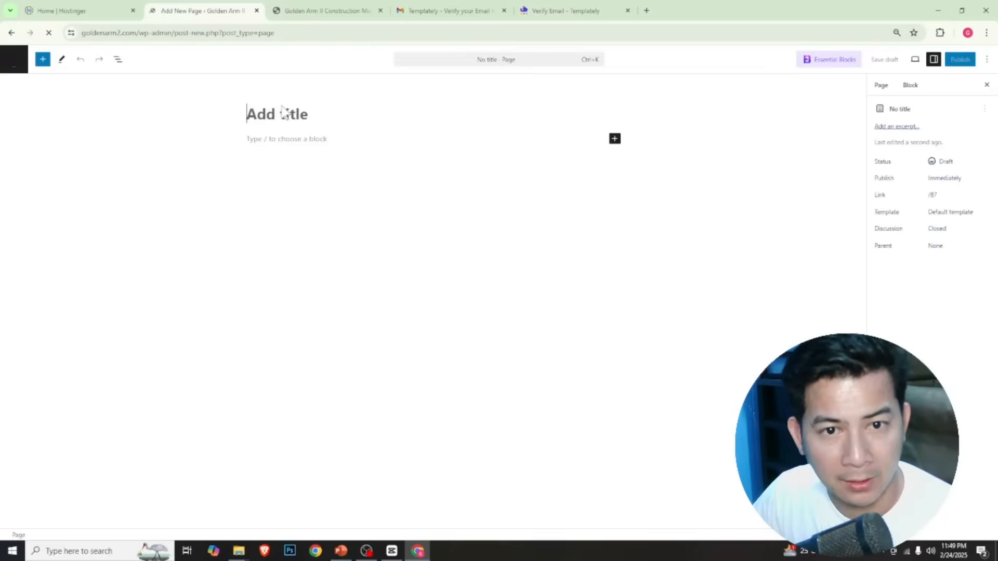
type("C")
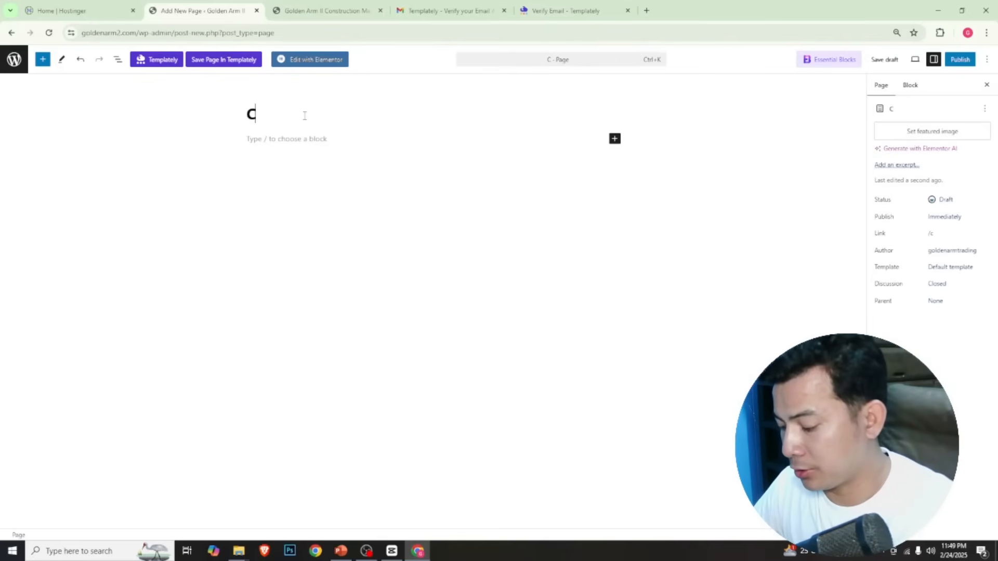
type("ontacet")
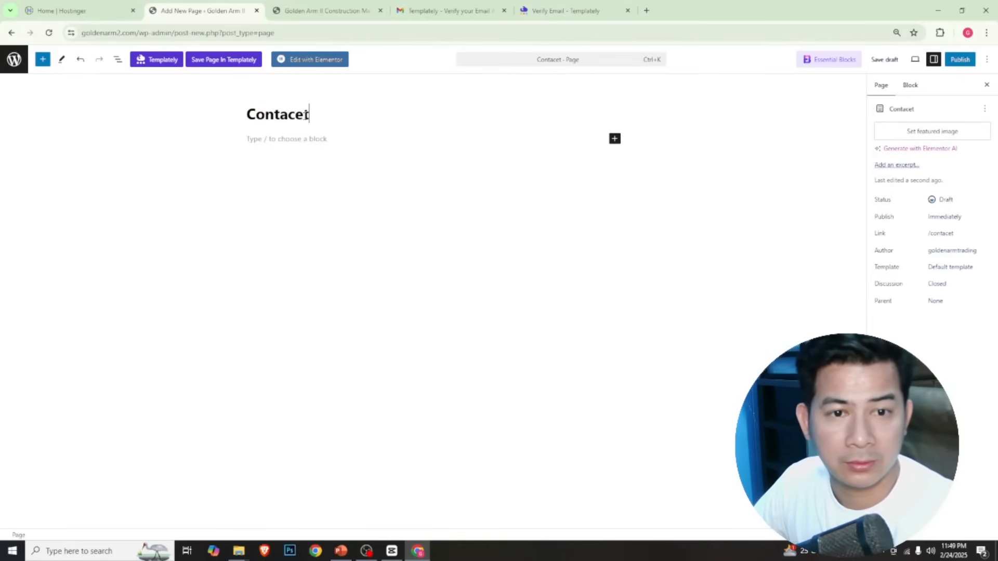
key("BackSpace")
key("BackSpace")
type("t")
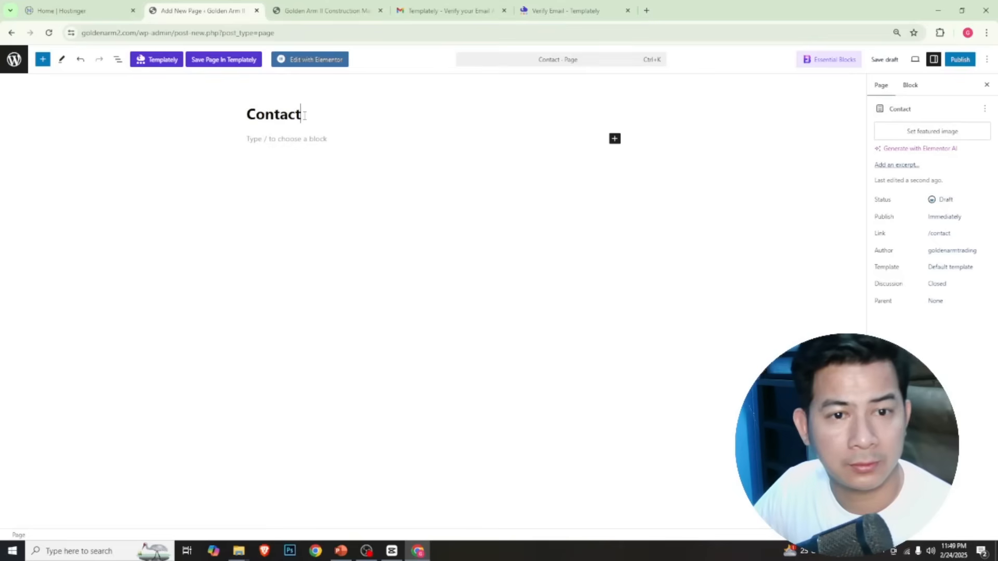
type(" Now")
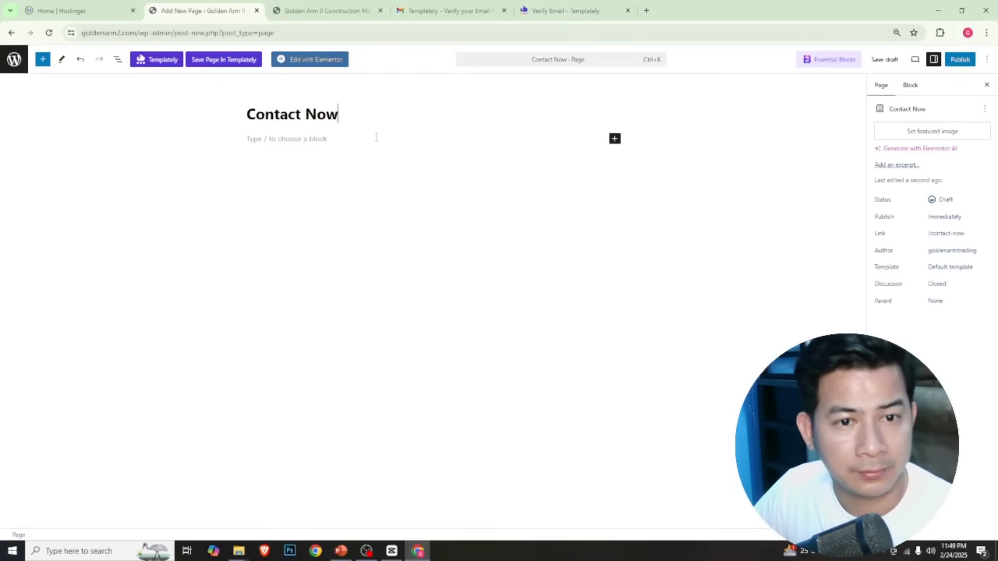
left_click(956, 61)
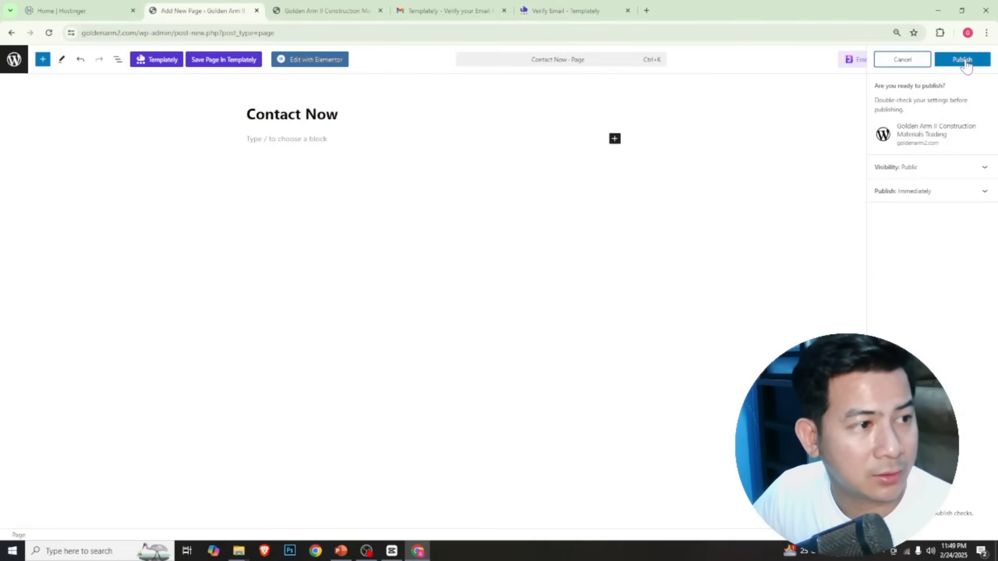
left_click(964, 60)
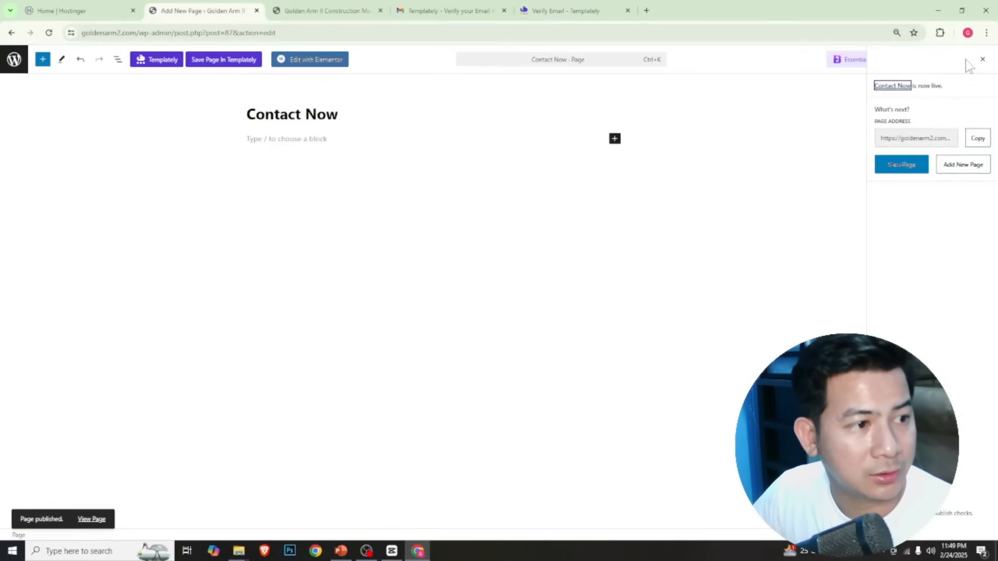
left_click(9, 61)
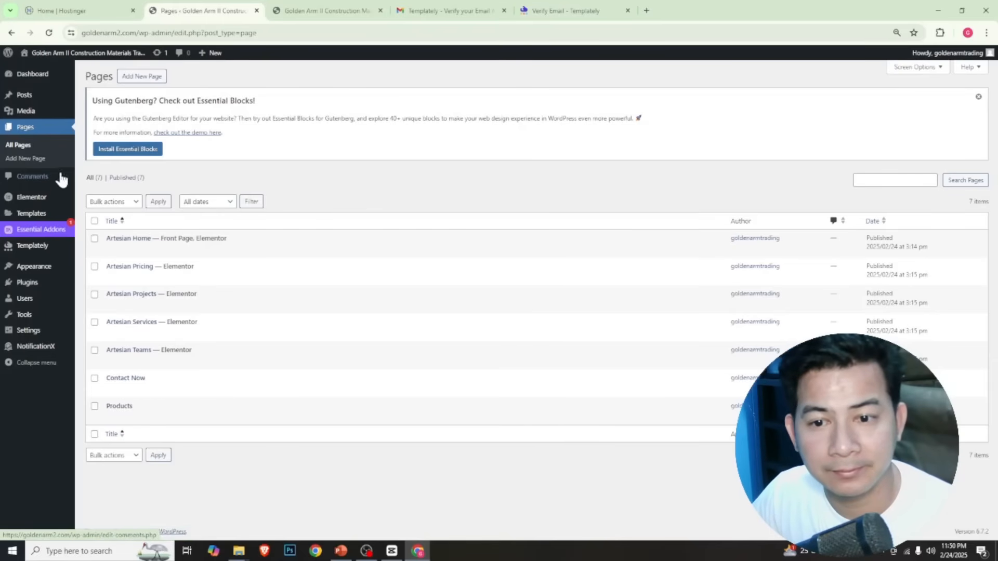
Open the Artesian Menu in the theme customizer and remove the Teams and Pricing items
mouse_move(18, 265)
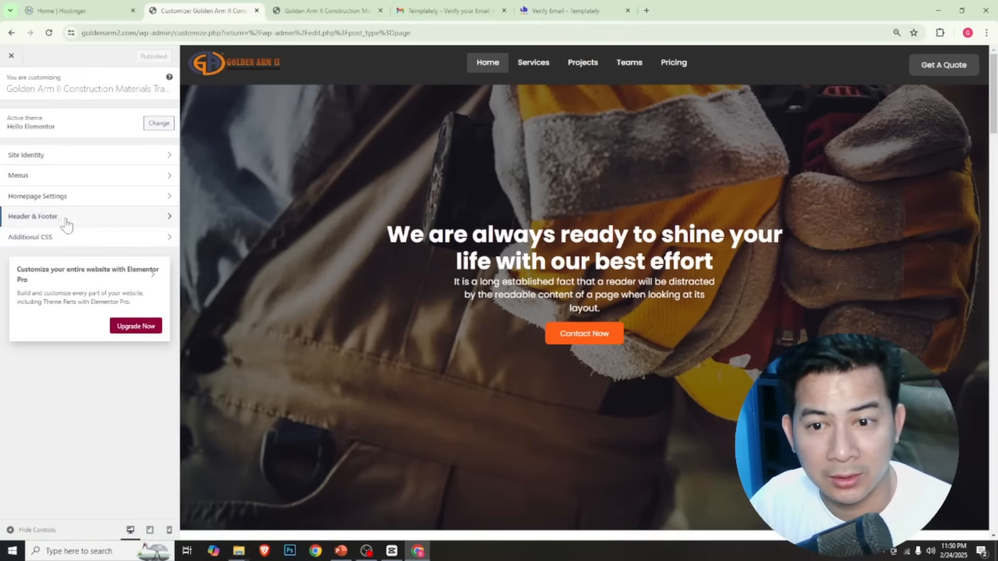
left_click(61, 179)
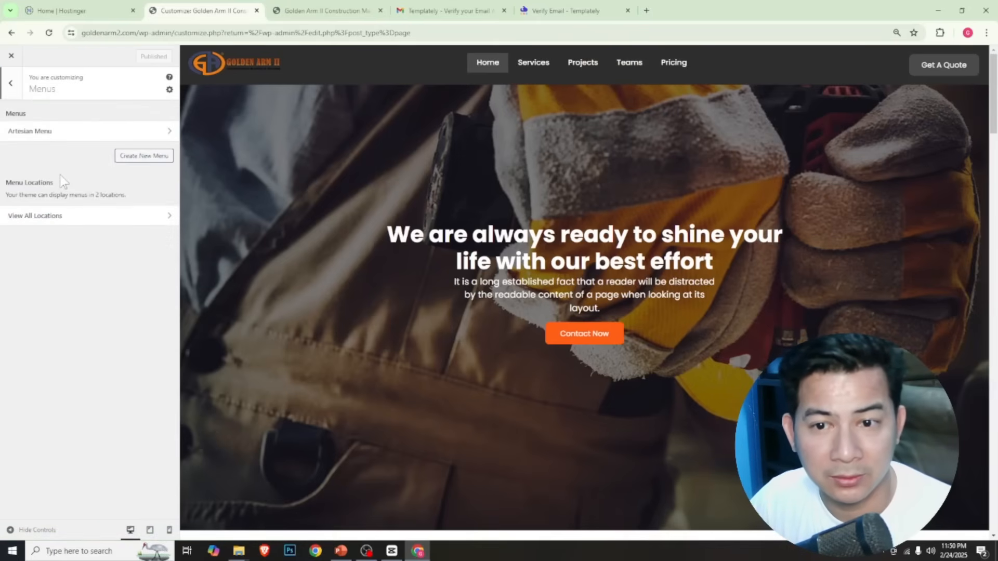
left_click(23, 136)
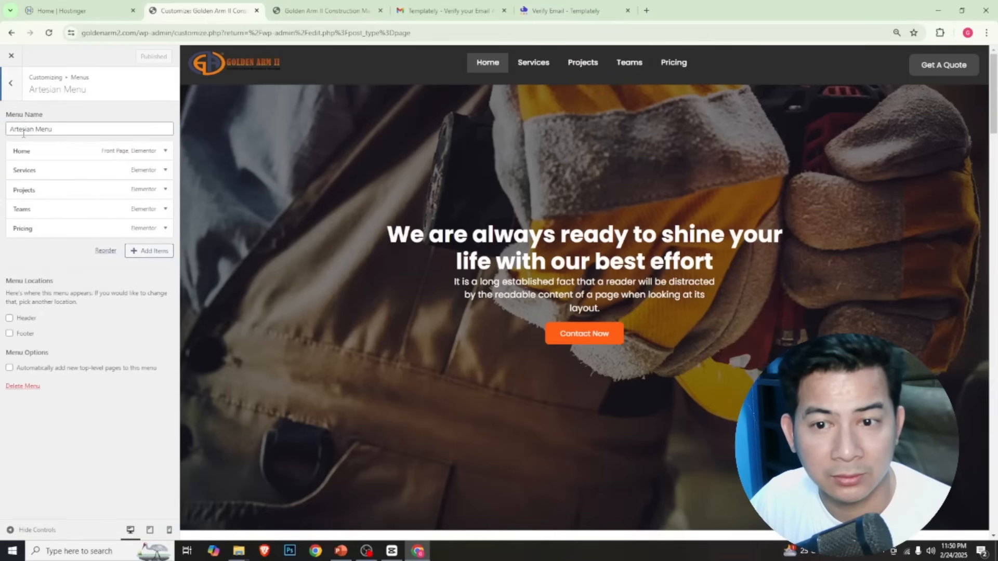
left_click(150, 252)
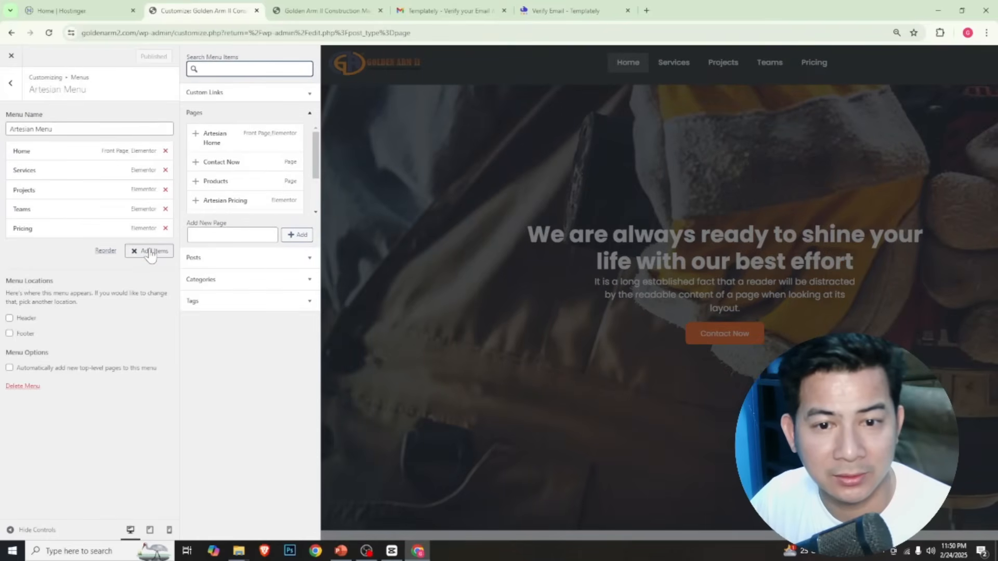
left_click(165, 210)
left_click(164, 210)
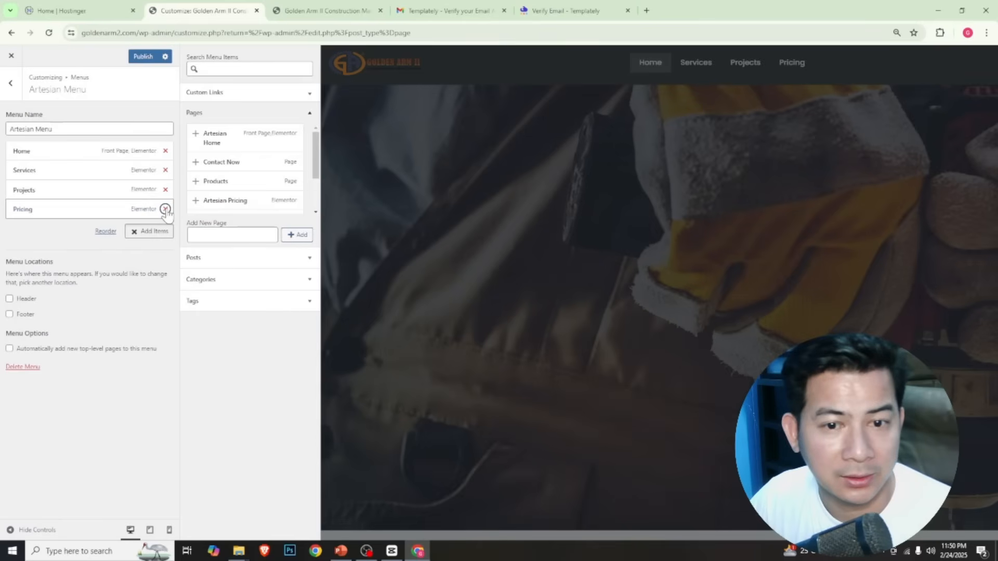
left_click(165, 209)
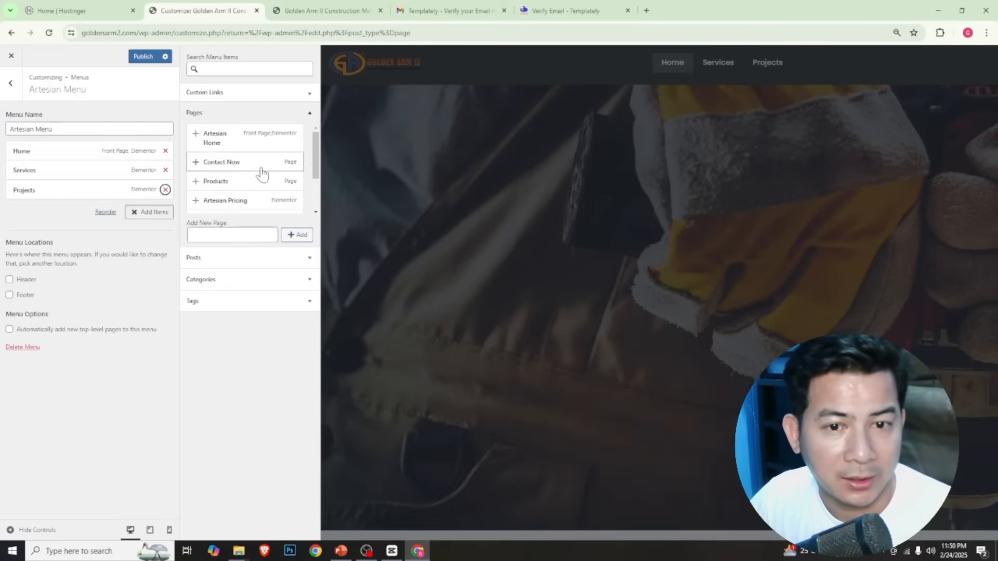
Add the Contact Now and Products pages to the Artesian Menu, order Products before Contact Now, and publish the changes
left_click(198, 163)
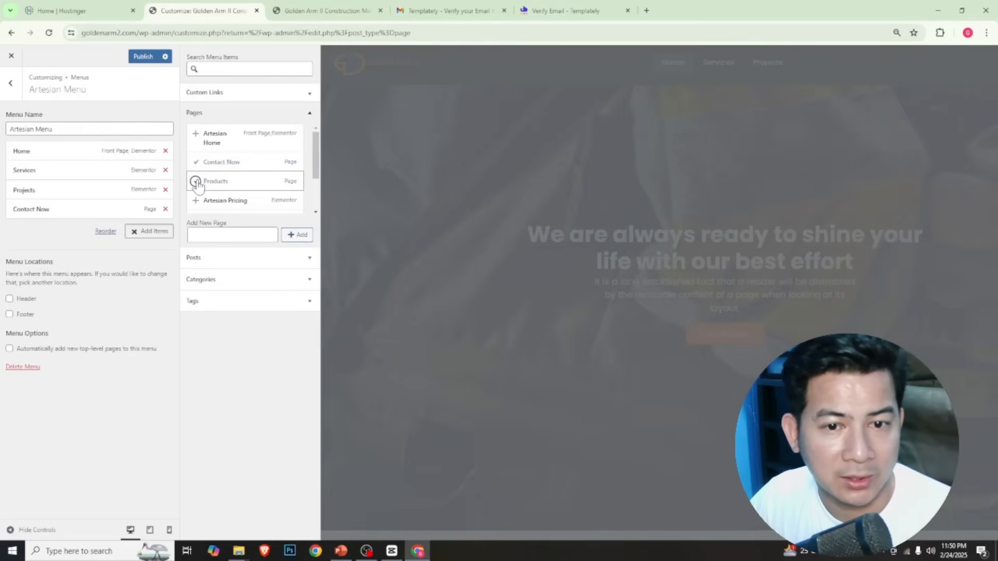
left_click(196, 181)
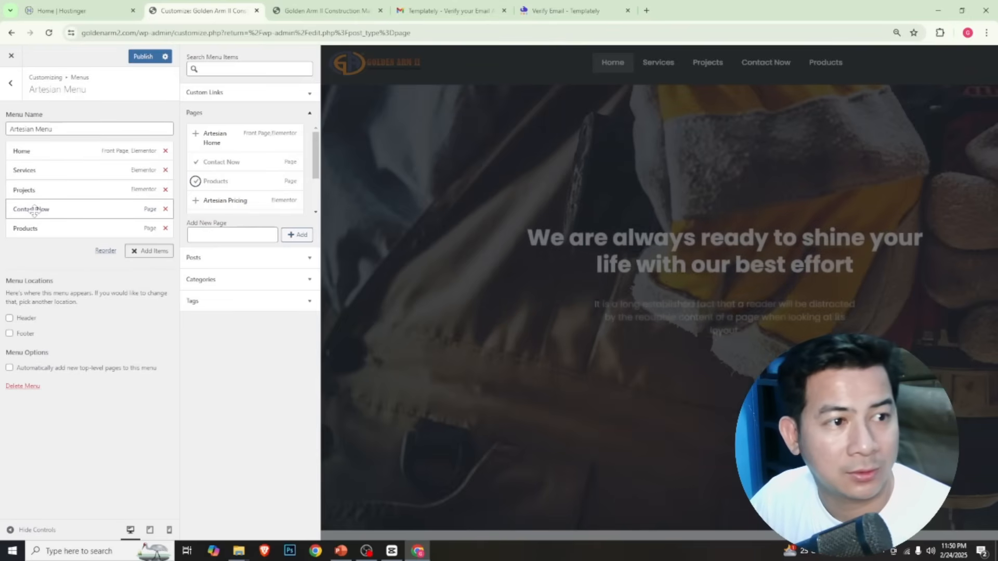
left_click_drag(32, 224, 72, 222)
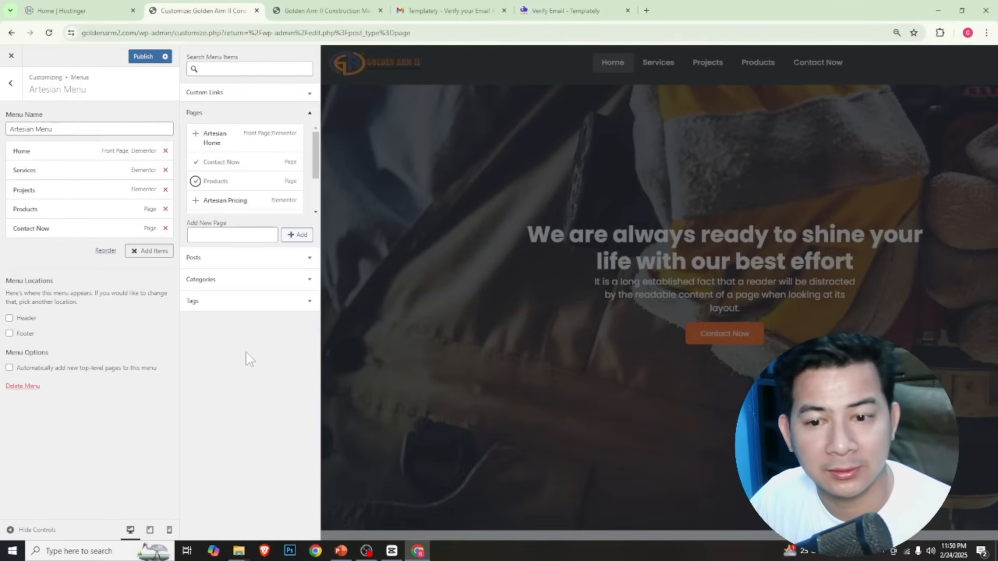
left_click(150, 59)
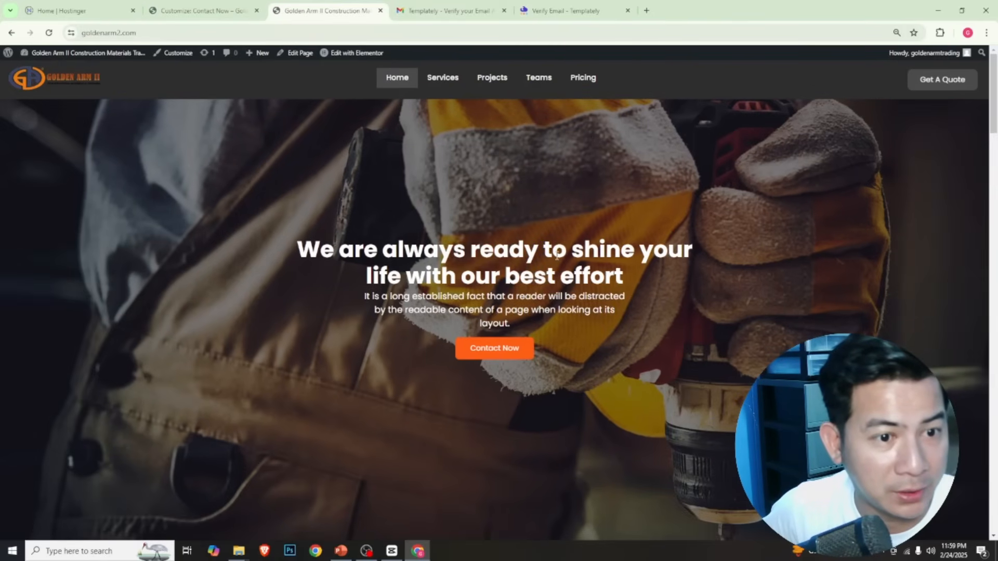
Look through the live homepage's hero banner and its service, about, projects, team and pricing sections for content to customize
scroll(492, 243, "down", 1)
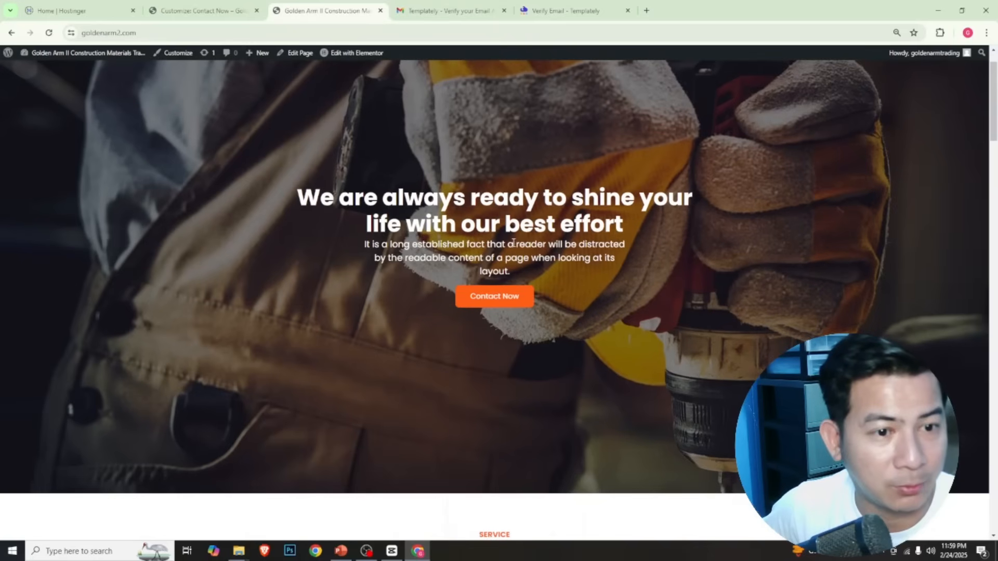
scroll(550, 250, "down", 9)
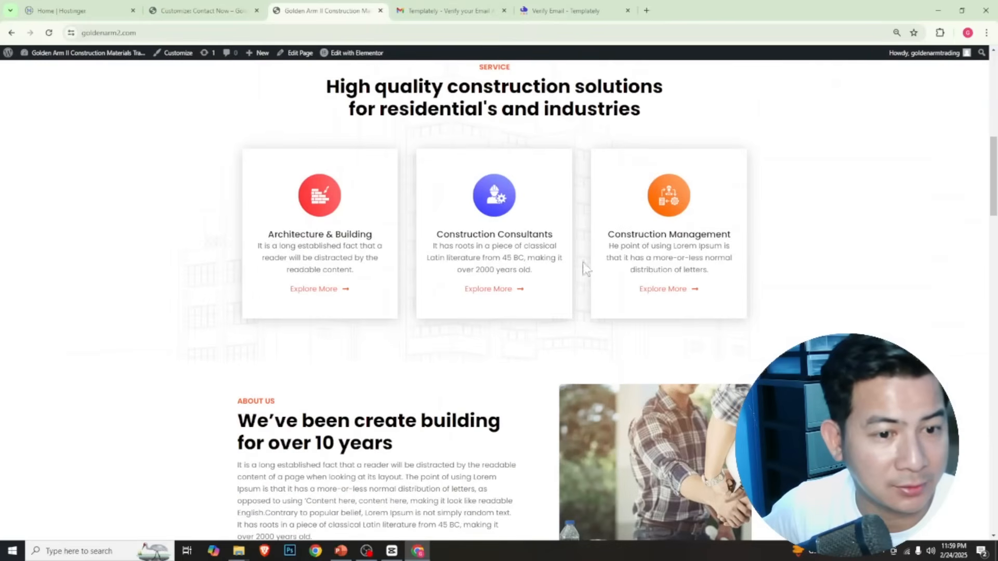
scroll(494, 215, "down", 15)
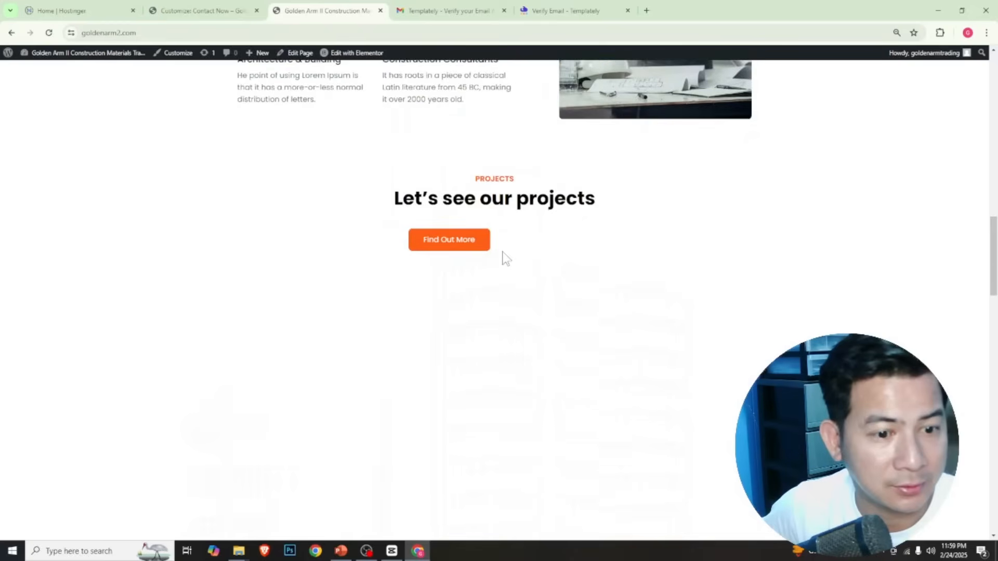
scroll(505, 255, "down", 15)
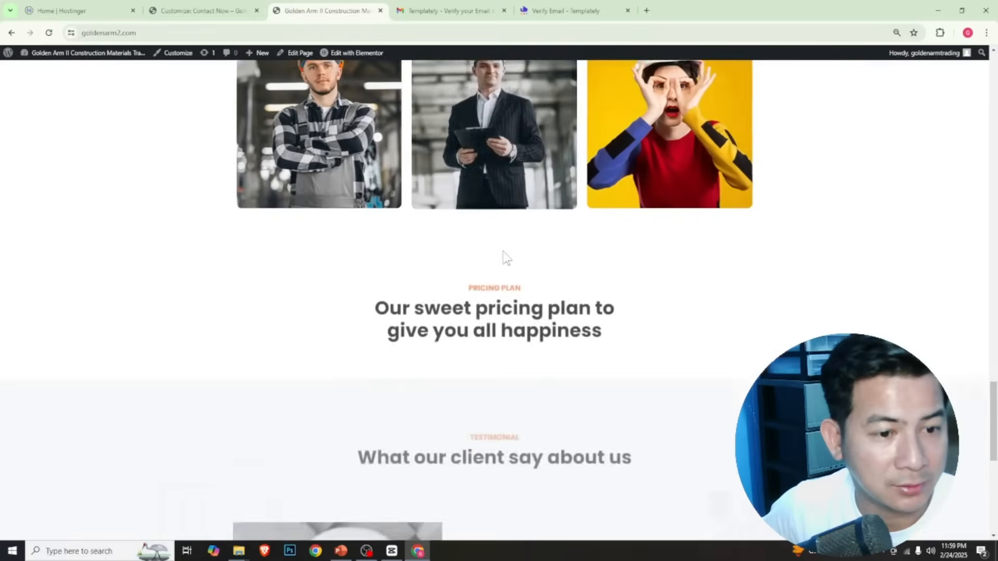
scroll(504, 251, "up", 18)
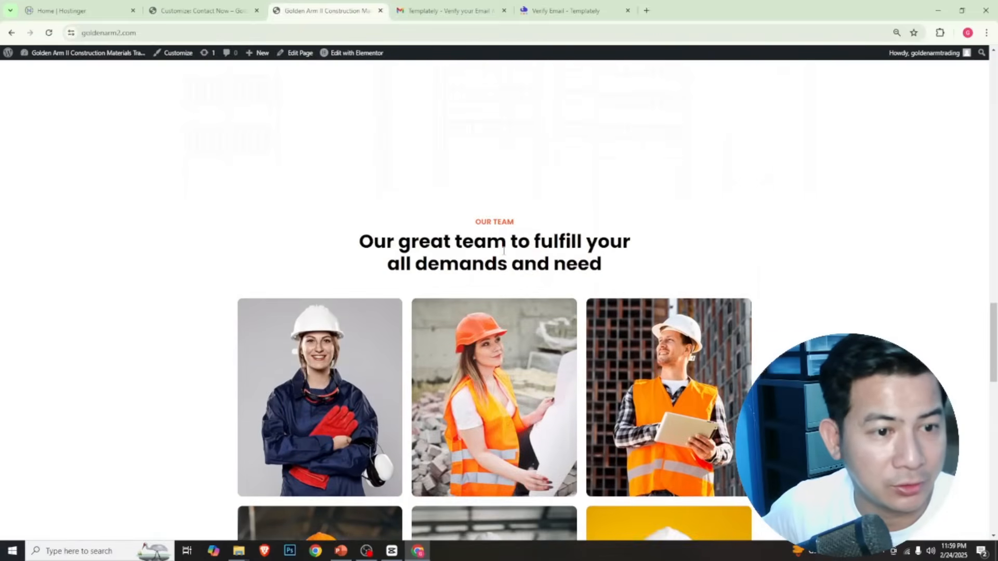
scroll(504, 251, "up", 15)
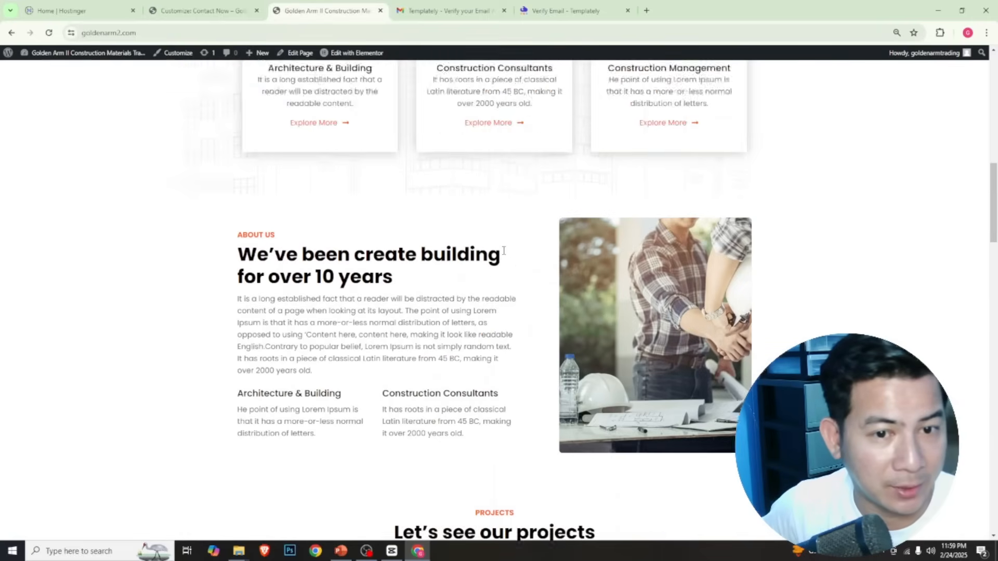
scroll(504, 252, "up", 8)
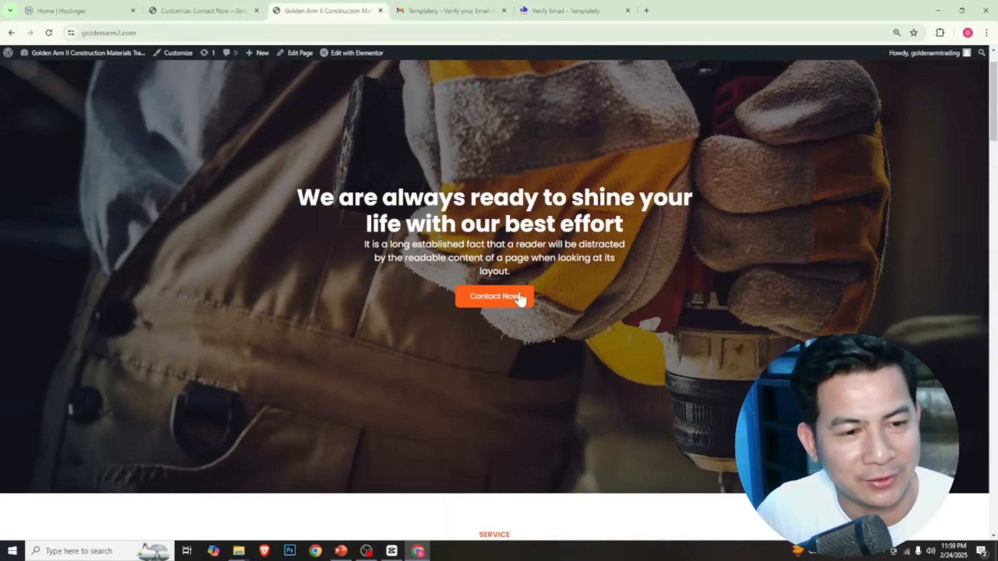
scroll(524, 271, "down", 5)
scroll(524, 274, "down", 8)
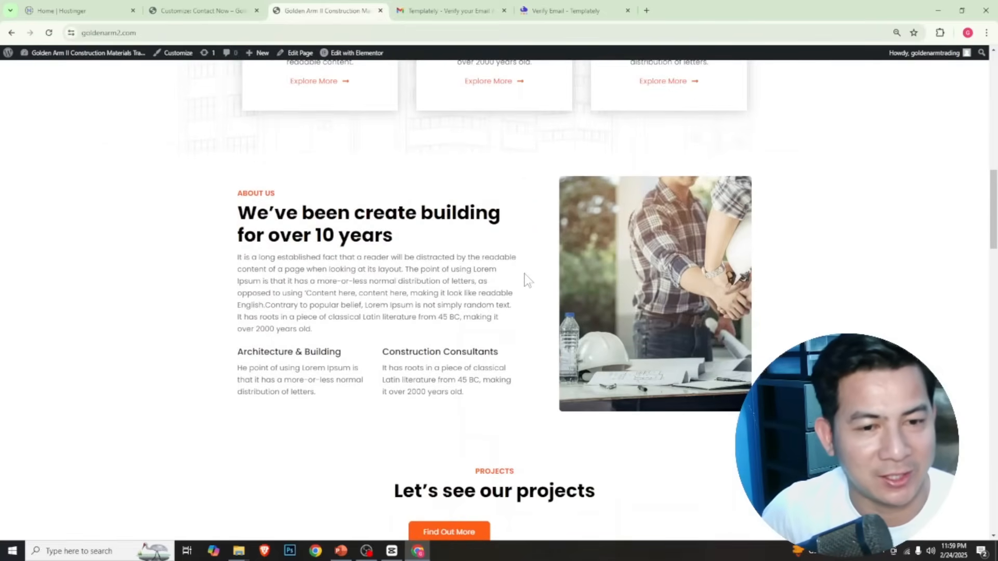
Open the Artesian Home page for editing in Elementor, skip the AI notification and close the Structure panel
scroll(526, 279, "down", 3)
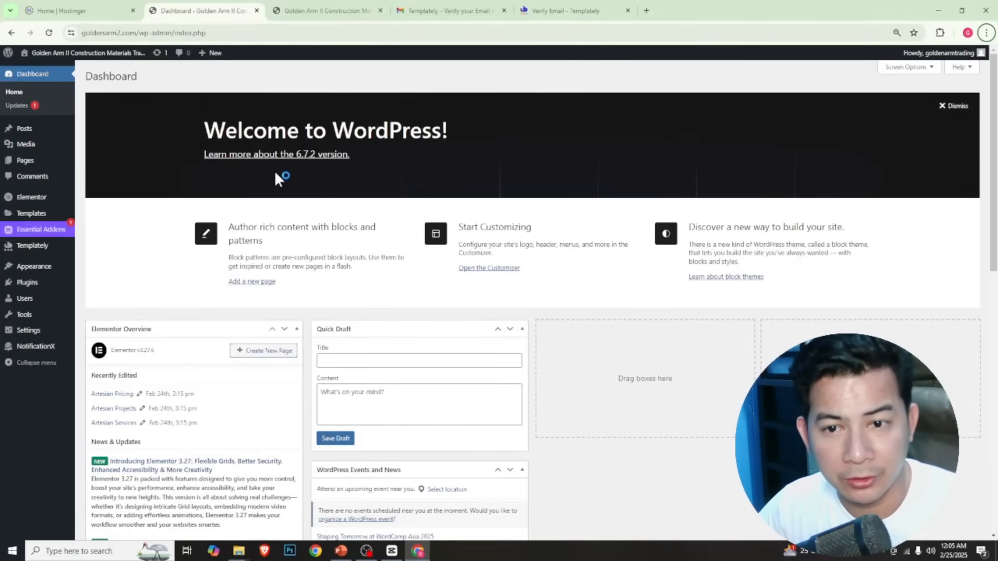
mouse_move(42, 166)
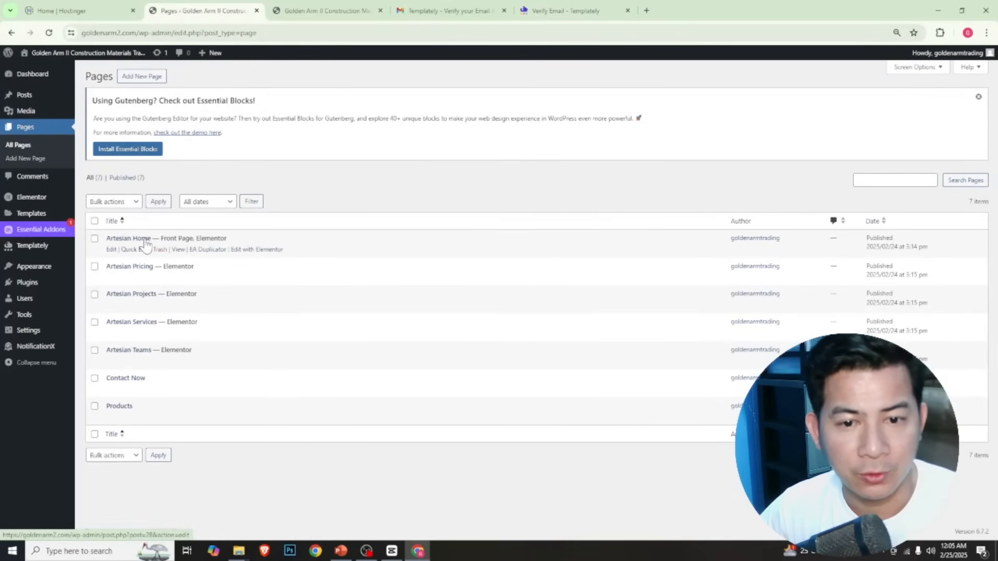
left_click(264, 251)
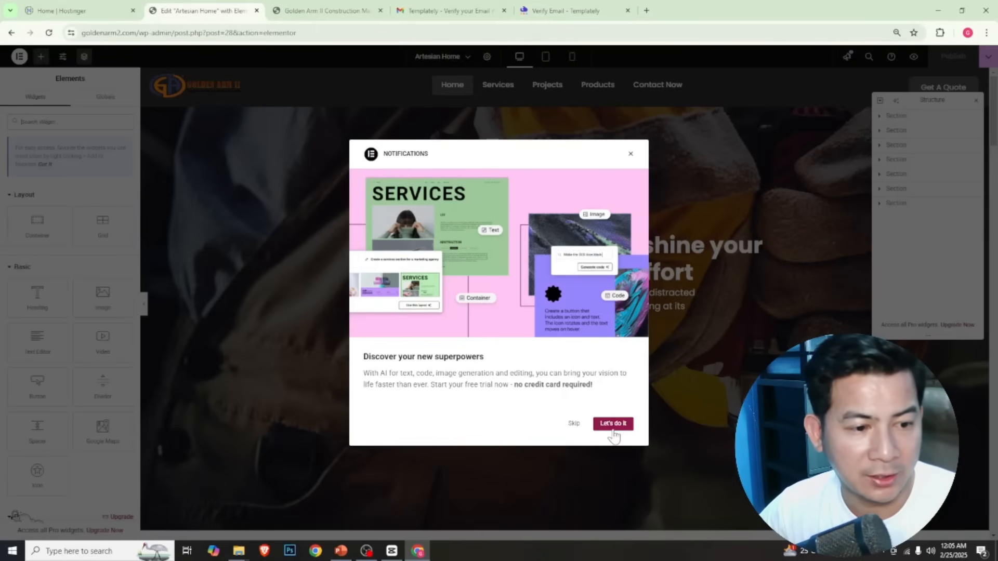
left_click(573, 424)
left_click(976, 99)
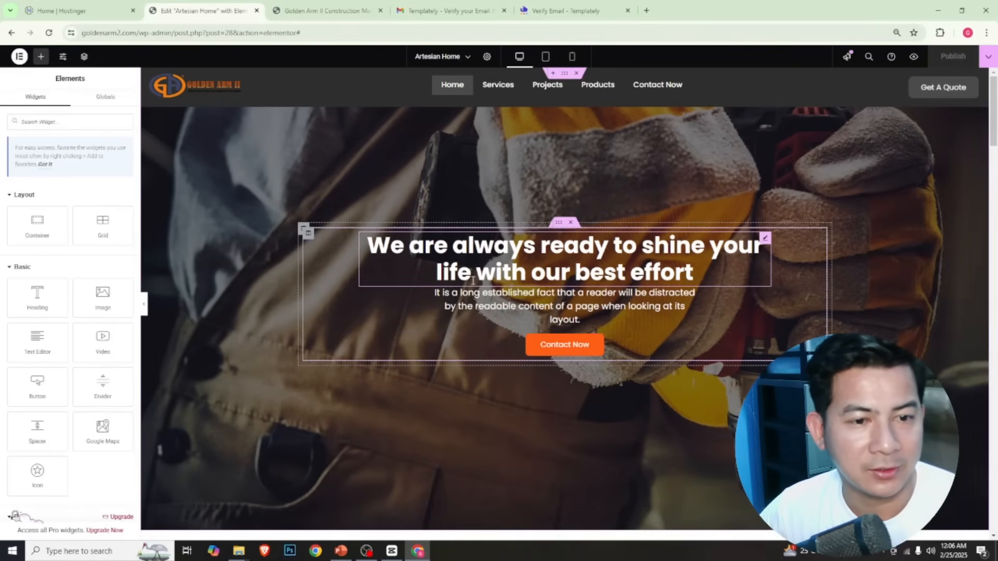
Replace the hero banner heading with "All you need to build a structure with quality materials"
scroll(535, 224, "down", 2)
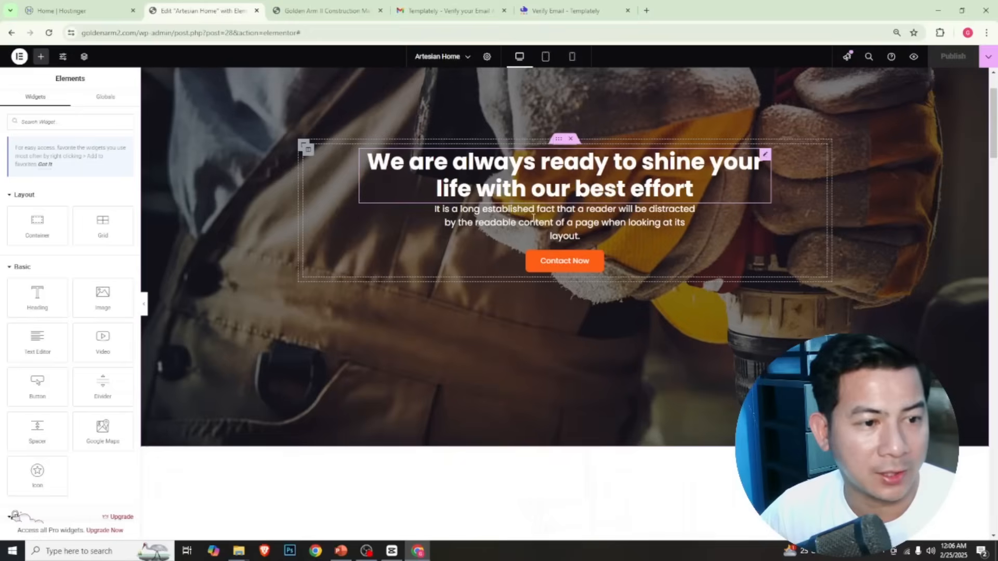
scroll(535, 252, "up", 2)
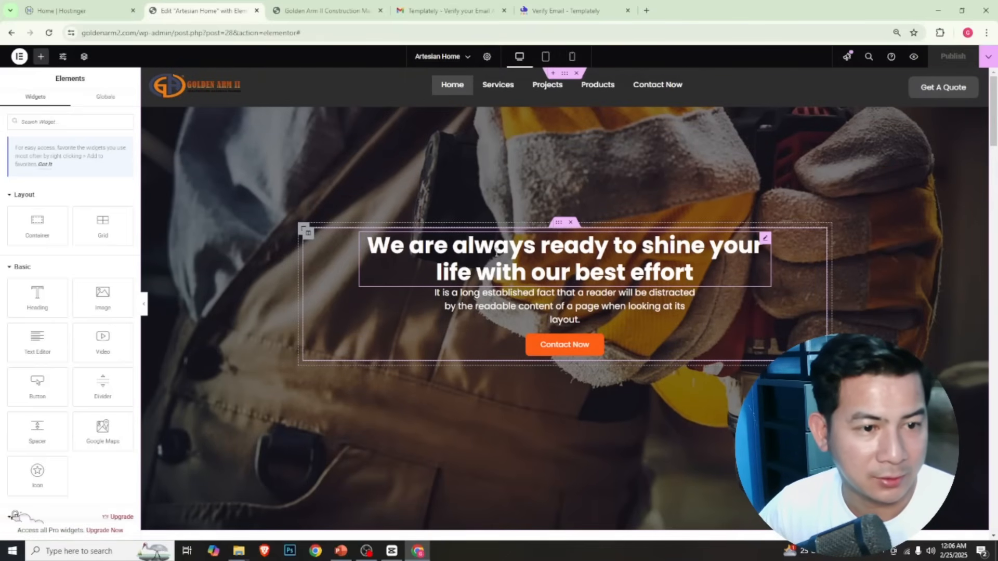
left_click(598, 249)
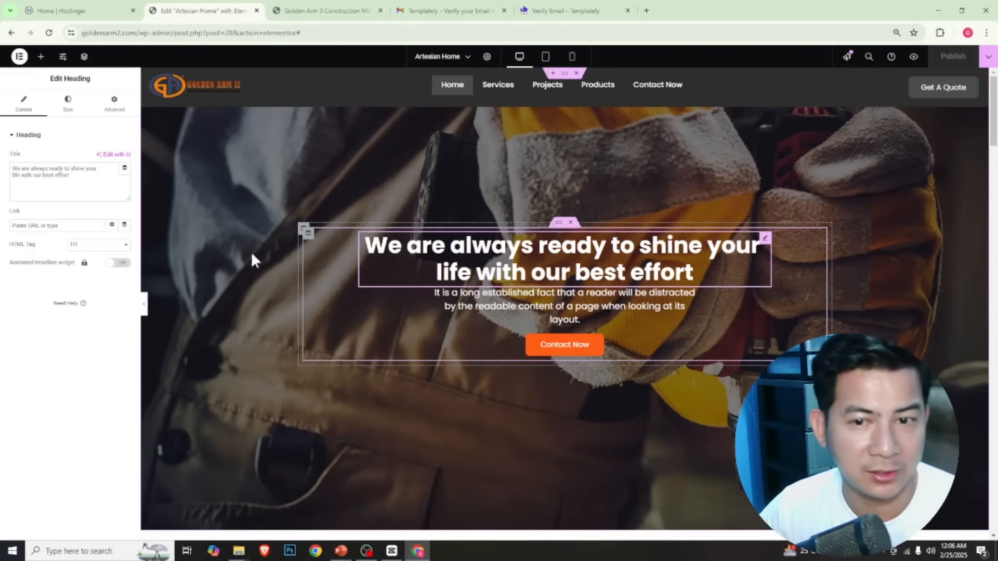
left_click(82, 181)
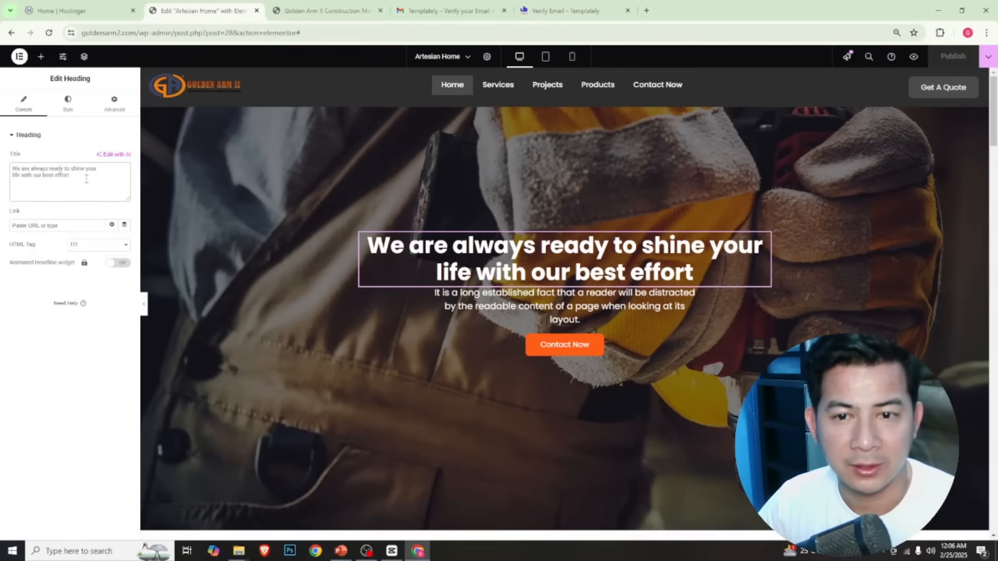
left_click_drag(86, 178, 12, 170)
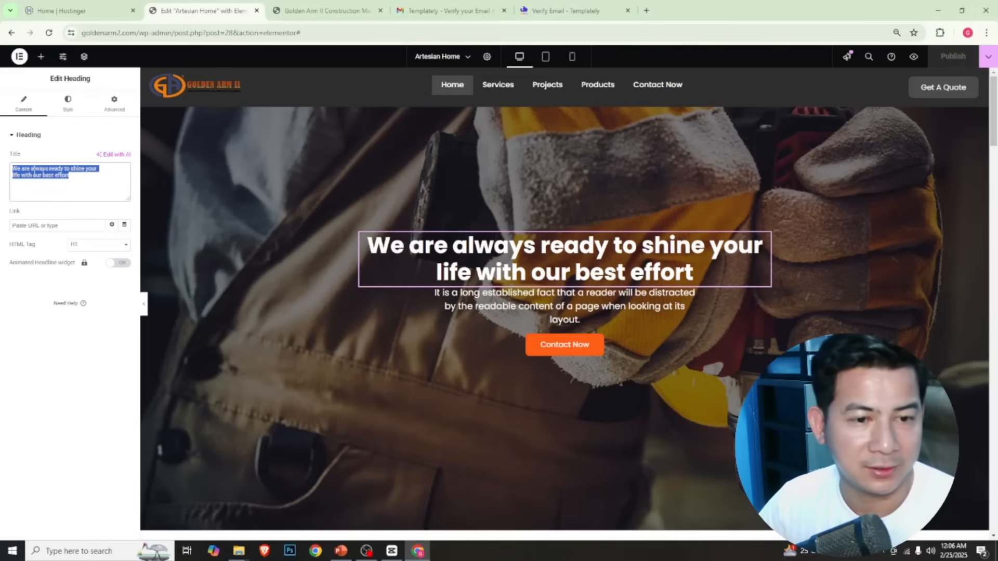
key("BackSpace")
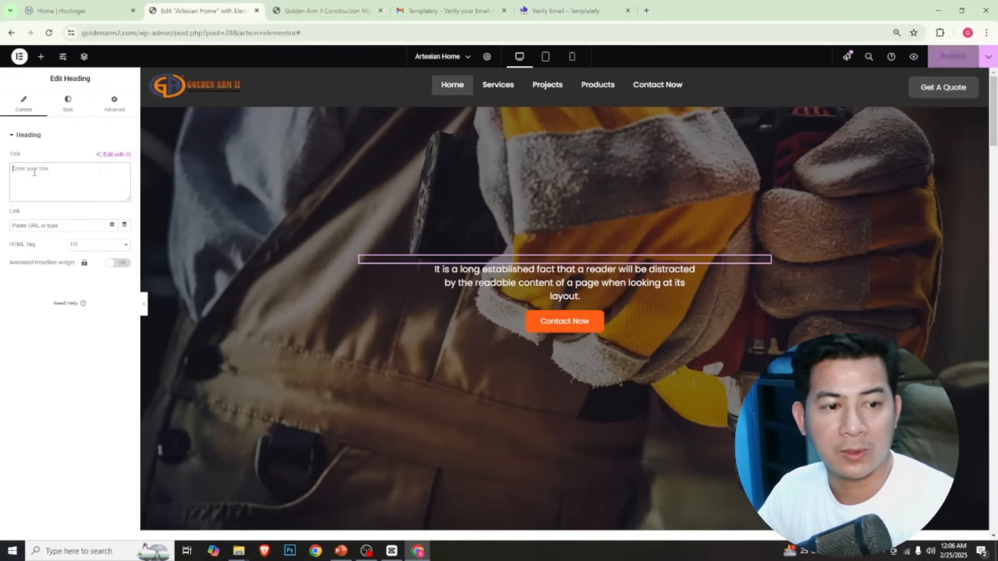
type("All")
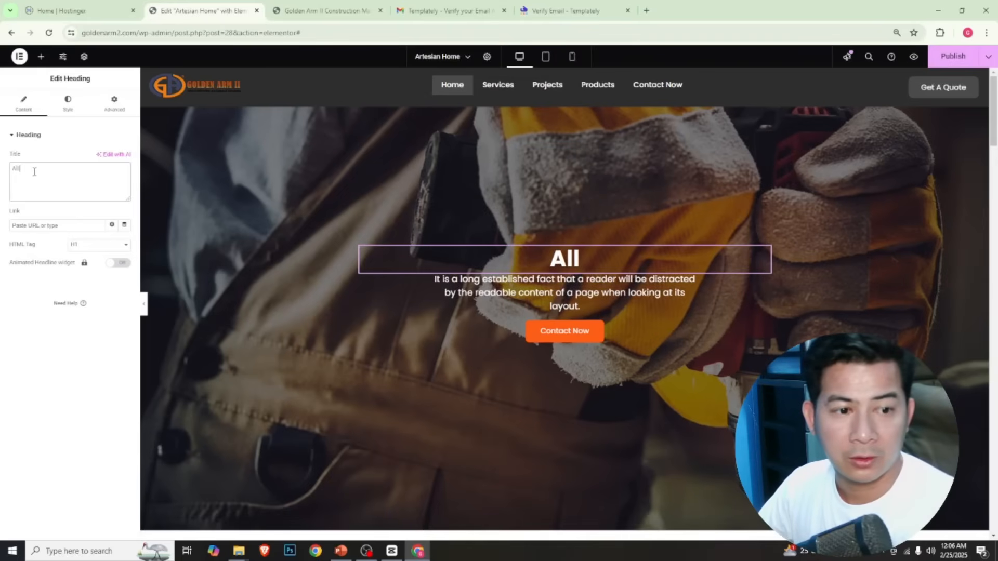
type(" you need")
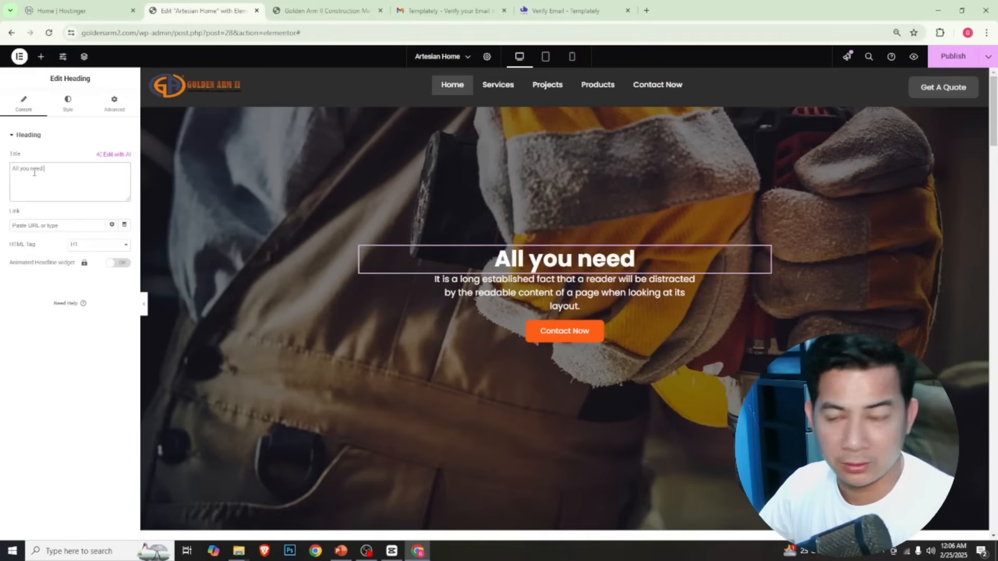
type(" to buil")
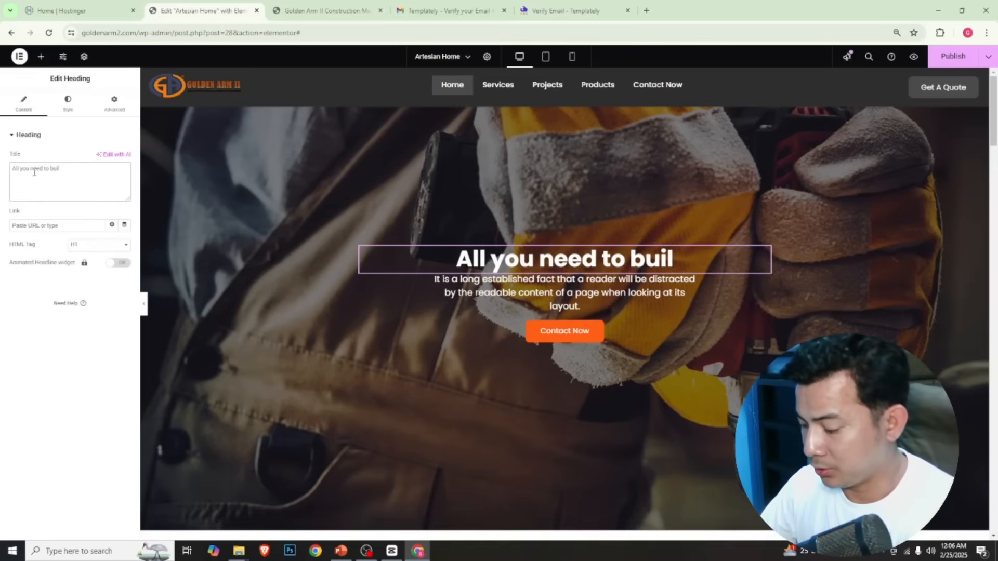
type("d a struct")
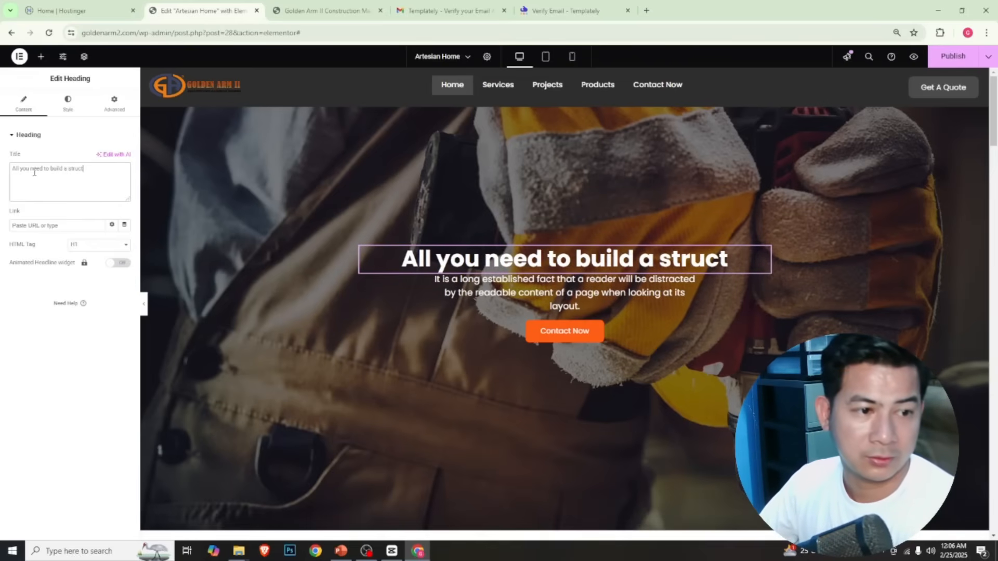
type("ure")
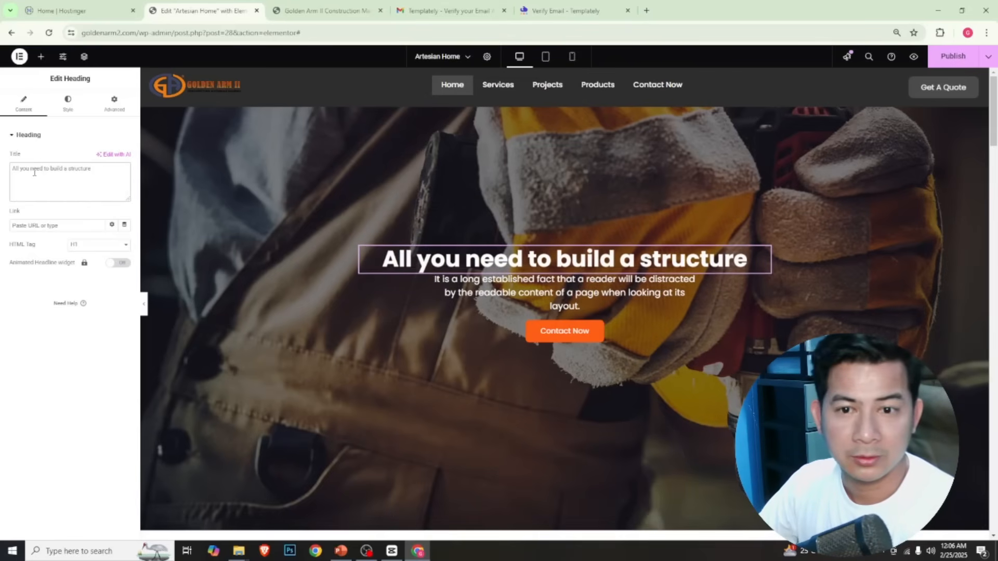
type(" w")
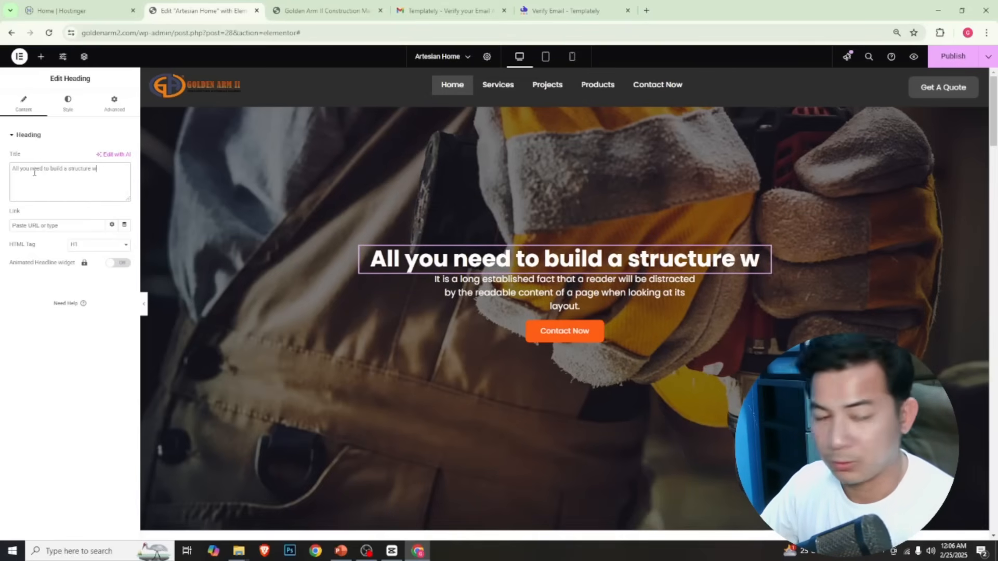
type("ith qual")
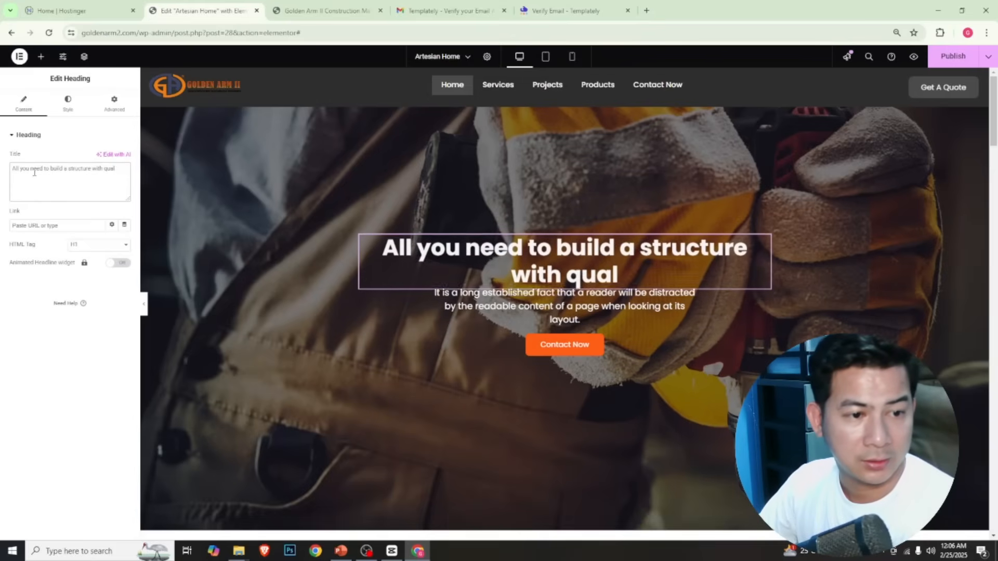
type("ity mate")
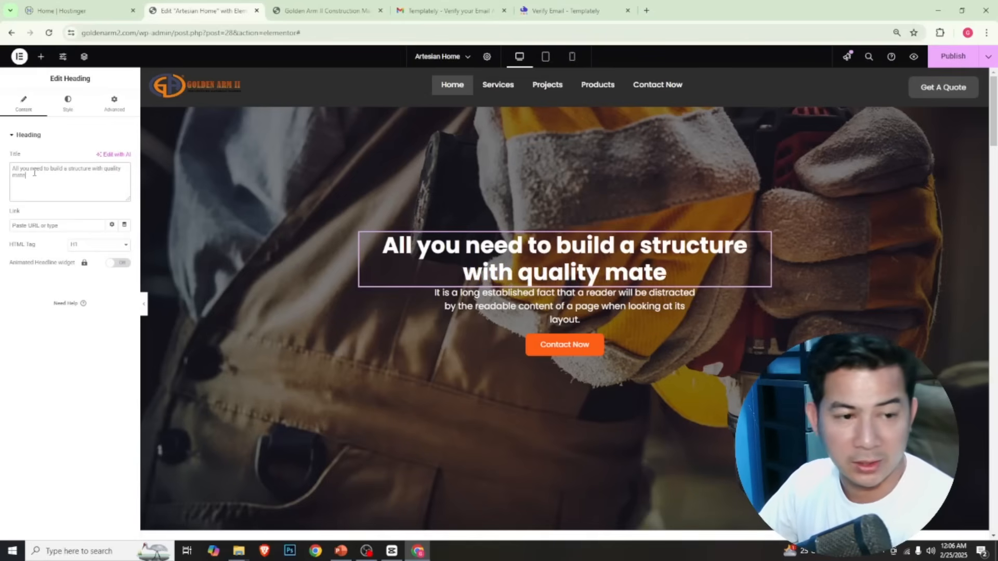
type("rials")
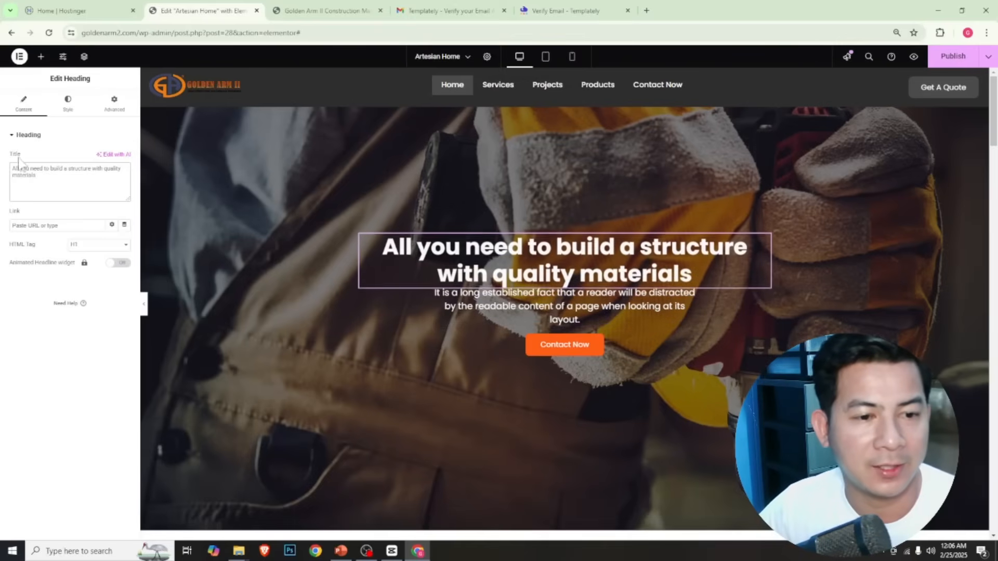
Replace the paragraph under the hero heading with "Rebars, Sand, aggregates and cement"
left_click(655, 307)
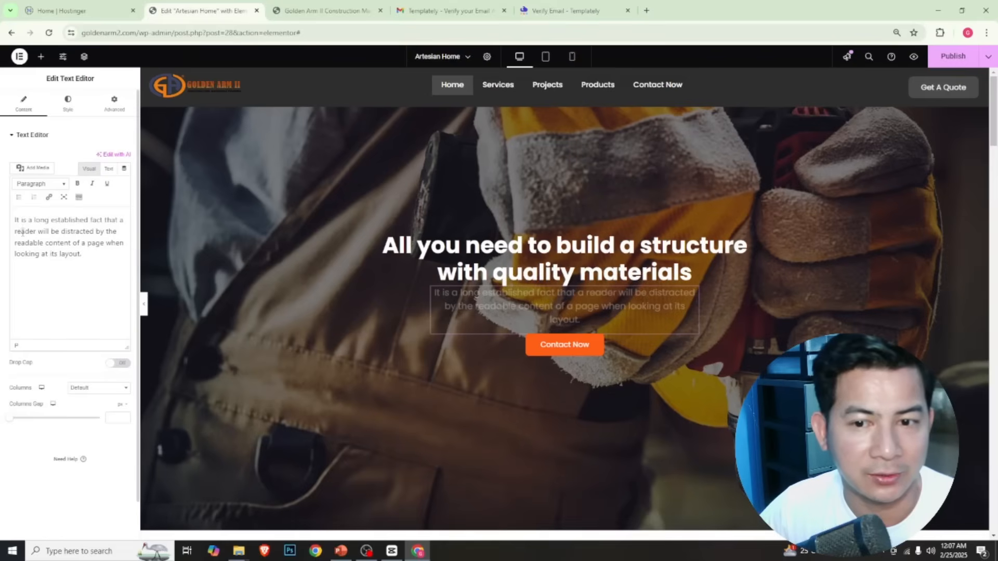
left_click(33, 230)
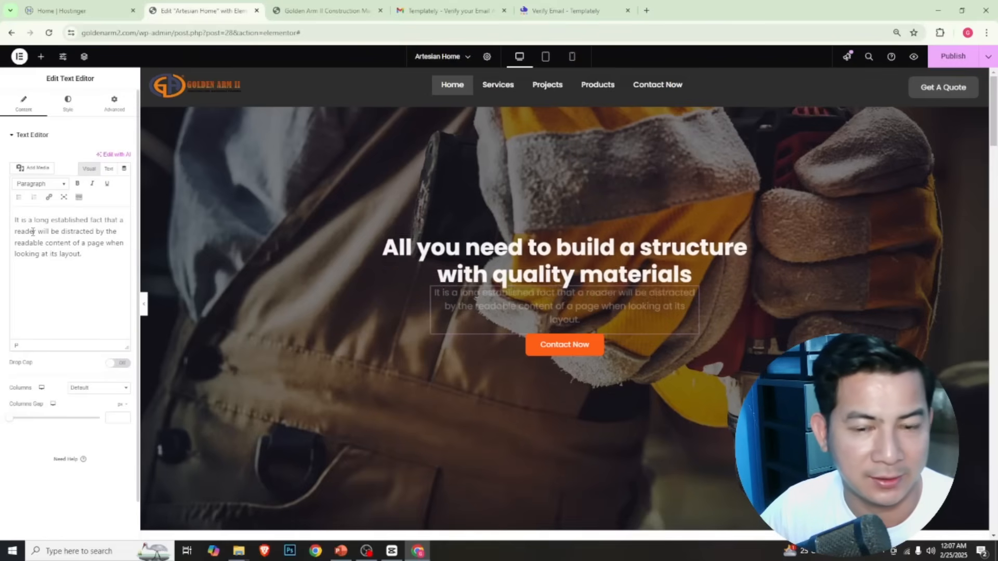
left_click_drag(83, 257, 10, 227)
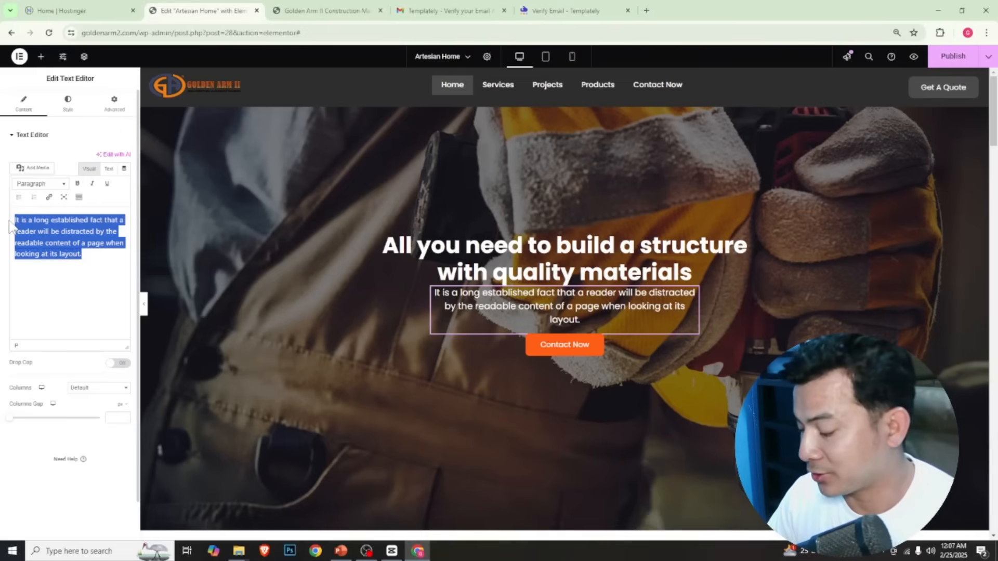
type("Re")
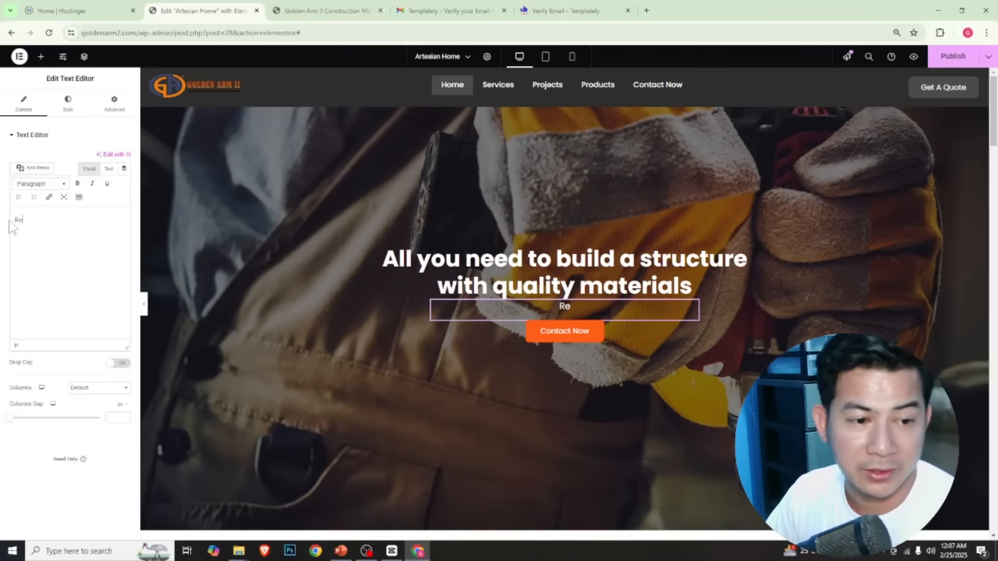
type("bars,")
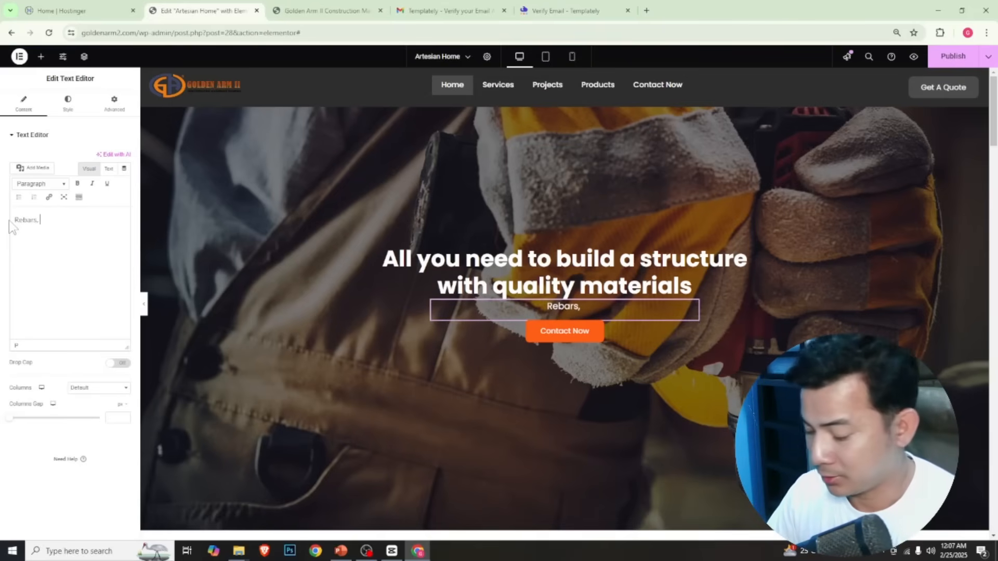
type(" Sand")
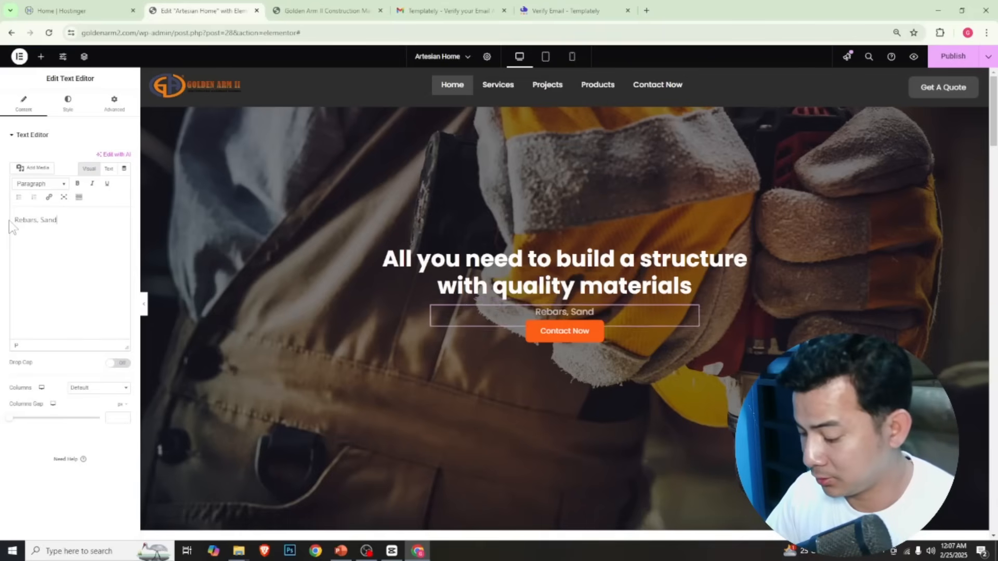
type(",")
type("agg")
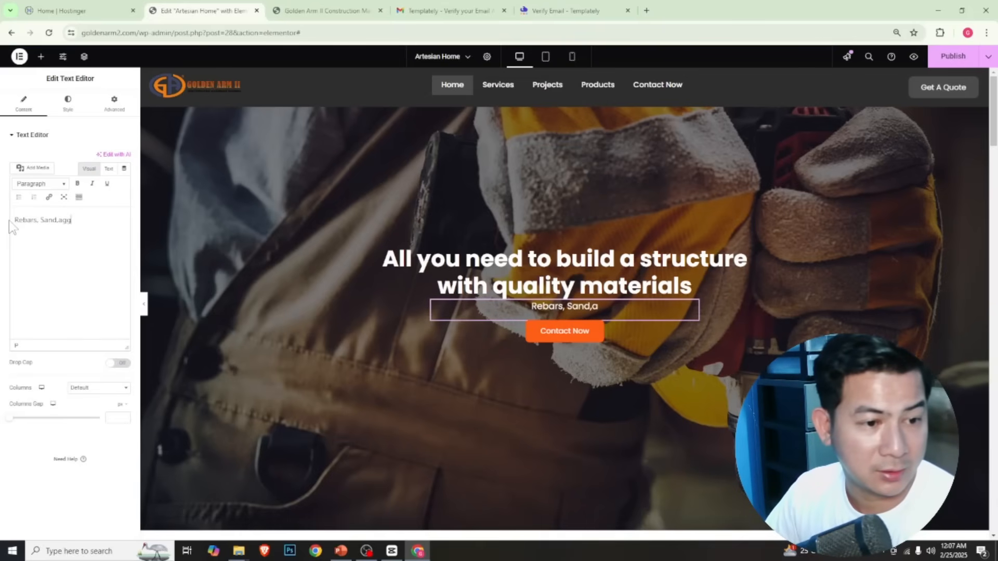
type("regates")
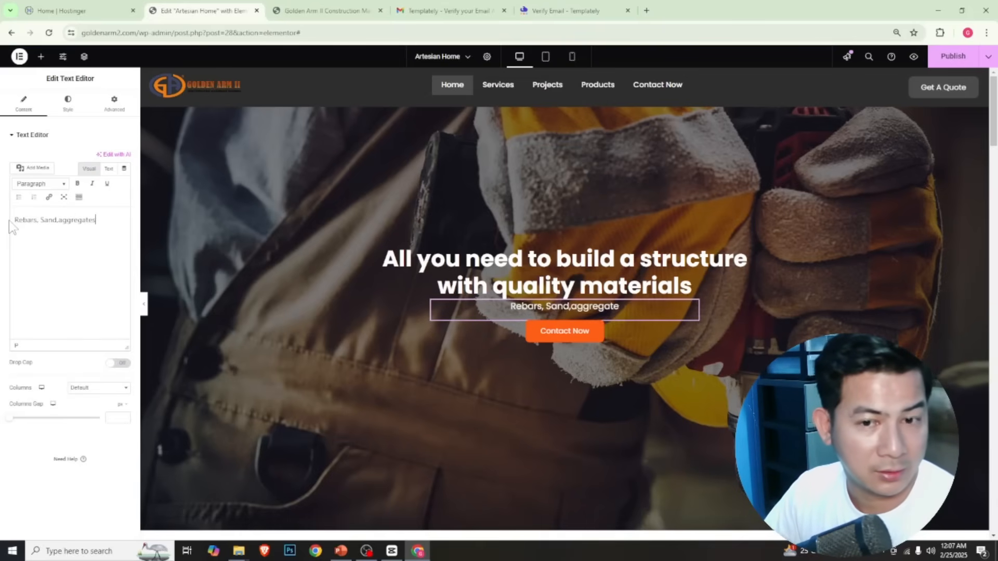
type(" and c")
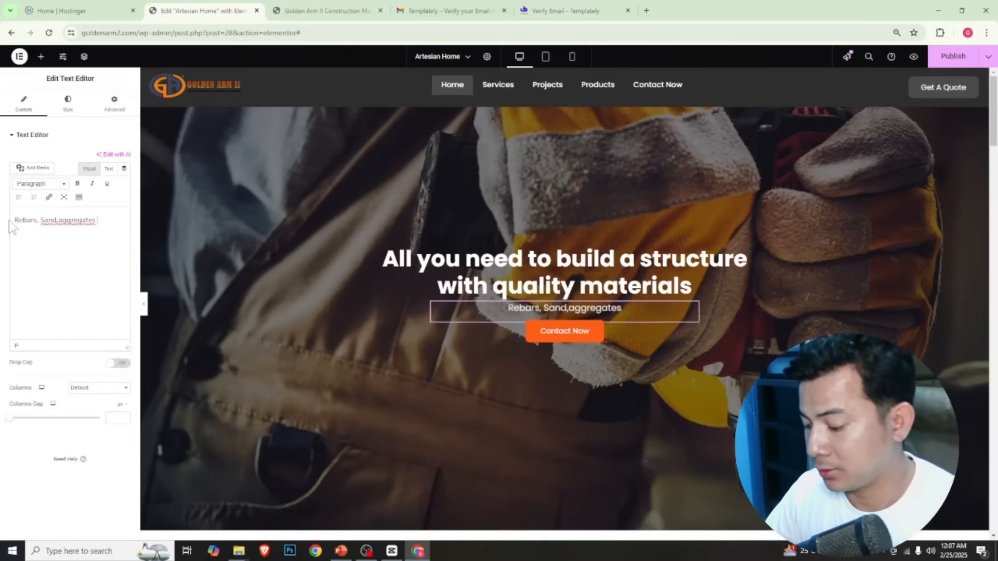
type("ement")
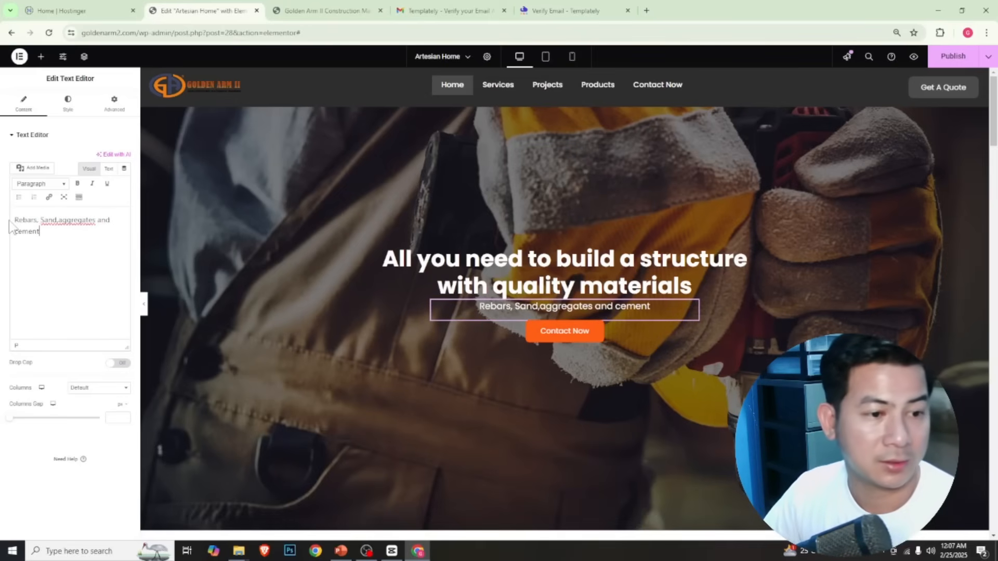
left_click(59, 220)
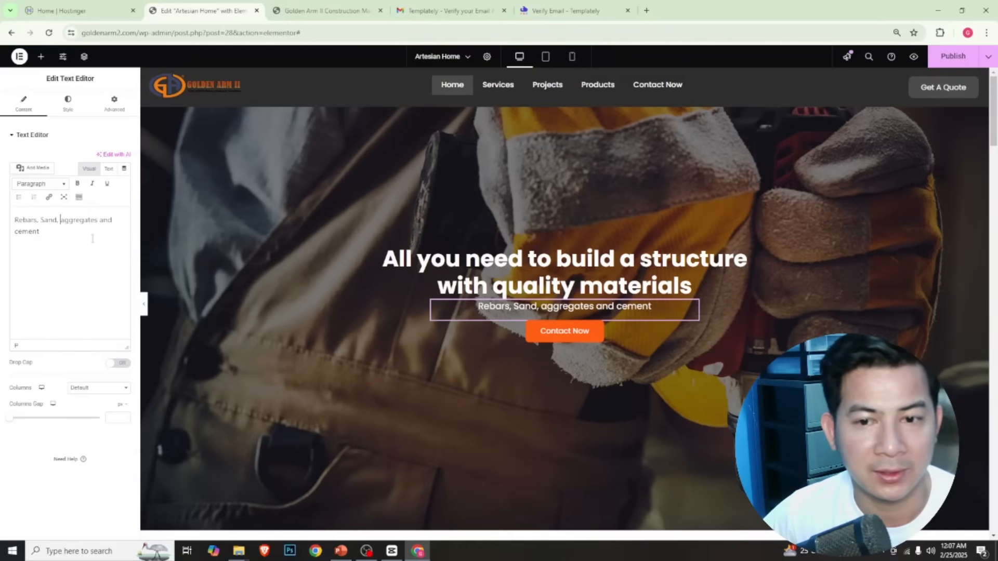
Open the hero section's style settings and bring up the media chooser for its background image
scroll(547, 421, "down", 1)
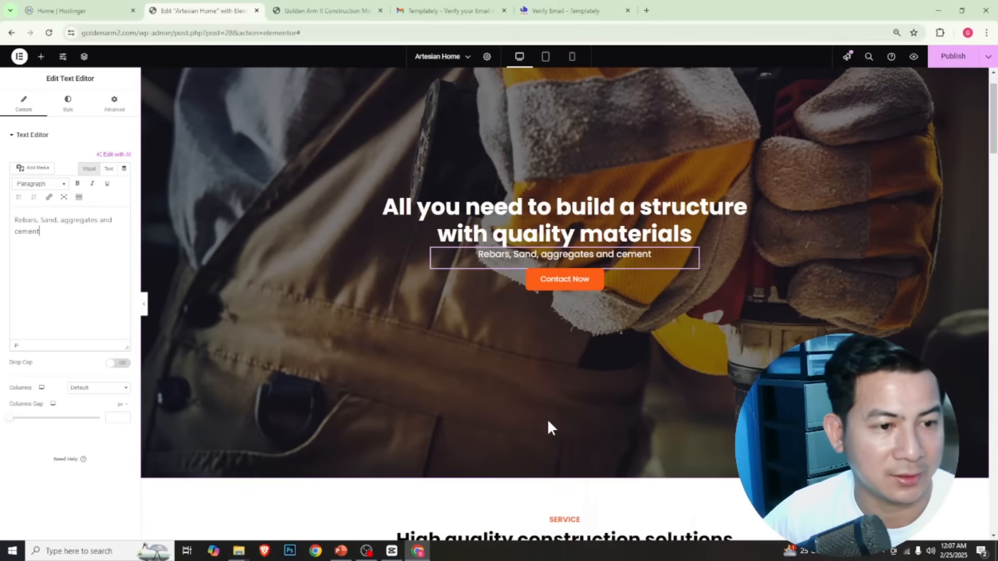
scroll(547, 421, "up", 1)
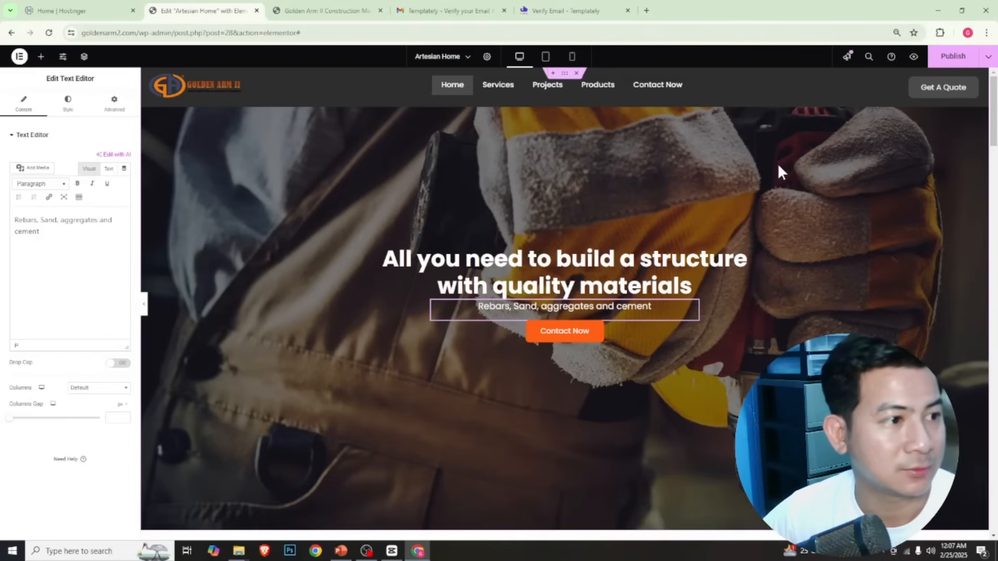
right_click(466, 168)
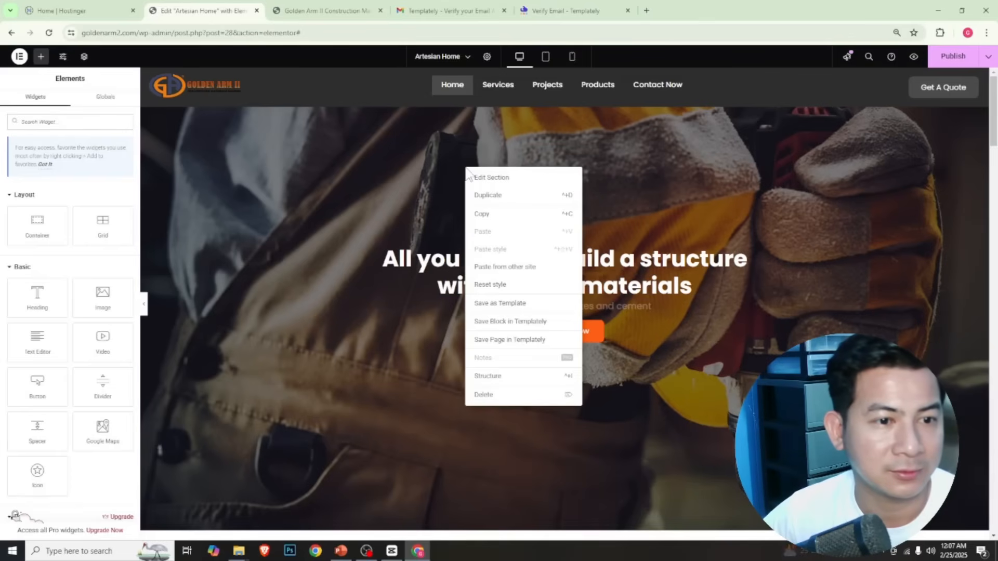
left_click(502, 179)
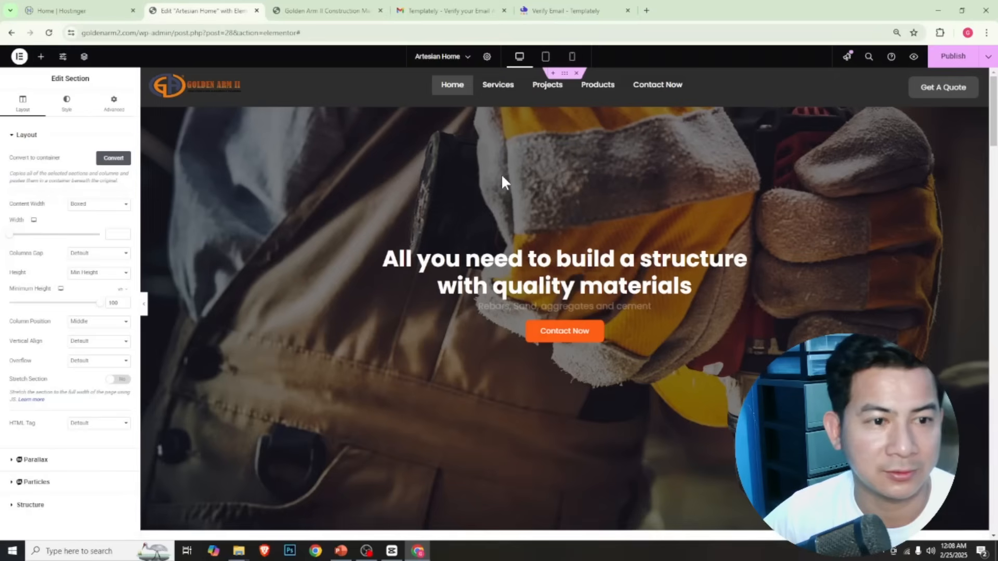
left_click(66, 105)
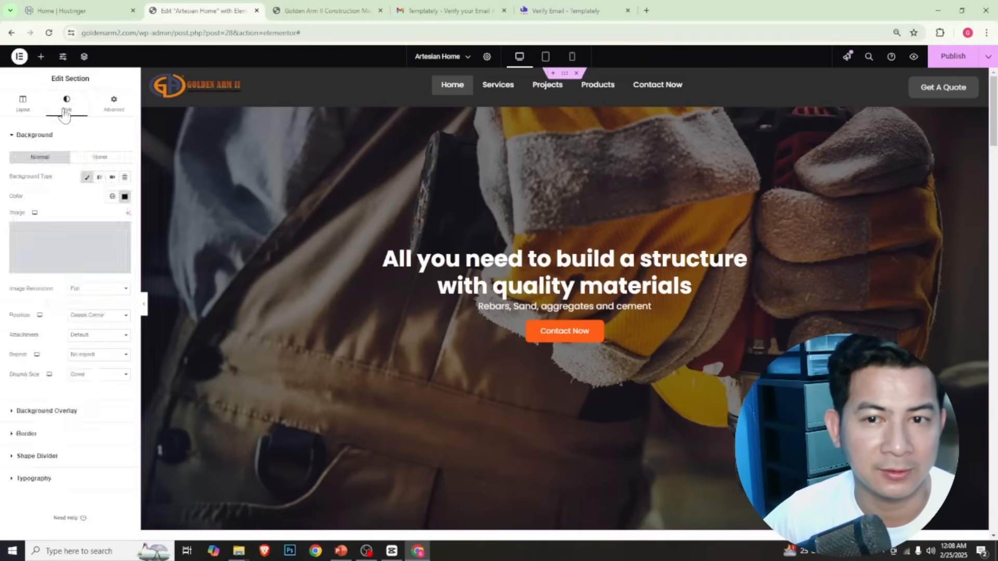
left_click(68, 242)
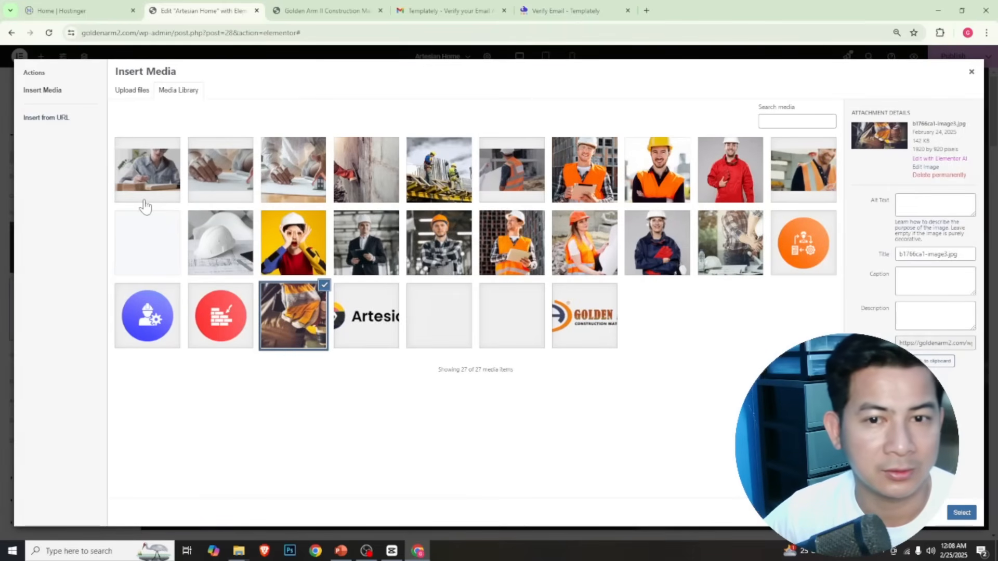
Upload the image heavy-machinery-used-construction-industry-engineering-scaled from the Golden arm Website folder to the media library
left_click(129, 94)
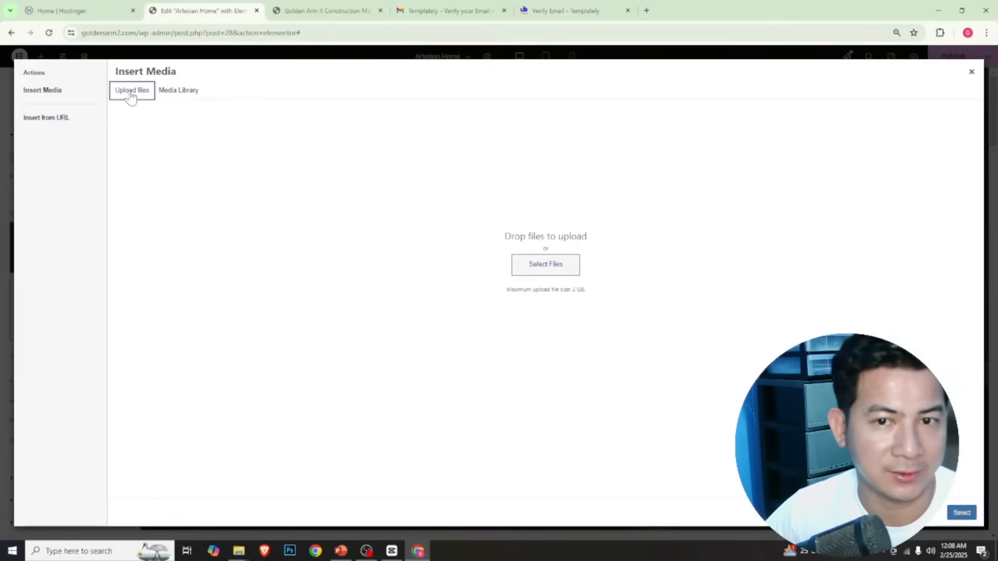
left_click(565, 275)
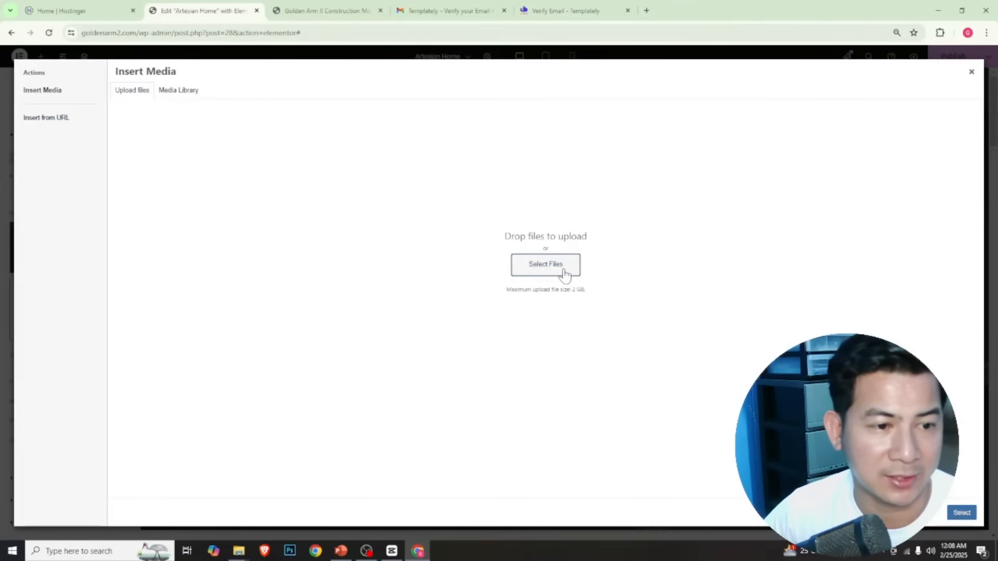
left_click(564, 268)
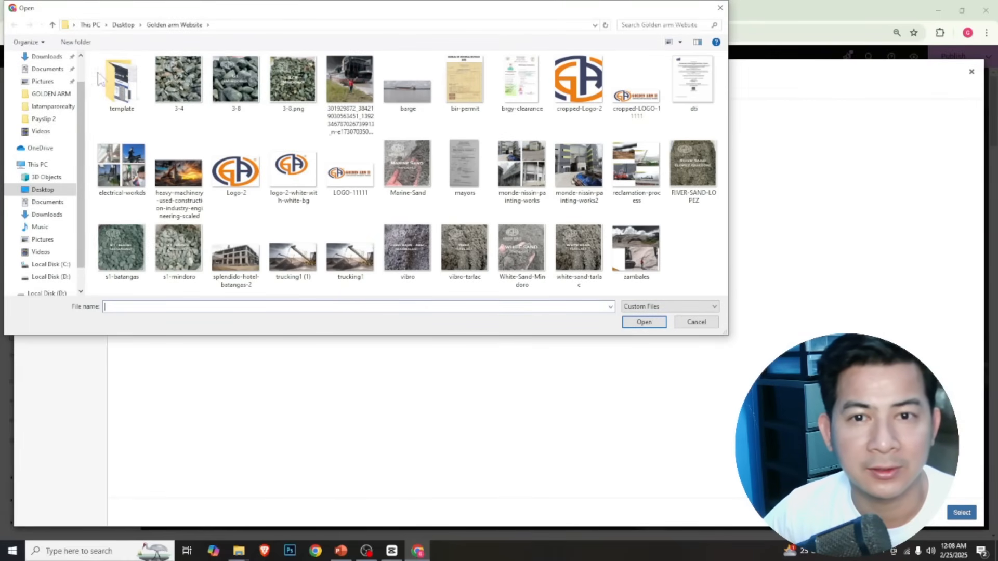
left_click(177, 175)
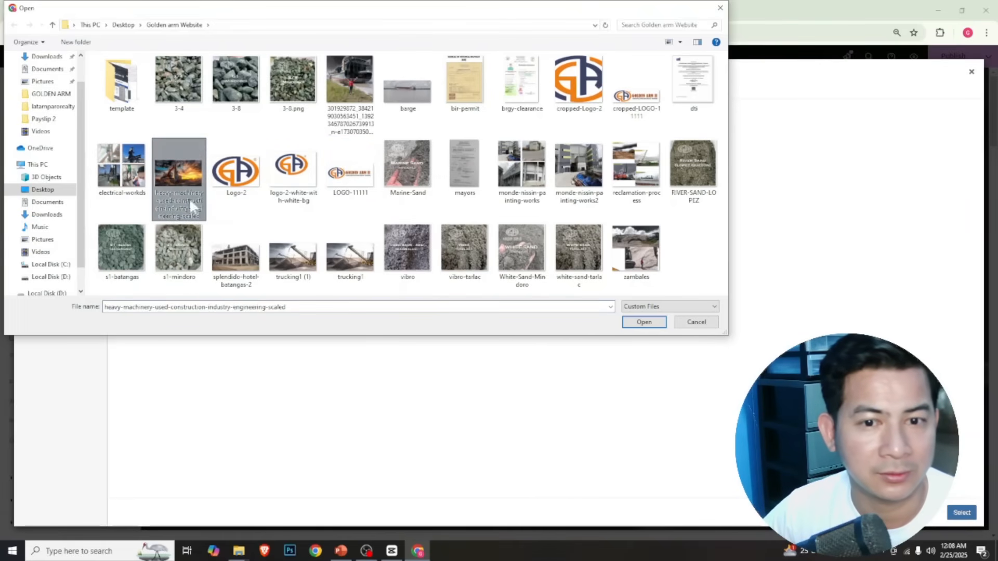
left_click(645, 322)
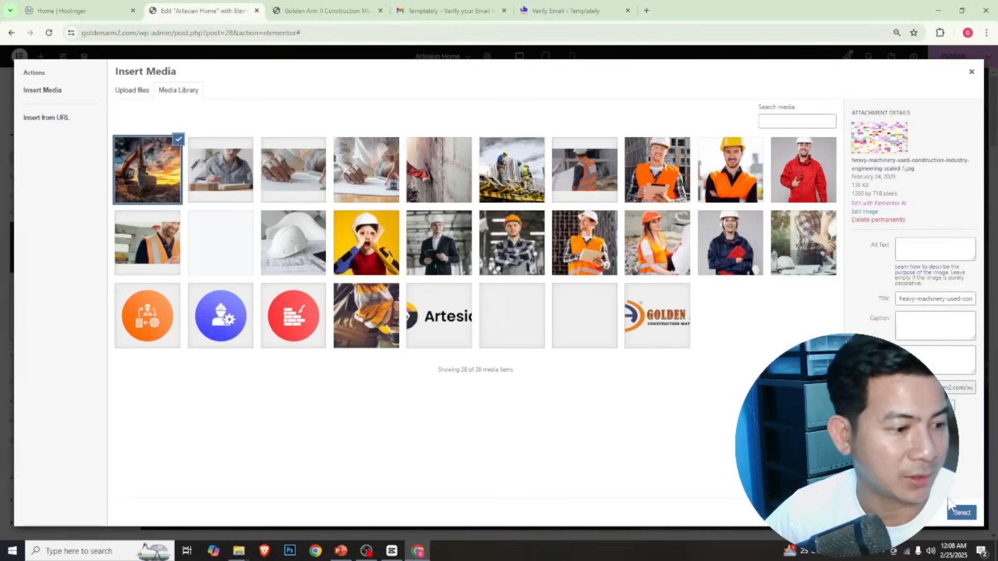
Set the uploaded heavy machinery image's alt text to "Backhoe and construction materials"
left_click(934, 244)
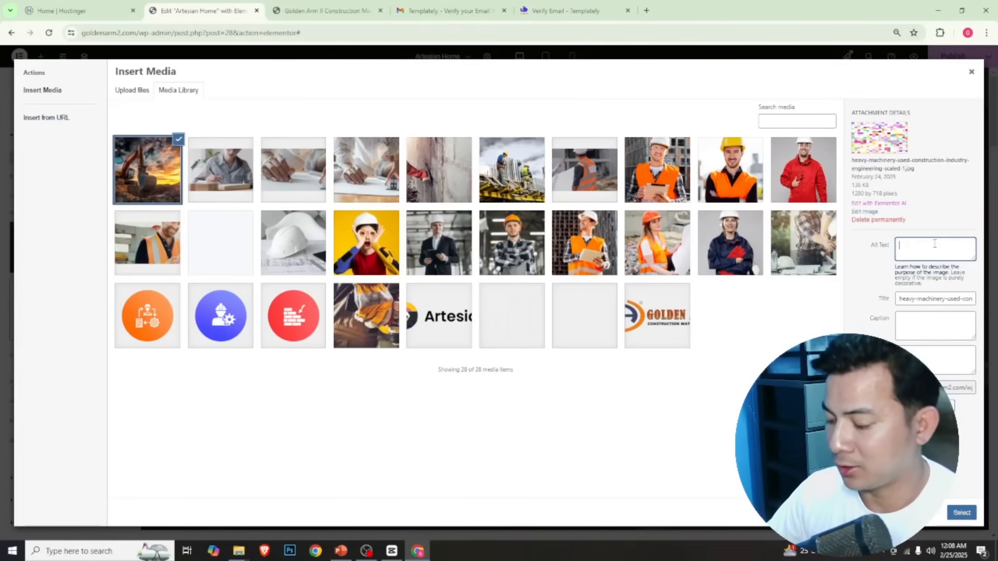
type("Ba")
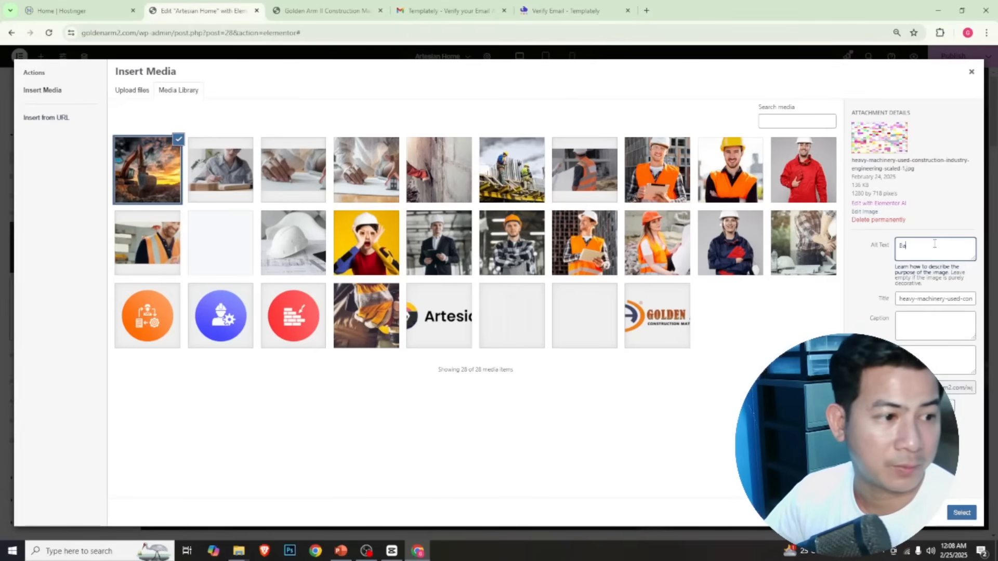
type("ckhoe")
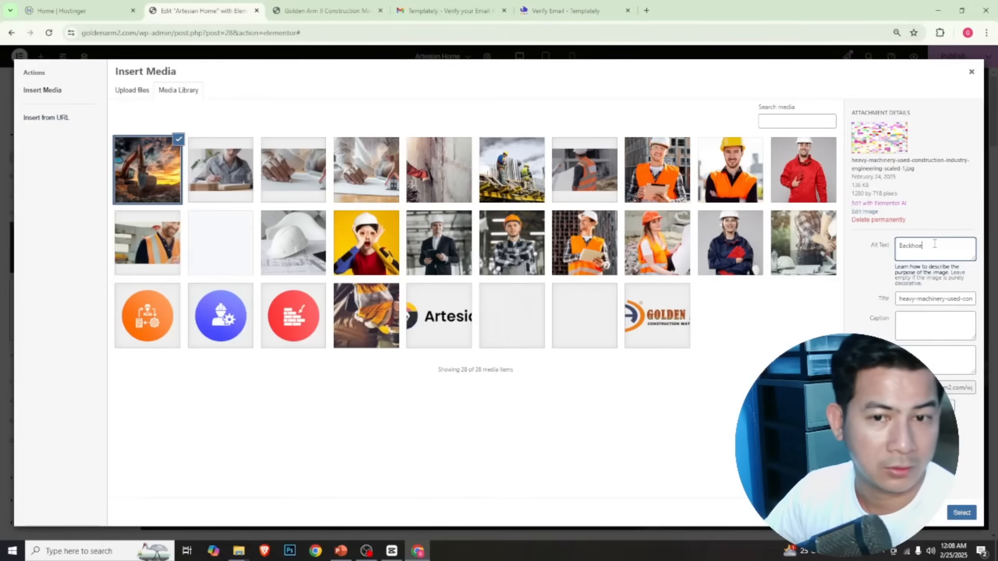
type(" and construction")
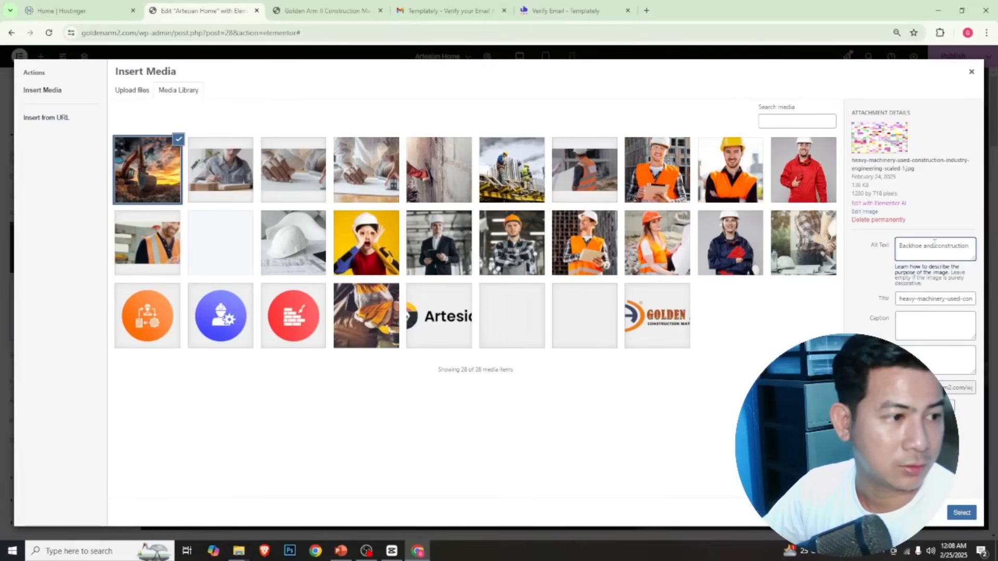
type(" mater")
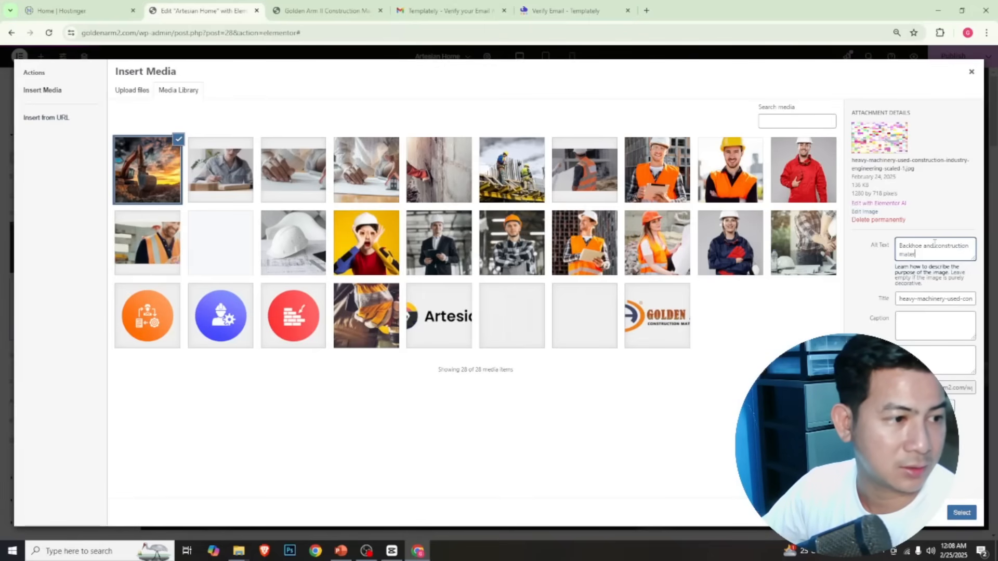
type("ials")
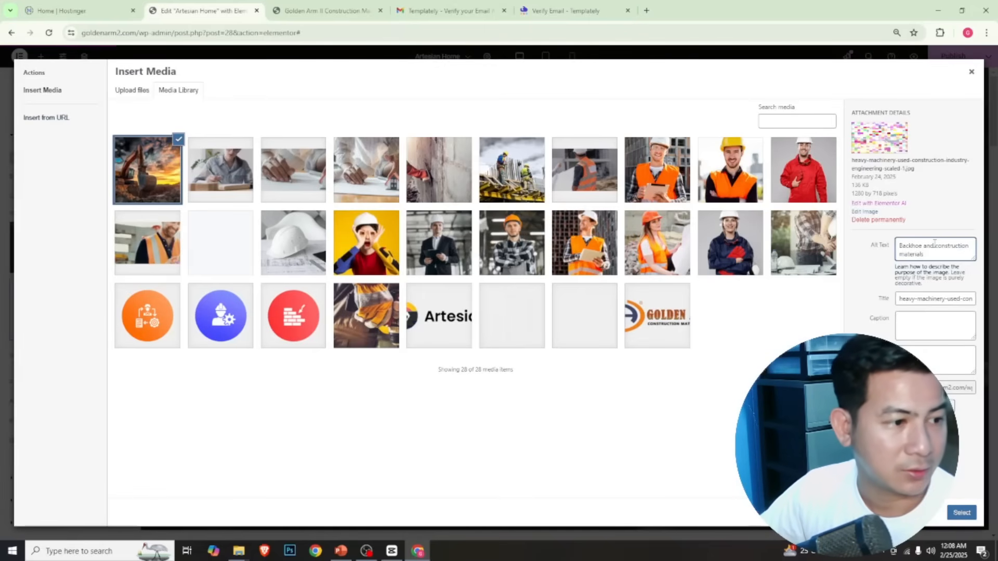
left_click(923, 352)
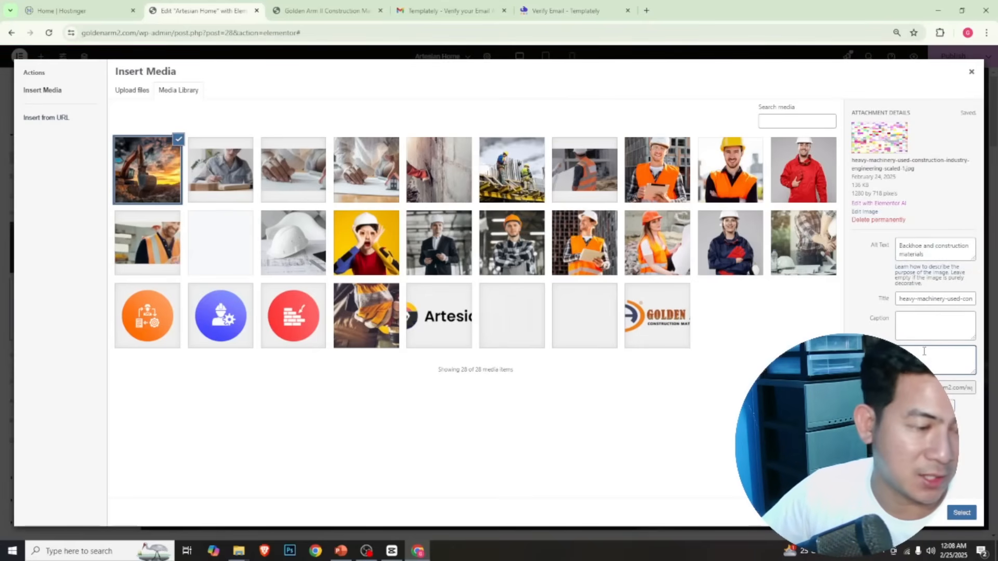
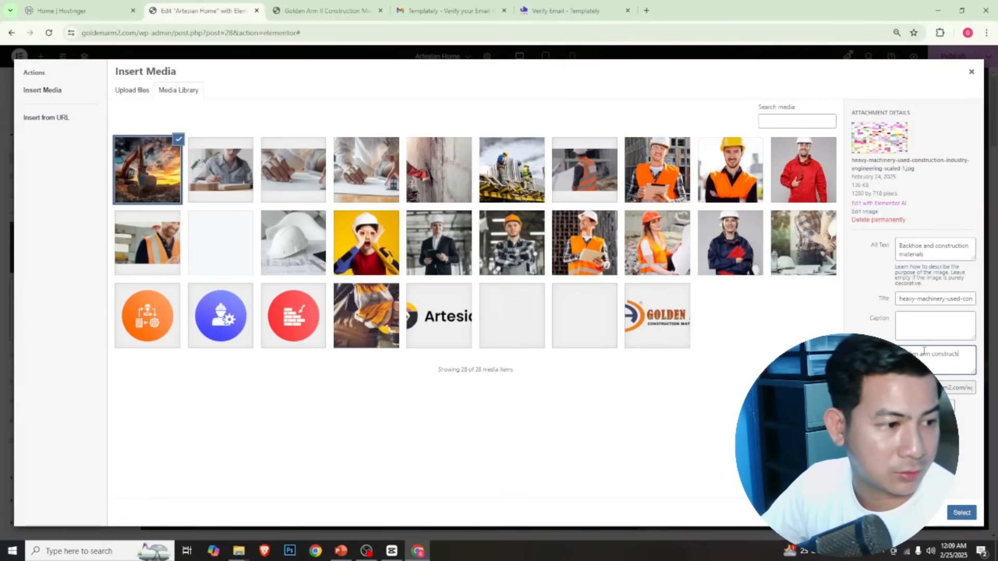
Complete the image's description as "Golden arm construction equipments" and insert the image as the hero section background
type("truction")
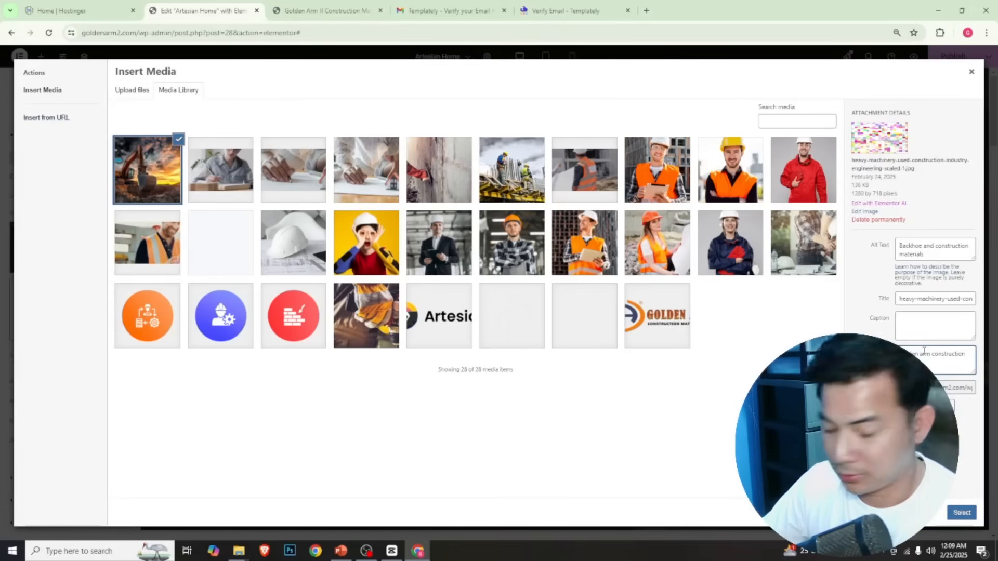
type("equipment")
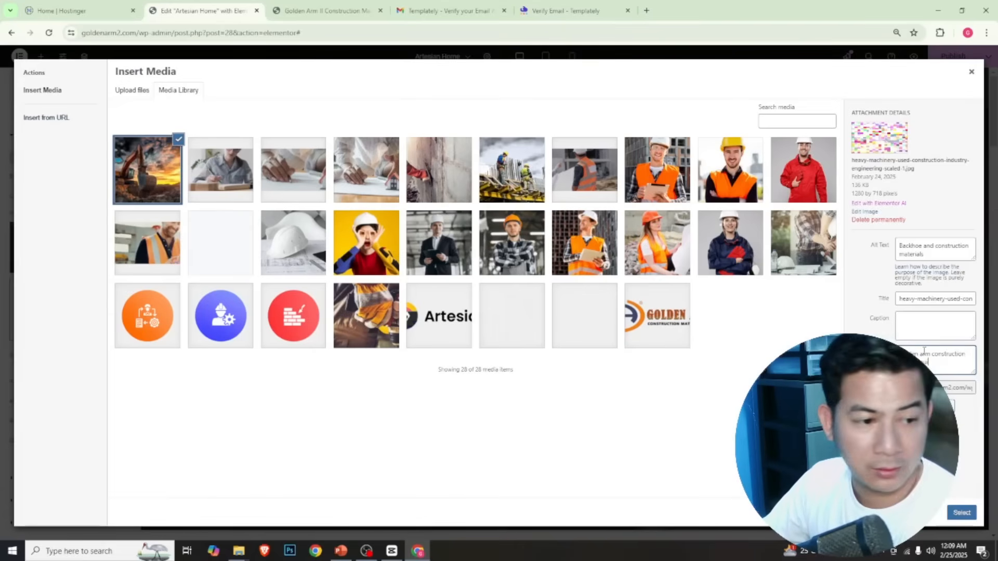
type("s")
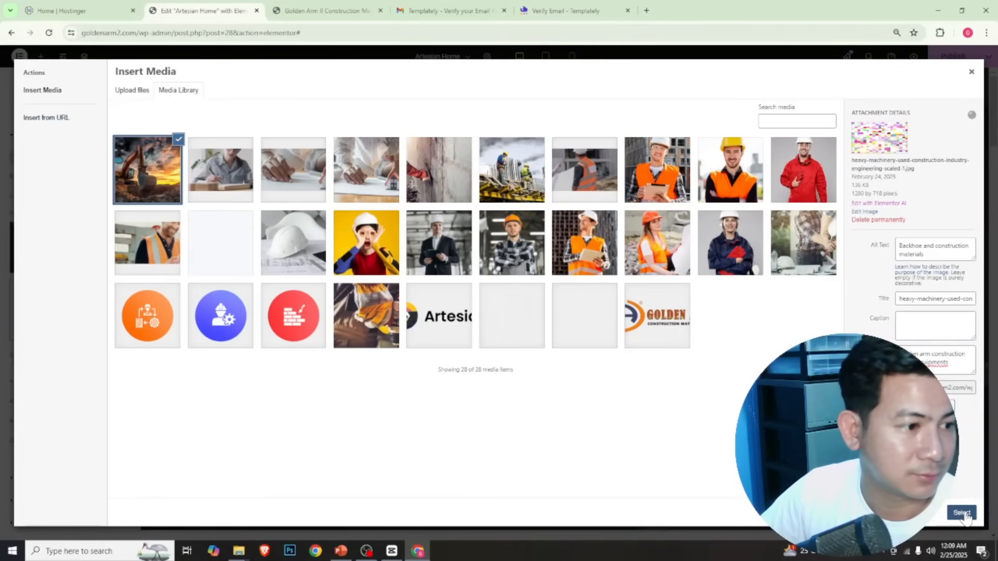
left_click(963, 514)
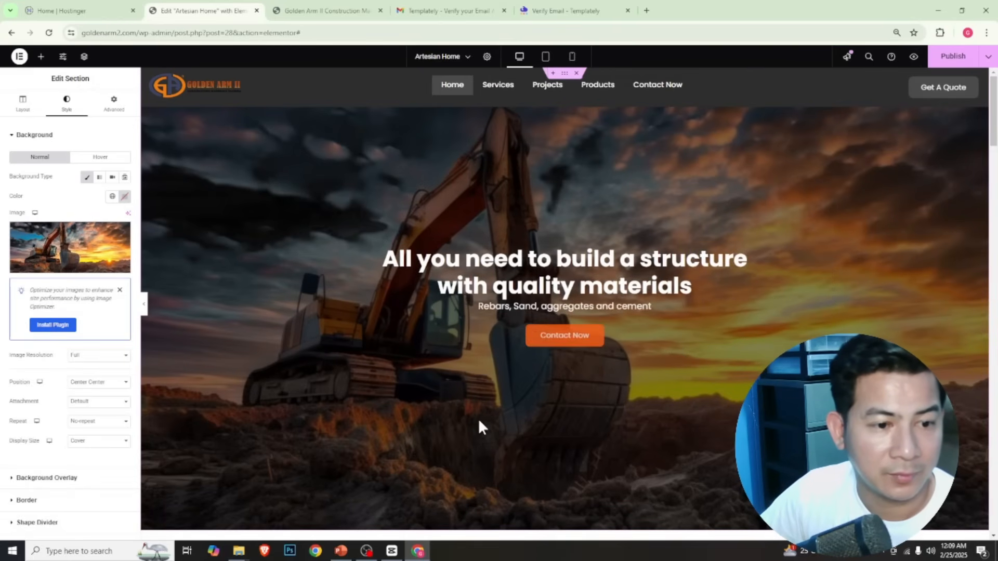
Shorten the heading of the Service section to "High quality construction solutions"
scroll(478, 421, "down", 3)
scroll(478, 420, "up", 2)
scroll(479, 420, "down", 3)
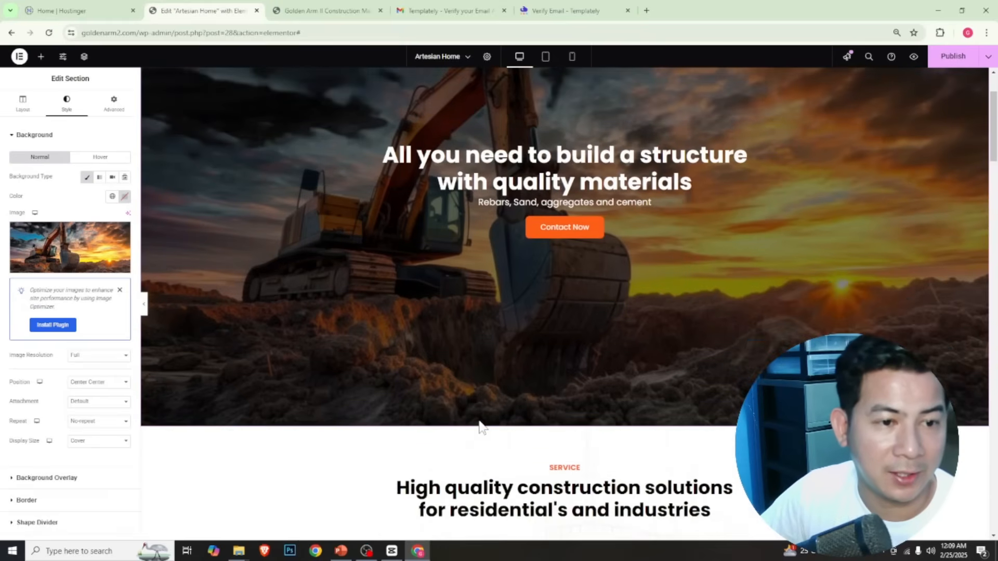
scroll(479, 420, "up", 3)
scroll(479, 420, "down", 5)
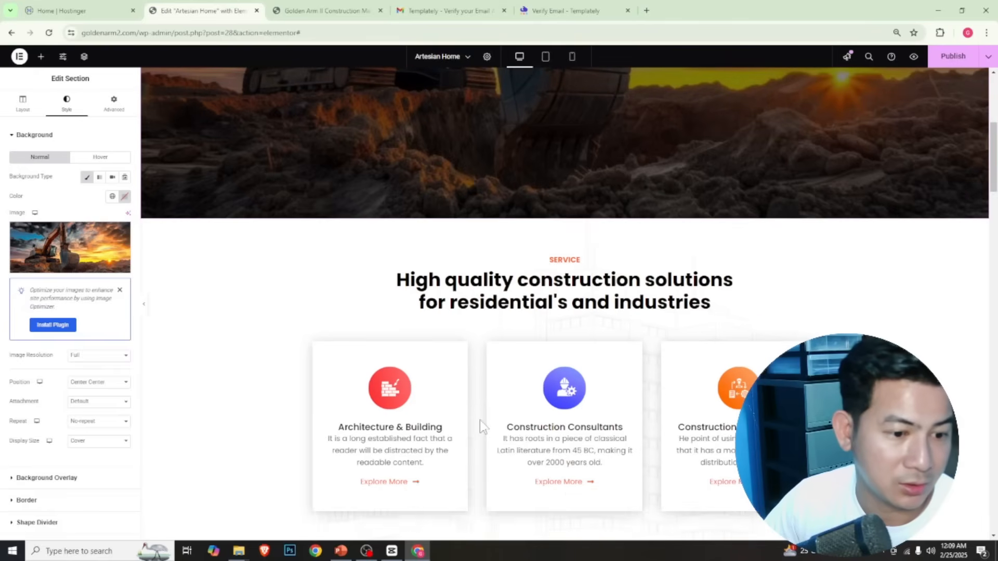
scroll(479, 420, "down", 2)
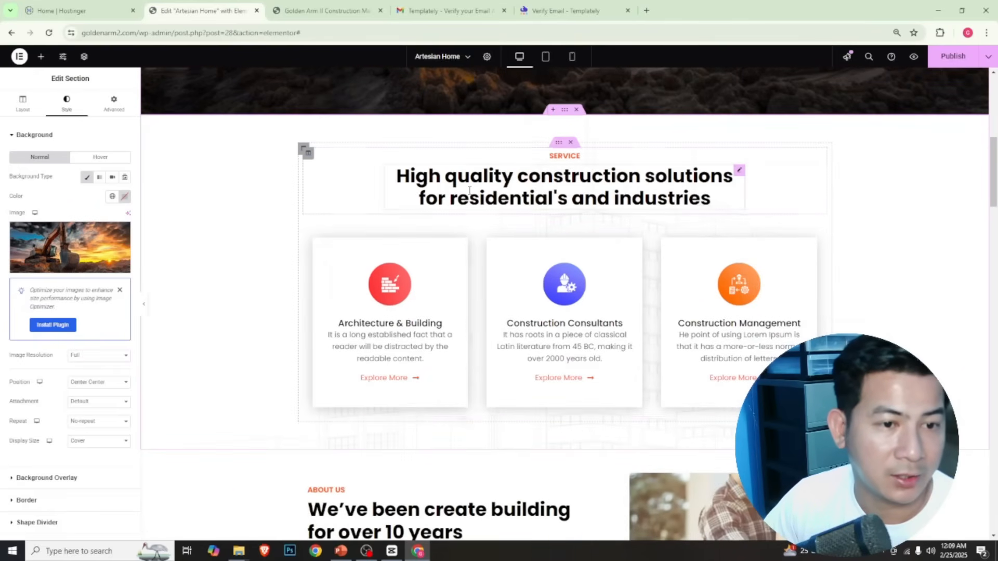
left_click(554, 190)
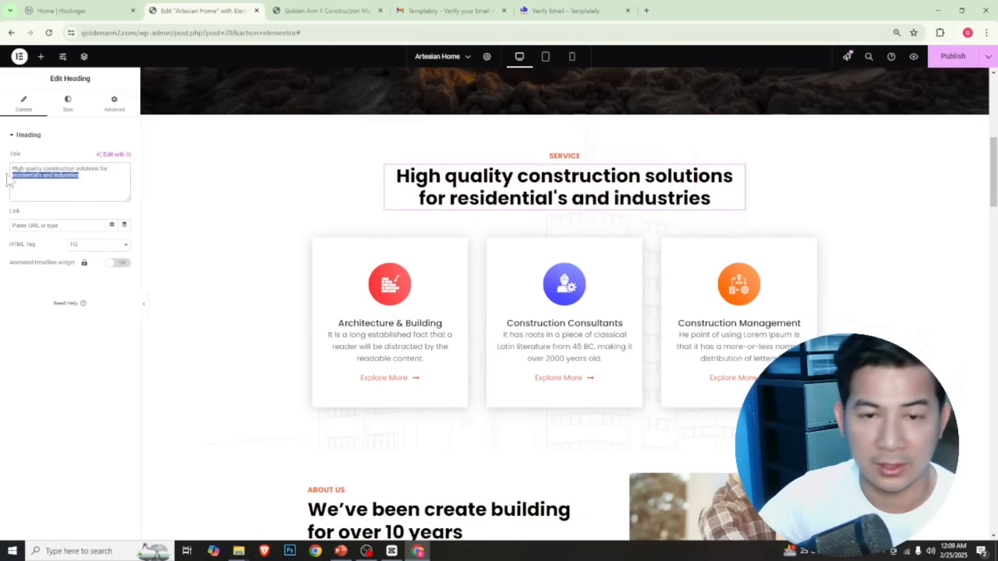
key("BackSpace")
key("BackSpace")
key("BackSpace")
key("BackSpace")
key("BackSpace")
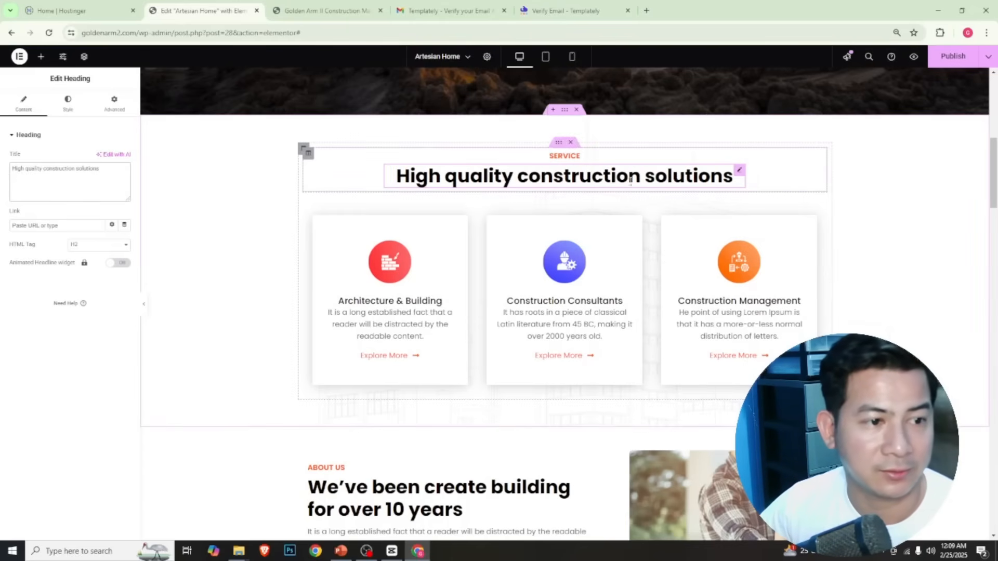
Change the small "Service" label above that heading to "Products"
left_click(579, 156)
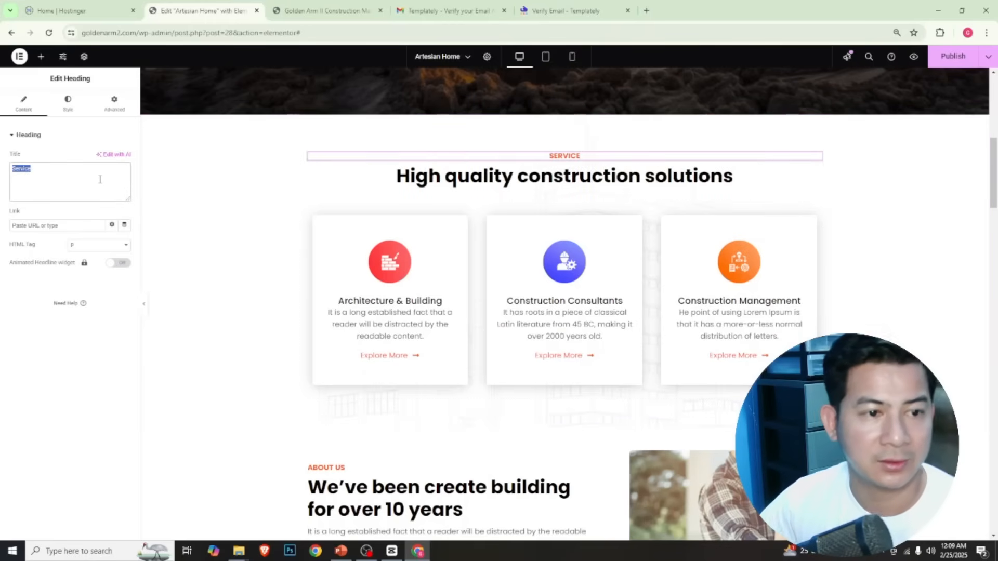
type("Pr")
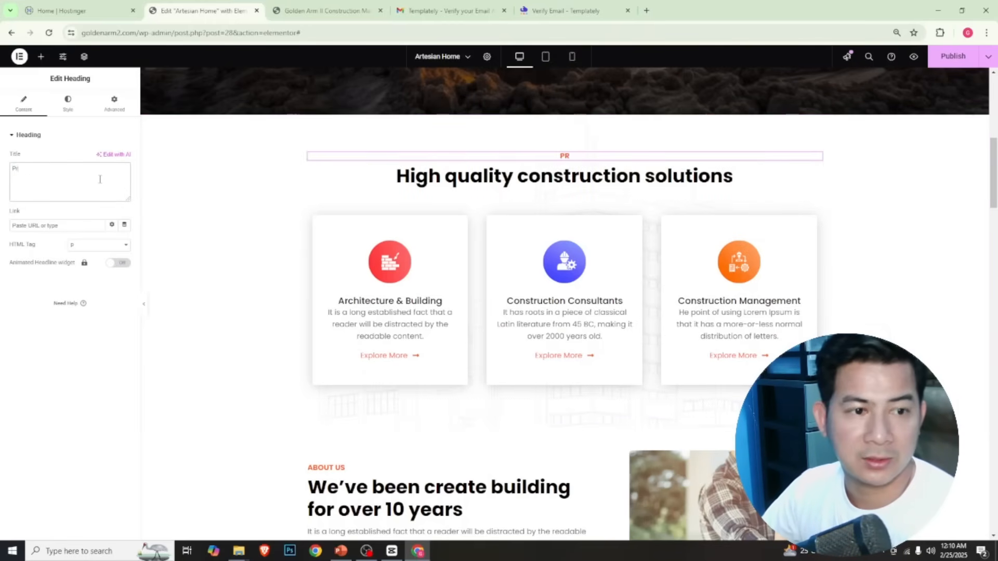
type("oducts")
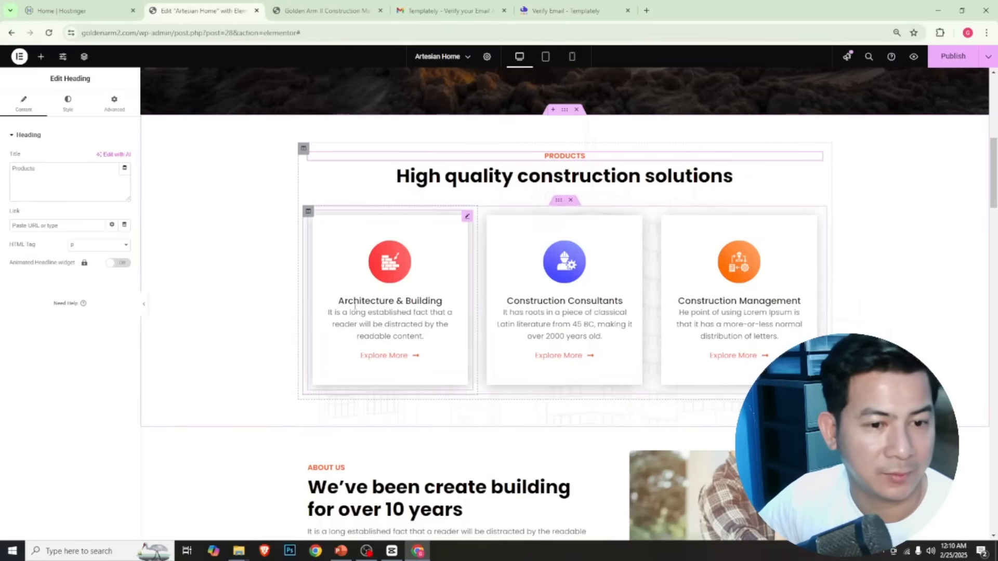
Open the hero section's Contact Now button for editing
scroll(604, 324, "down", 3)
scroll(609, 330, "up", 9)
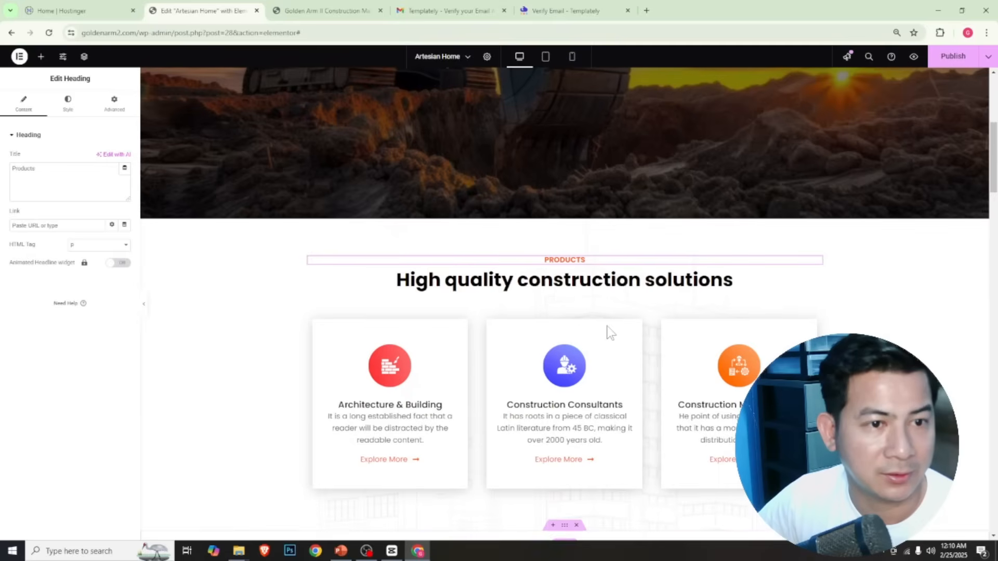
scroll(608, 333, "up", 1)
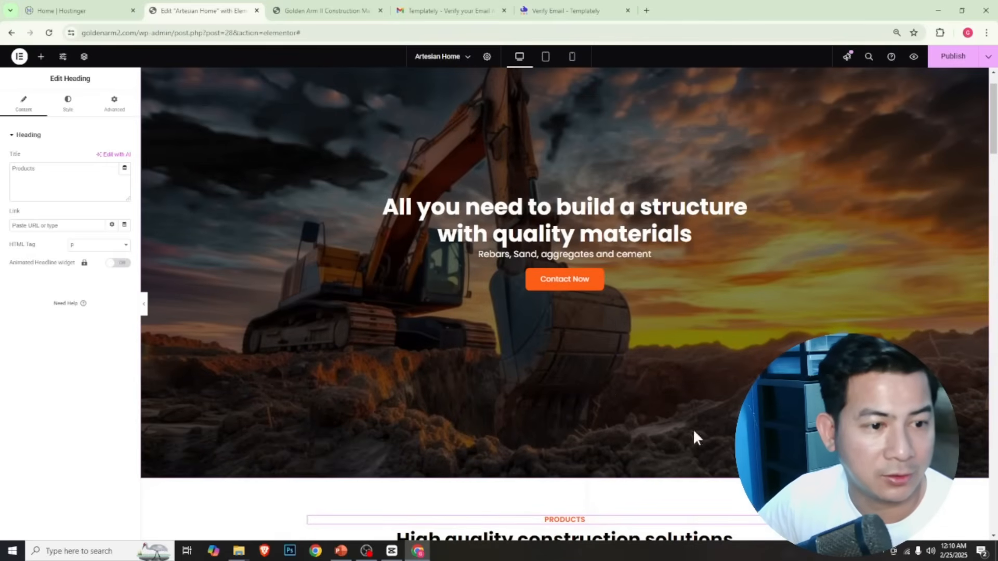
left_click(573, 287)
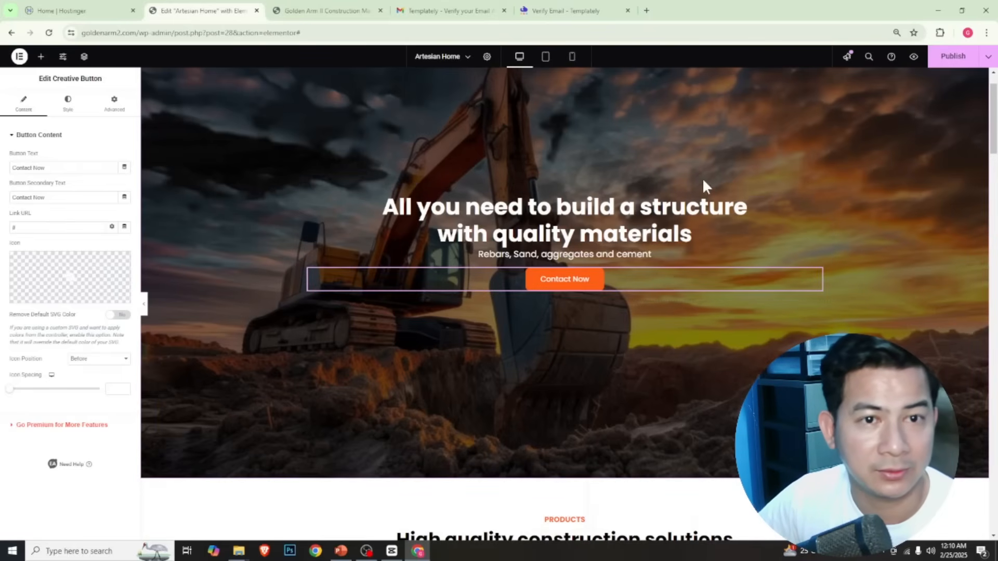
Test the hero's Contact Now button on the live homepage and reload goldenarm2.com without the trailing "#"
left_click(327, 10)
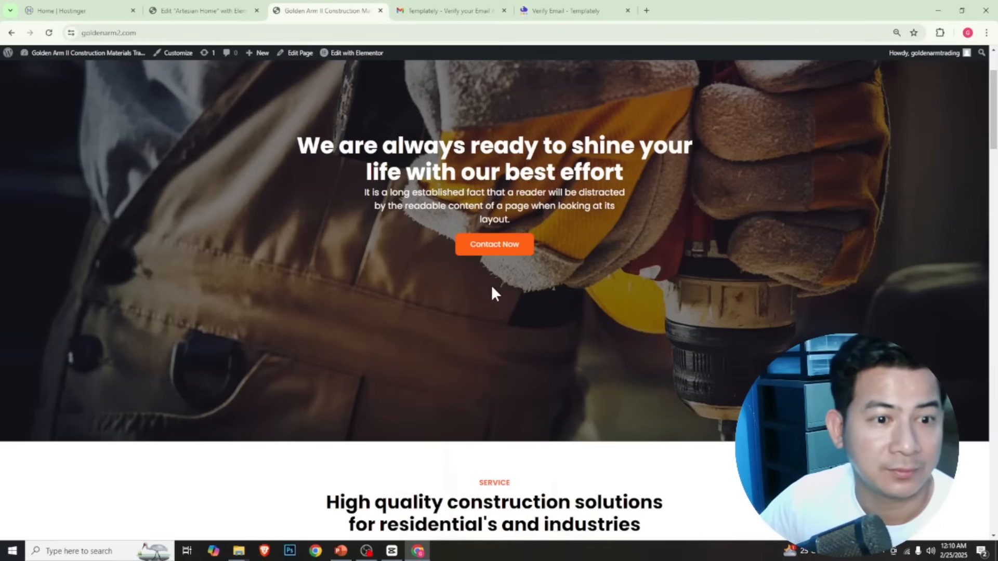
scroll(513, 273, "up", 2)
scroll(510, 266, "down", 5)
scroll(491, 279, "up", 4)
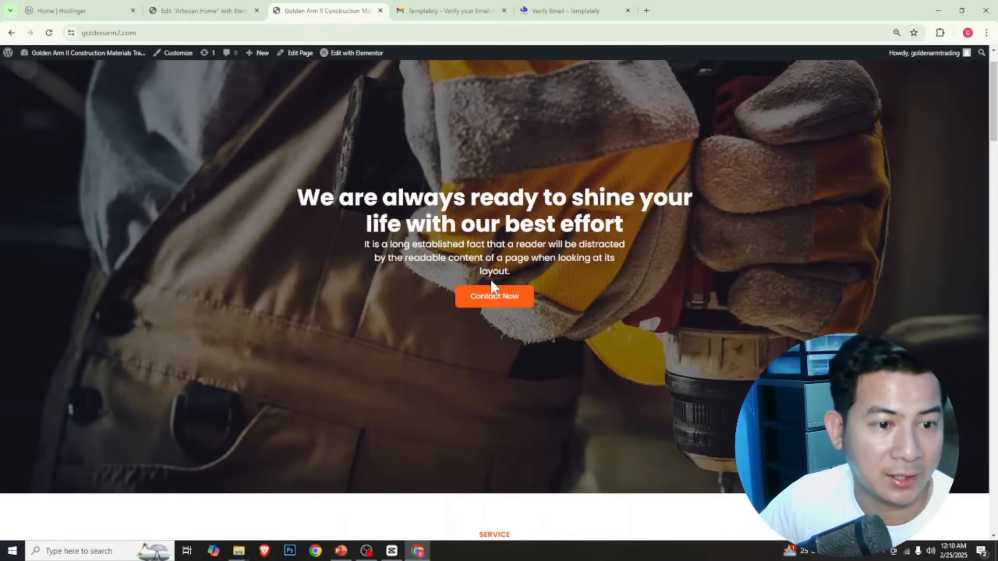
left_click(492, 296)
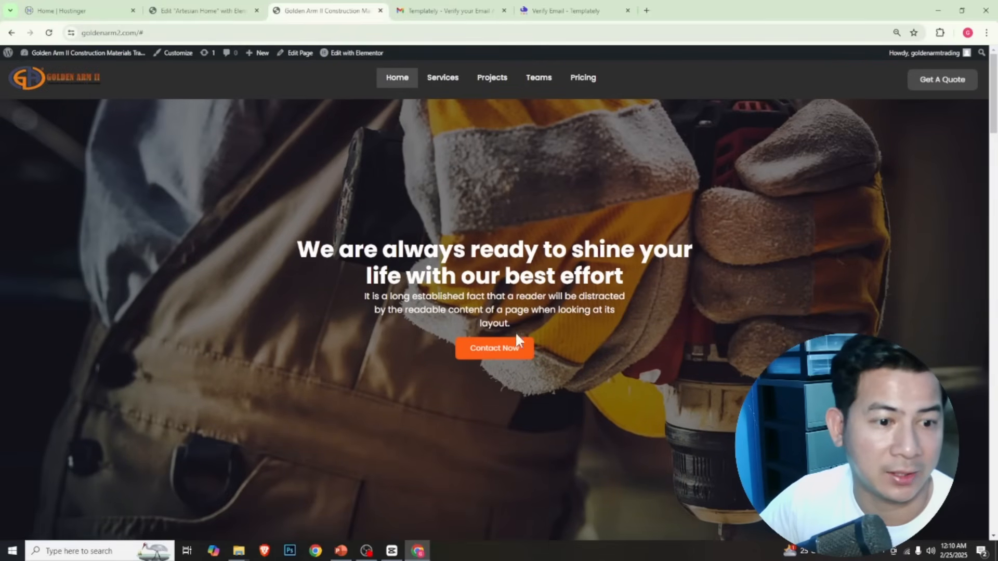
left_click(167, 33)
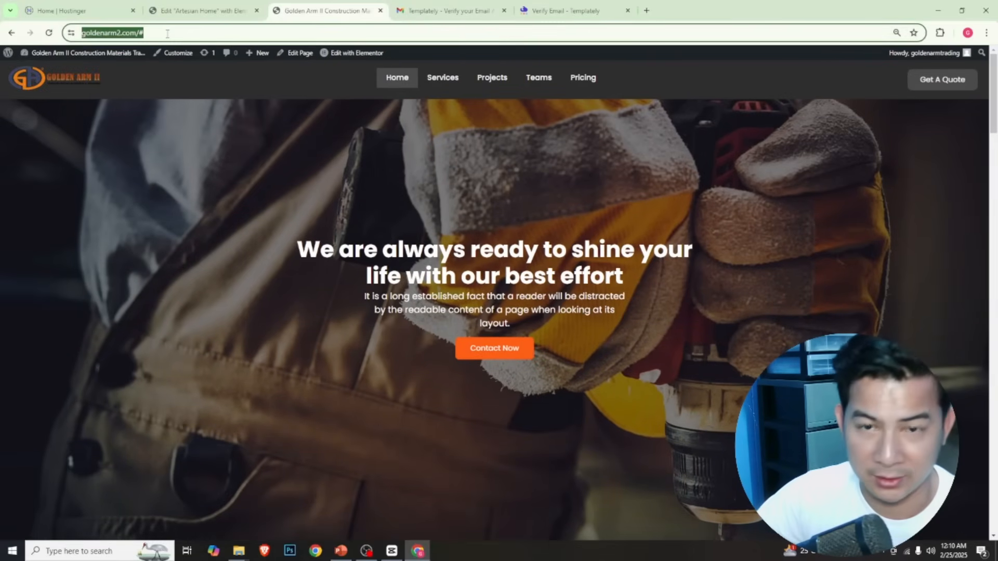
left_click(175, 33)
key("BackSpace")
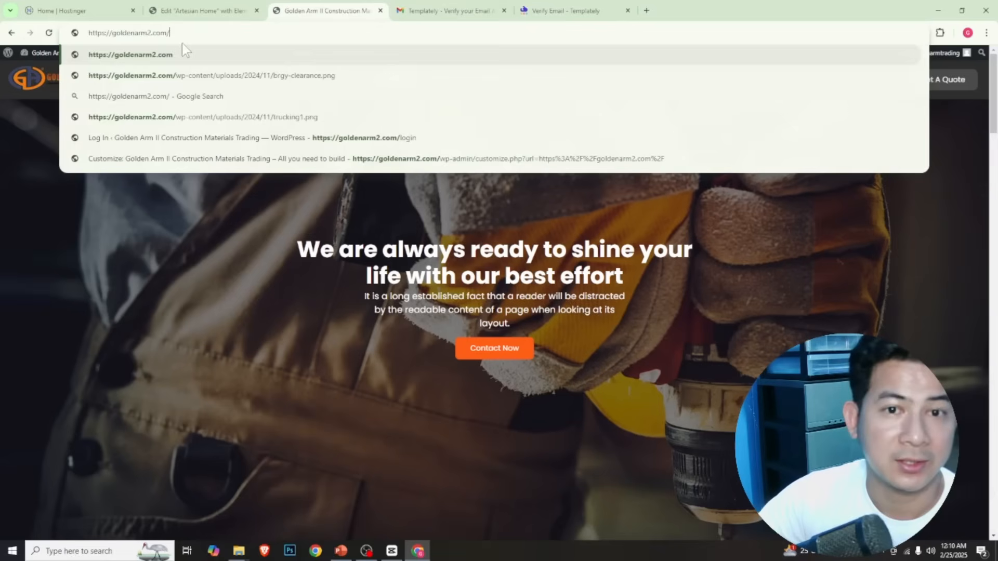
key("Return")
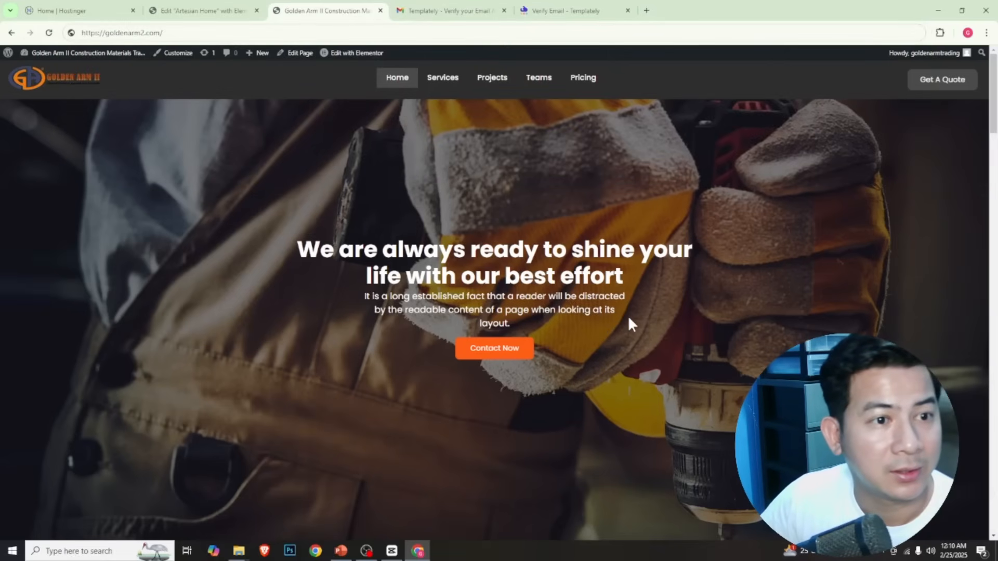
Open the site's Contact Now page and copy its full URL
left_click(83, 90)
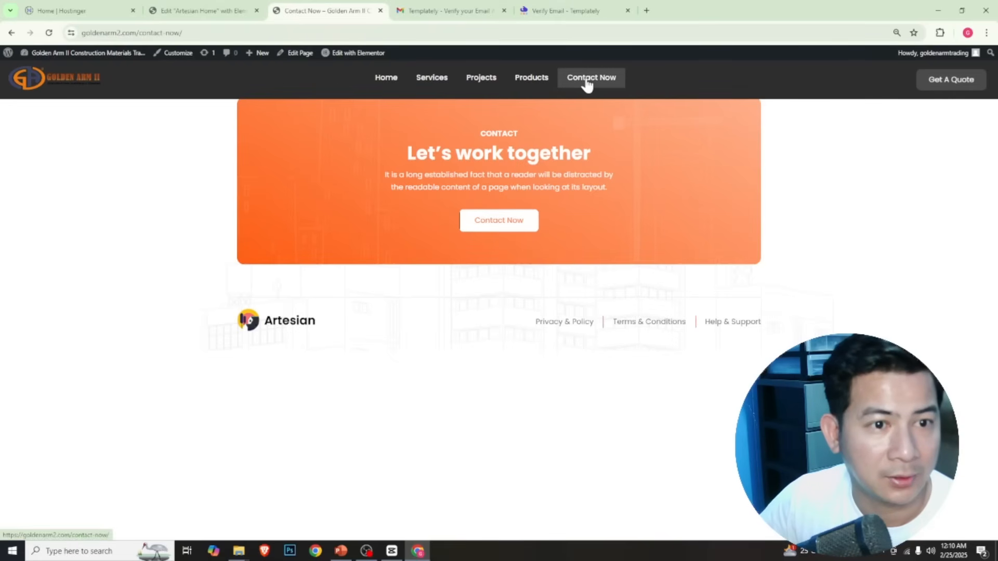
left_click(140, 36)
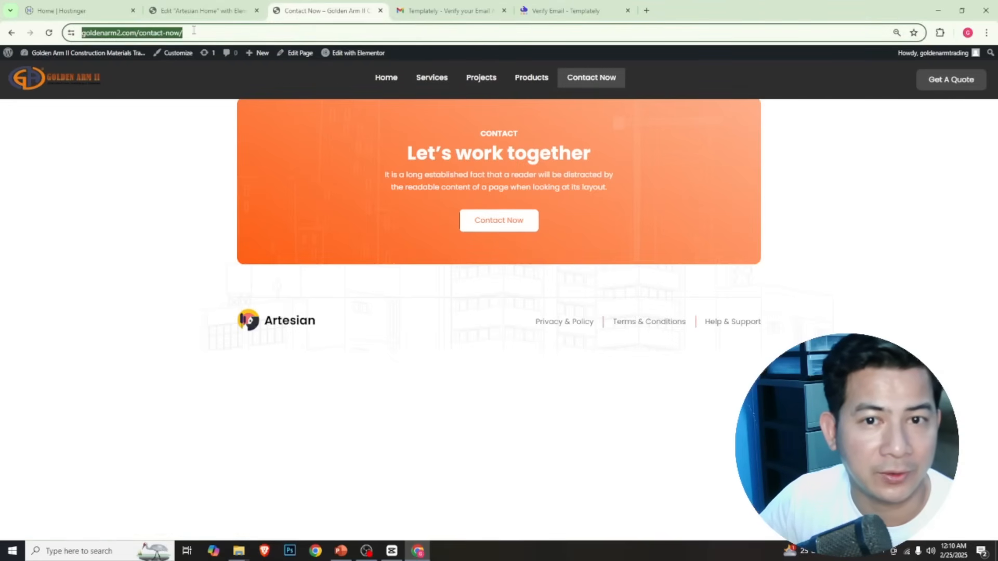
left_click(226, 34)
left_click_drag(236, 33, 78, 33)
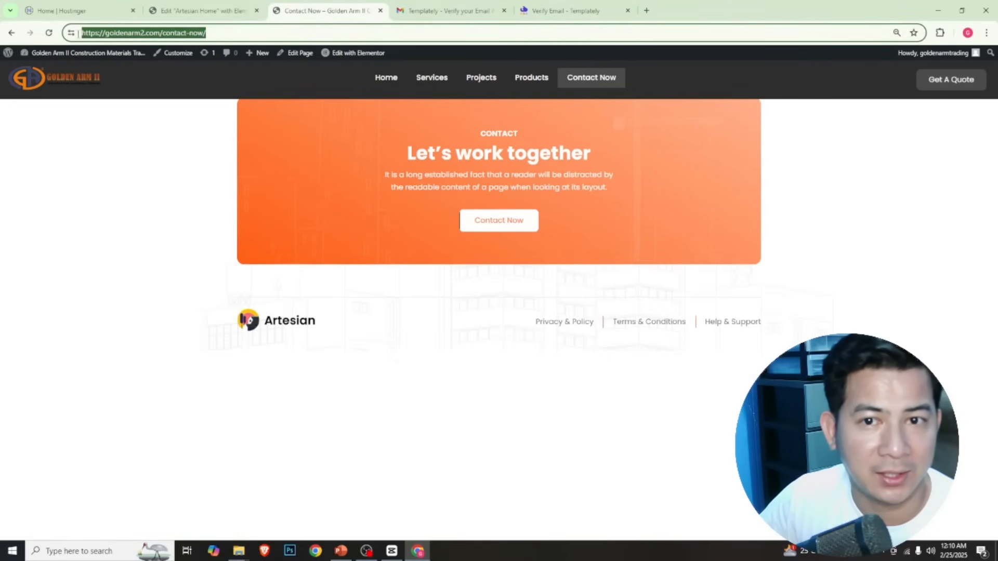
right_click(120, 38)
left_click(167, 129)
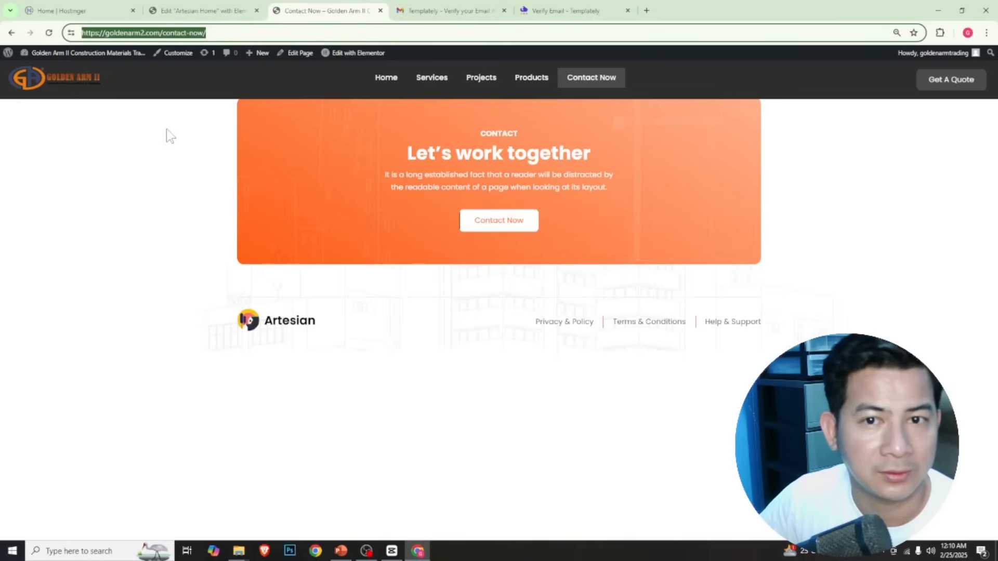
left_click(206, 11)
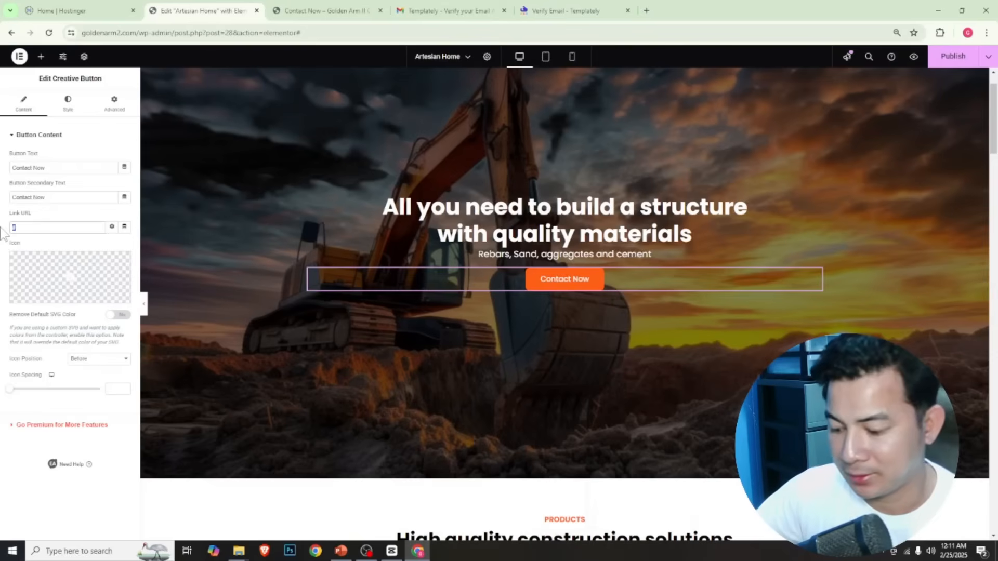
key("BackSpace")
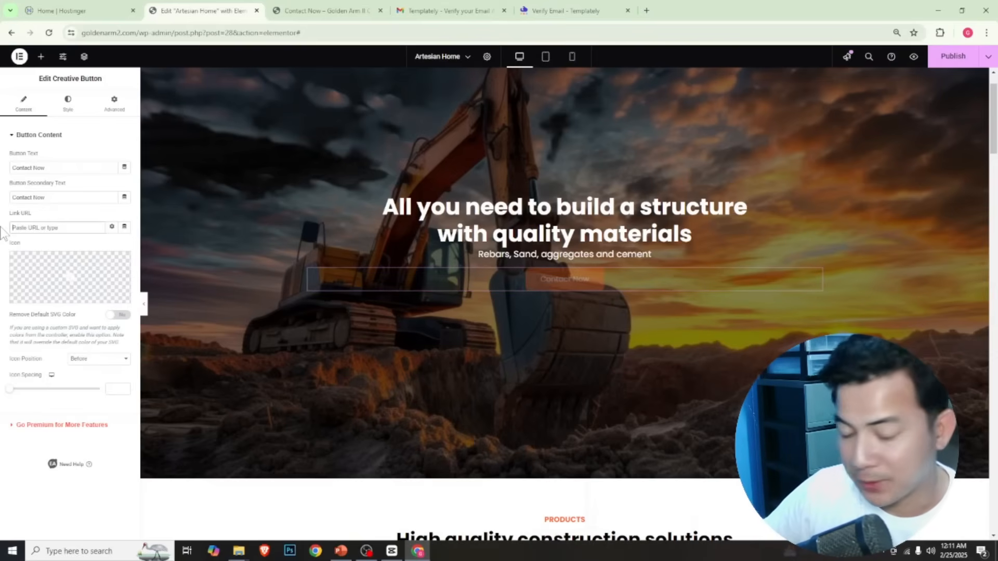
key("ctrl+v")
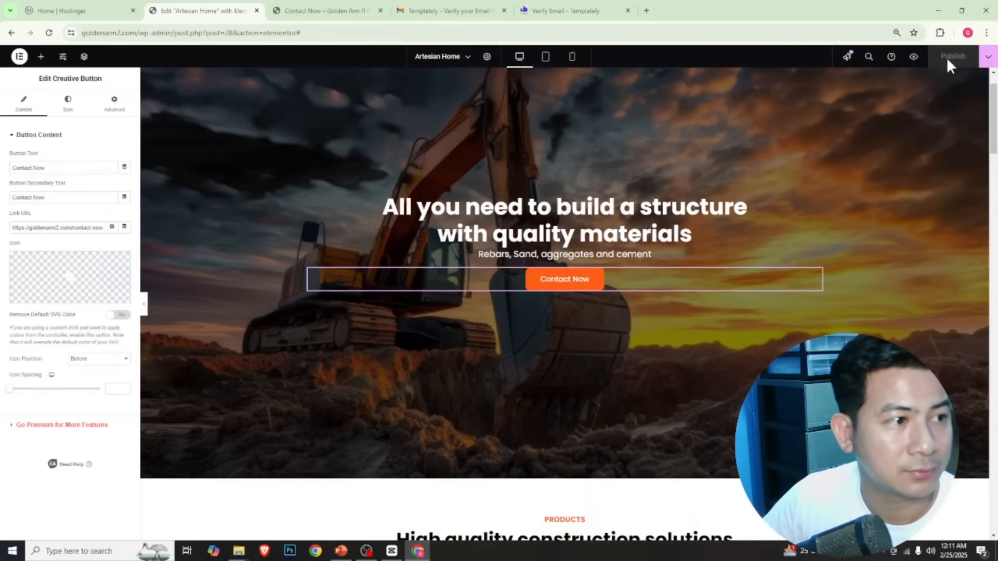
Reload the live homepage and review the hero section and the Products section
left_click(323, 11)
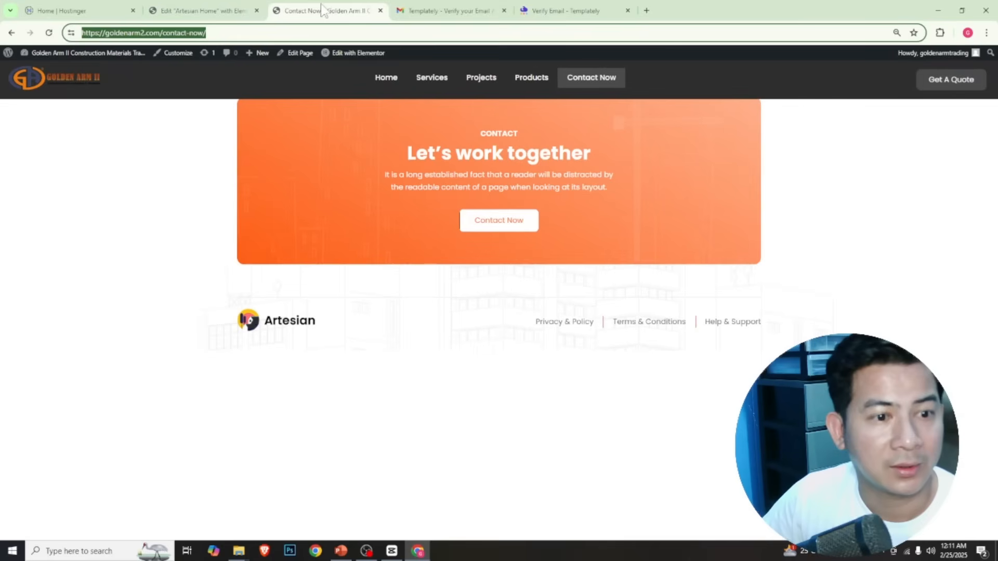
left_click(397, 83)
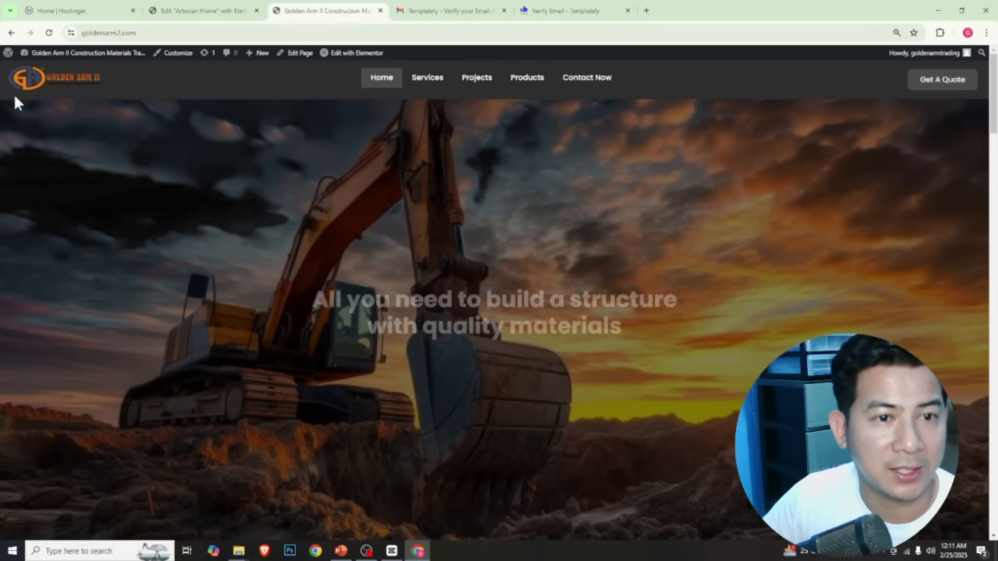
left_click(49, 33)
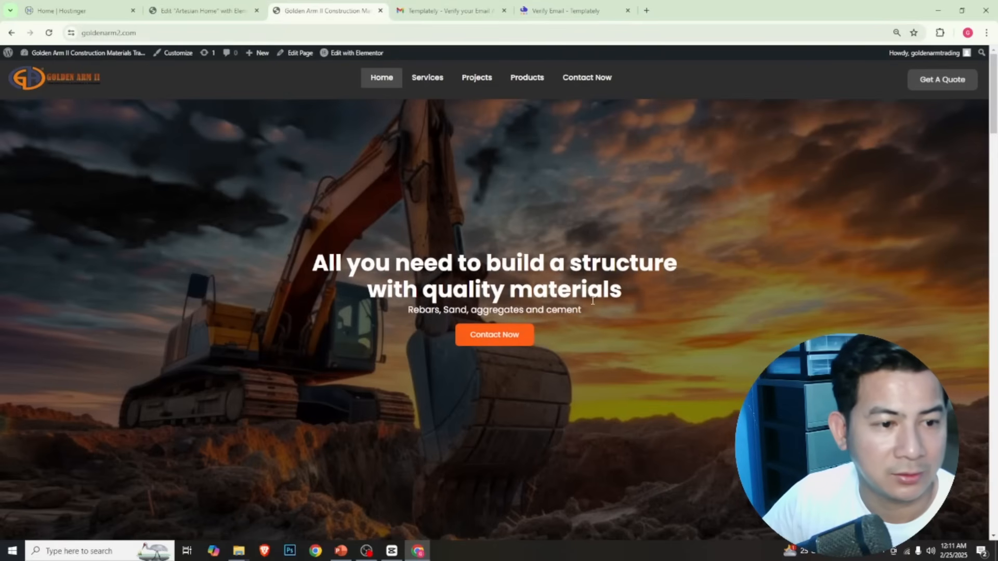
scroll(657, 305, "down", 2)
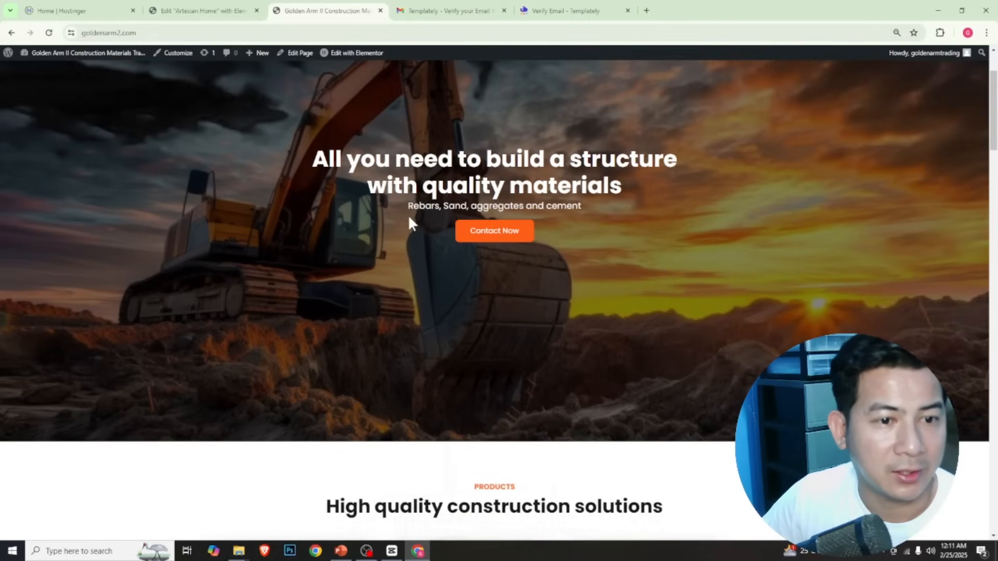
scroll(552, 345, "down", 3)
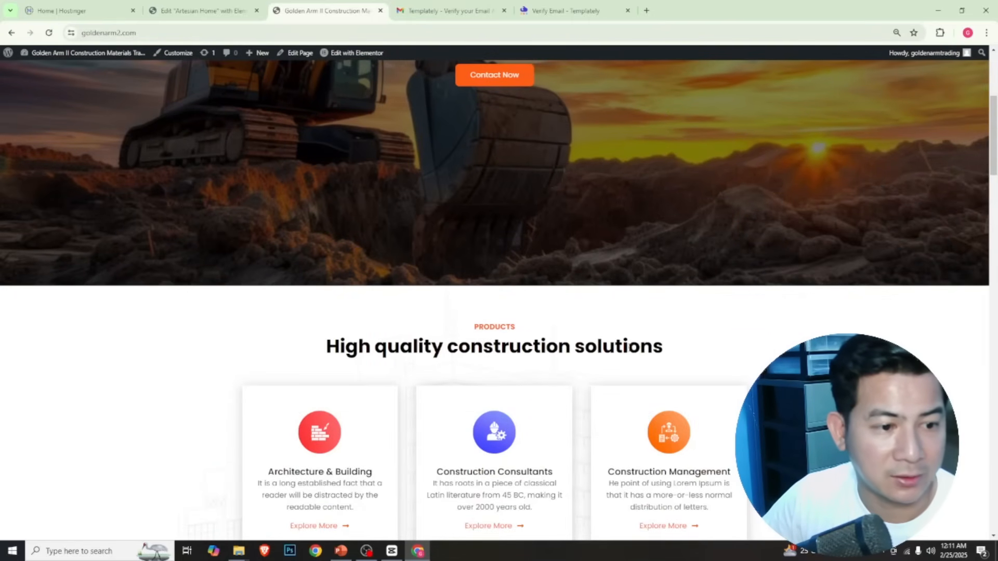
scroll(570, 218, "up", 3)
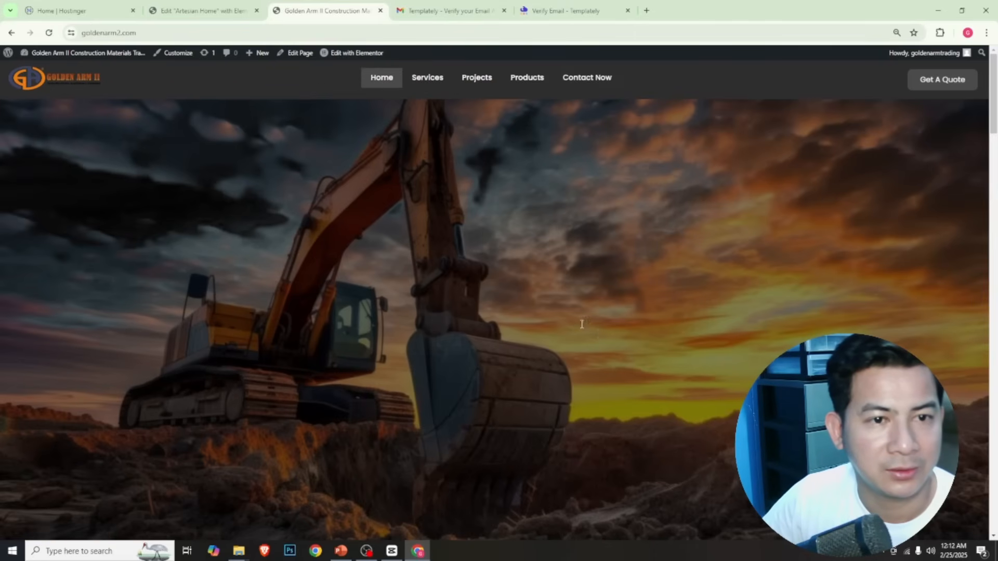
scroll(599, 338, "down", 8)
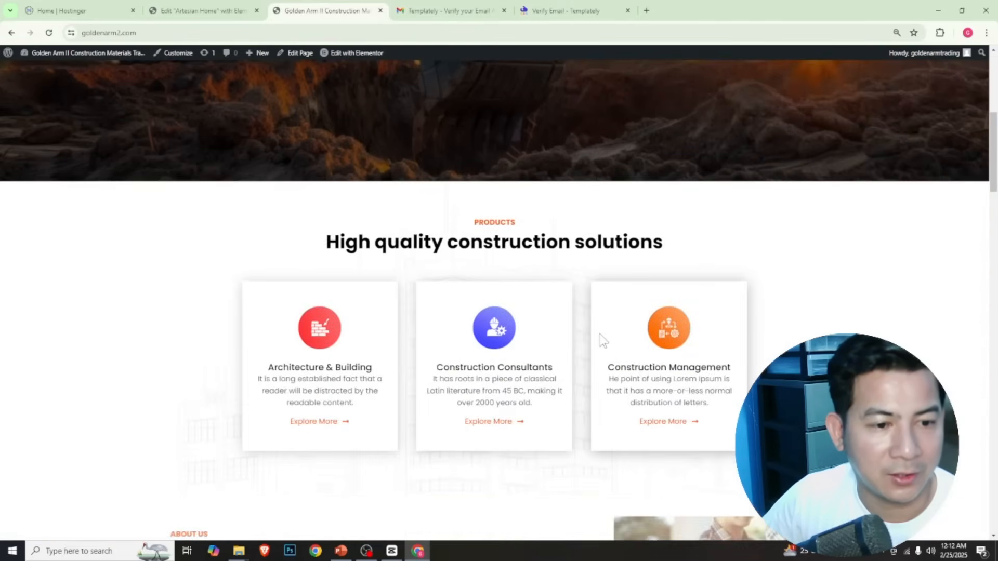
Review the About Us section on the live homepage, then return to the Elementor editor
scroll(600, 335, "down", 4)
scroll(599, 335, "down", 2)
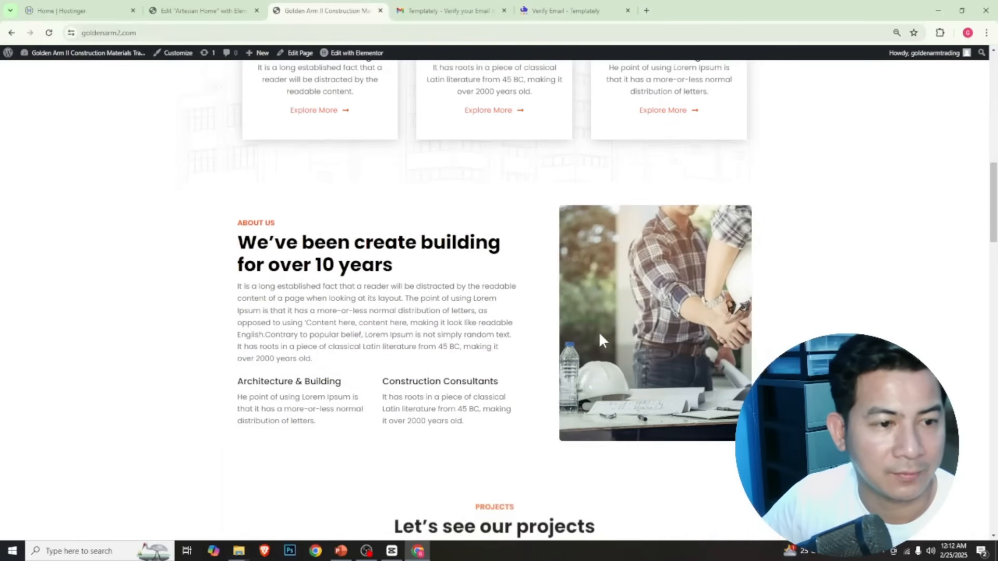
scroll(599, 335, "down", 2)
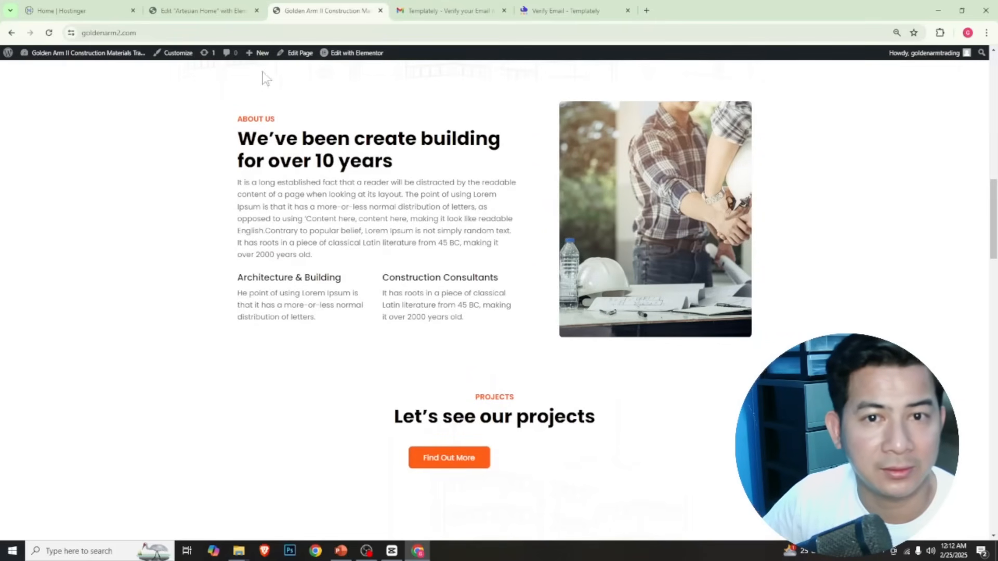
left_click(200, 7)
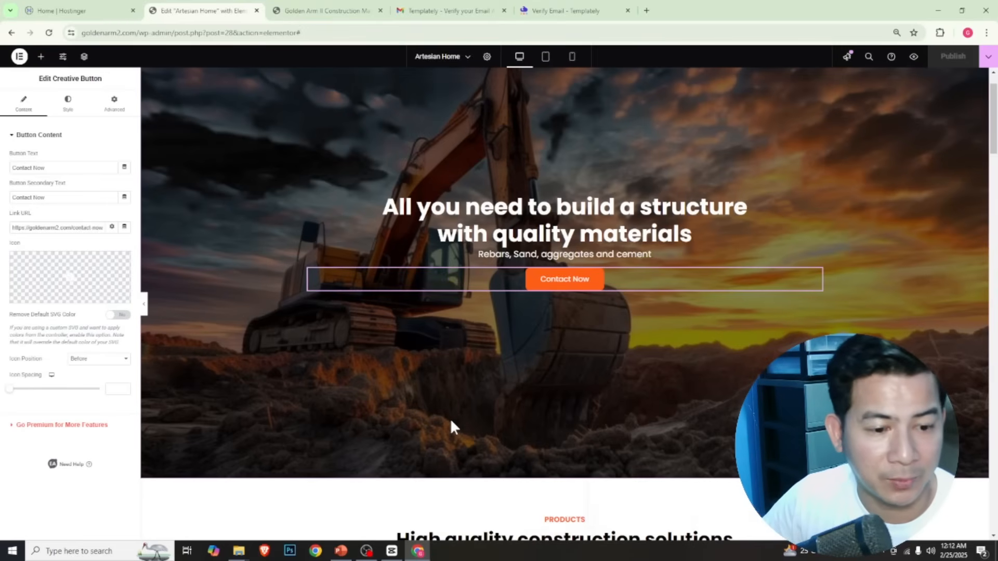
Change the About Us section's main heading to "Years of experience we developed our team"
scroll(450, 423, "down", 7)
scroll(450, 423, "down", 6)
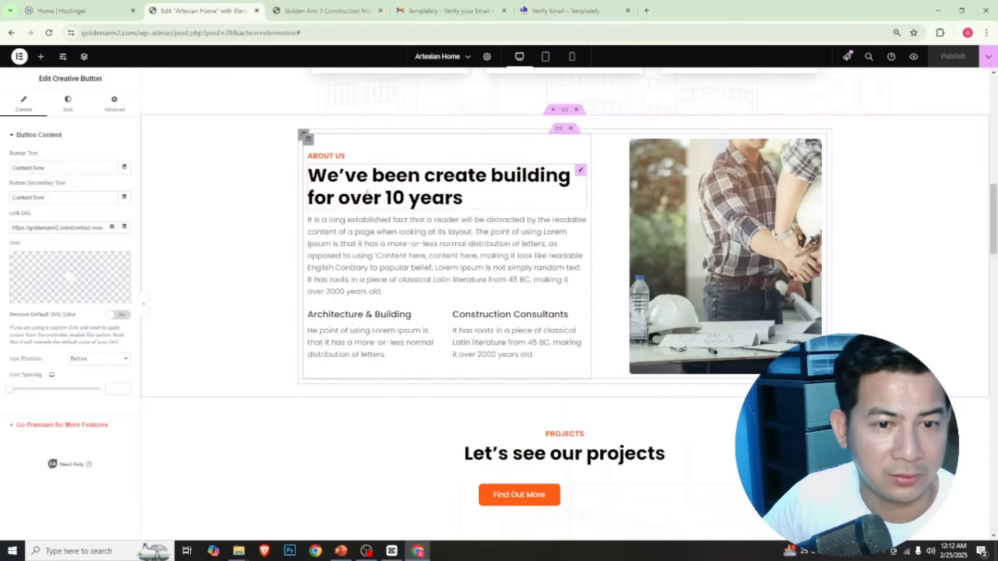
left_click(577, 178)
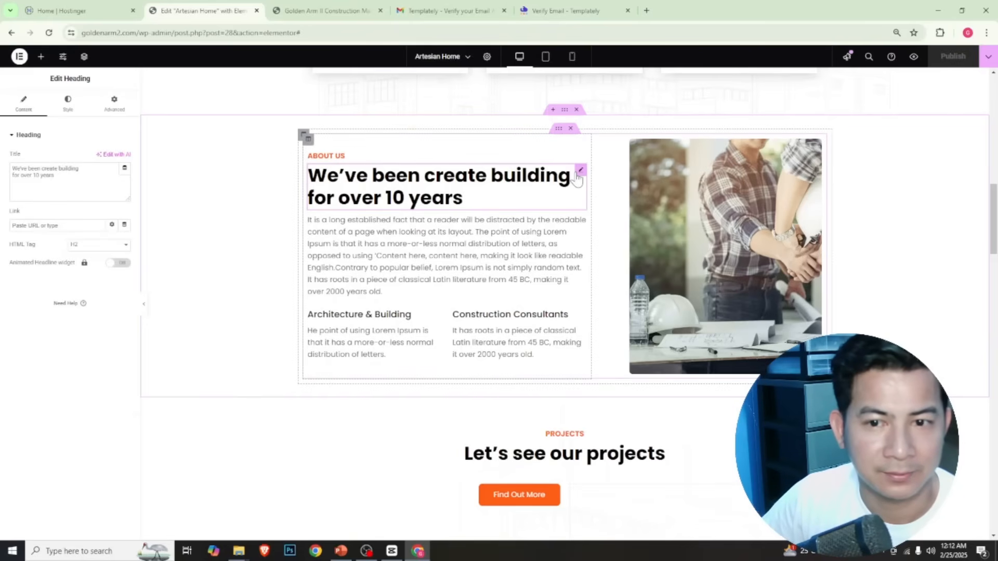
left_click(89, 181)
left_click_drag(87, 181, 3, 171)
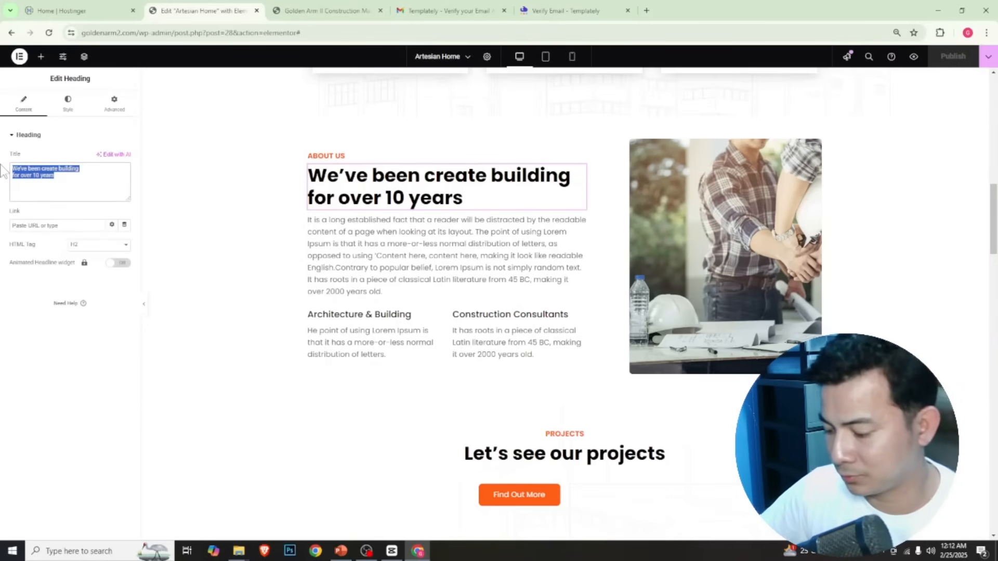
key("BackSpace")
type("Ye")
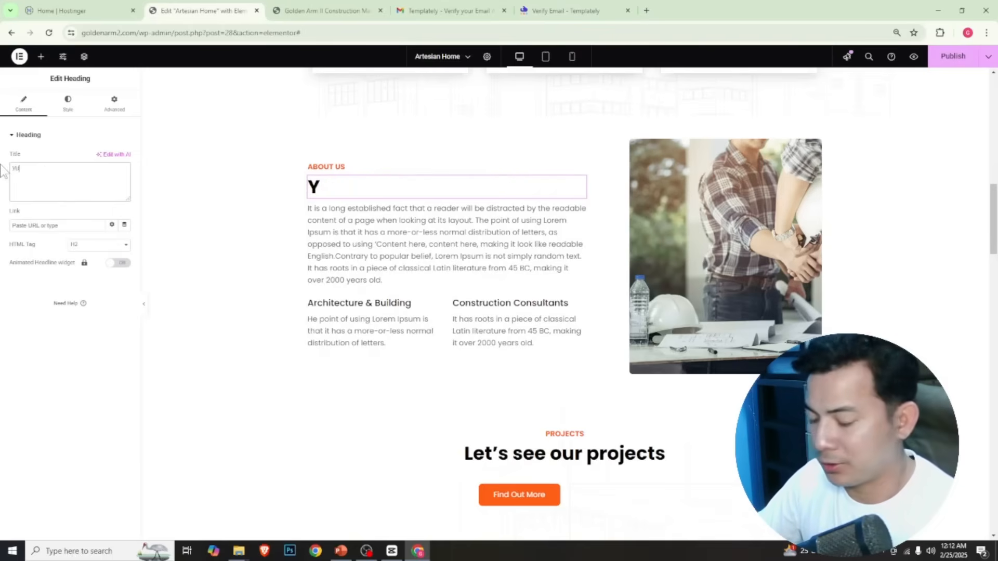
type("ars of expe")
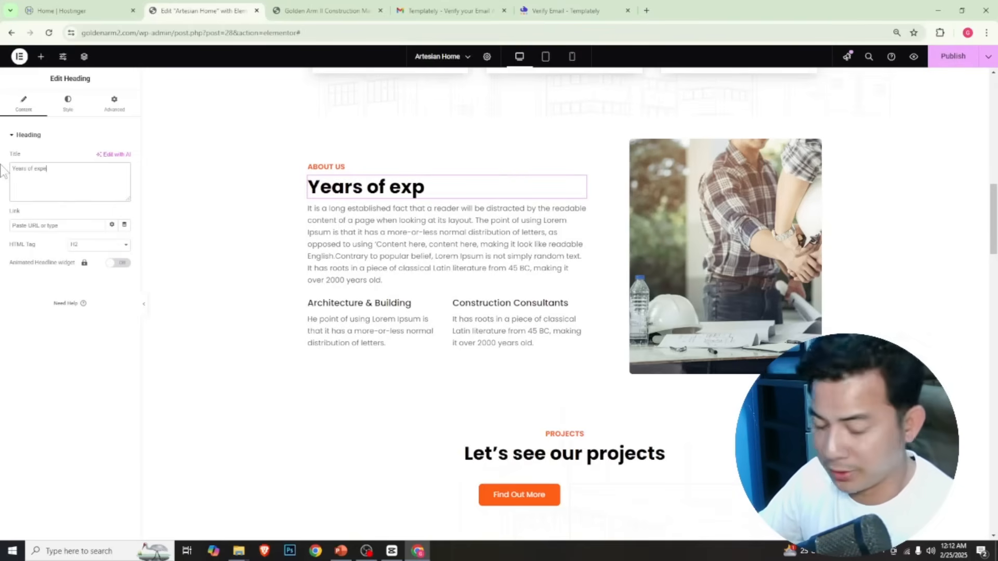
type("rience we")
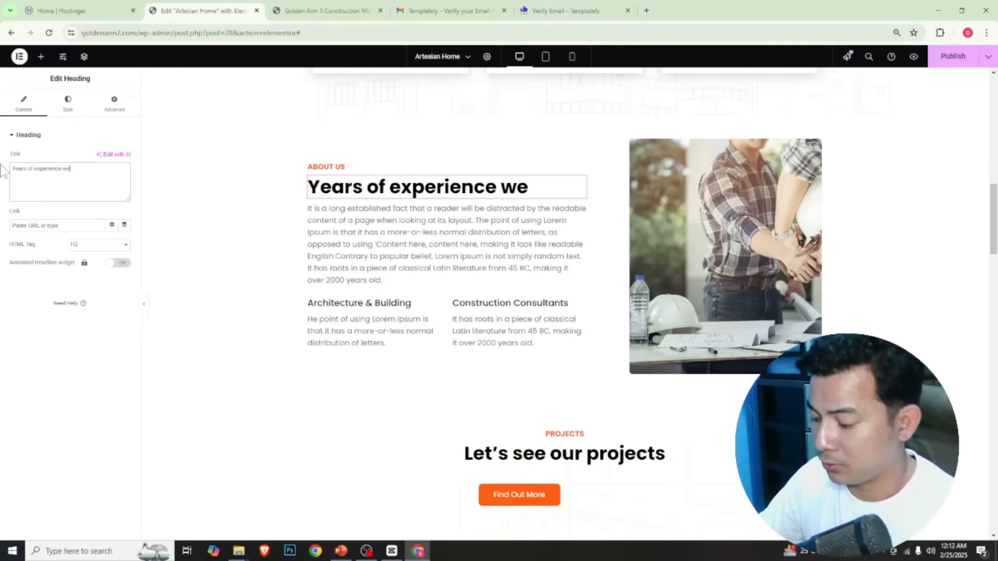
type(" developed")
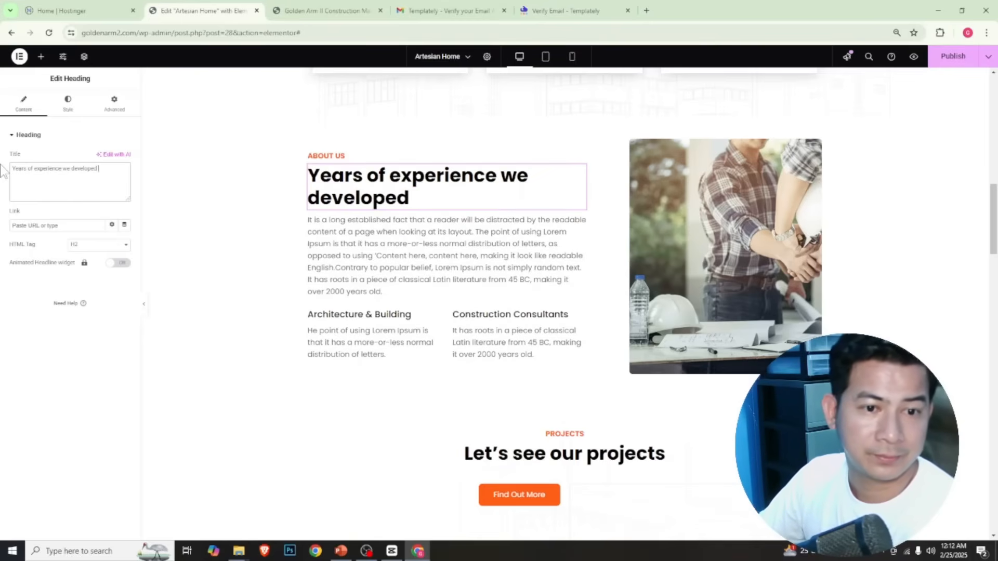
type(" our tema")
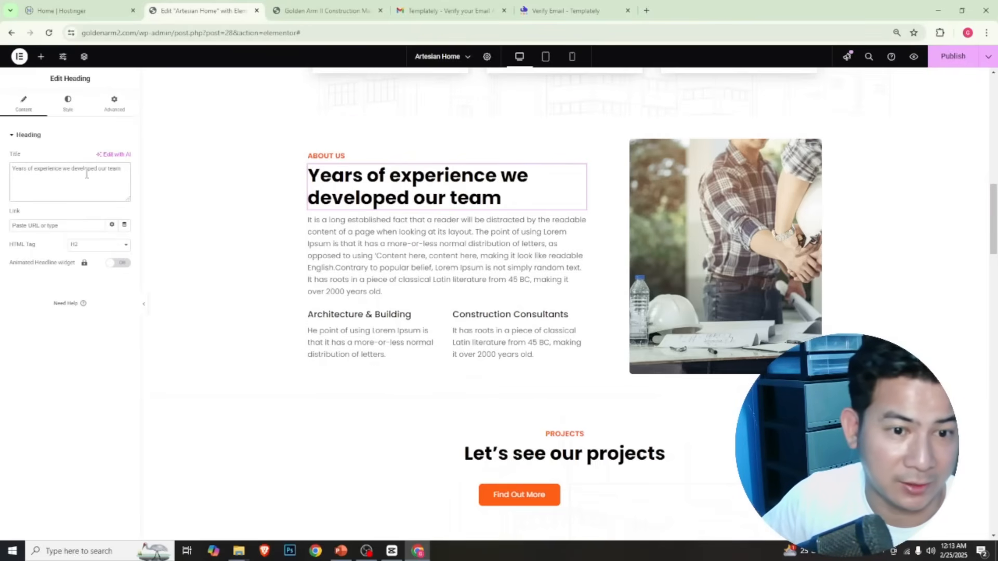
For the About Us image, upload the barge photo whose file name starts with 301929872 from the Golden arm Website folder
left_click(406, 255)
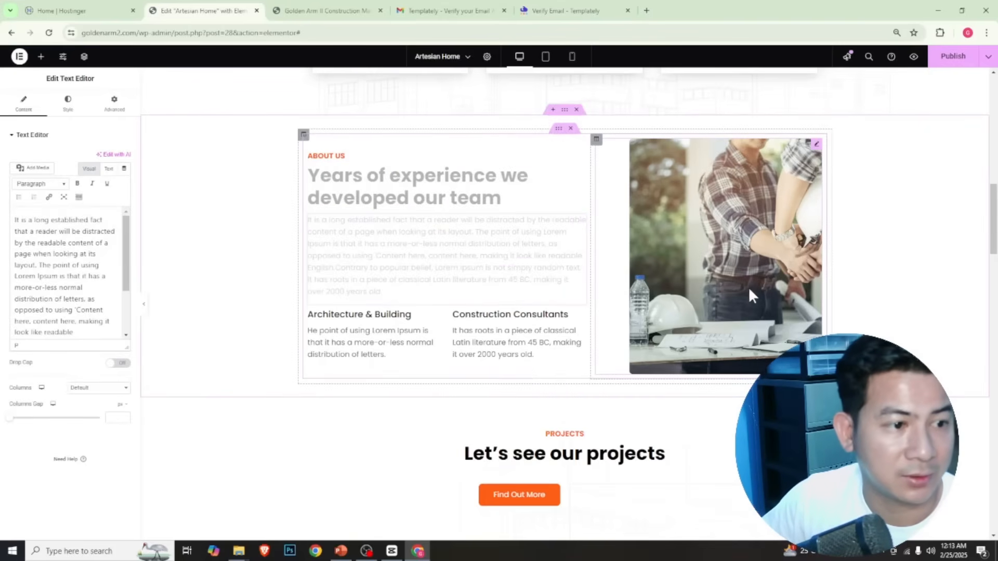
left_click(718, 254)
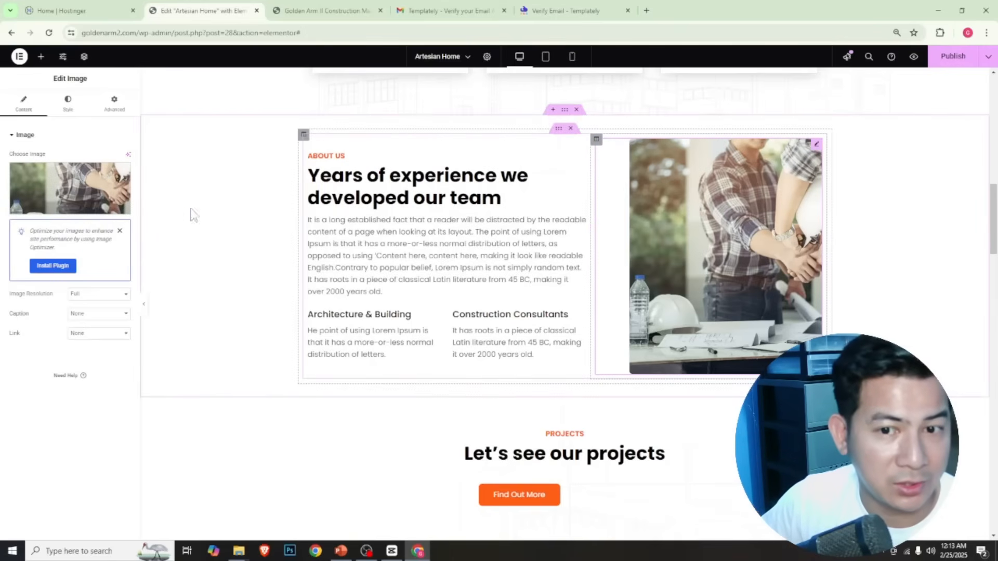
left_click(64, 184)
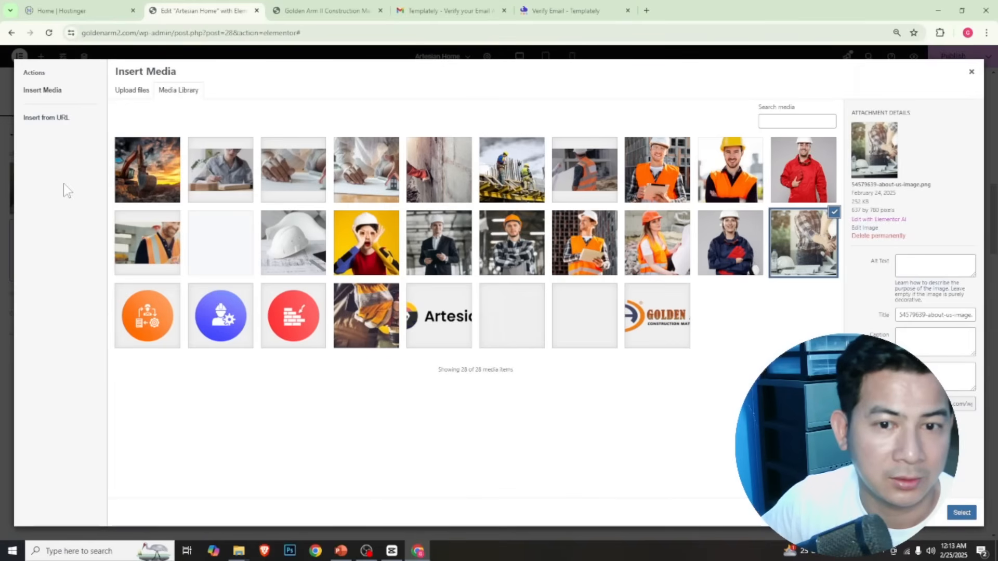
left_click(130, 90)
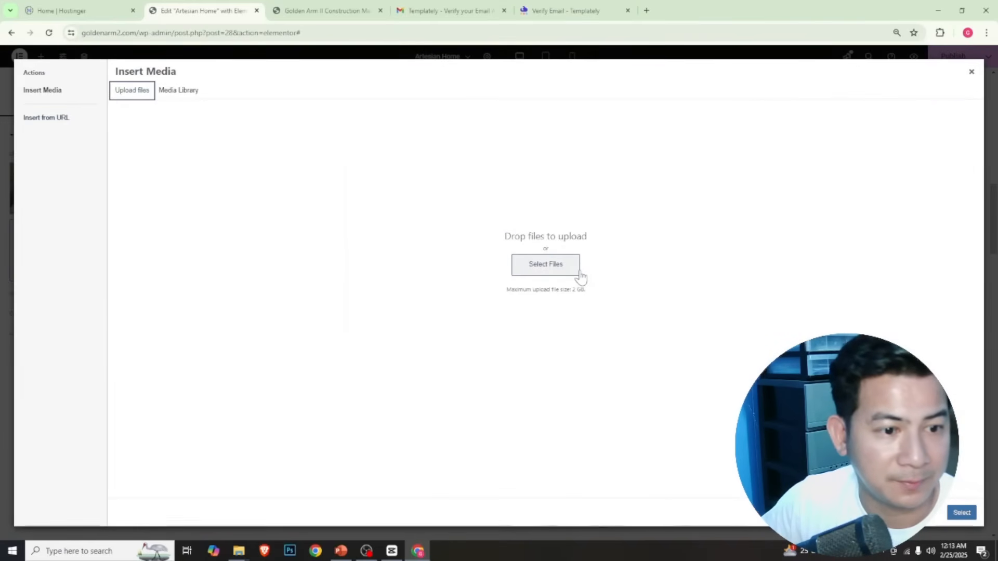
left_click(567, 275)
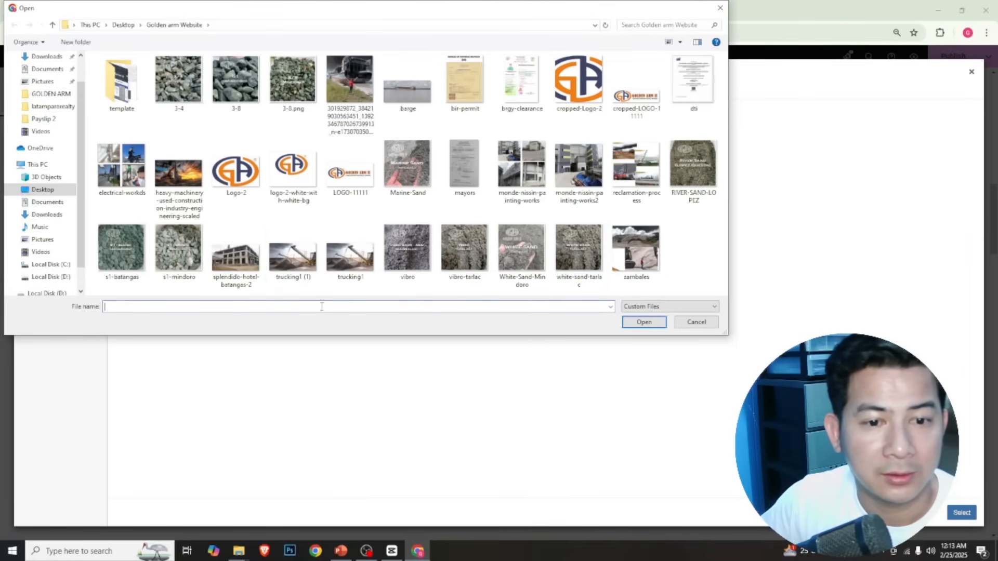
left_click(245, 265)
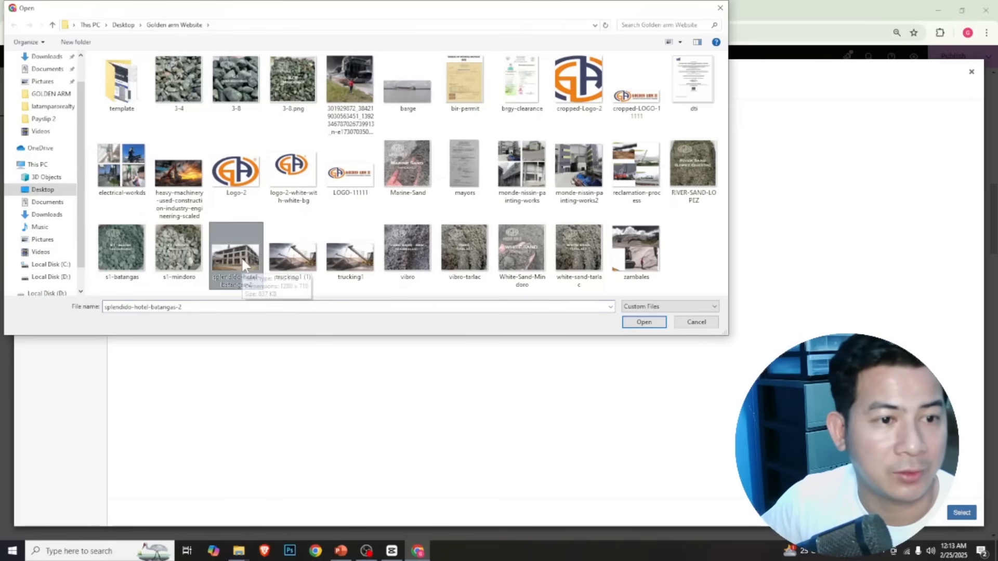
left_click(356, 77)
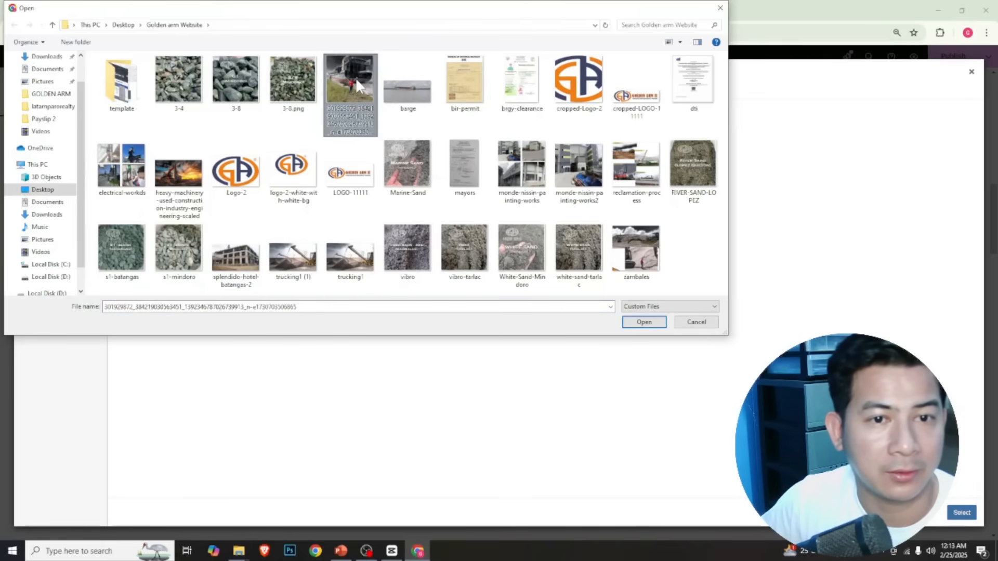
left_click(643, 324)
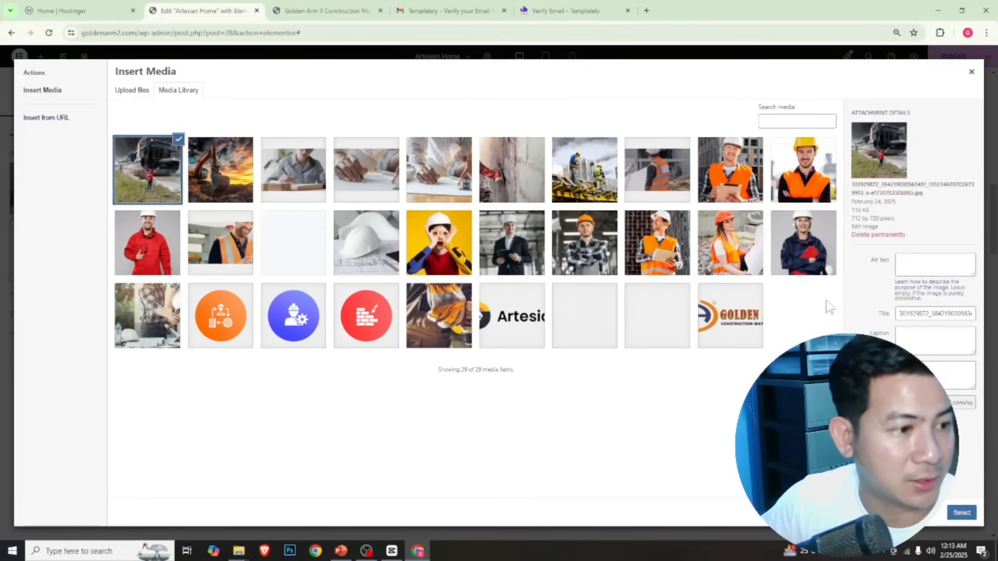
Set the uploaded barge photo's alt text to "Barging equipments of golden arm"
left_click(921, 266)
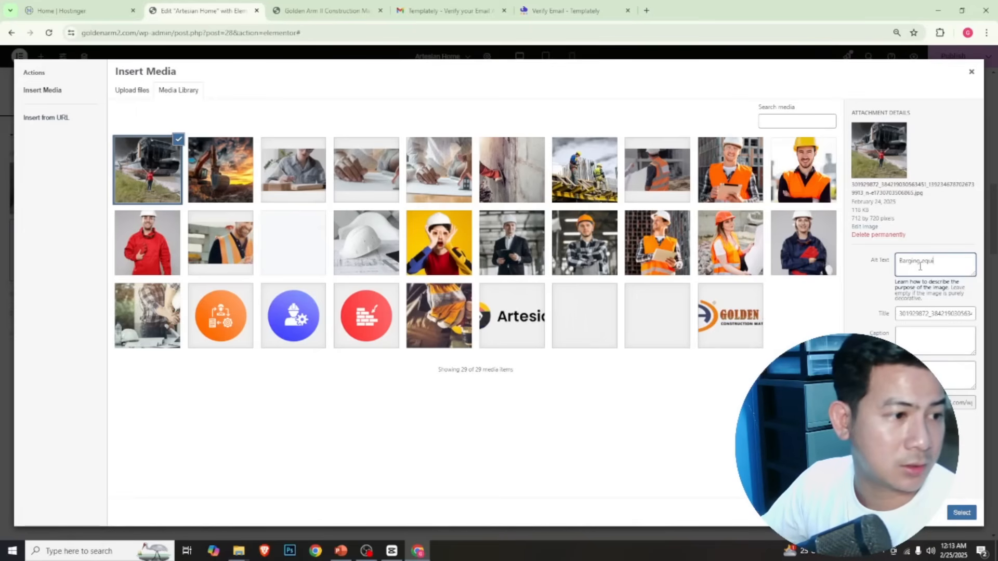
type("equipment")
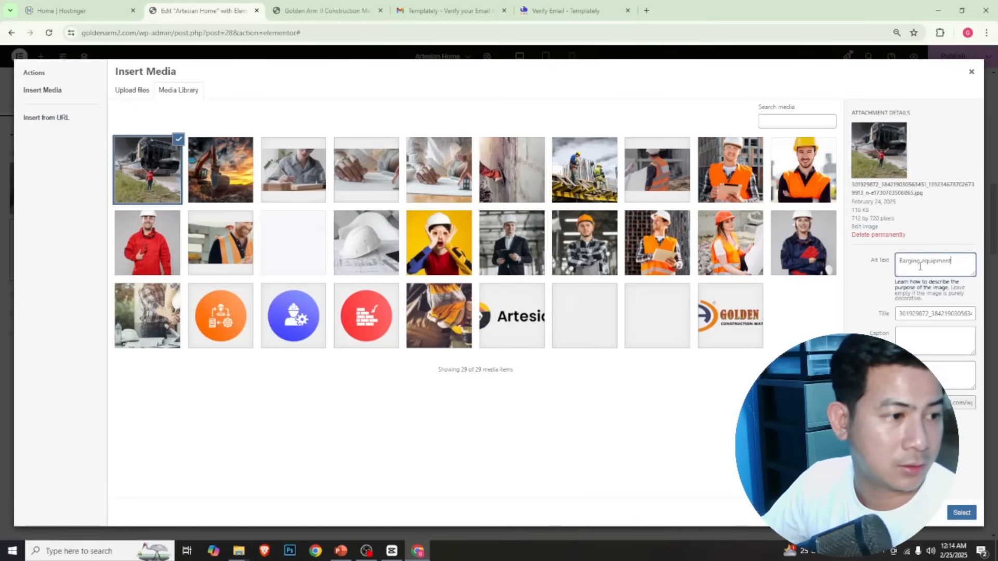
type("s of golden arm")
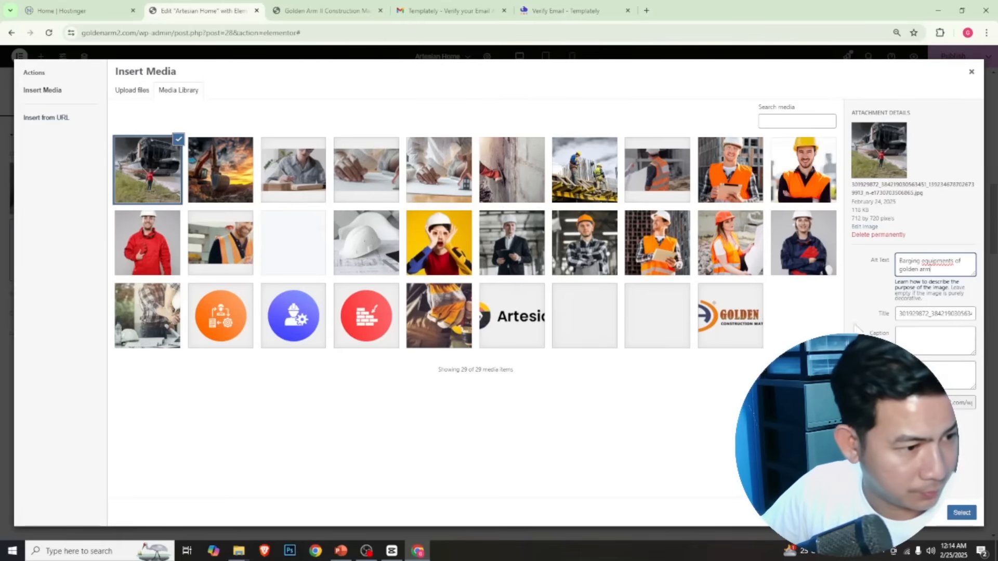
Add a description containing "via barge and" to the barge photo and insert it as the About Us image
left_click(912, 375)
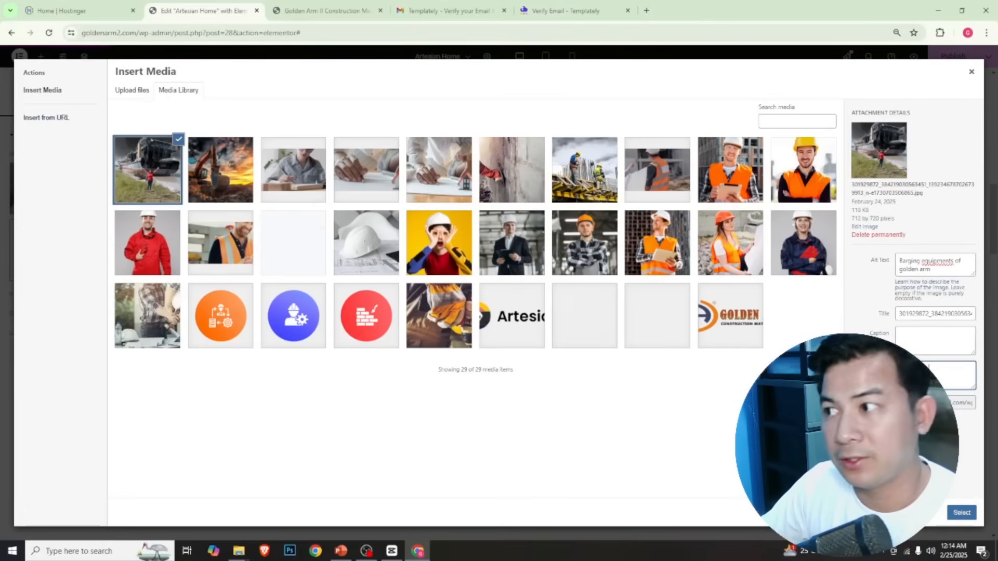
type("via ba")
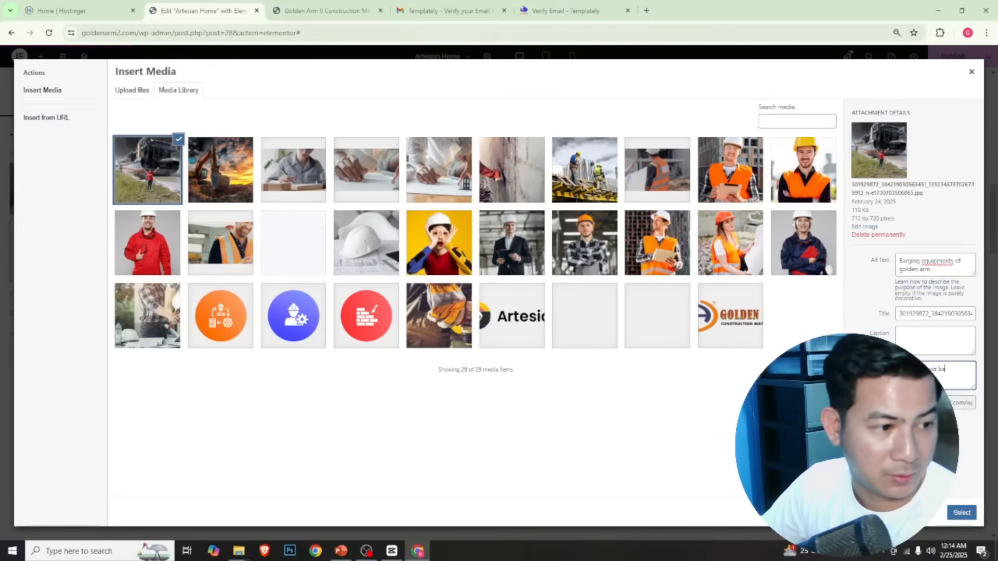
type("rge and")
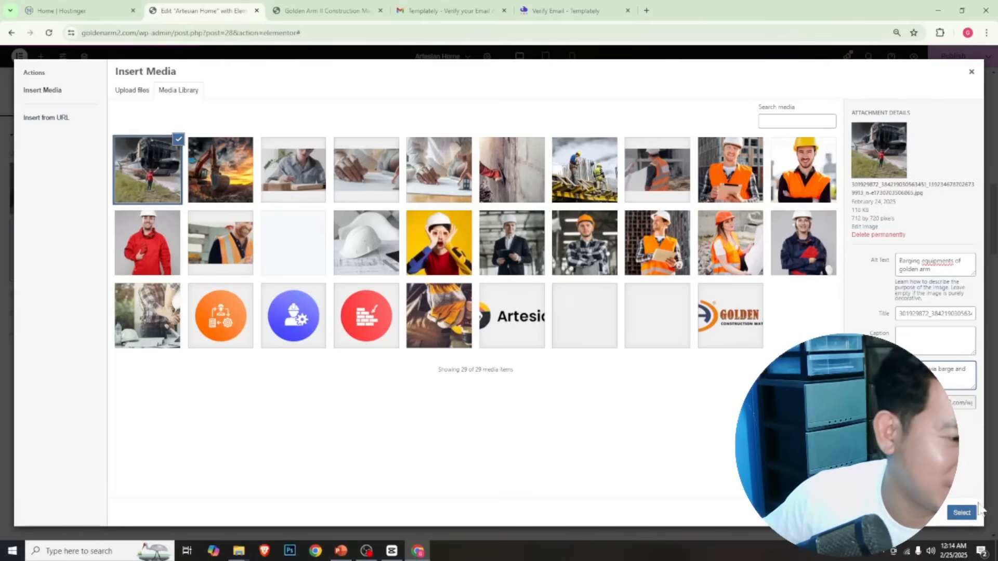
left_click(963, 513)
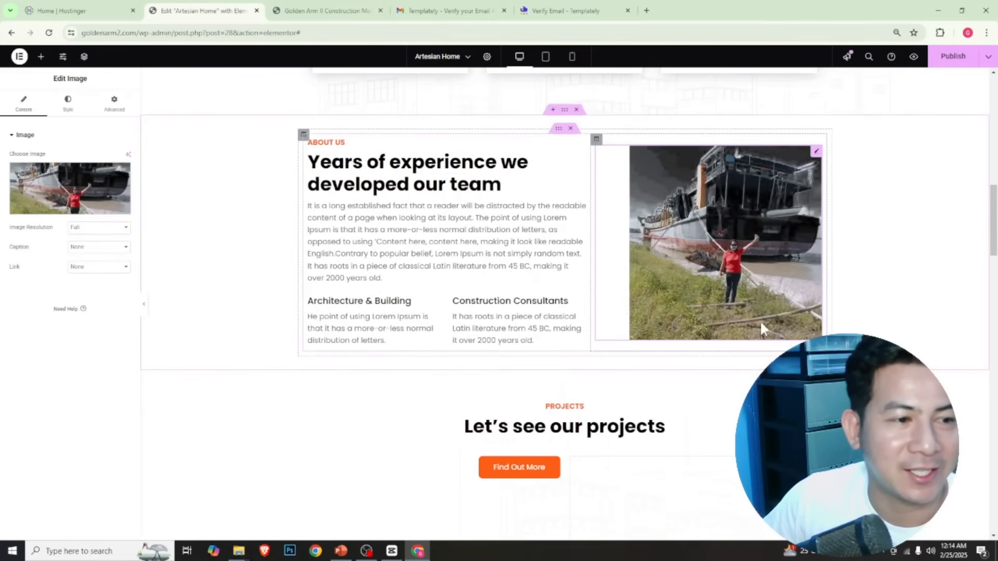
Delete the "Let's see our projects" heading block and the whole Projects section from the homepage
scroll(670, 299, "down", 1)
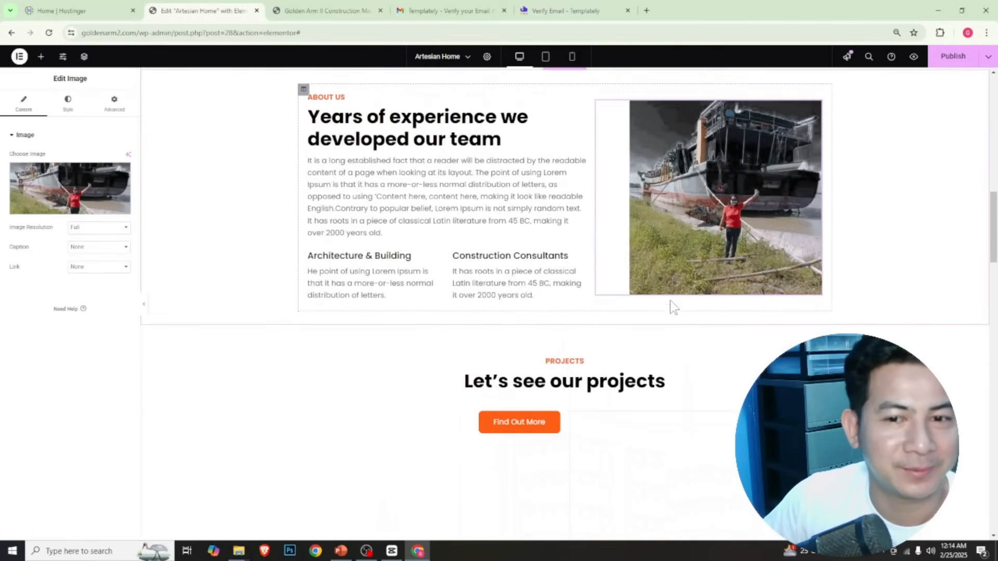
scroll(670, 300, "down", 2)
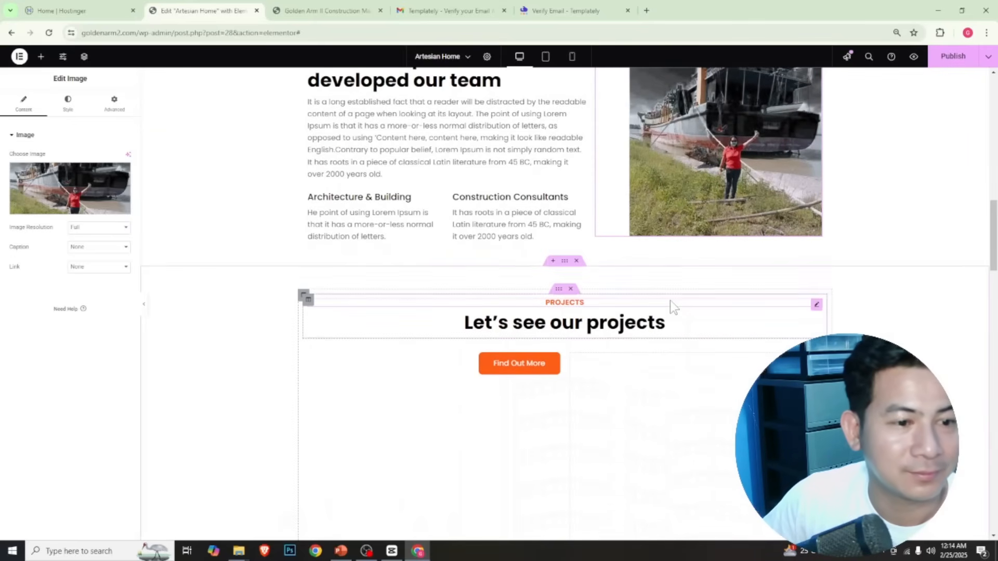
scroll(669, 301, "down", 3)
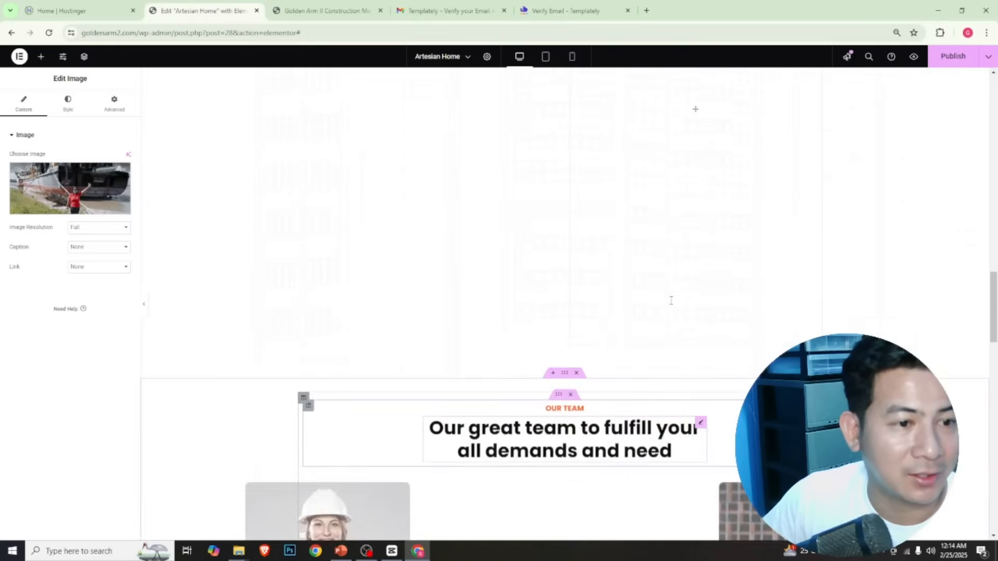
scroll(608, 216, "up", 2)
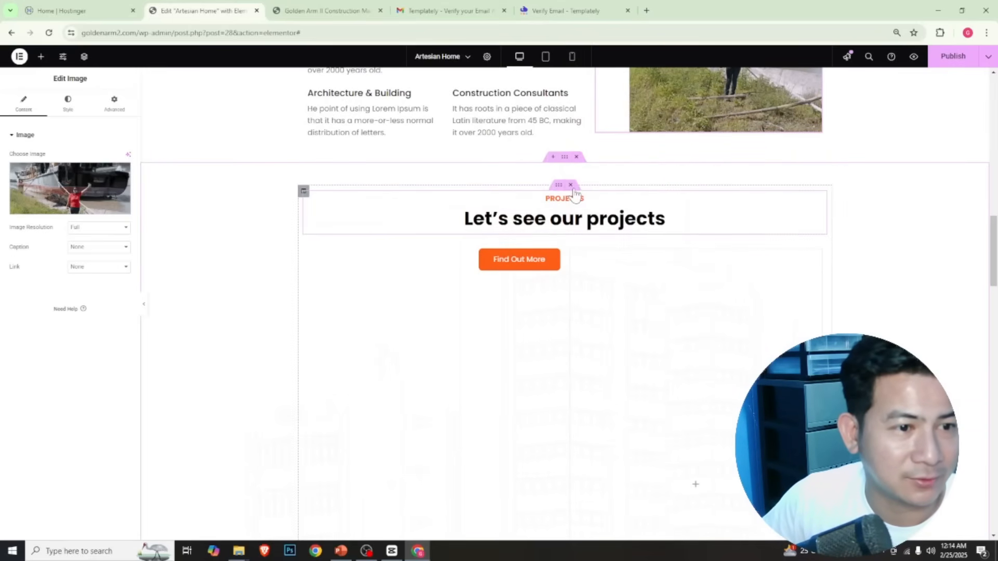
left_click(571, 186)
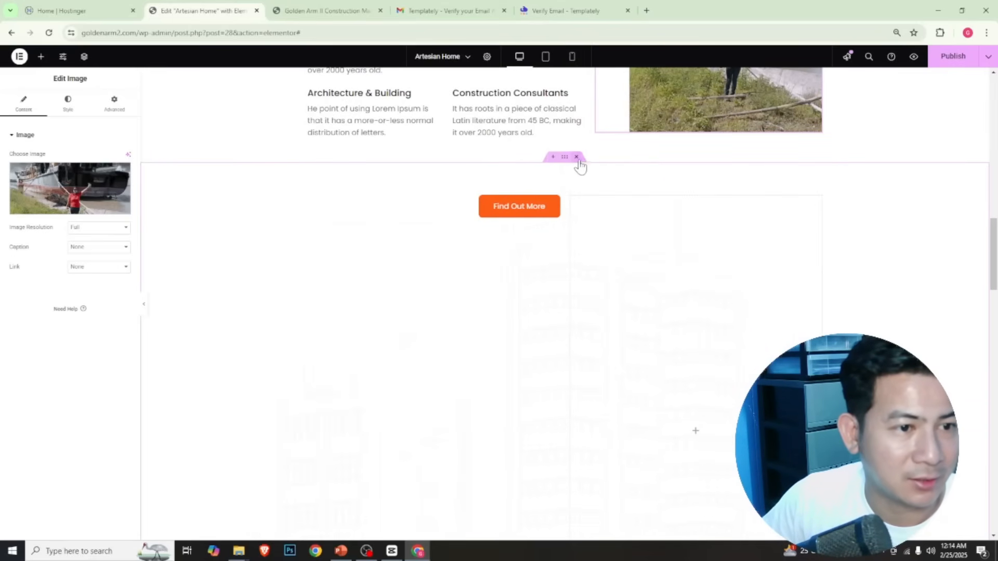
left_click(577, 157)
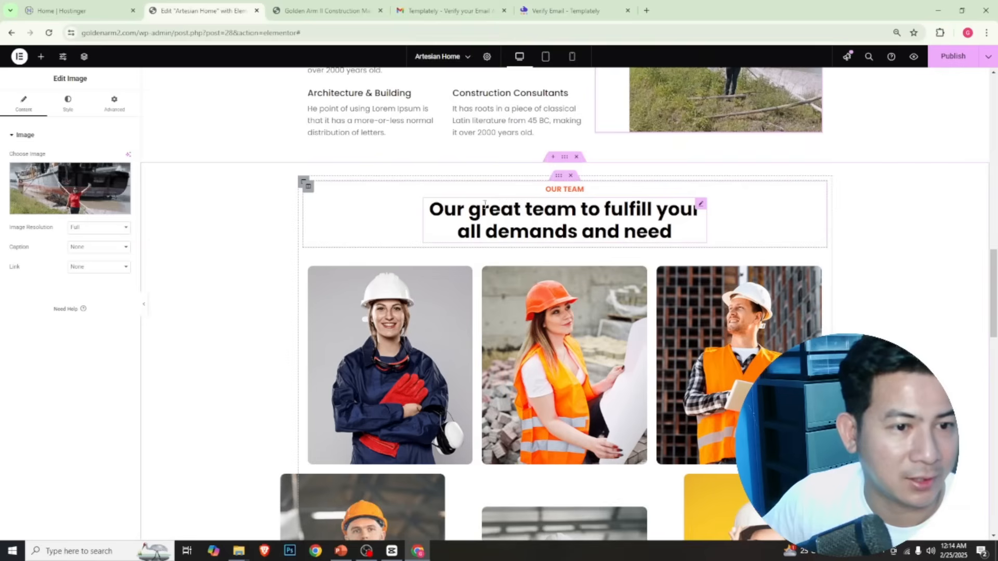
Delete the first team member and its emptied column from the upper row of the Our Team section
scroll(585, 357, "down", 3)
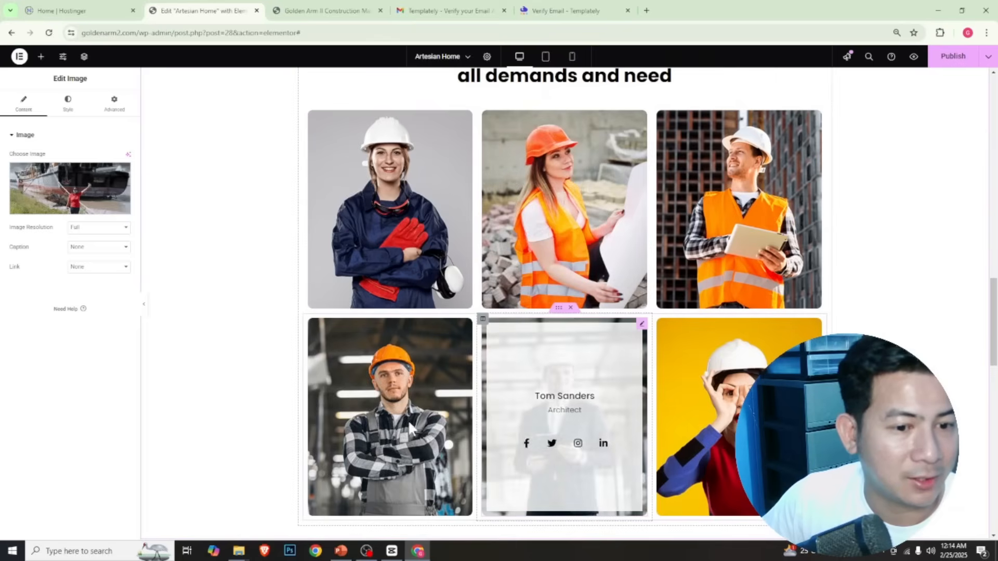
scroll(482, 397, "down", 3)
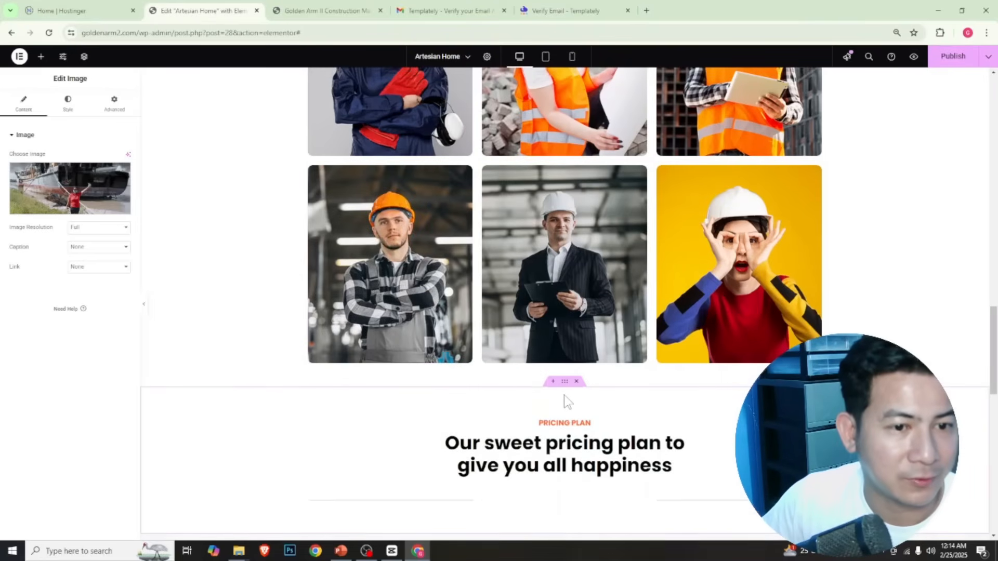
scroll(564, 401, "up", 4)
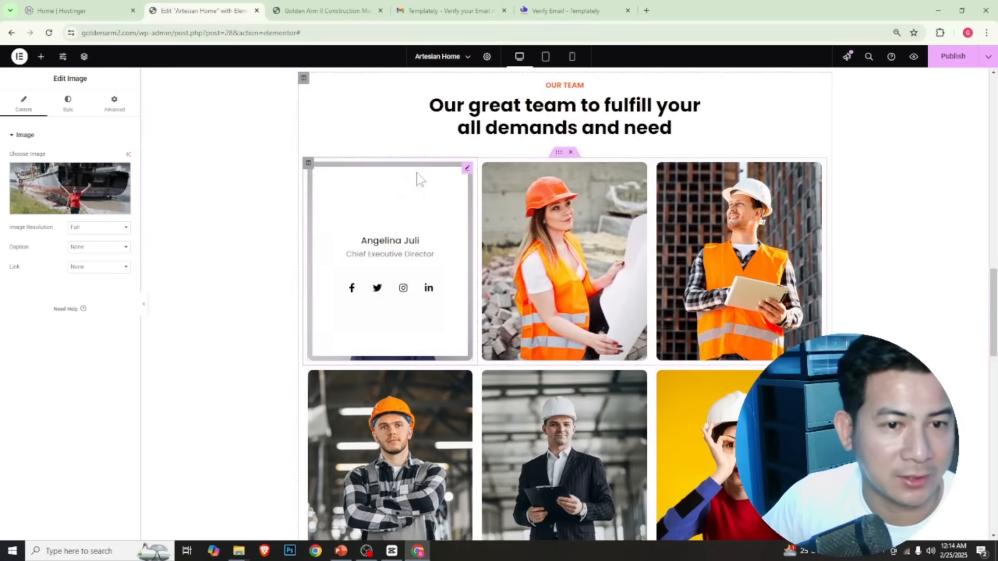
right_click(468, 171)
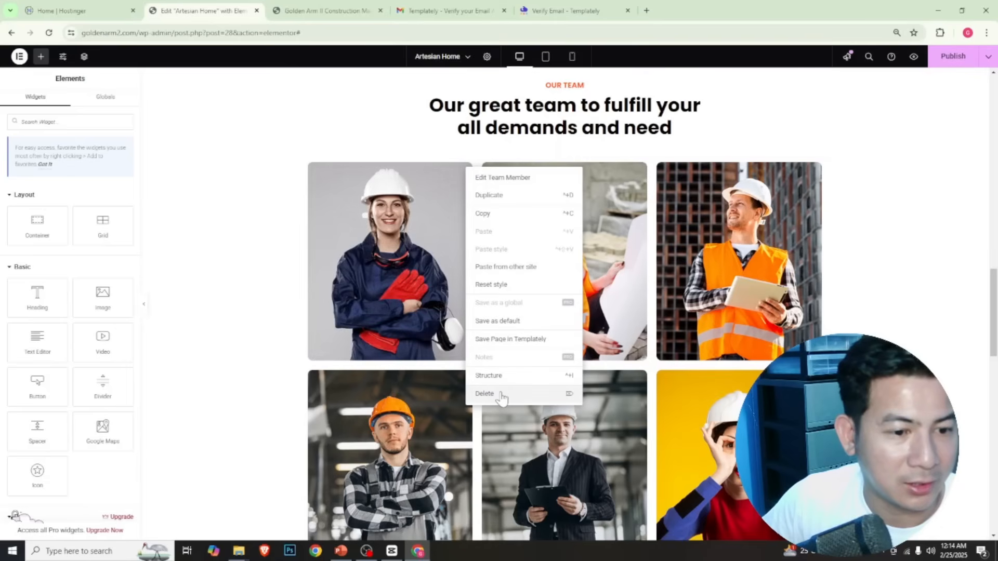
left_click(516, 399)
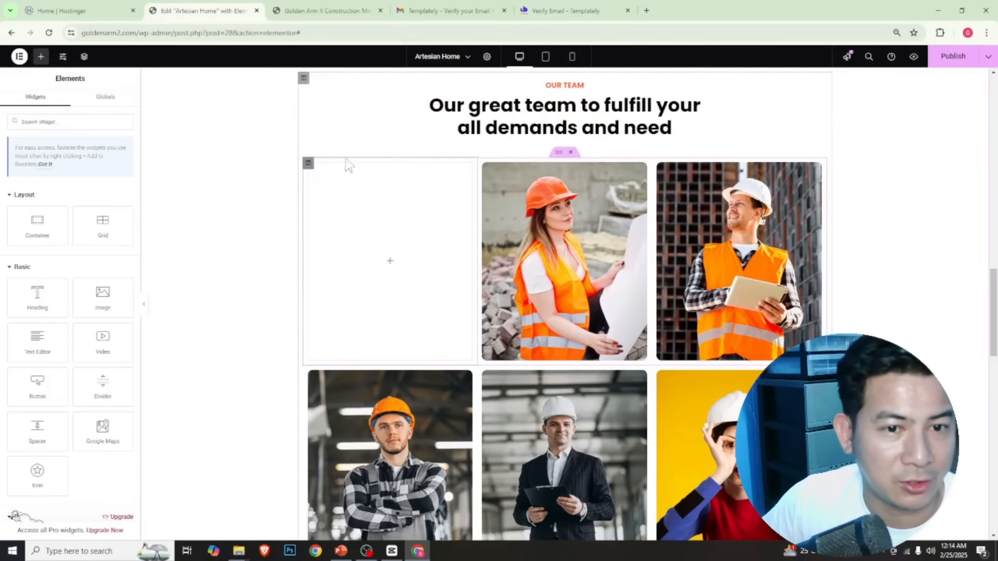
right_click(308, 167)
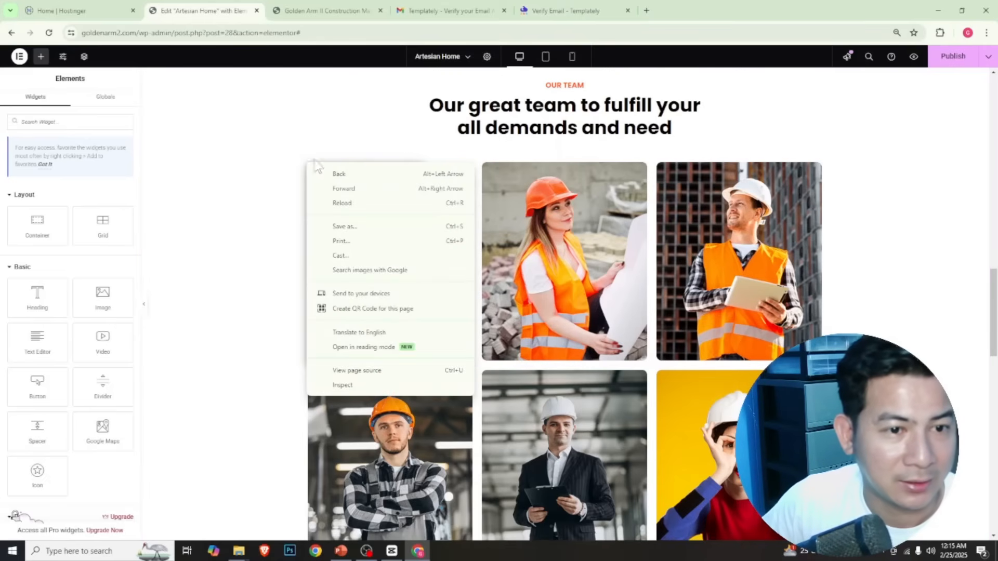
left_click(410, 136)
right_click(311, 164)
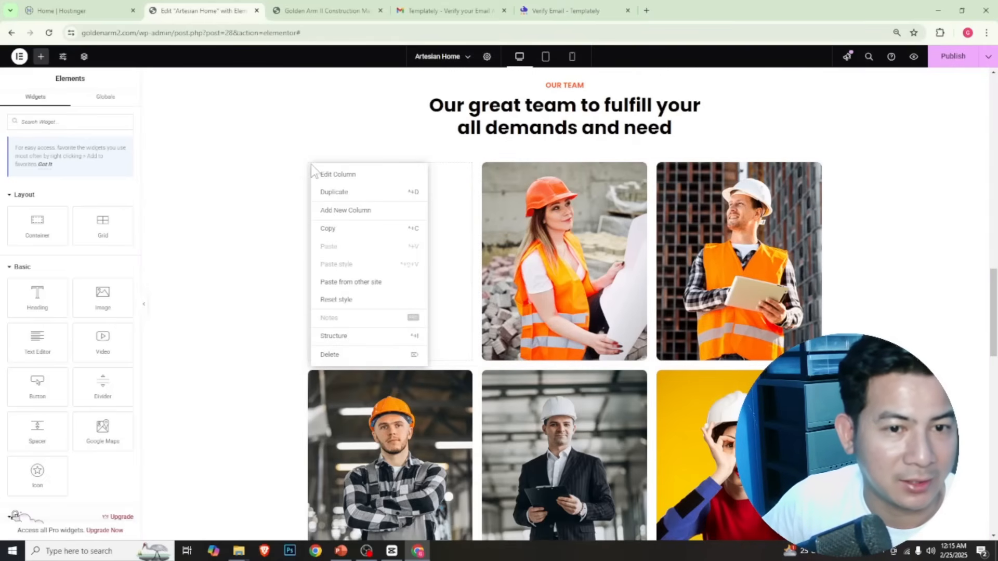
left_click(367, 356)
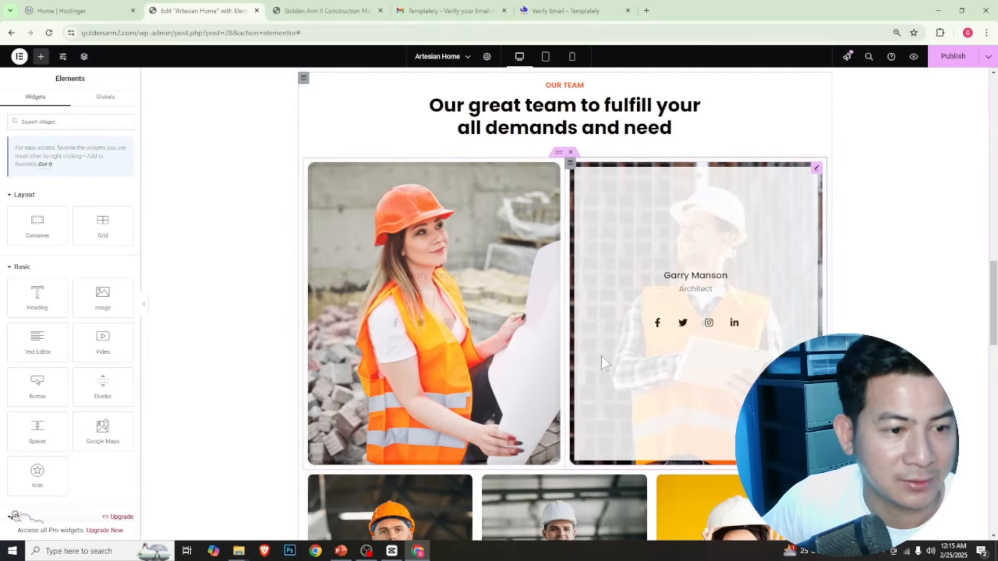
Delete the entire second row of three team members from the Our Team section
scroll(520, 210, "down", 5)
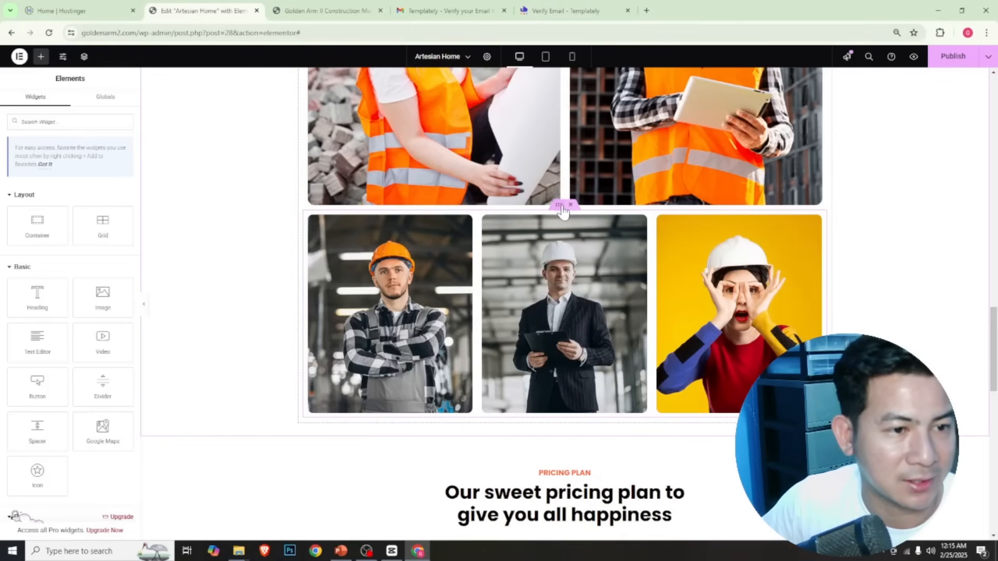
left_click(560, 207)
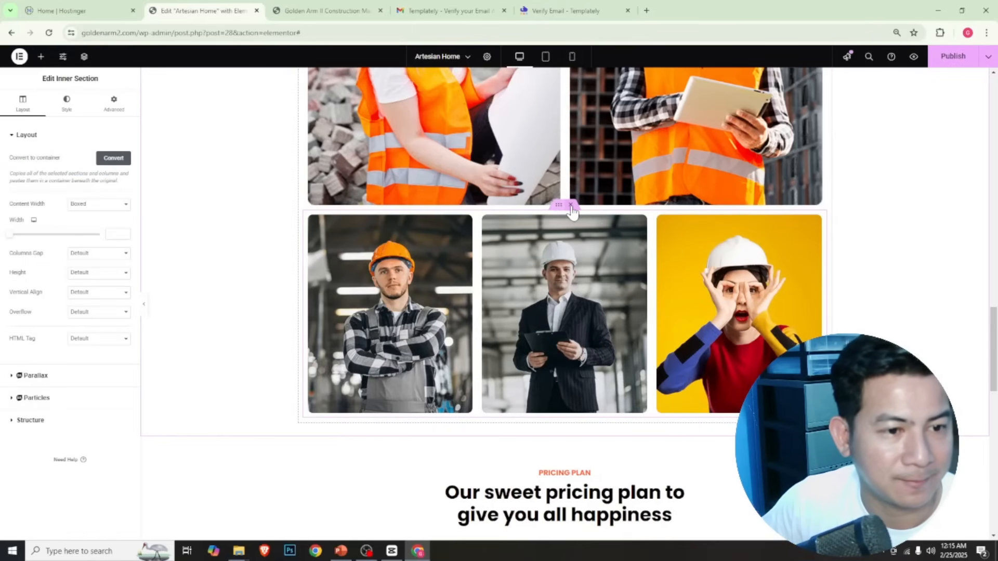
left_click(571, 205)
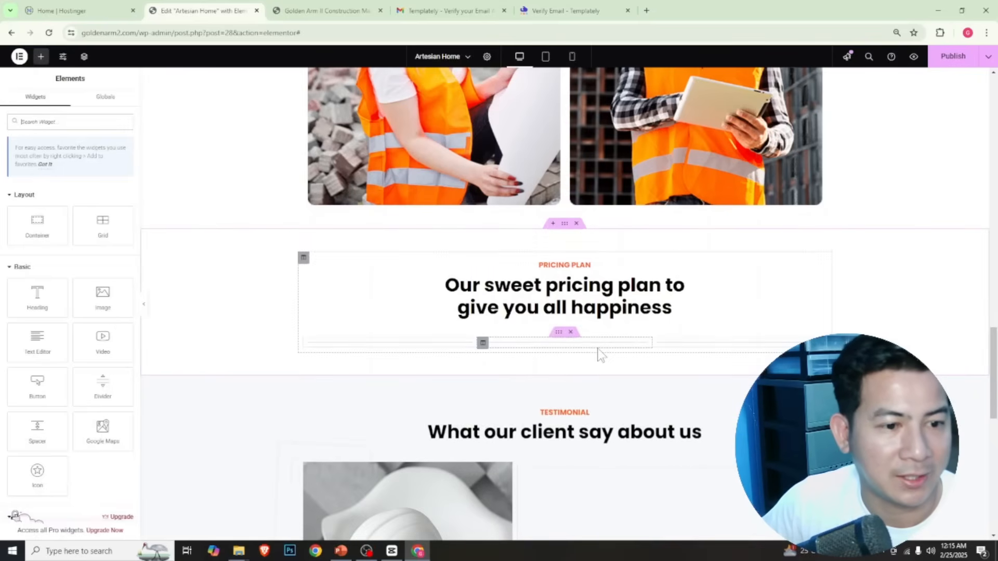
Check the remaining homepage sections, then preview the page and review it from the hero down to the pricing plan
scroll(598, 352, "down", 1)
scroll(598, 353, "down", 3)
scroll(598, 355, "down", 6)
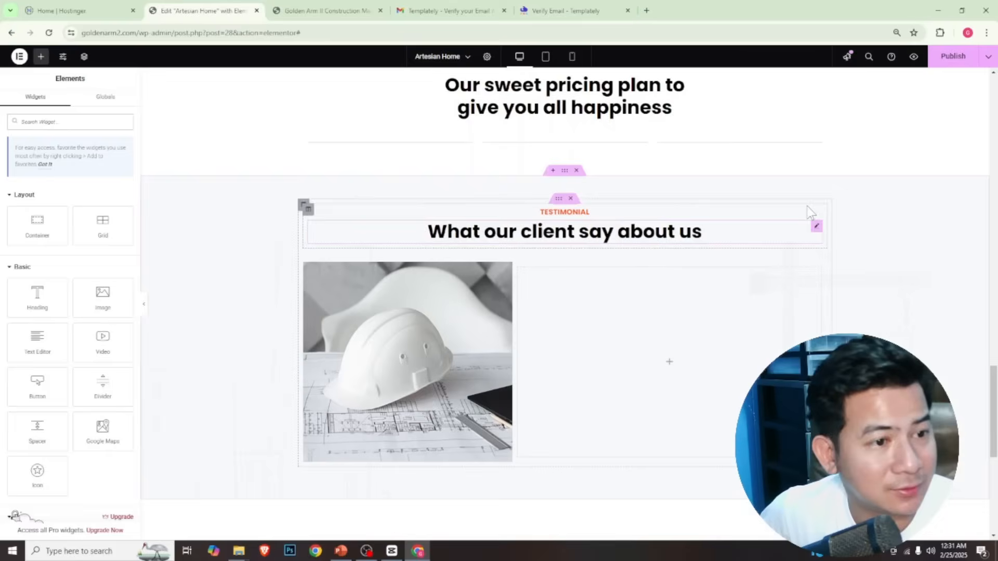
scroll(832, 208, "up", 15)
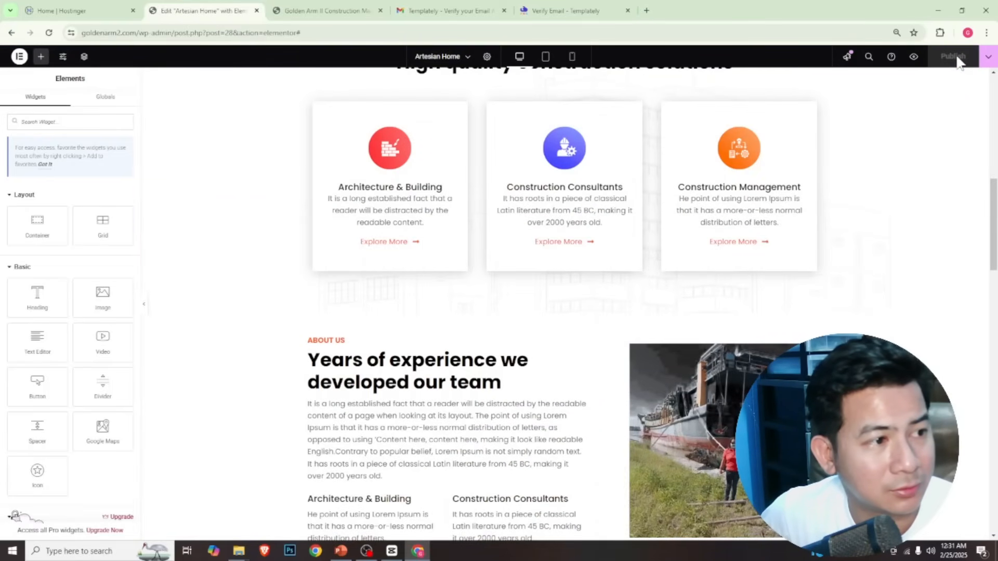
left_click(914, 58)
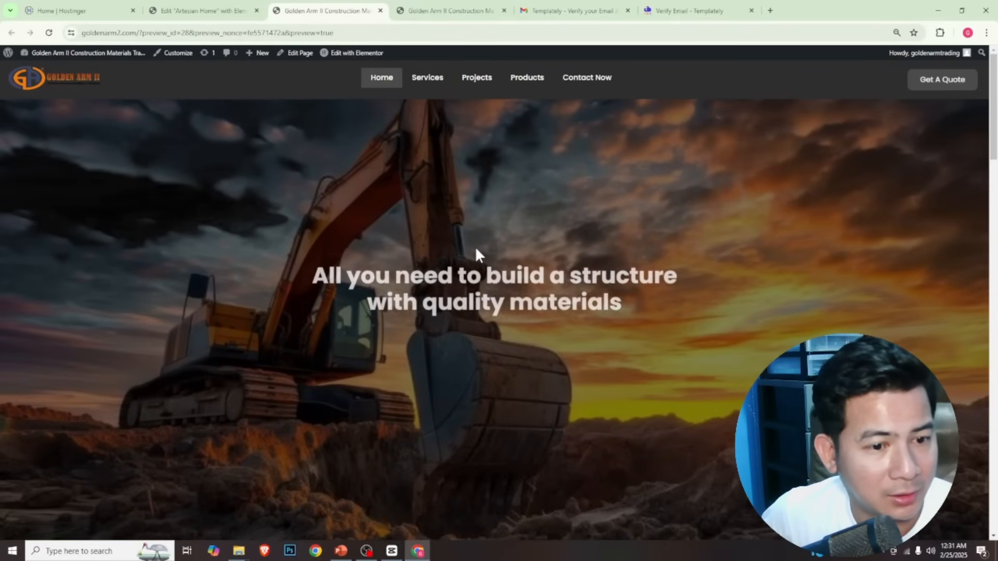
scroll(476, 248, "down", 6)
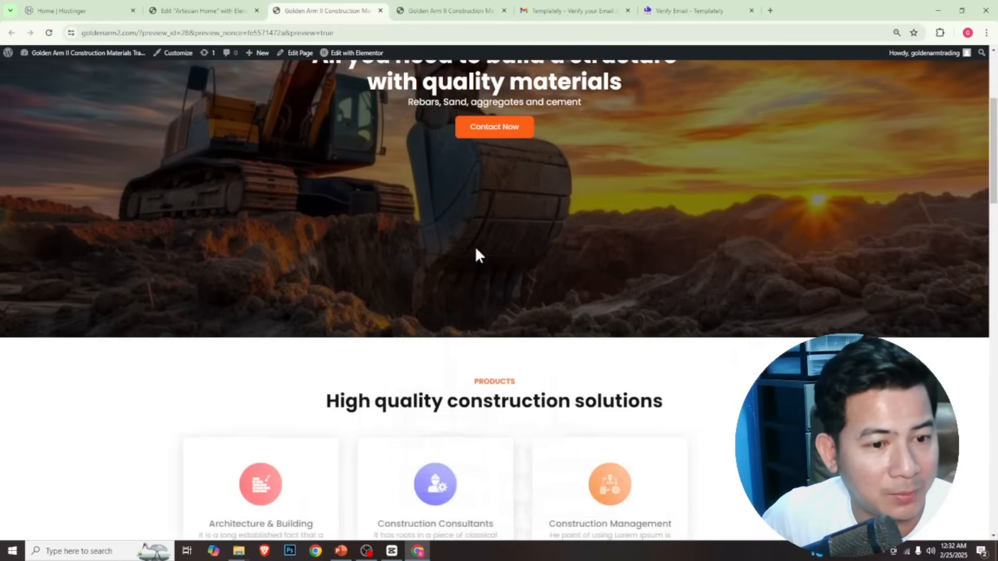
scroll(477, 248, "down", 15)
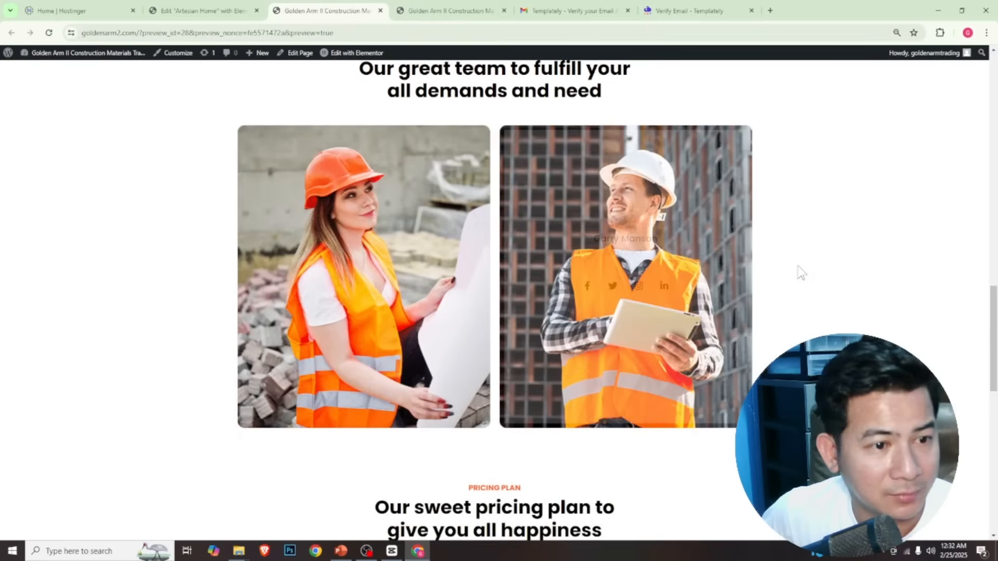
scroll(798, 270, "down", 6)
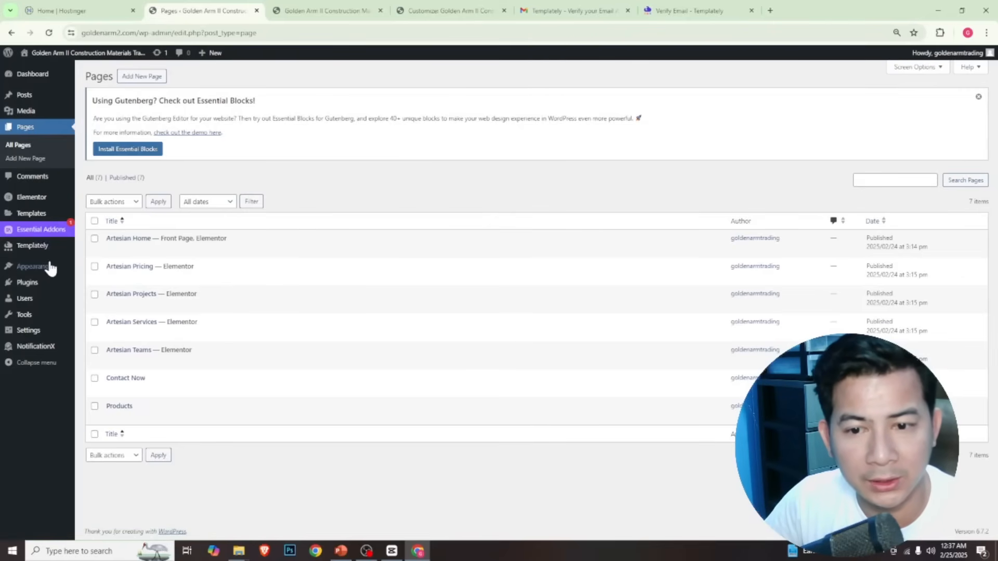
Open the Site Identity settings in the WordPress theme customizer
mouse_move(52, 266)
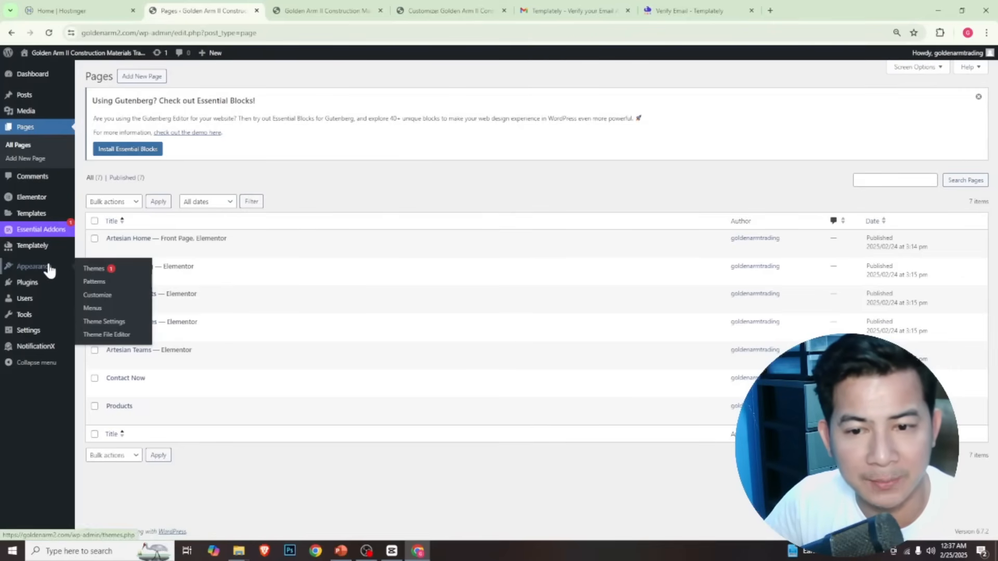
left_click(102, 296)
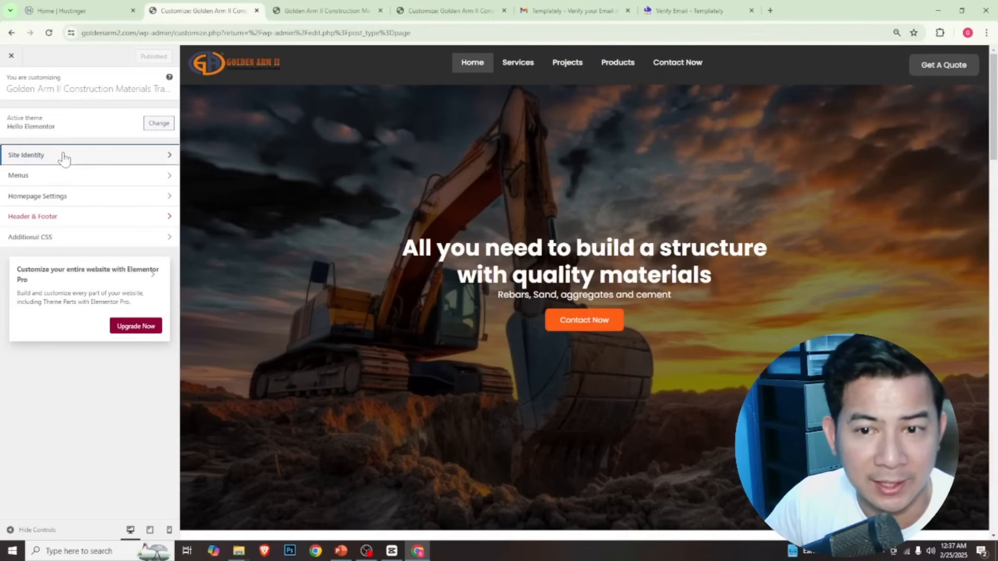
left_click(63, 156)
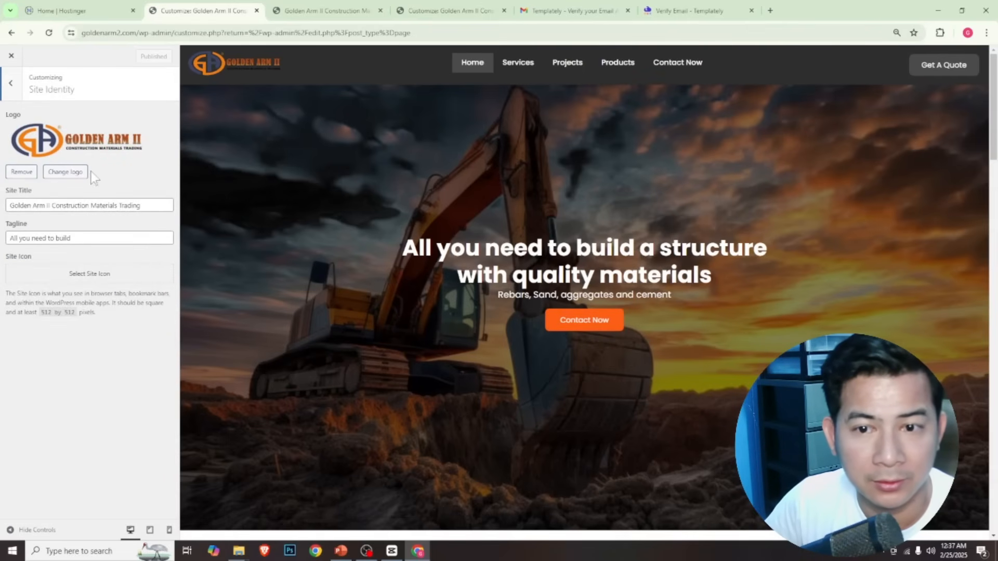
Replace the site logo with logo-2-white-with-white-bg uploaded from the Golden arm Website folder, leaving the image uncropped
left_click(65, 174)
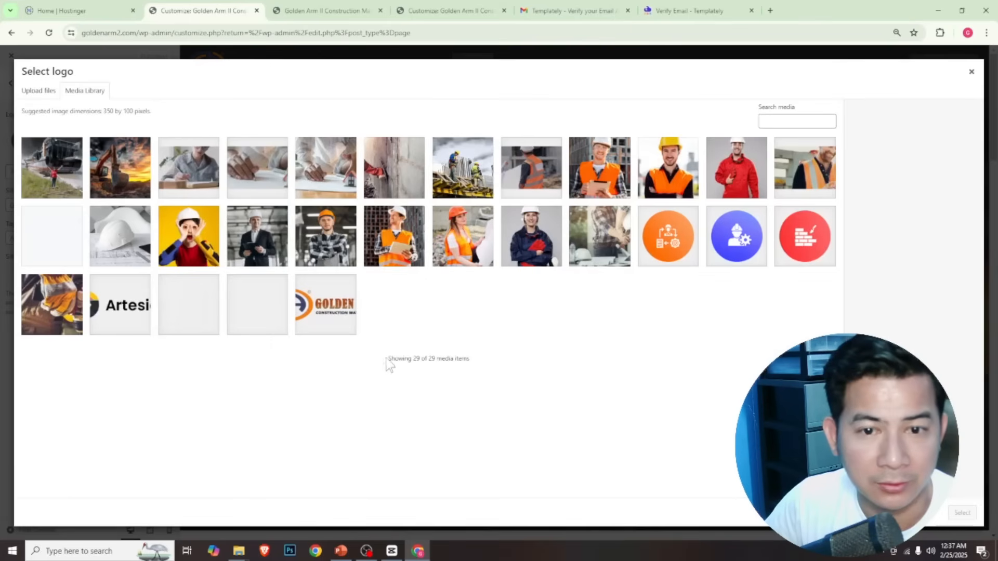
left_click(44, 94)
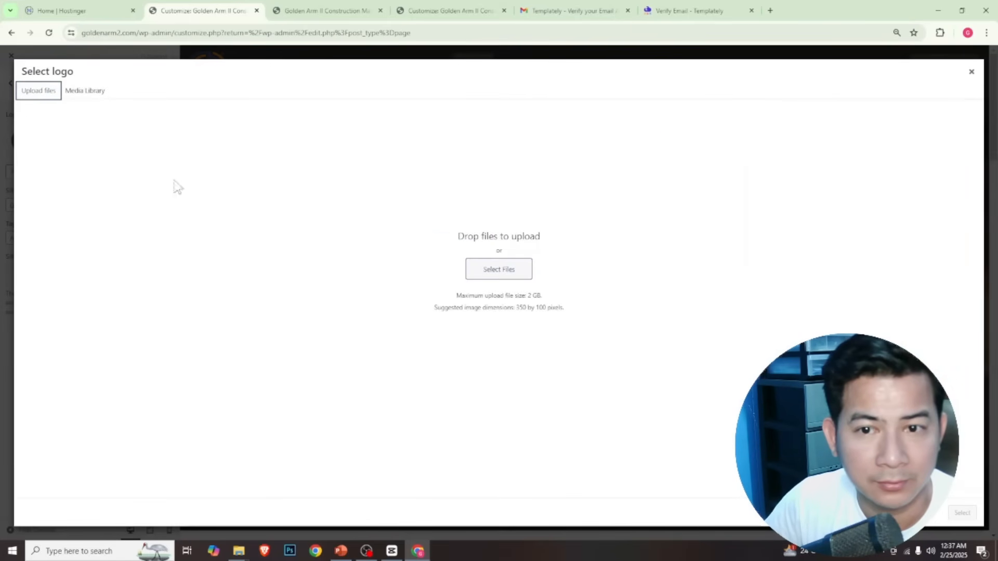
left_click(501, 270)
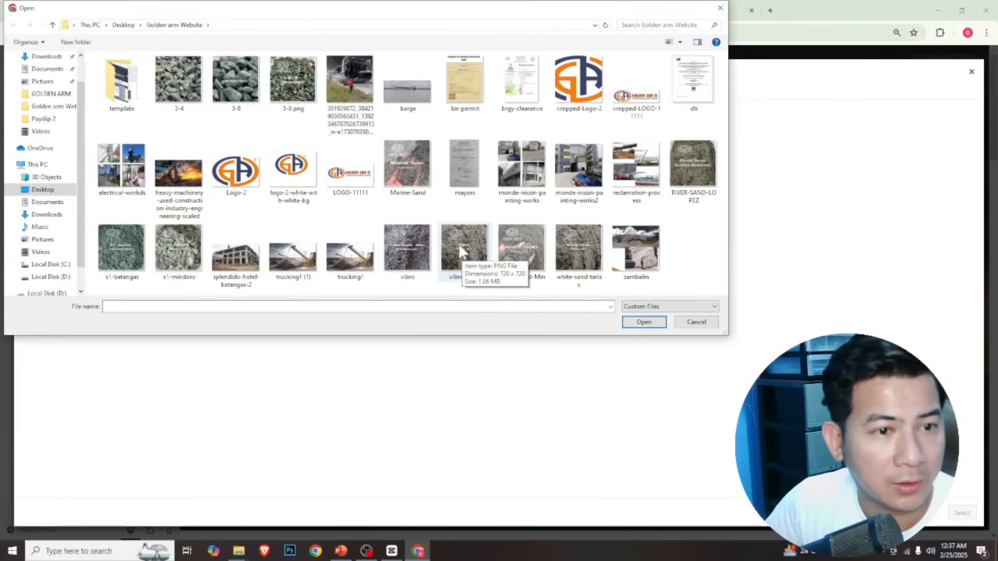
left_click(300, 180)
left_click(633, 322)
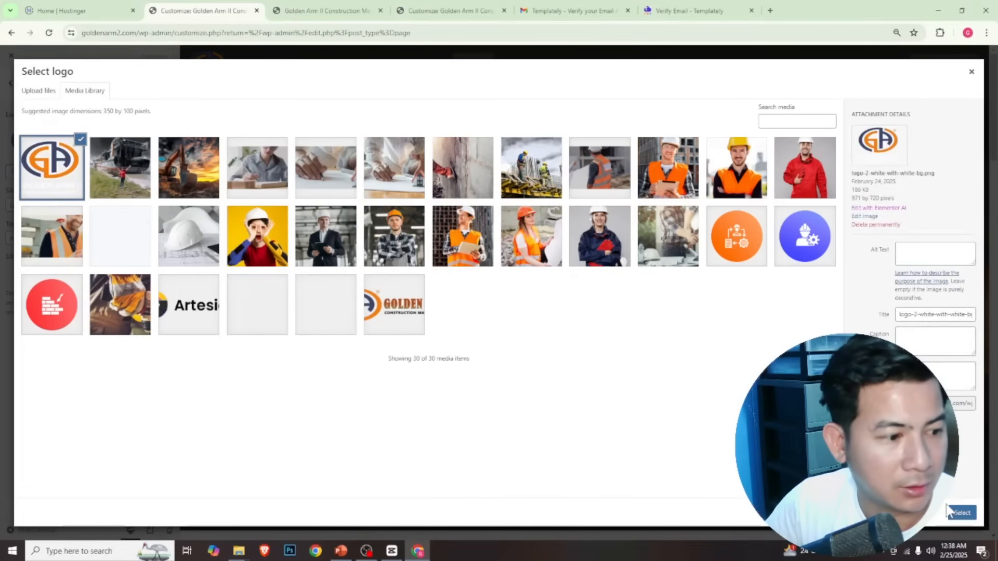
left_click(960, 513)
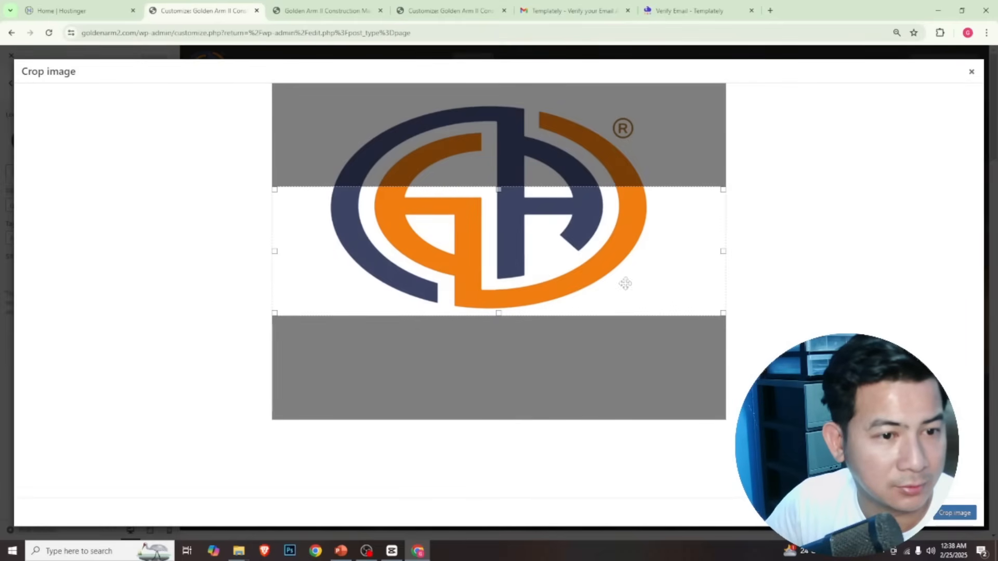
left_click(905, 513)
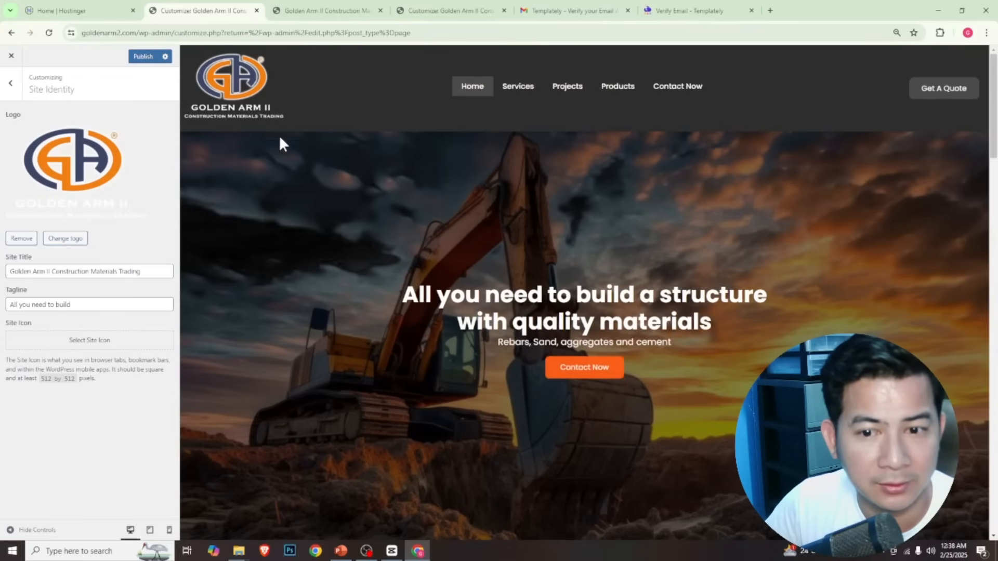
Upload the Logo-2 image from the Golden arm Website folder for the site icon
left_click(76, 343)
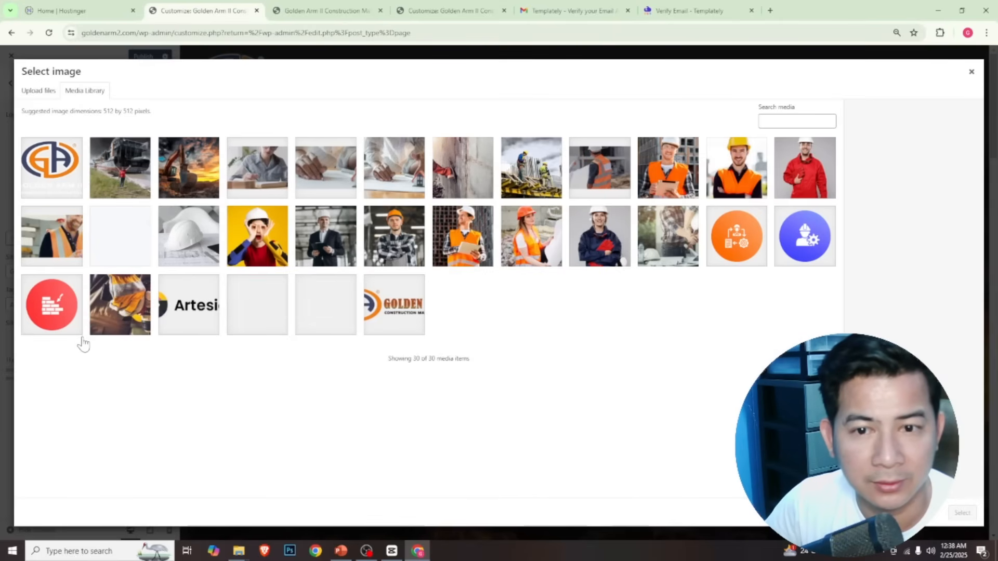
left_click(970, 72)
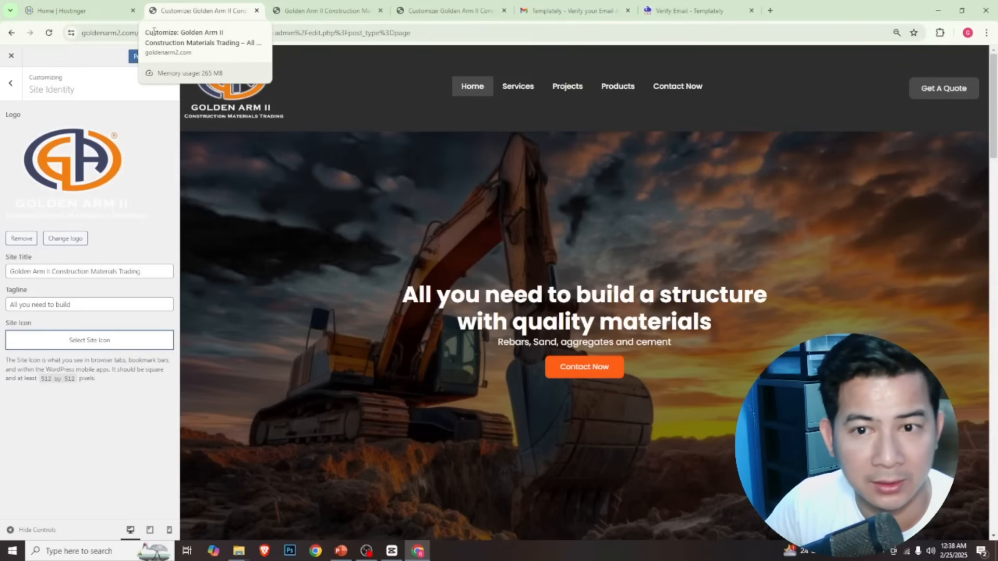
left_click(89, 341)
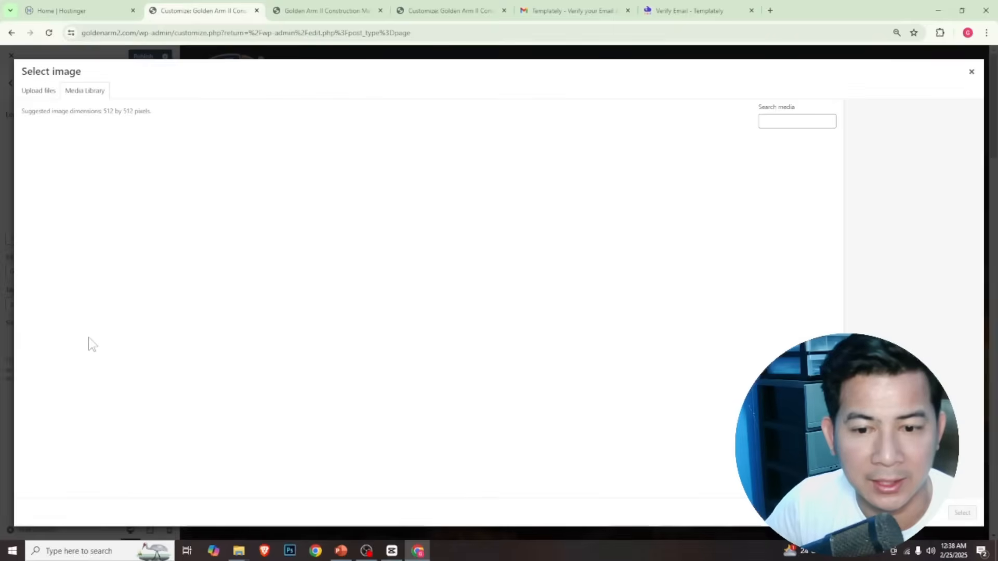
left_click(38, 91)
left_click(512, 276)
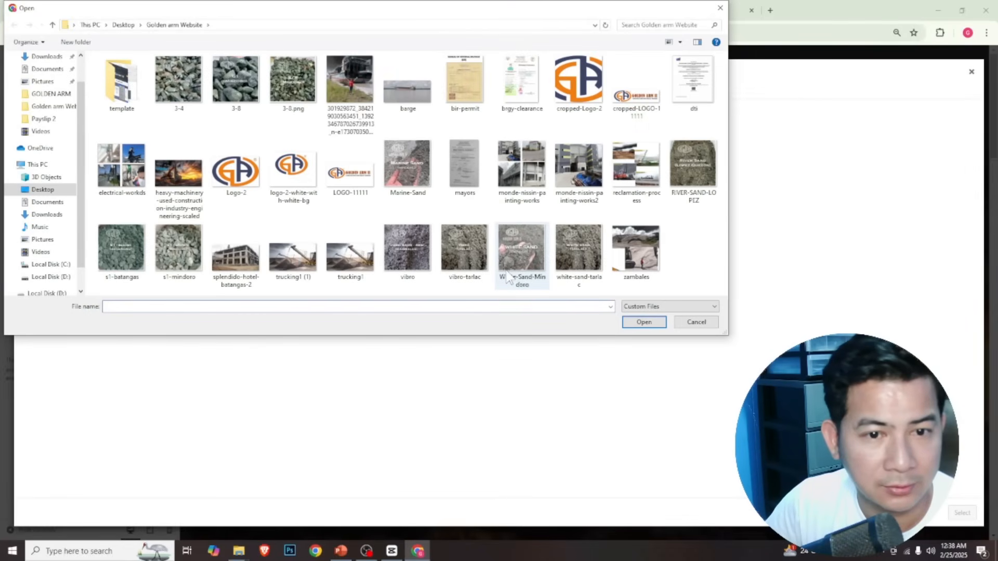
left_click(235, 179)
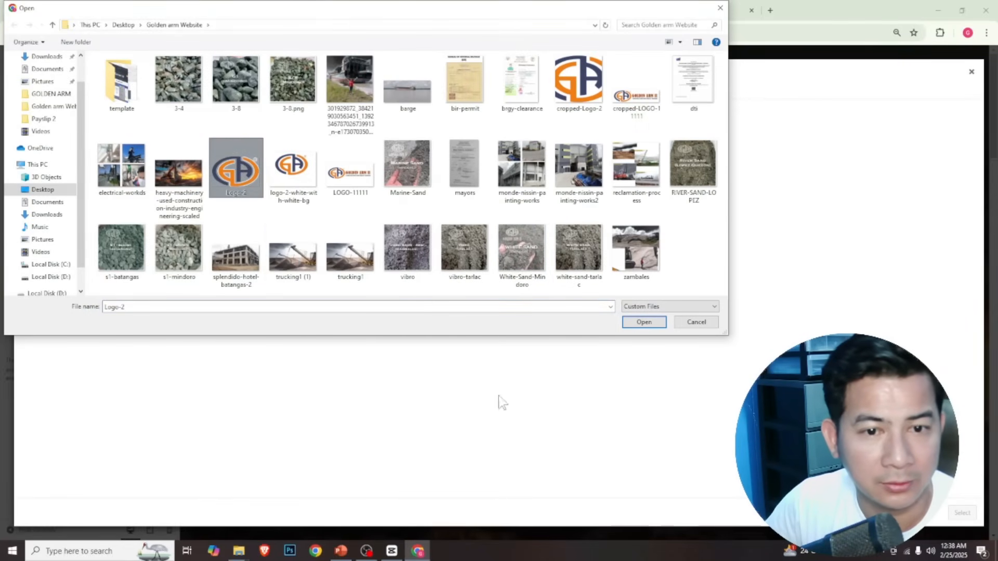
left_click(644, 322)
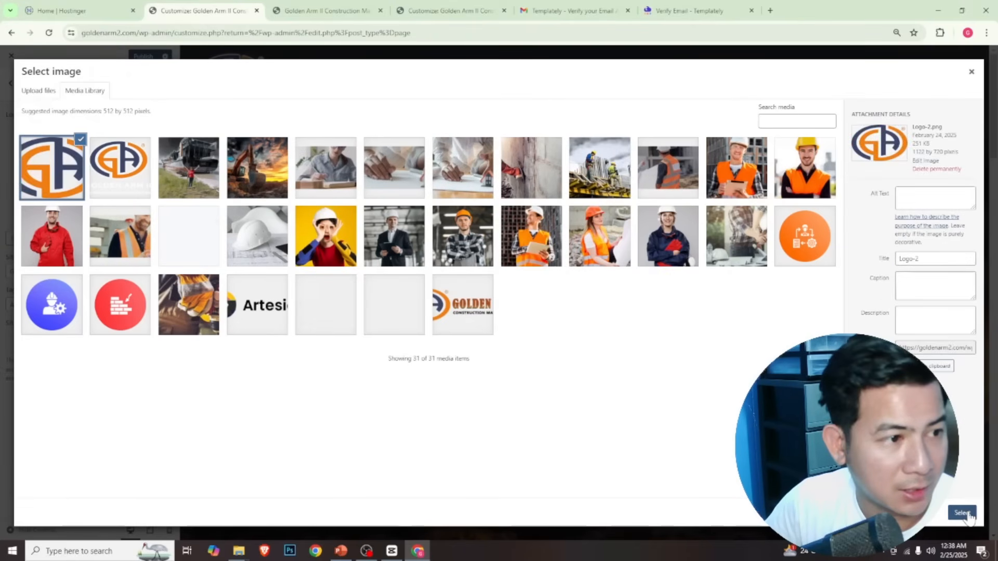
Set Logo-2 as the site icon using the suggested square crop and publish the Site Identity changes
left_click(962, 513)
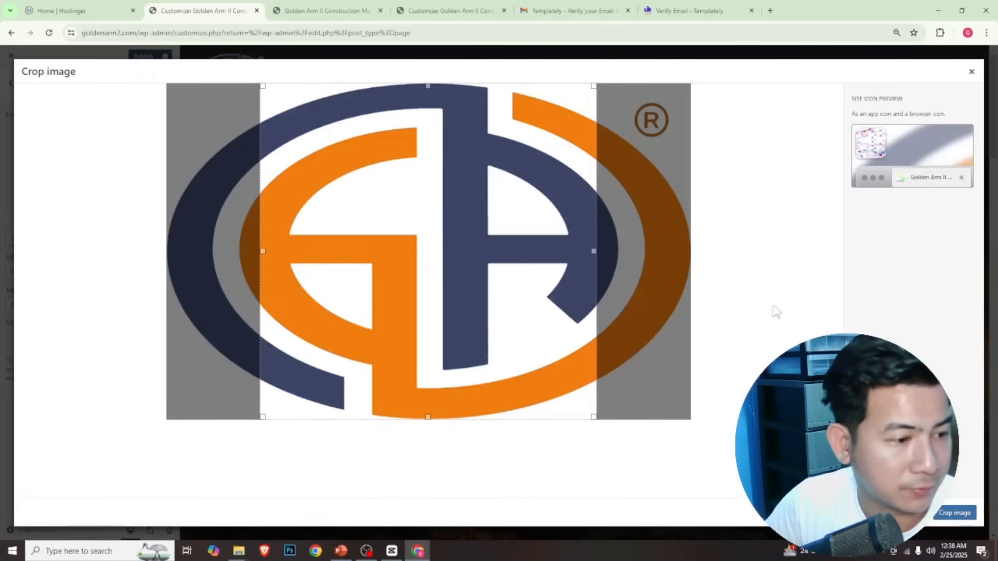
left_click(955, 514)
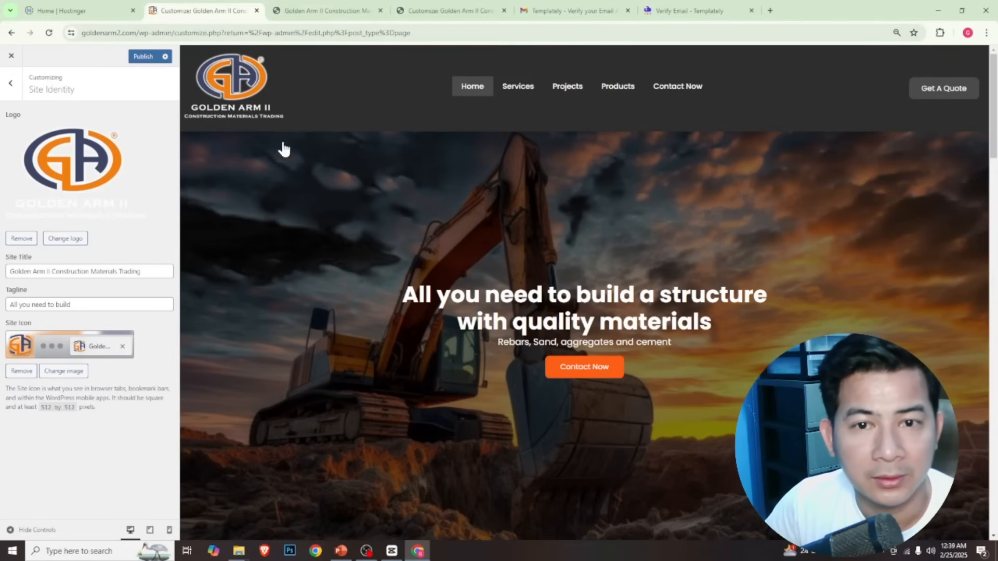
left_click(142, 57)
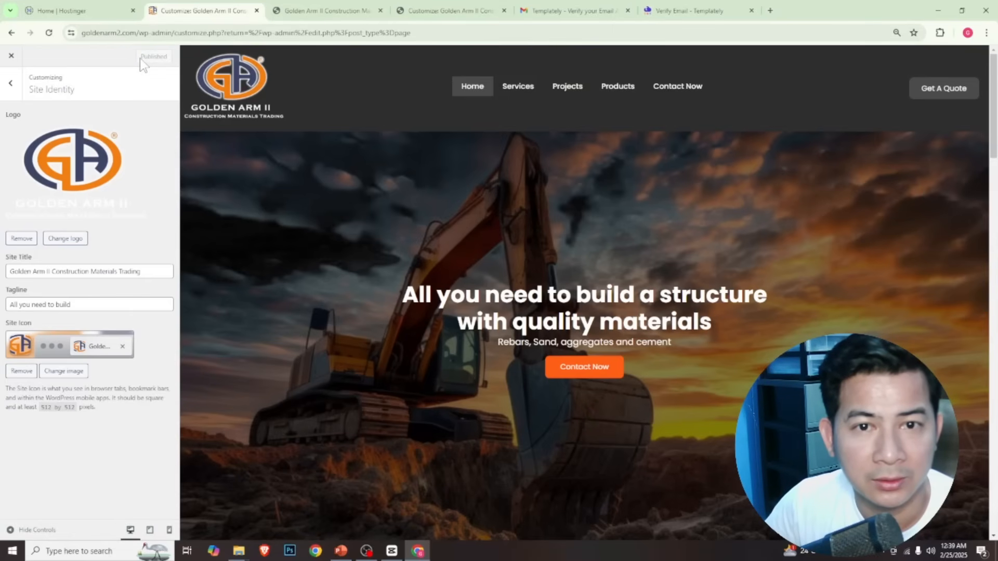
Reload the homepage preview to check the new site logo
left_click(308, 10)
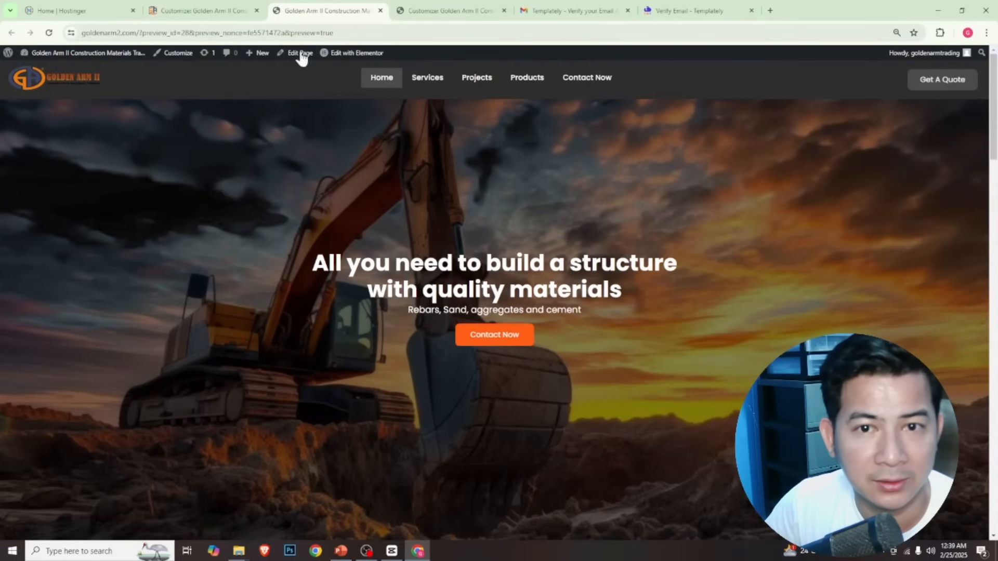
left_click(49, 36)
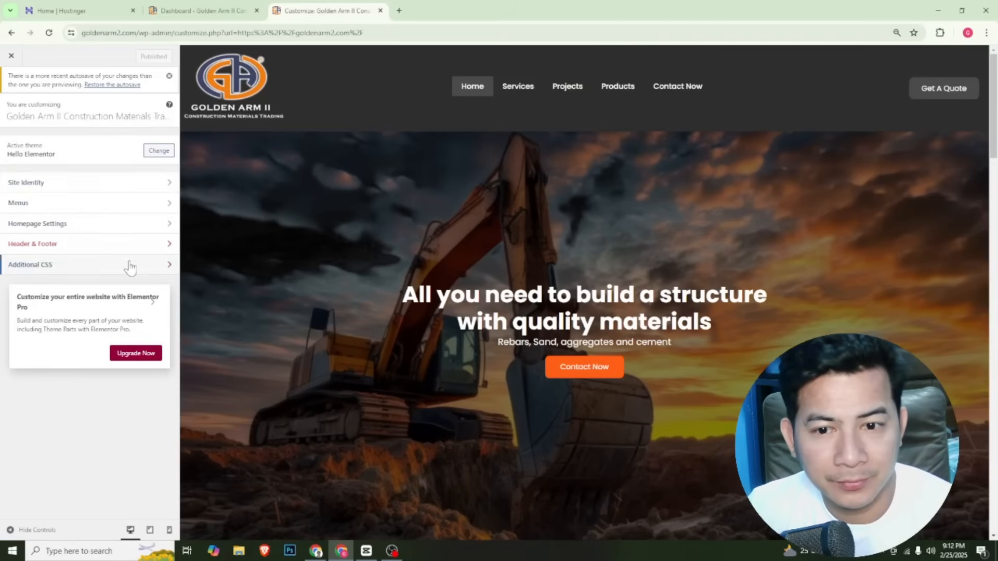
Activate the Astra theme in place of Hello Elementor and open it in the theme customizer
left_click(229, 14)
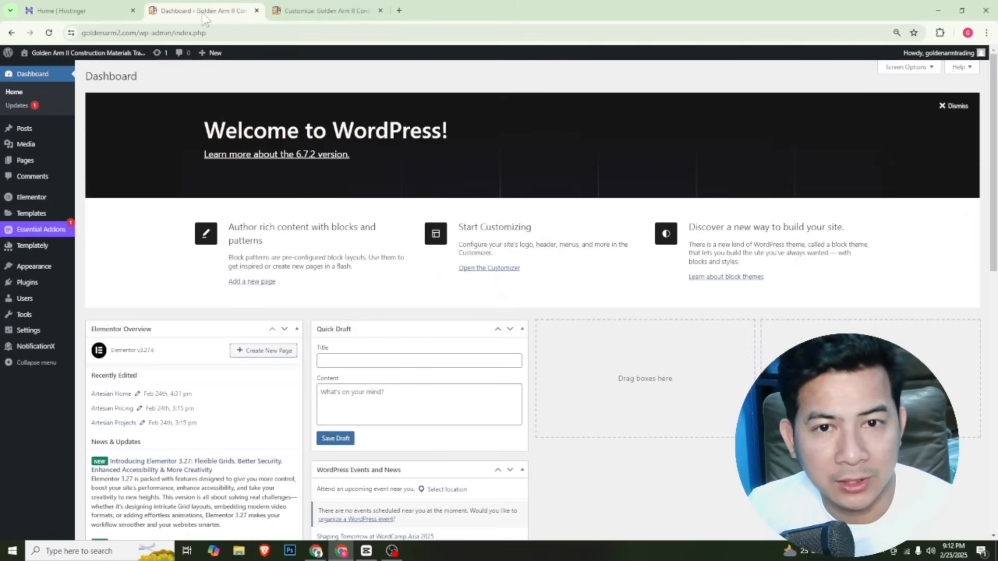
mouse_move(57, 267)
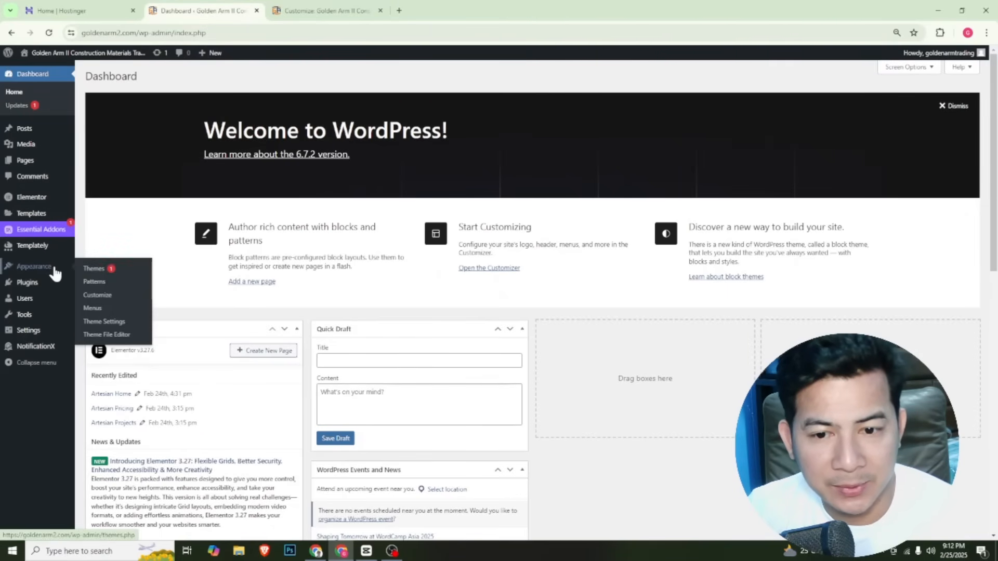
left_click(100, 268)
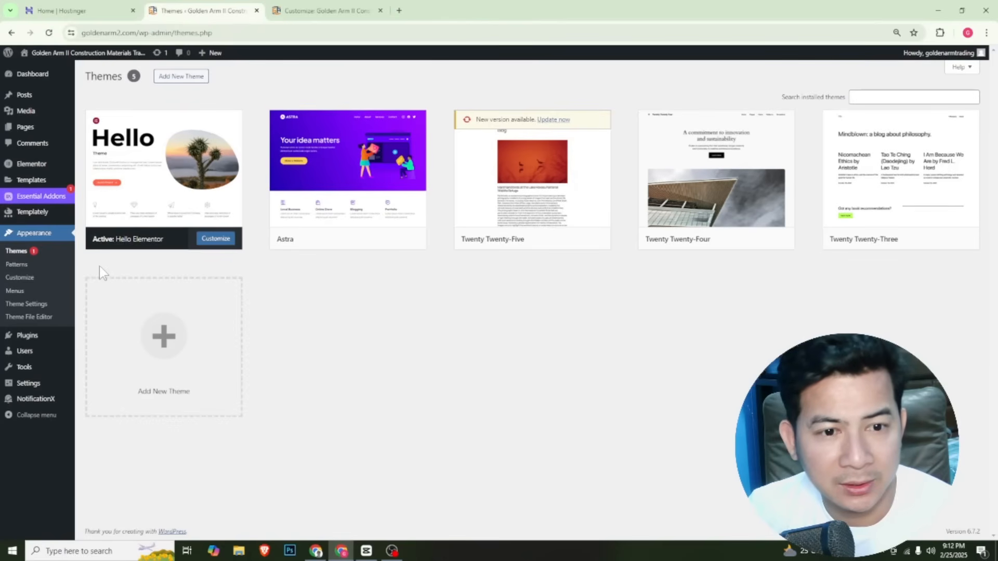
mouse_move(356, 213)
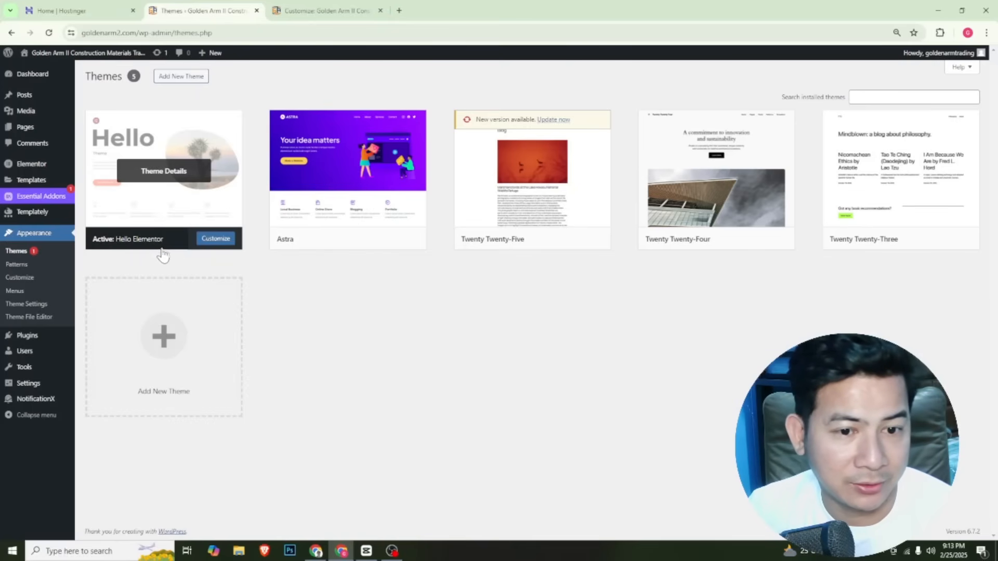
mouse_move(362, 243)
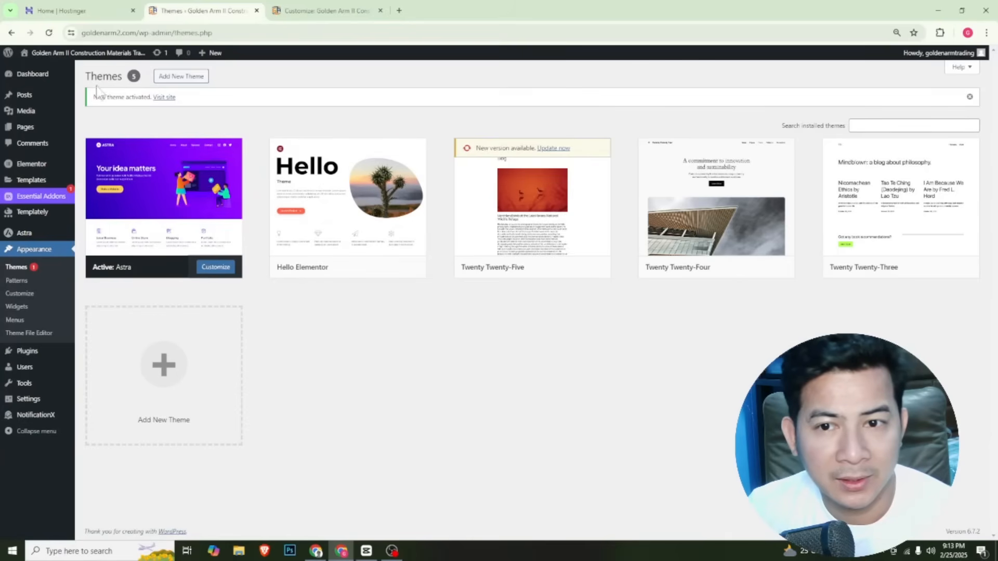
mouse_move(91, 60)
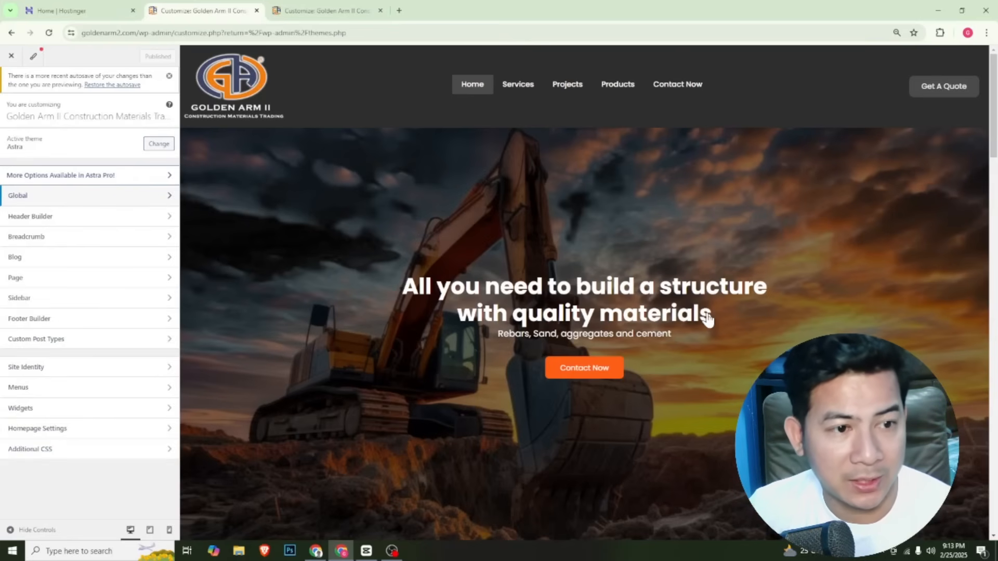
Review the homepage under the Astra theme and look through the customizer's Global settings
scroll(709, 318, "down", 5)
scroll(711, 321, "down", 15)
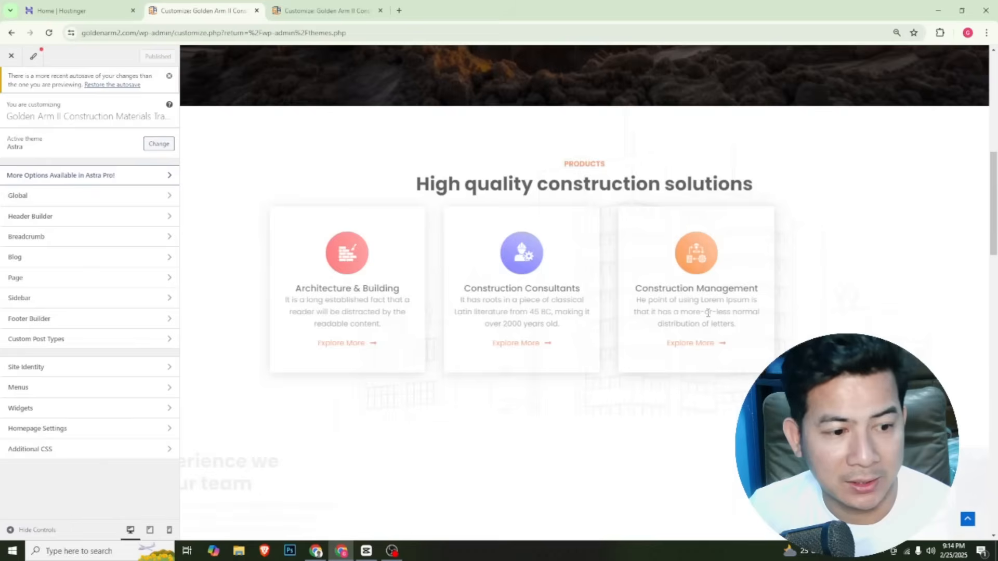
scroll(709, 320, "down", 8)
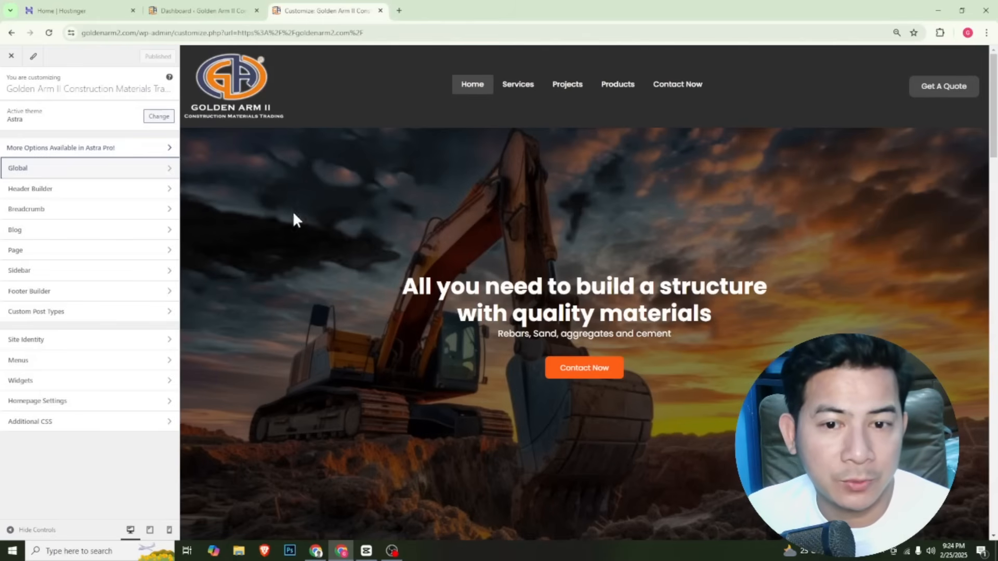
left_click(92, 169)
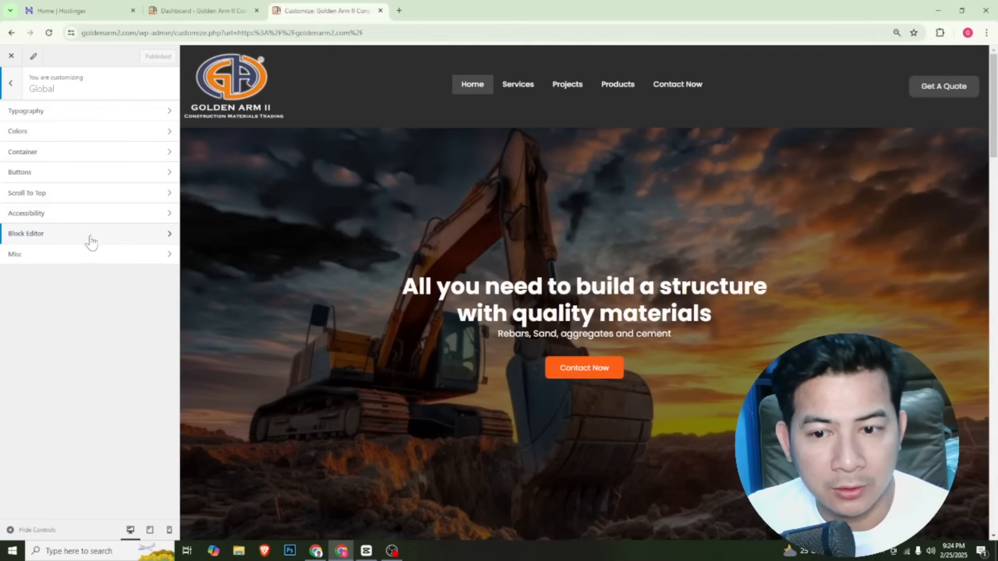
left_click(18, 97)
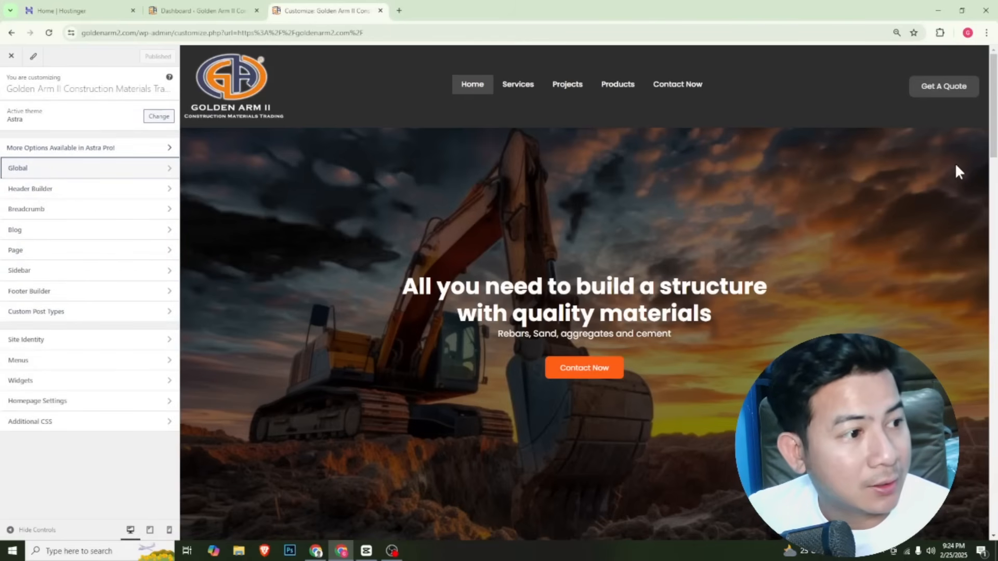
Test the Contact Now button in the homepage footer's "Let's work together" banner and return to the footer
left_click_drag(993, 140, 975, 225)
scroll(976, 225, "down", 20)
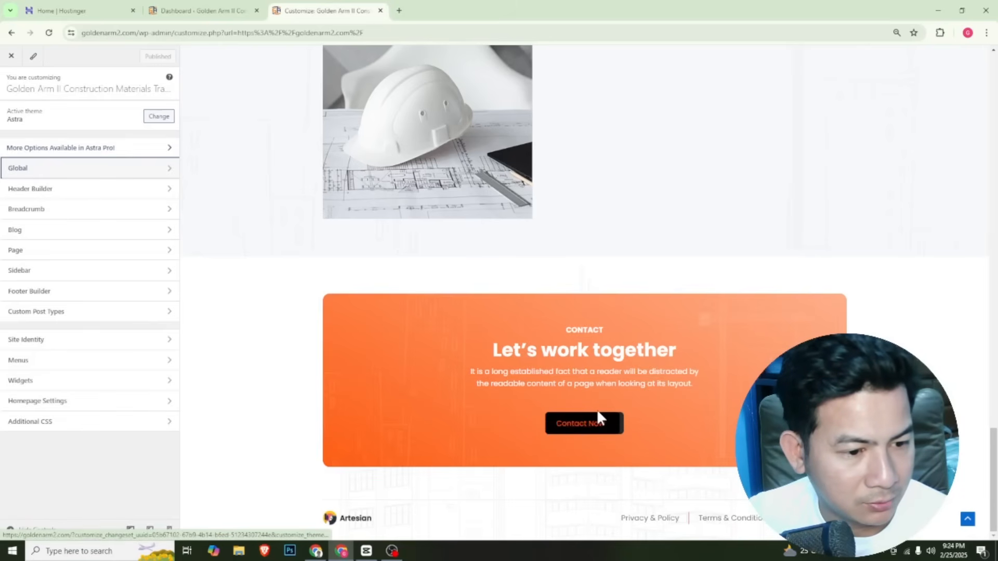
left_click(588, 427)
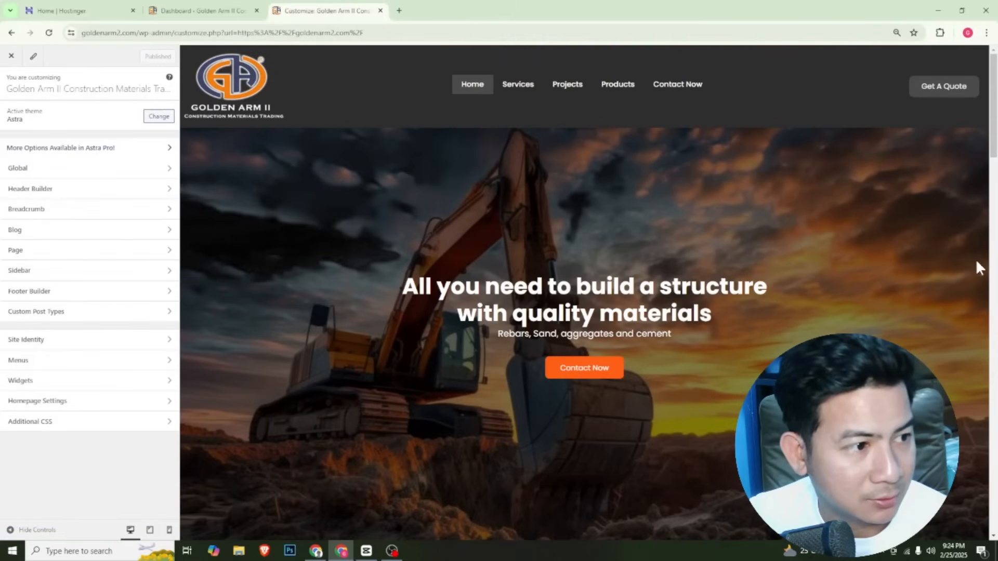
left_click_drag(993, 141, 991, 525)
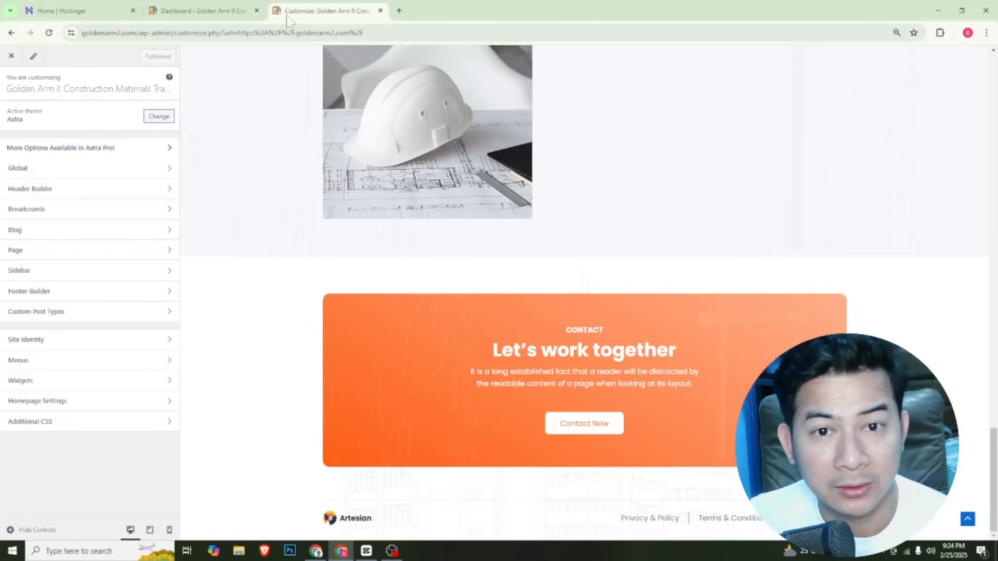
Open the Artesian Footer template from Templately's Theme Builder in Elementor and open its Contact Now button for editing
left_click(231, 14)
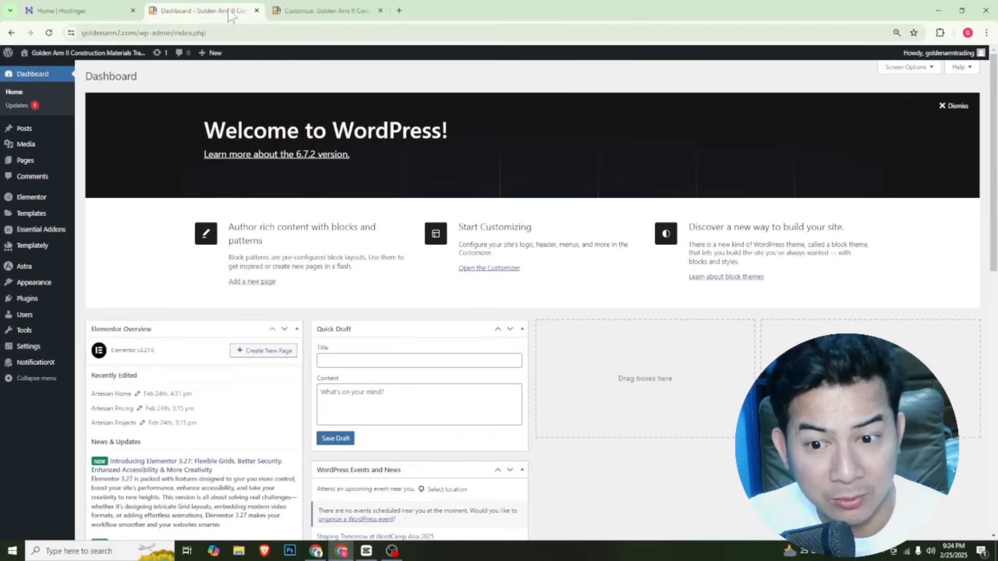
mouse_move(32, 249)
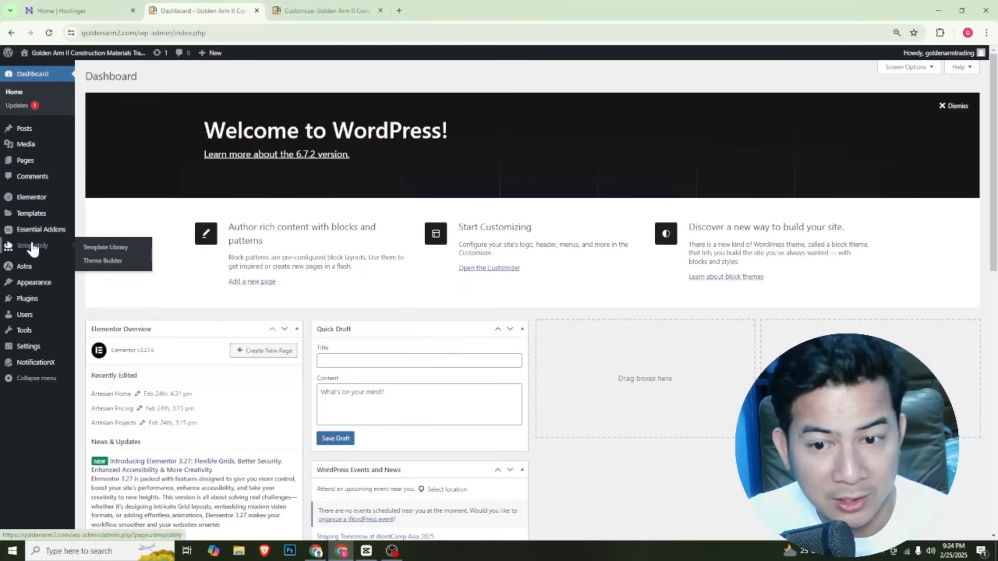
left_click(112, 248)
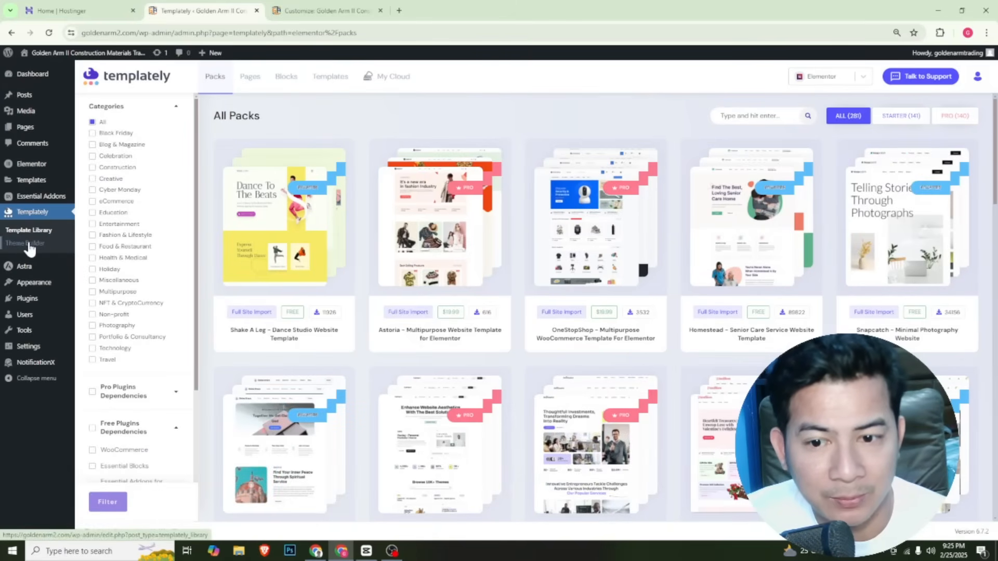
left_click(27, 243)
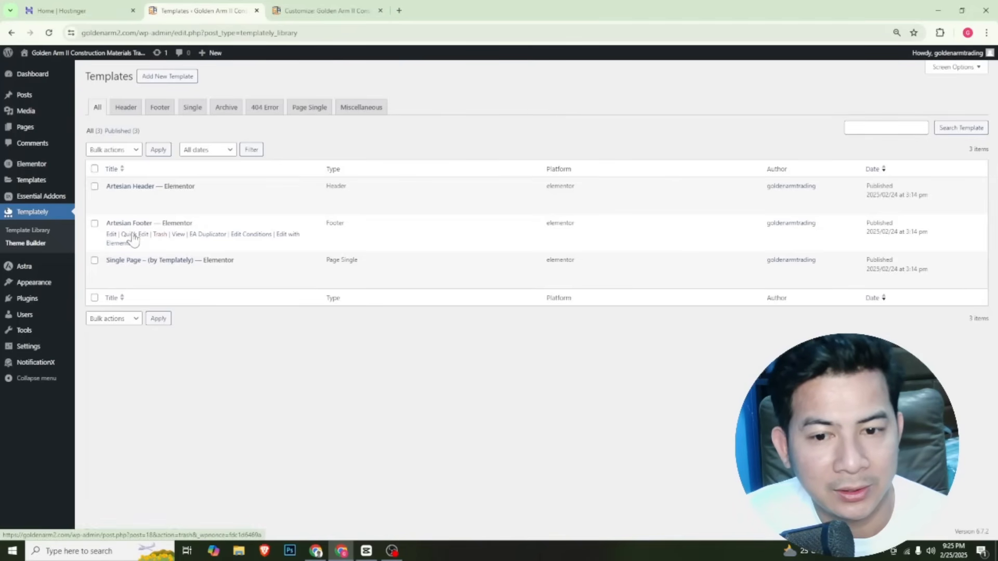
left_click(283, 236)
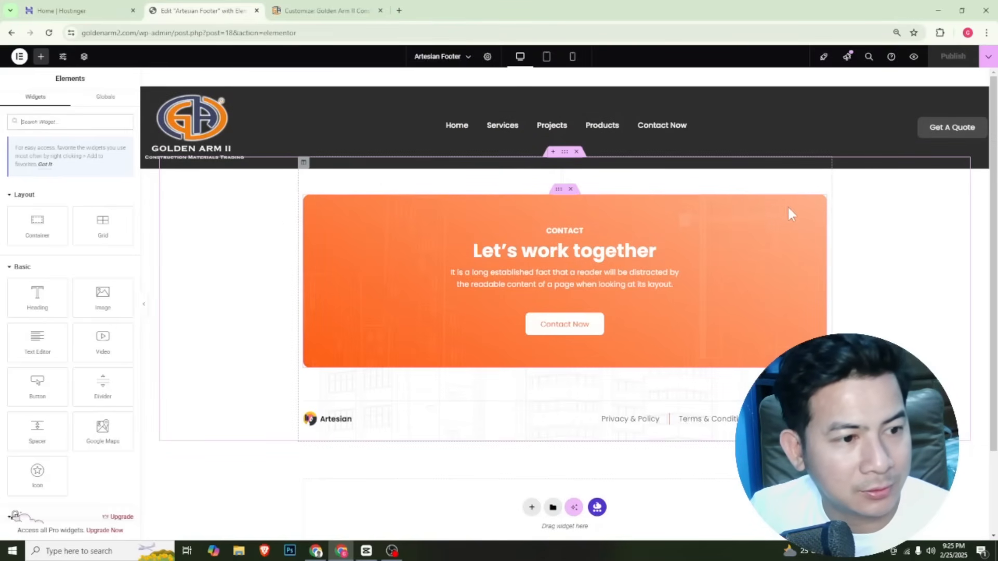
left_click(566, 330)
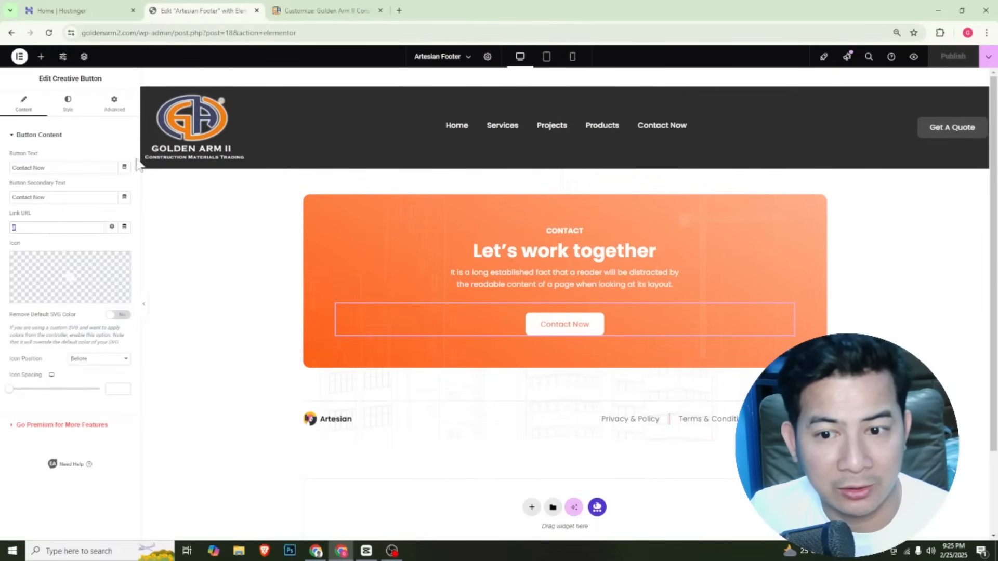
Load goldenarm2.com in a new browser tab and go to its Contact Now page
left_click(324, 12)
left_click(203, 10)
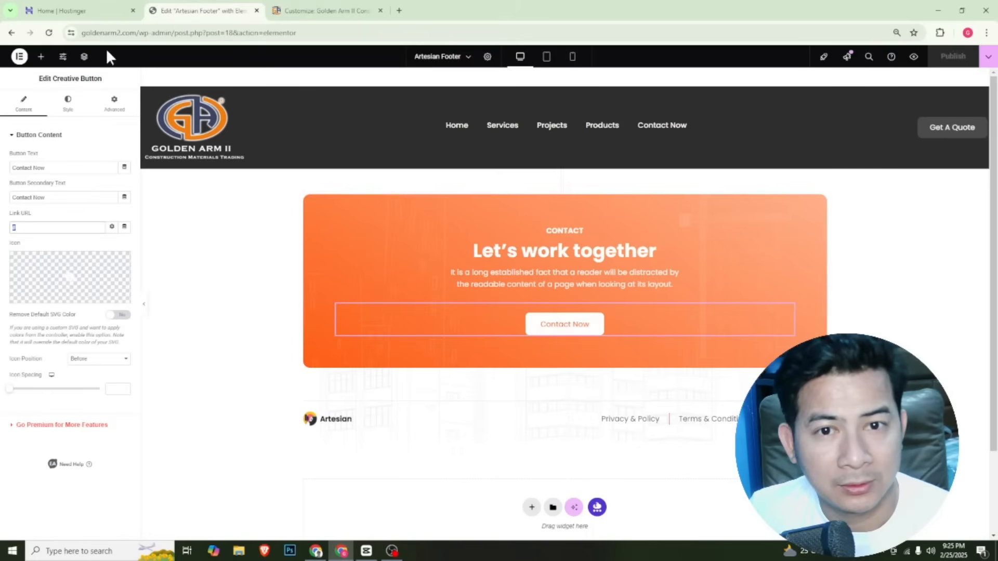
left_click(323, 10)
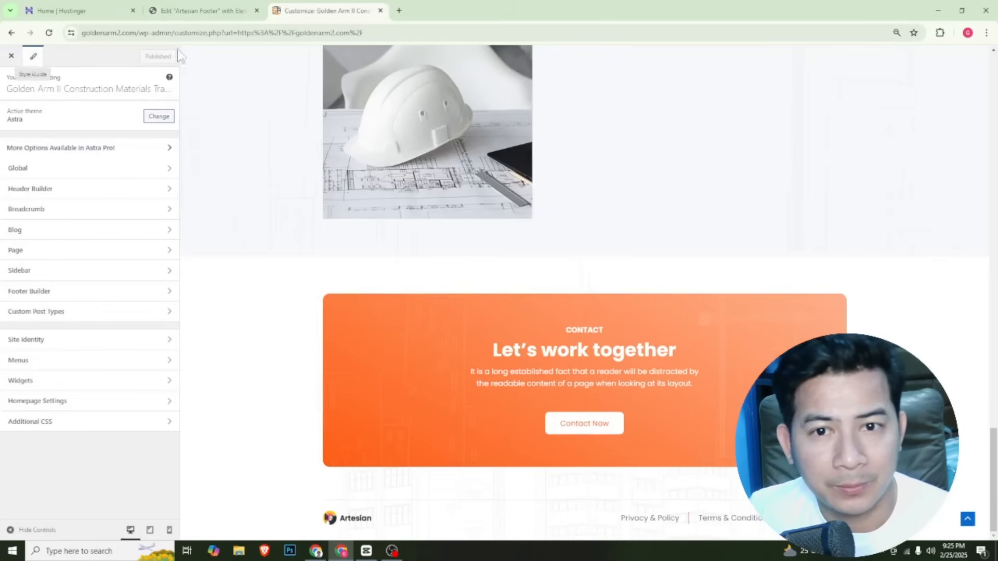
left_click(398, 11)
type("go")
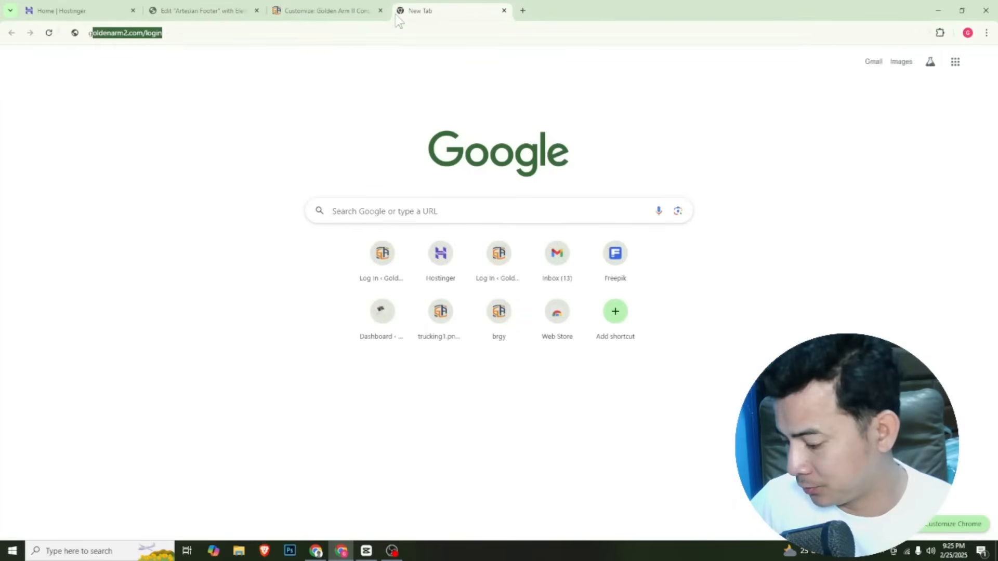
type("ldn")
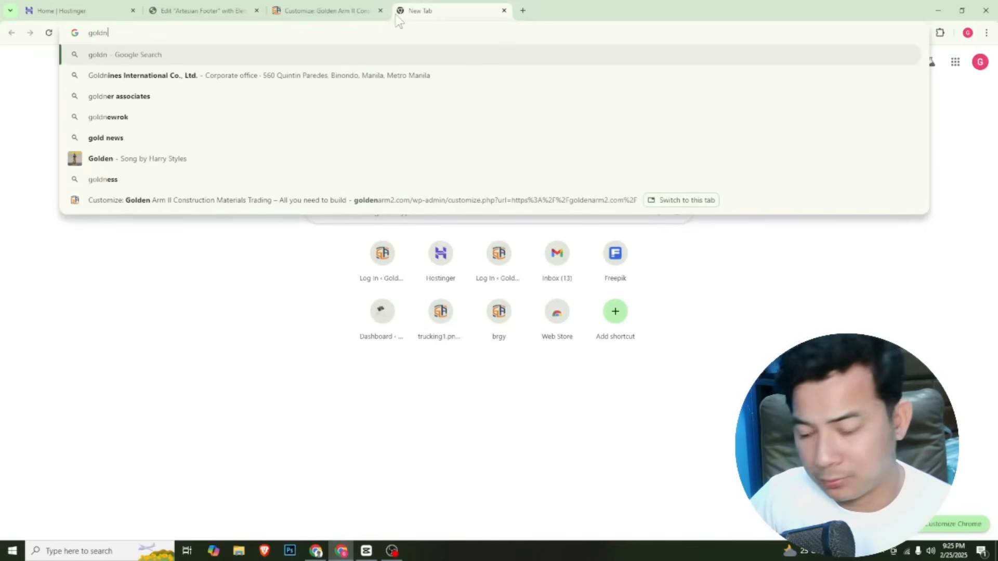
key("BackSpace")
type("enarm2.com/l")
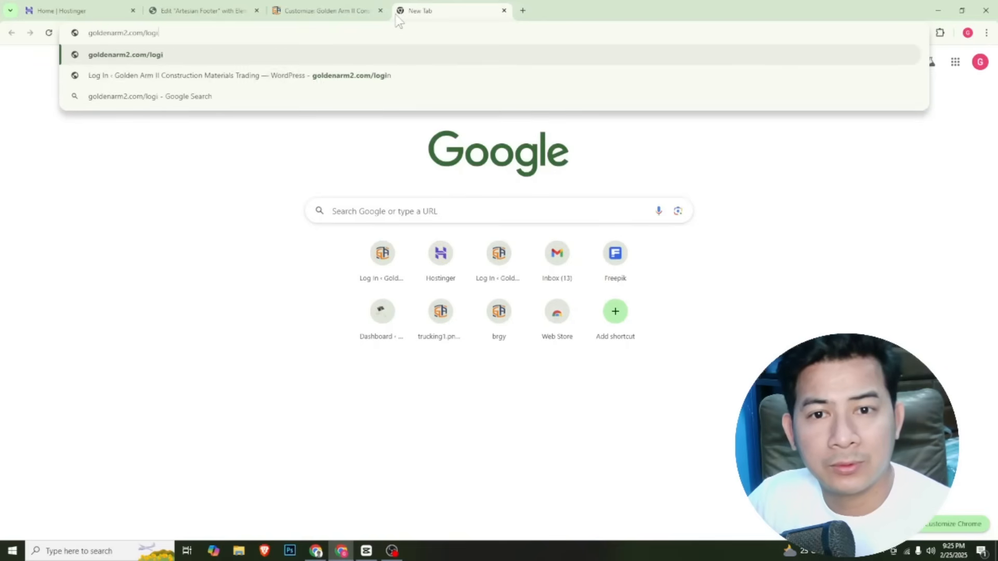
key("BackSpace")
key("Return")
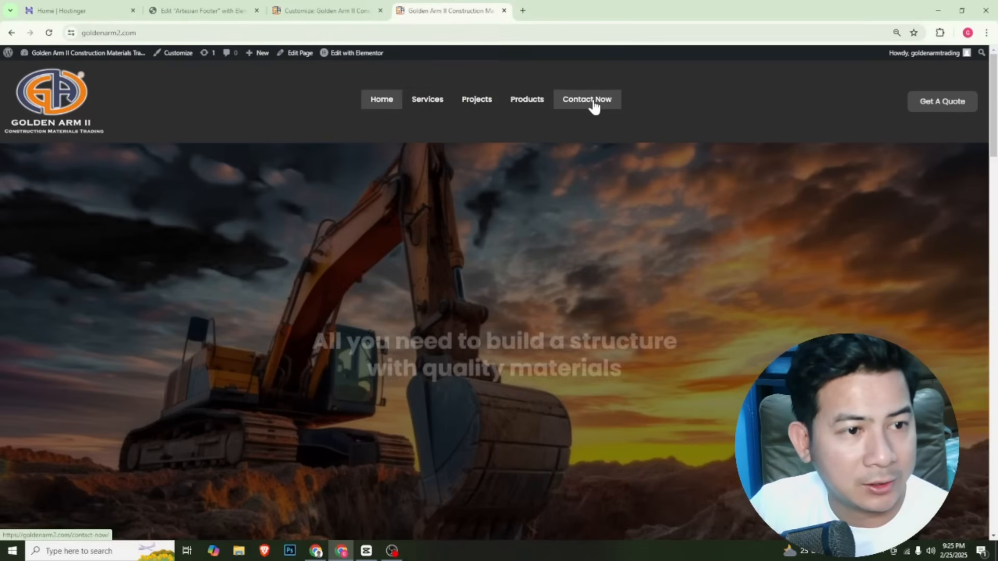
left_click(593, 103)
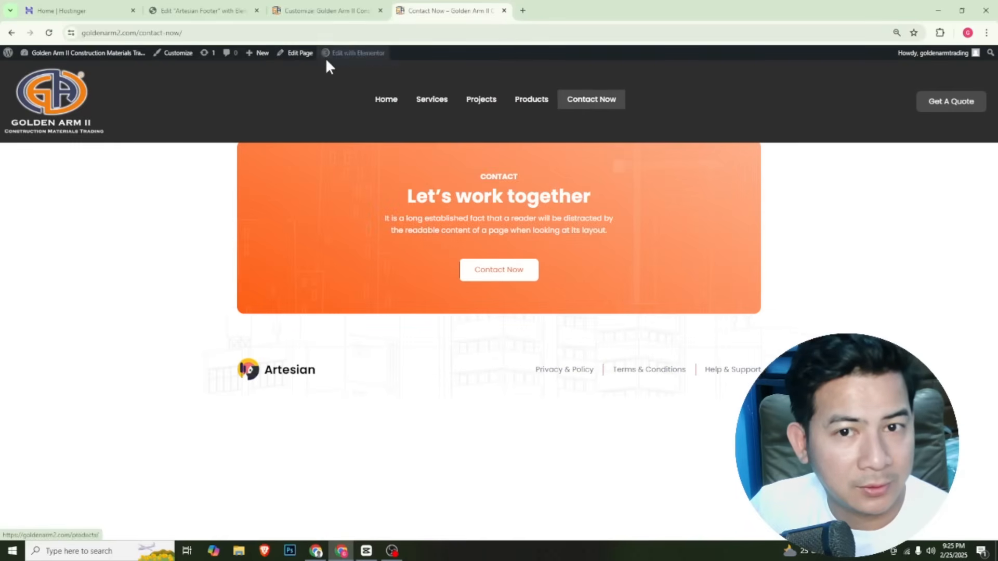
Copy the full web address of the Contact Now page
left_click(124, 37)
left_click_drag(209, 32, 82, 30)
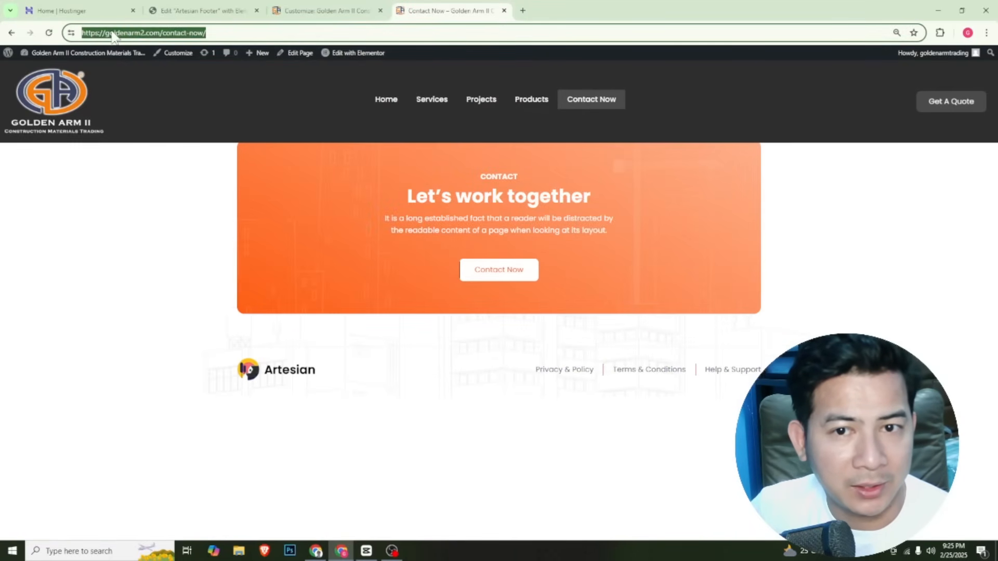
right_click(113, 35)
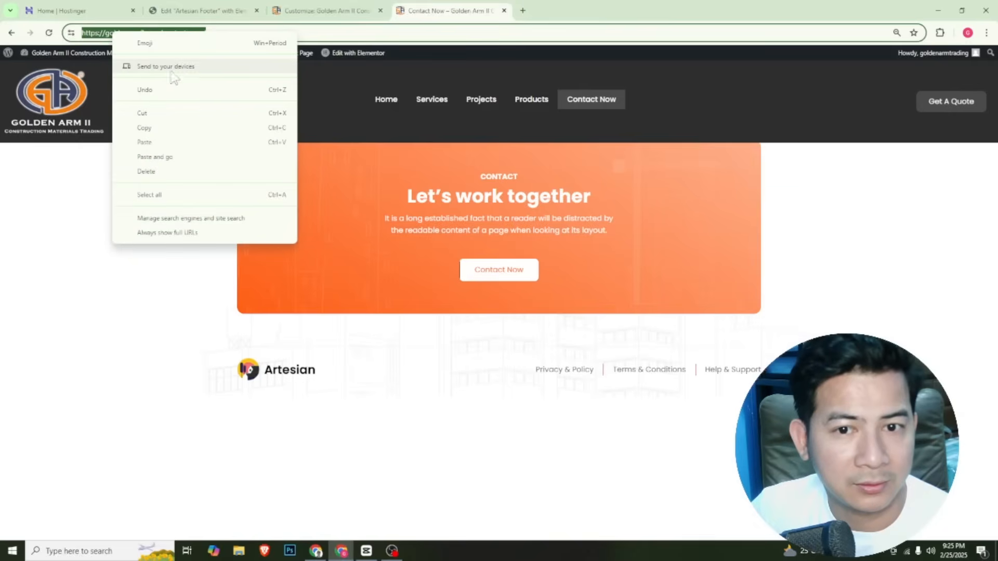
left_click(195, 130)
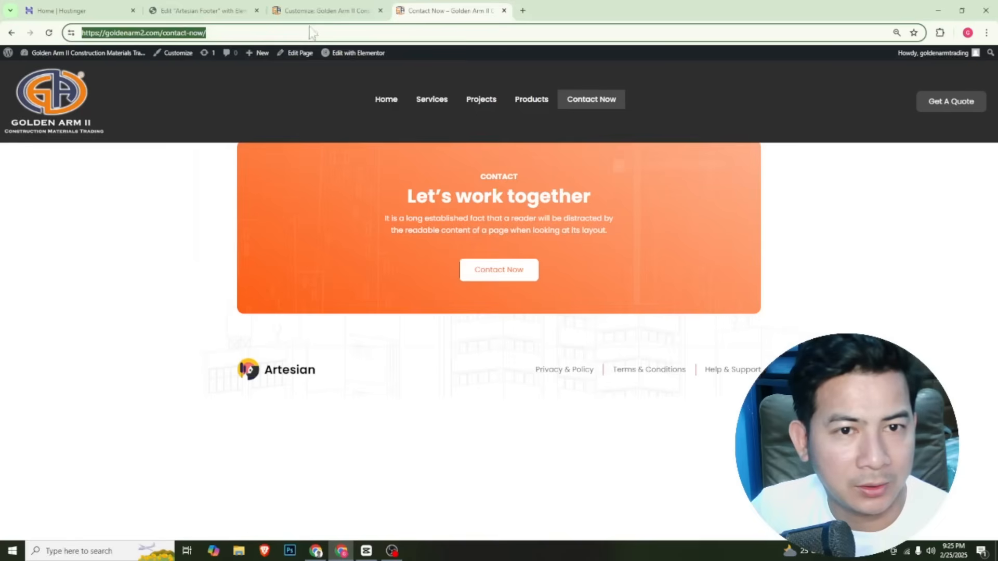
left_click(320, 11)
left_click(229, 11)
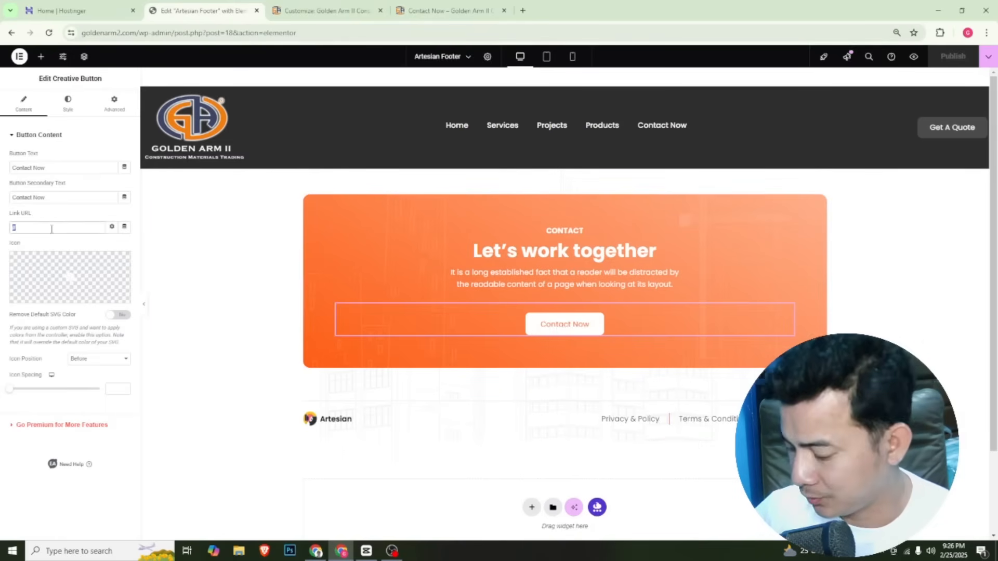
key("BackSpace")
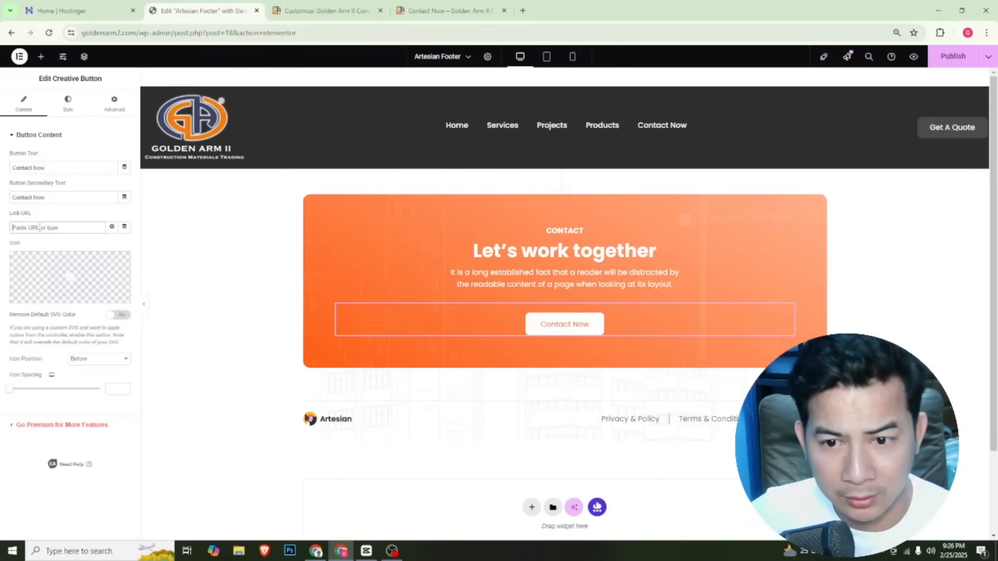
right_click(39, 230)
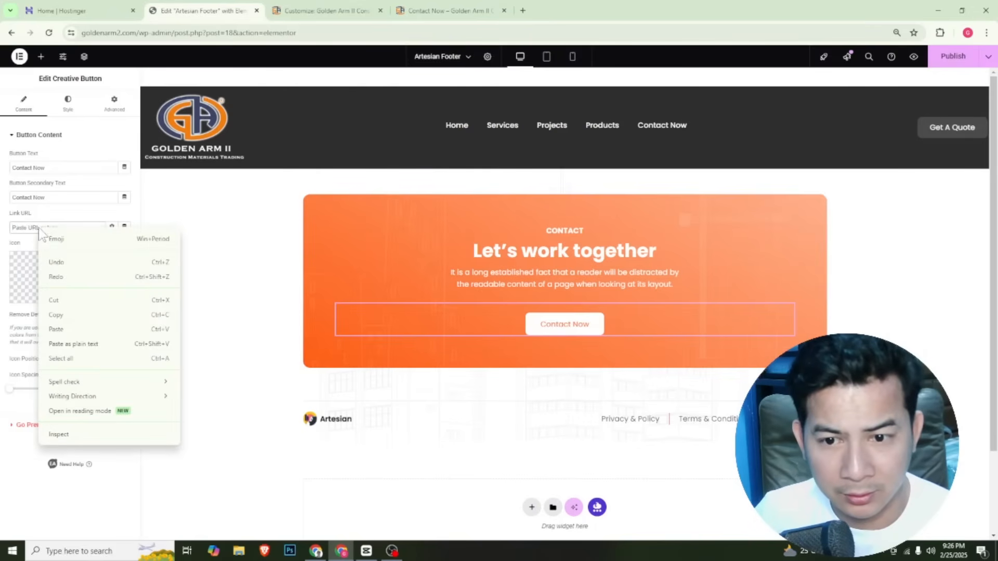
left_click(97, 329)
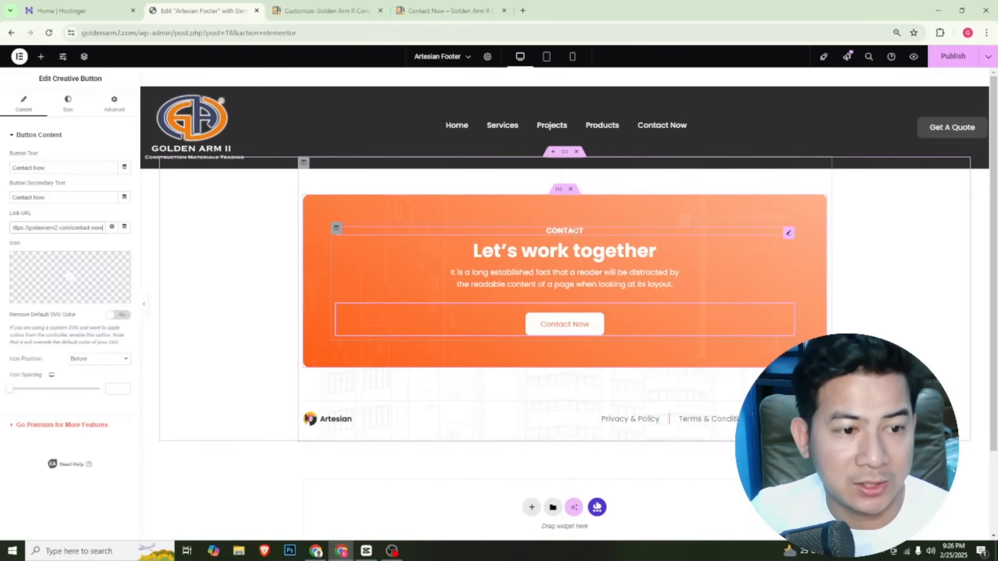
Change the small heading above the footer banner's main title to "Contact Now"
left_click(575, 231)
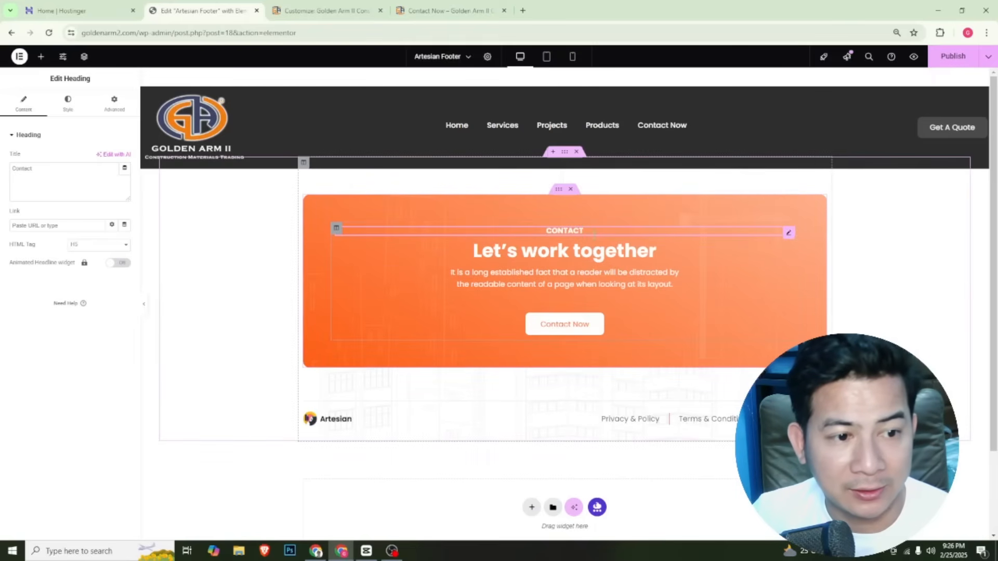
left_click(56, 178)
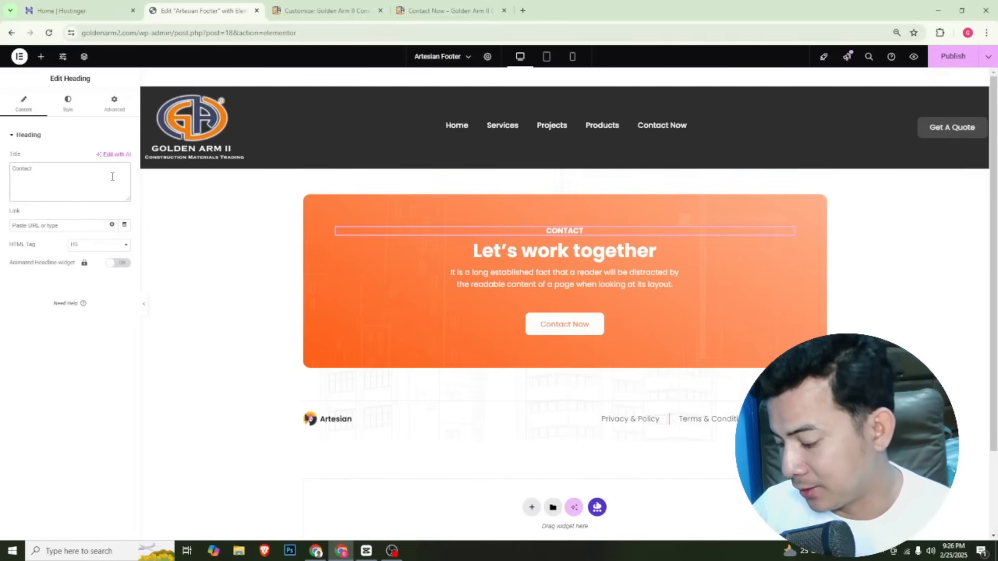
type("N")
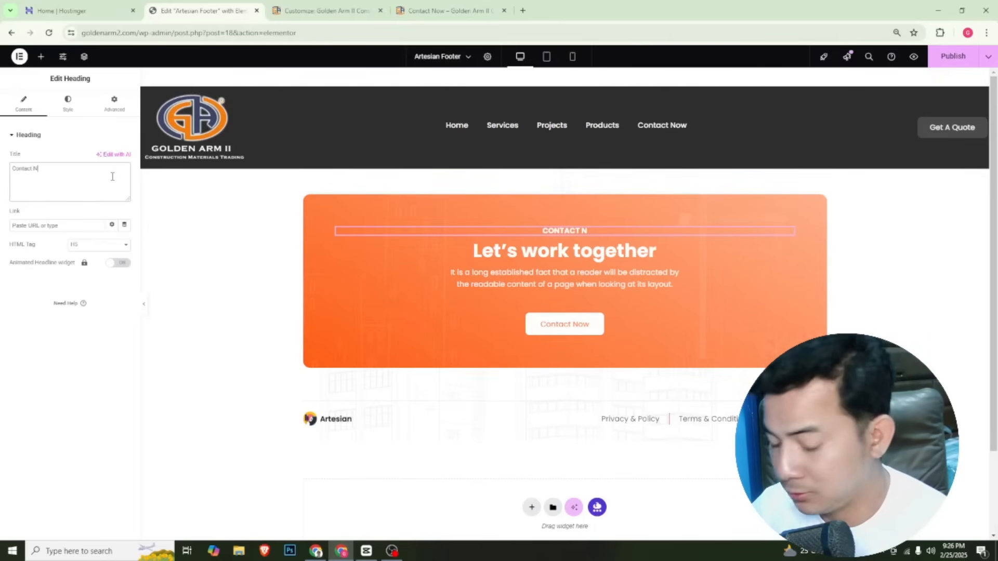
type("ow")
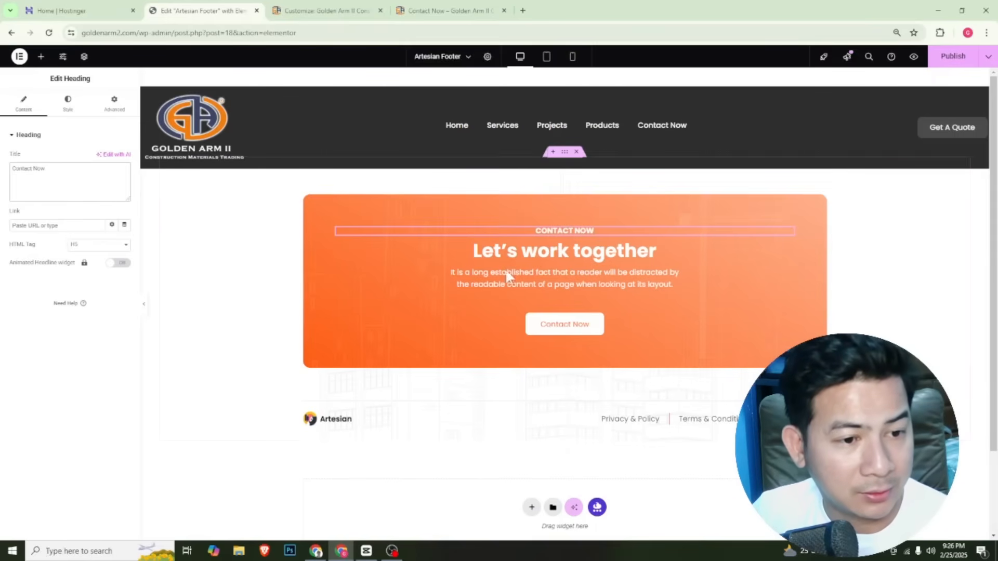
Replace the footer banner's main heading text with "Build your project now"
left_click(657, 251)
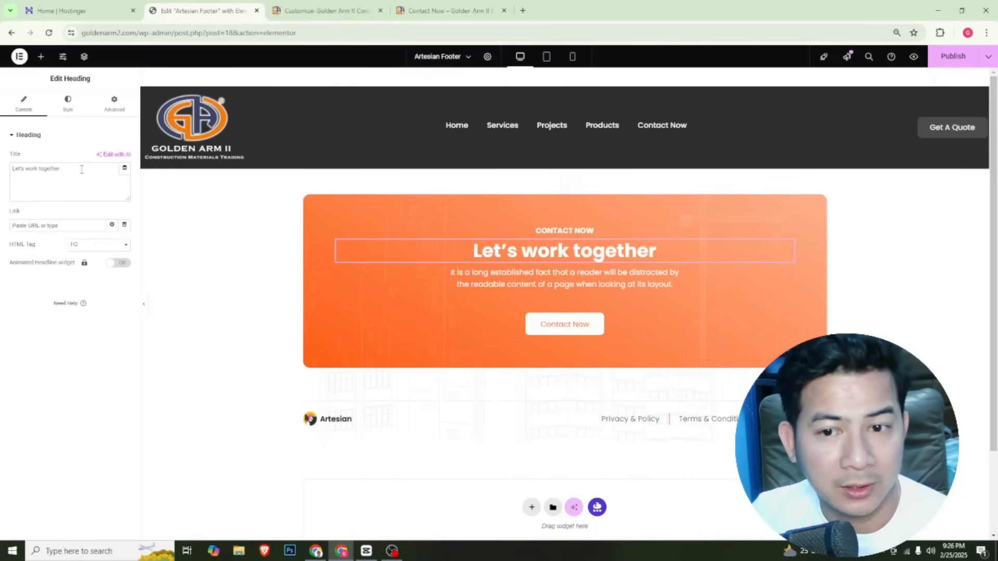
left_click_drag(82, 169, 3, 175)
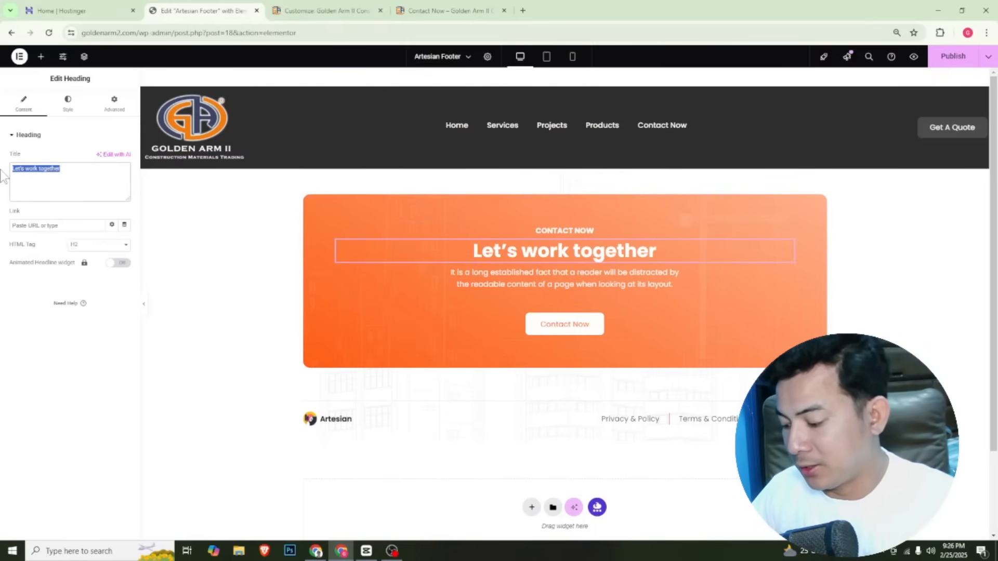
type("Bui")
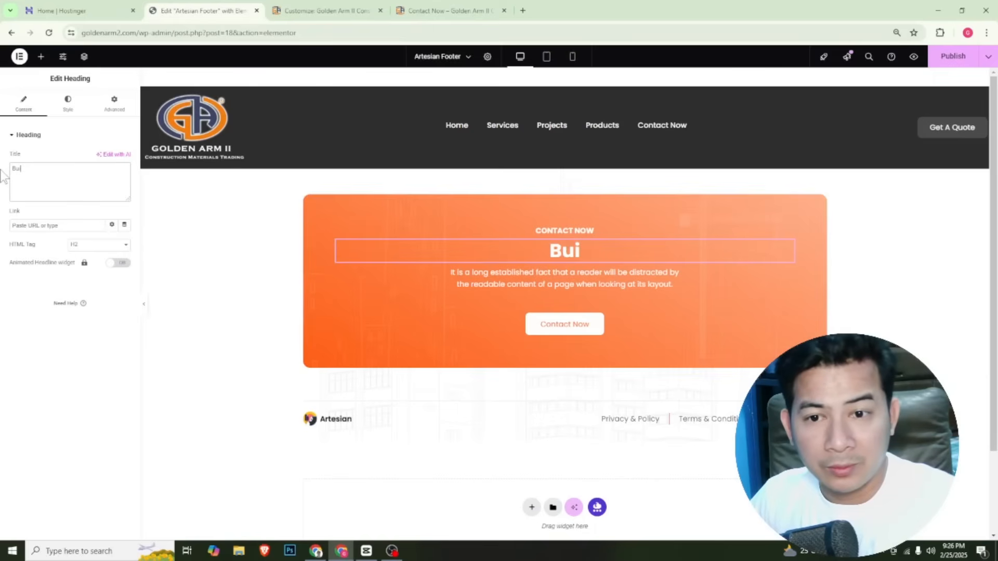
type("ld you")
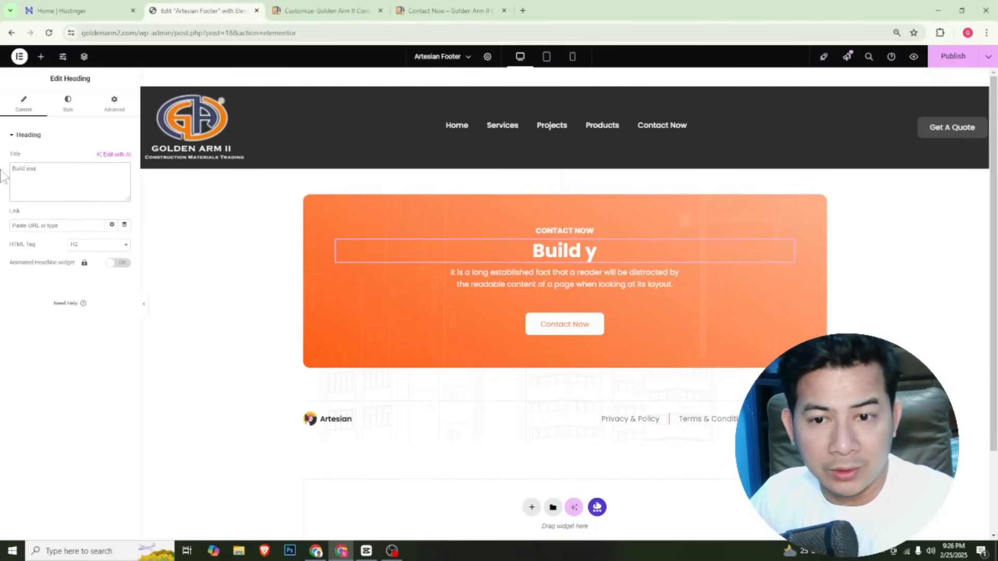
type("r project now")
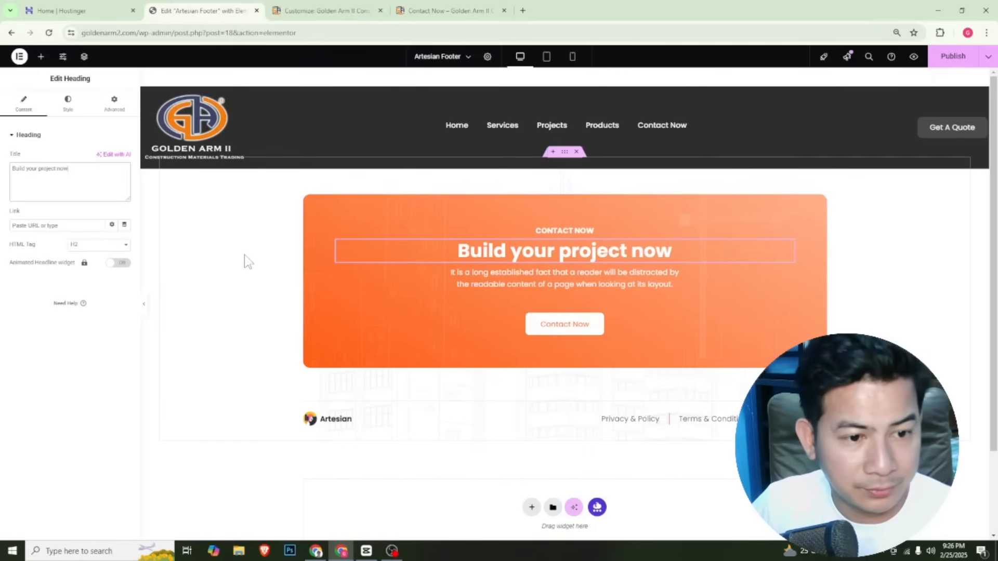
Replace the paragraph under the footer banner's main heading with "This is the description"
left_click(528, 278)
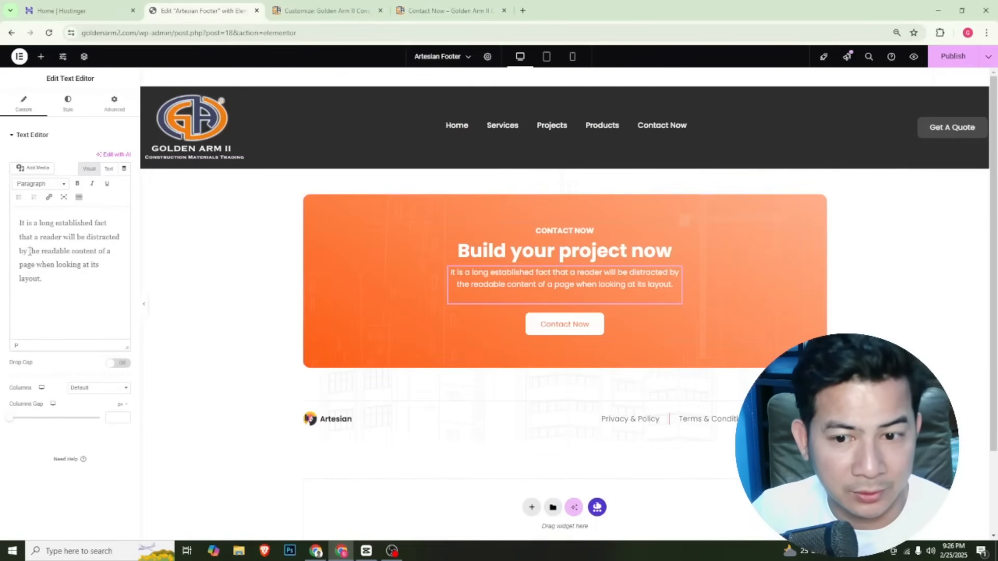
left_click_drag(60, 286, 3, 203)
type("This")
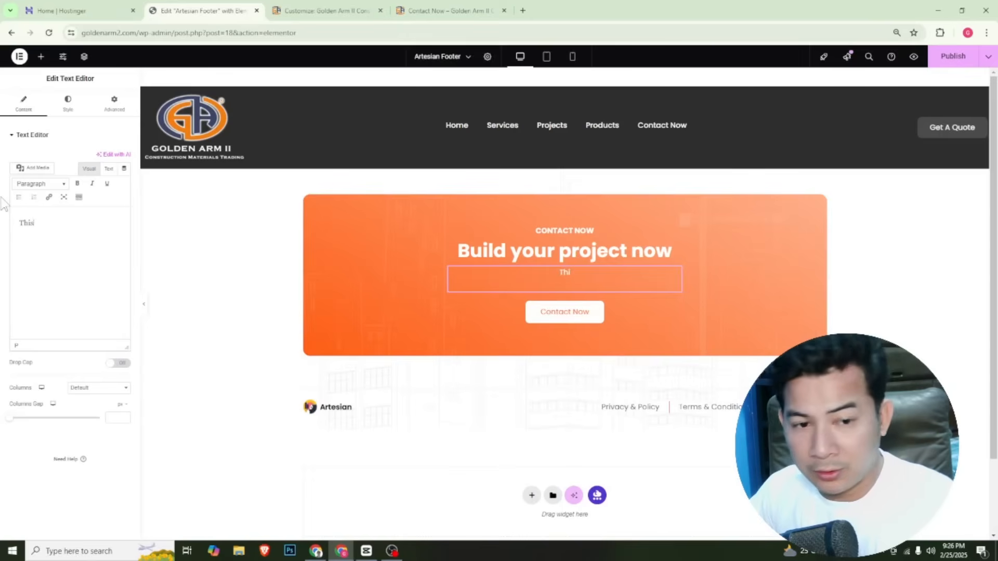
type(" is the descvr")
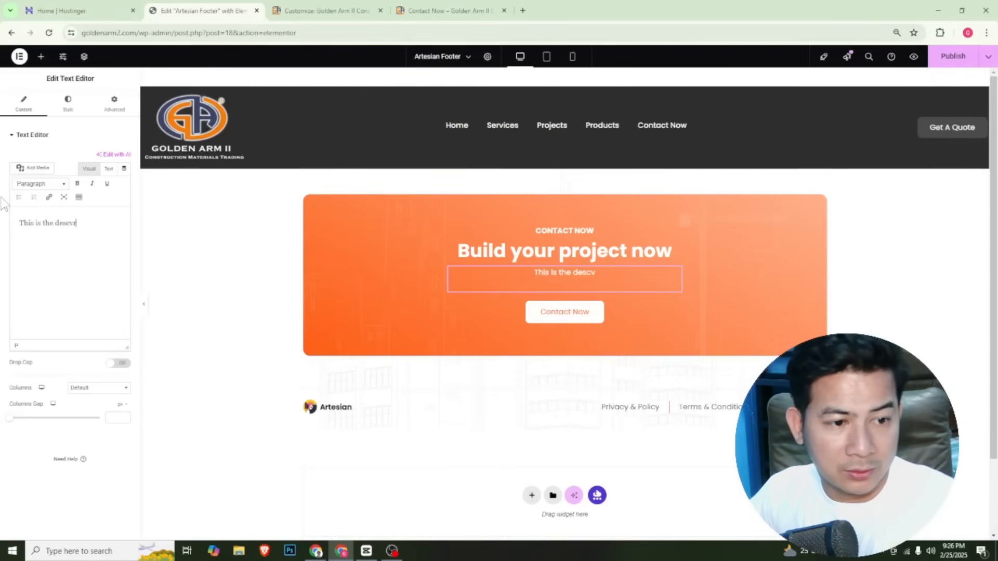
key("BackSpace")
type("ription")
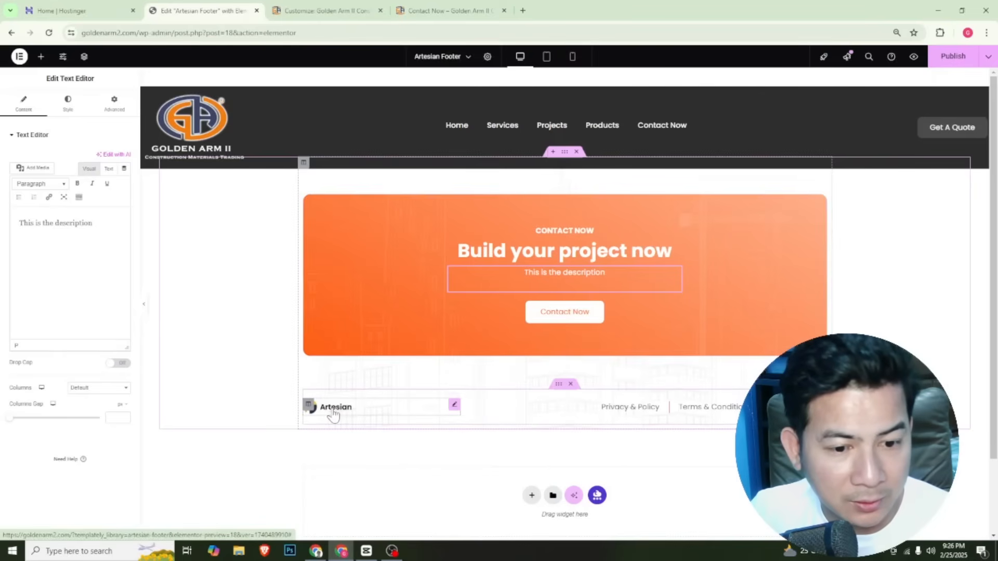
Delete the Artesian logo image and the container with the policy links below the footer banner, and publish the footer template
right_click(455, 408)
left_click(425, 412)
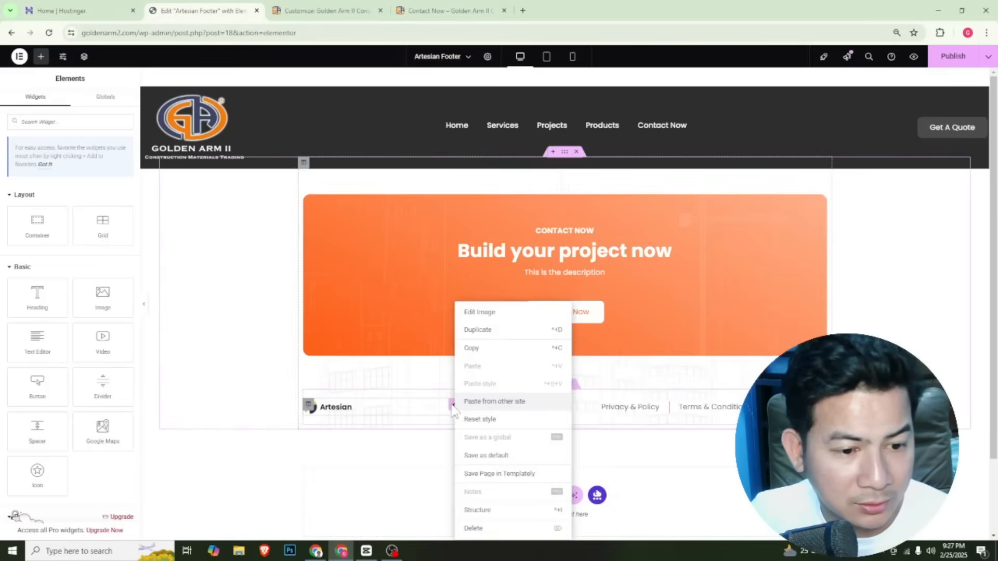
left_click(452, 410)
right_click(454, 409)
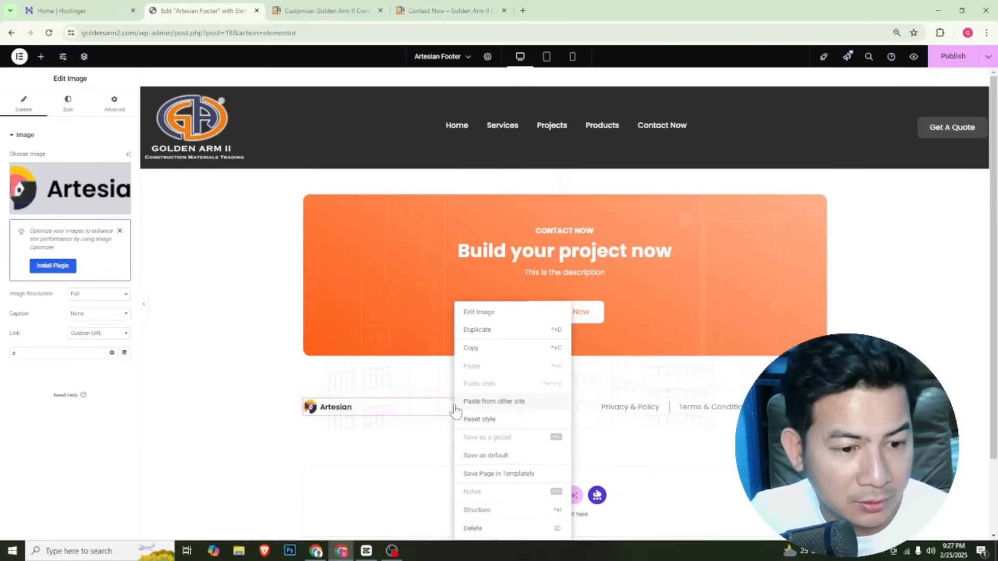
left_click(474, 529)
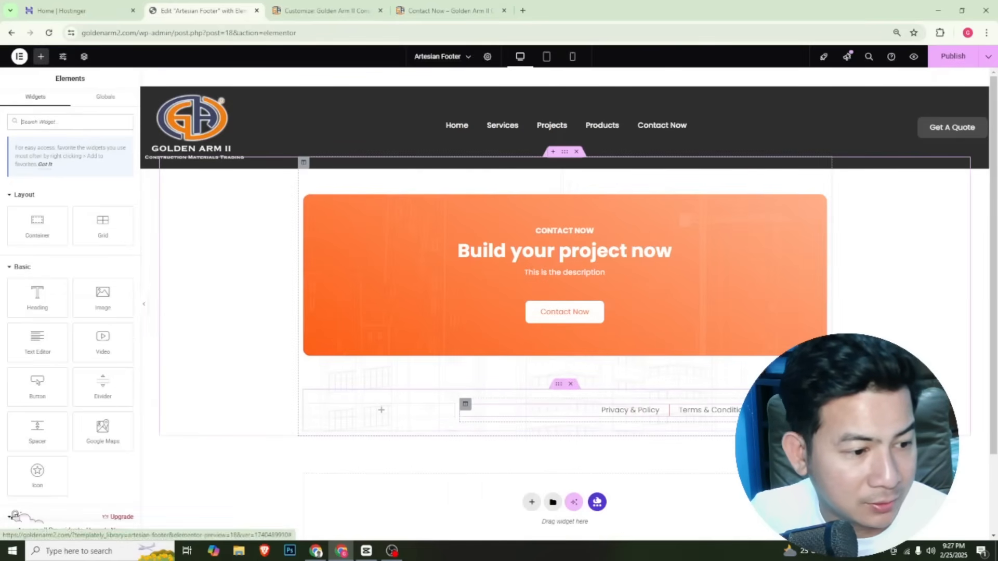
left_click(571, 385)
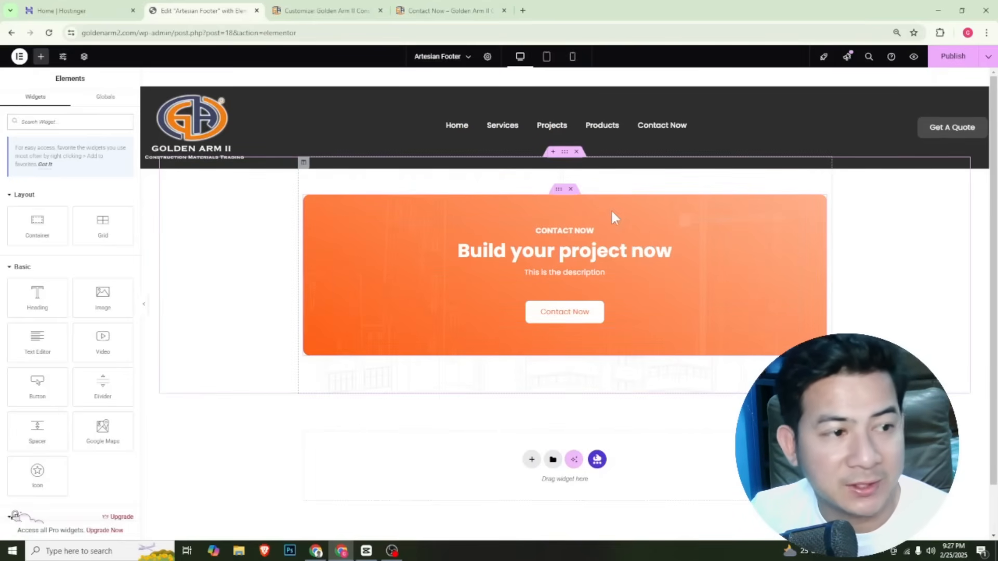
left_click(950, 57)
Reload the live homepage, check the edited footer banner, and test its Contact Now button
left_click(437, 11)
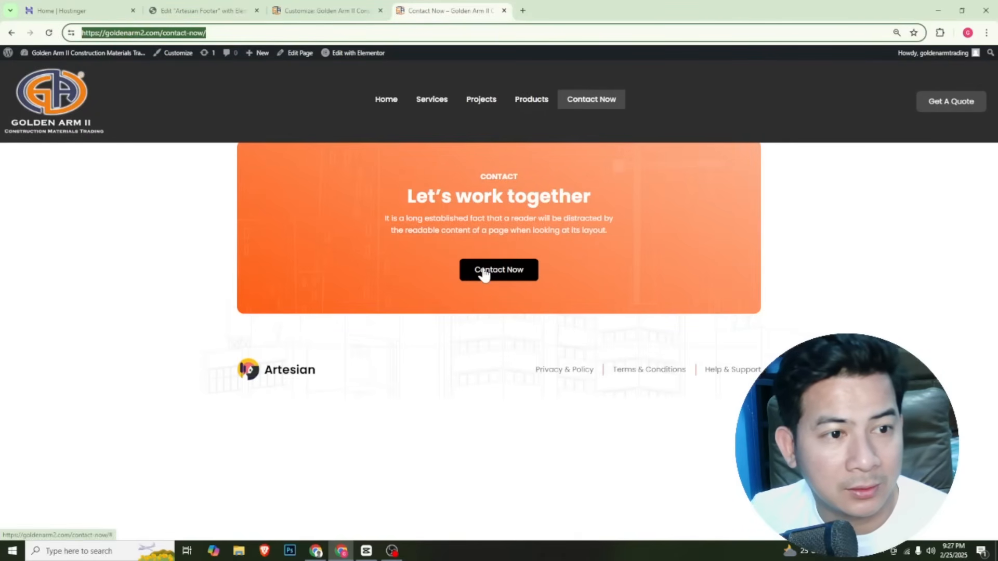
left_click(386, 100)
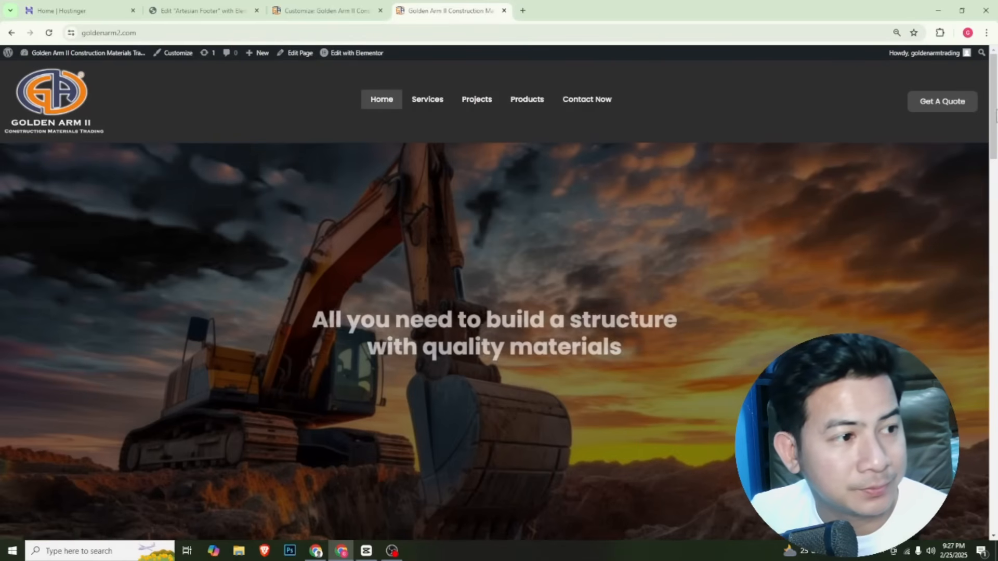
left_click(49, 33)
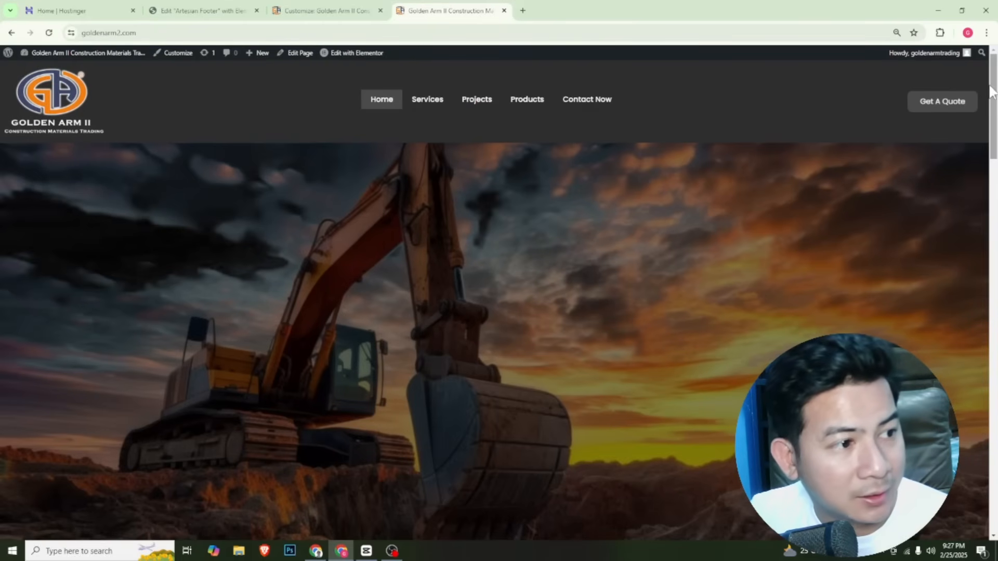
left_click_drag(991, 91, 990, 478)
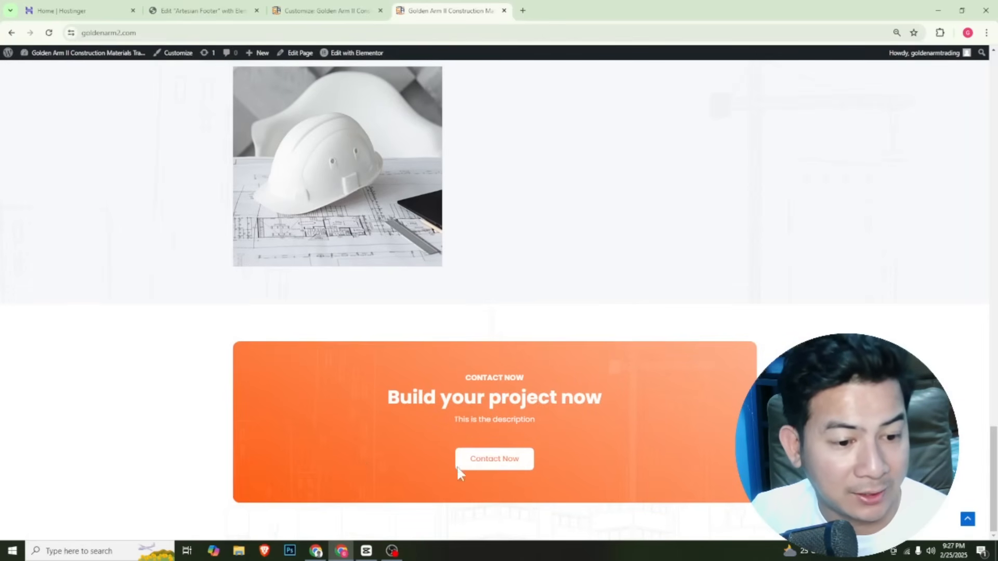
left_click(514, 460)
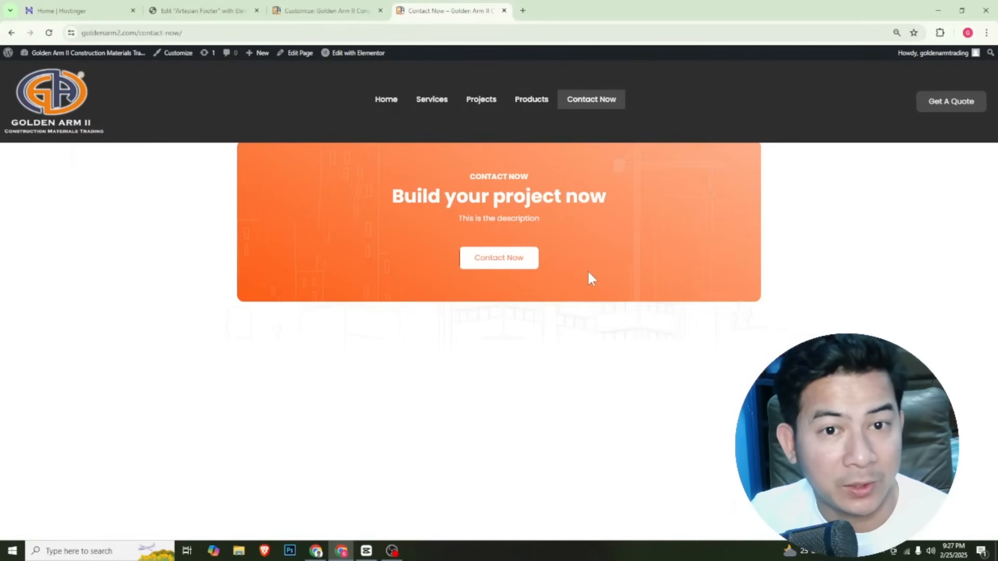
Exit the footer editor to Templately's template list and open the Artesian Header template in Elementor
left_click(326, 11)
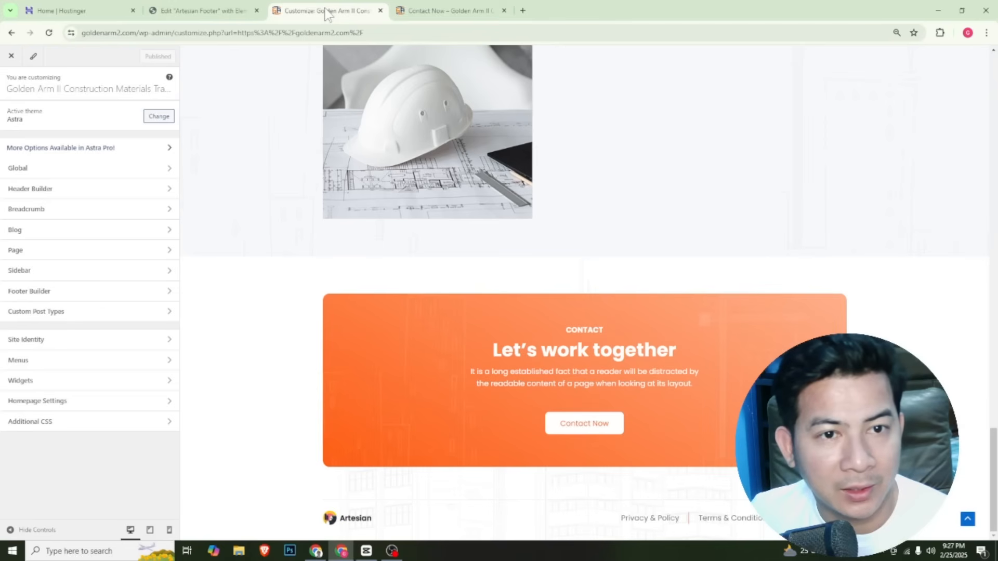
left_click(204, 11)
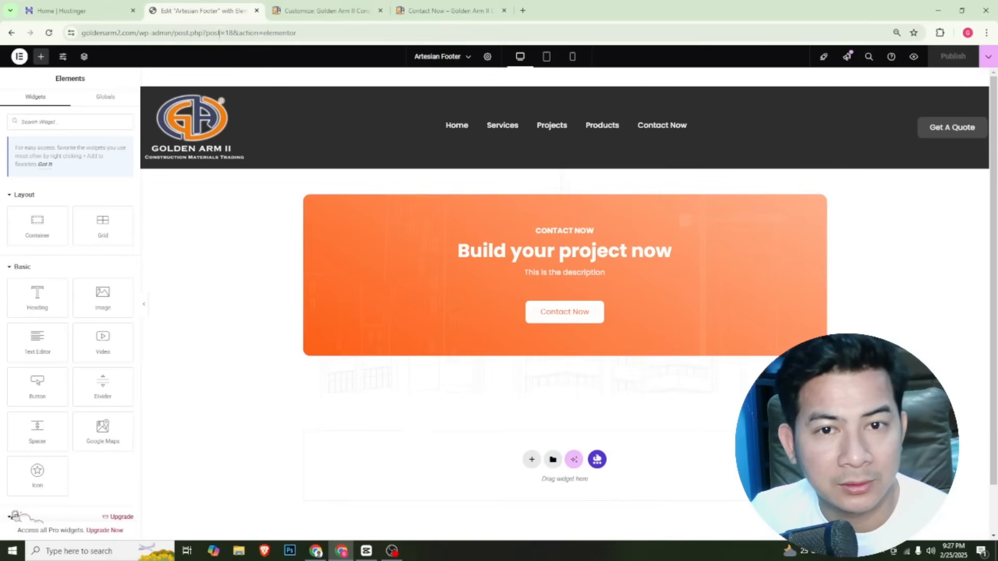
left_click(20, 57)
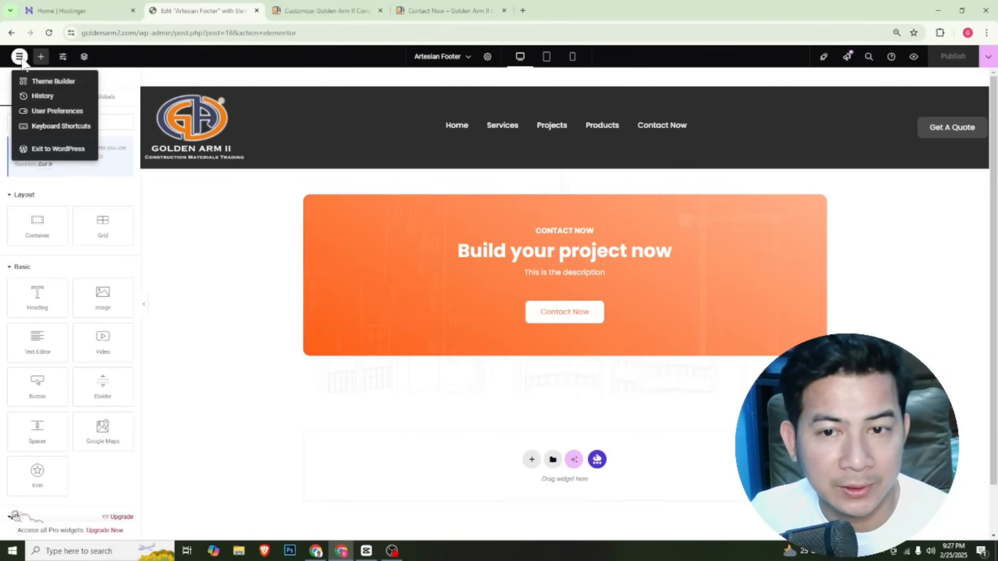
left_click(52, 149)
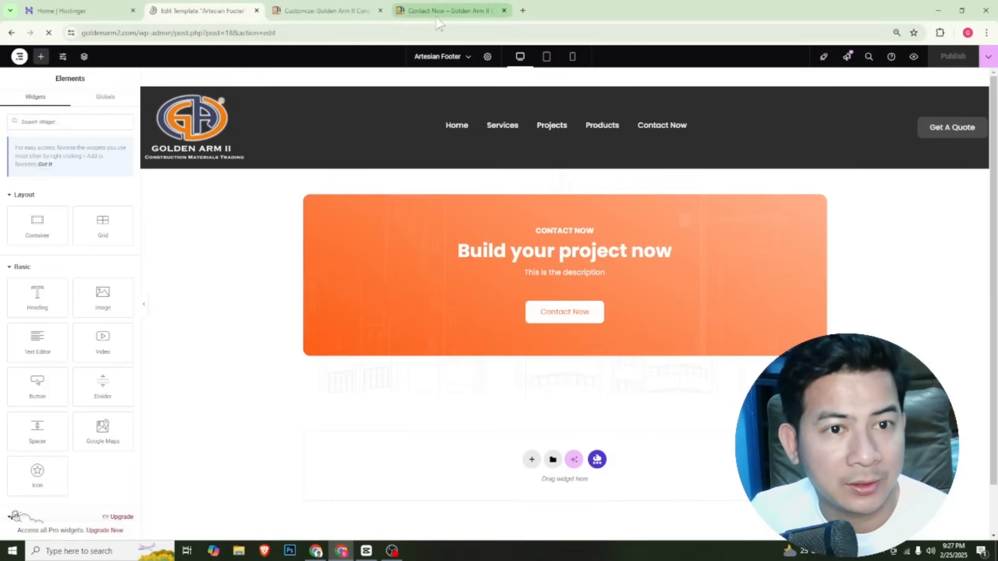
left_click(449, 10)
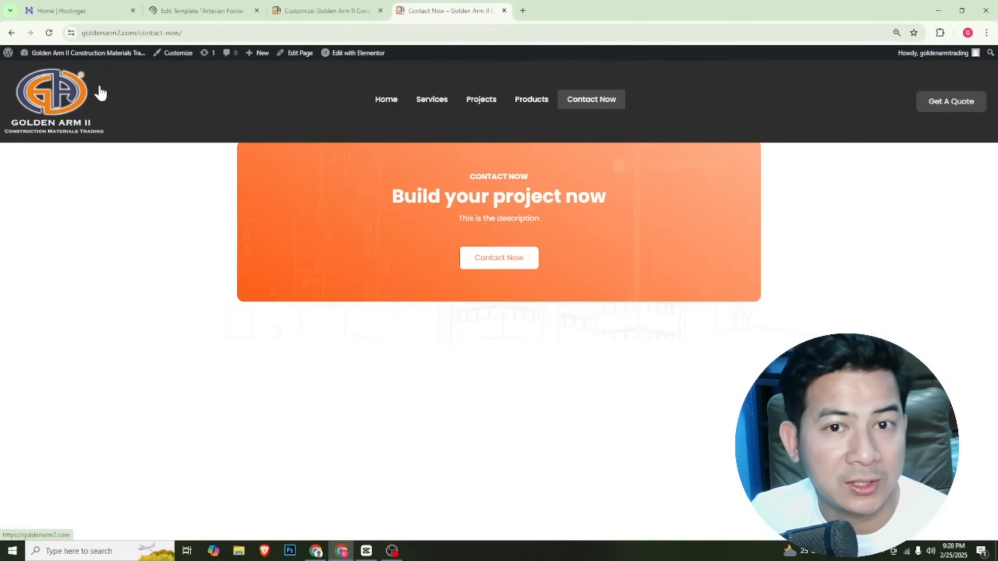
left_click(185, 14)
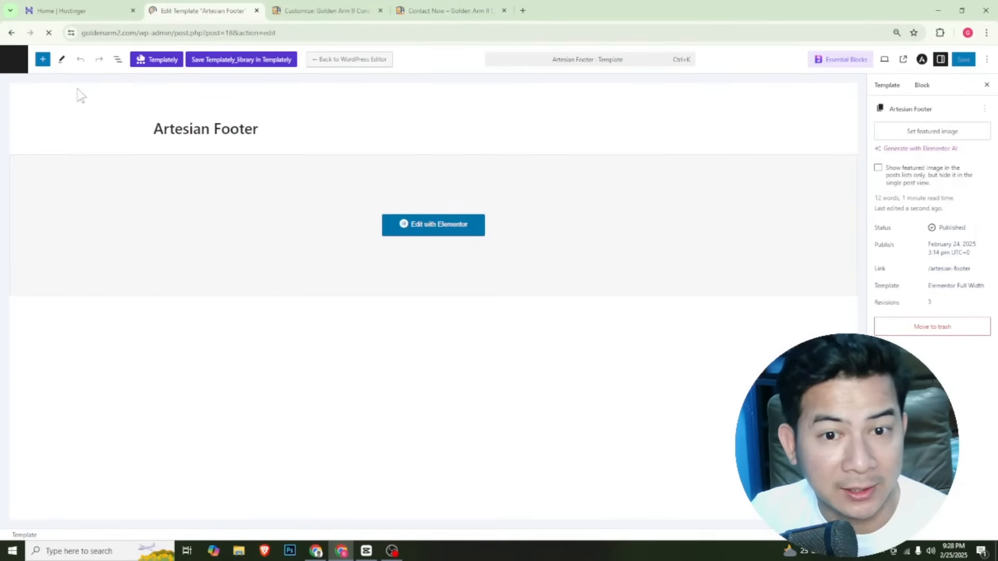
left_click(14, 63)
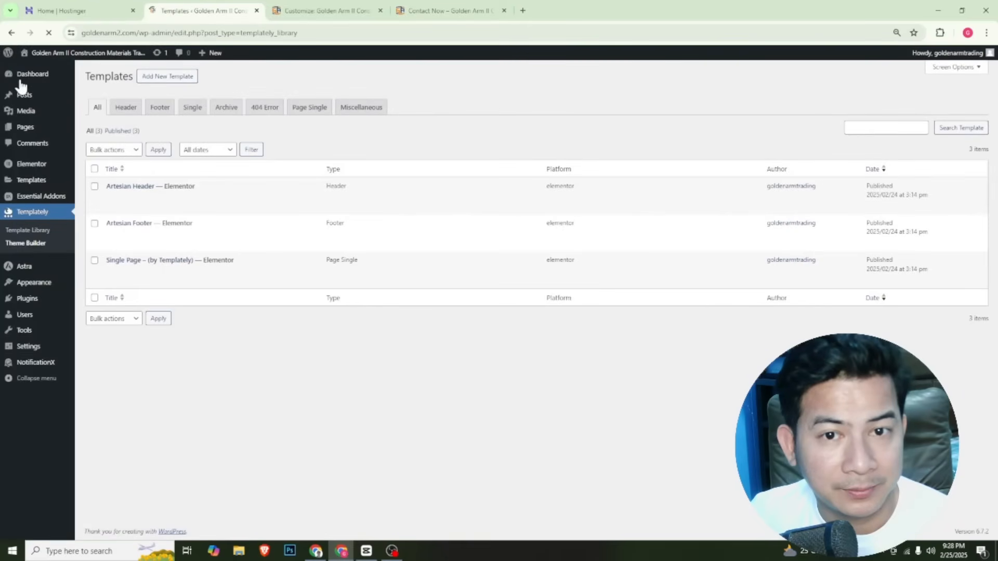
mouse_move(123, 209)
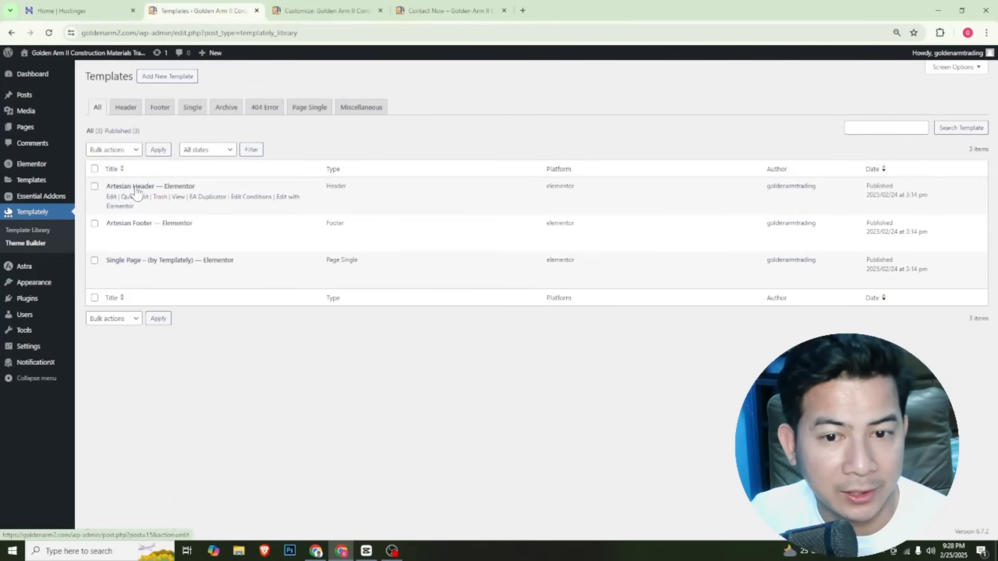
left_click(286, 202)
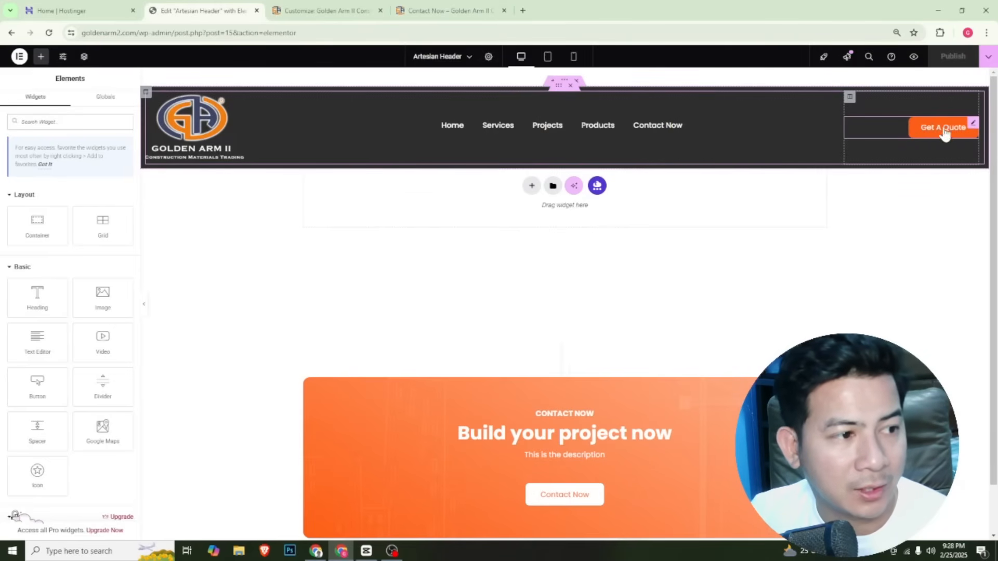
left_click(973, 124)
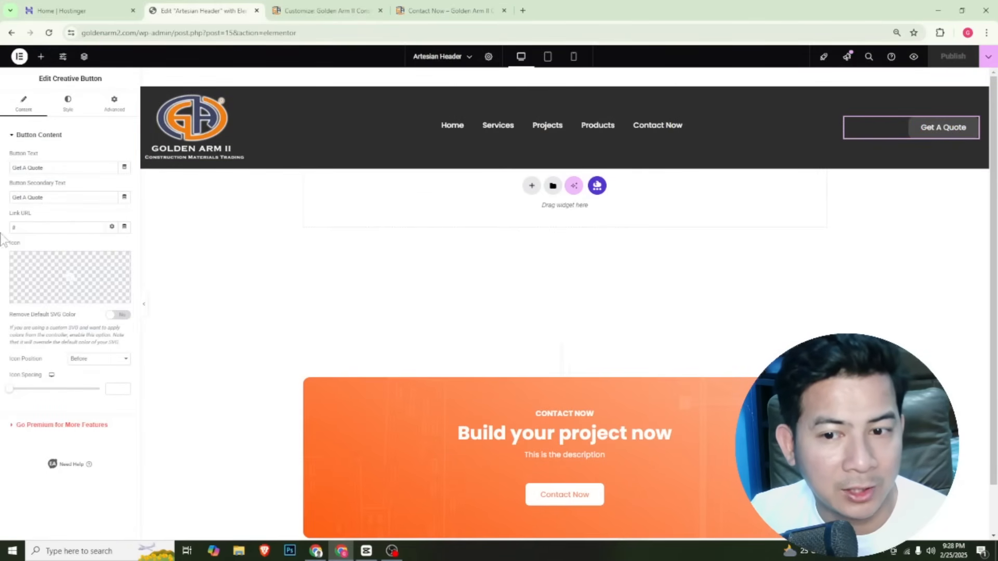
double_click(40, 228)
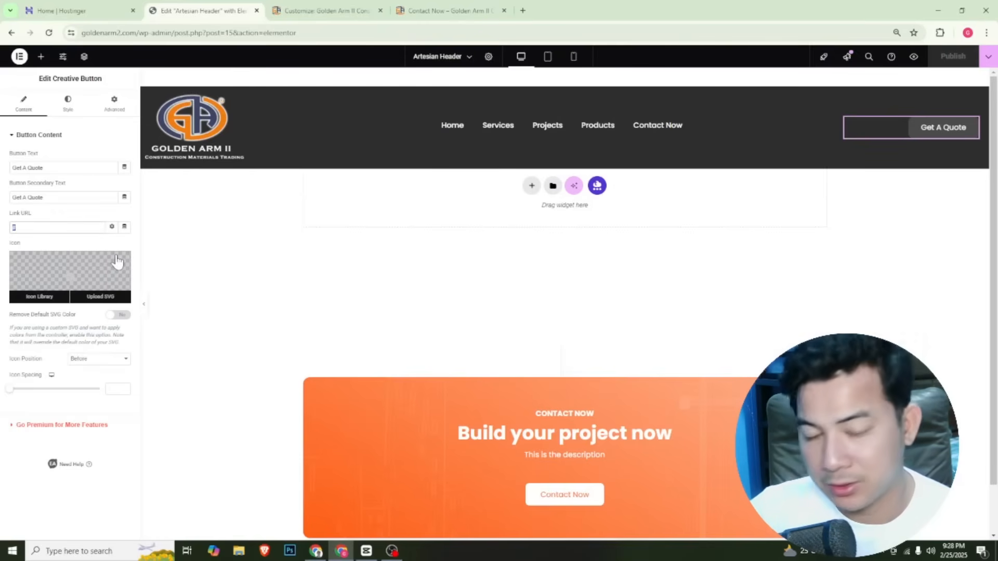
key("BackSpace")
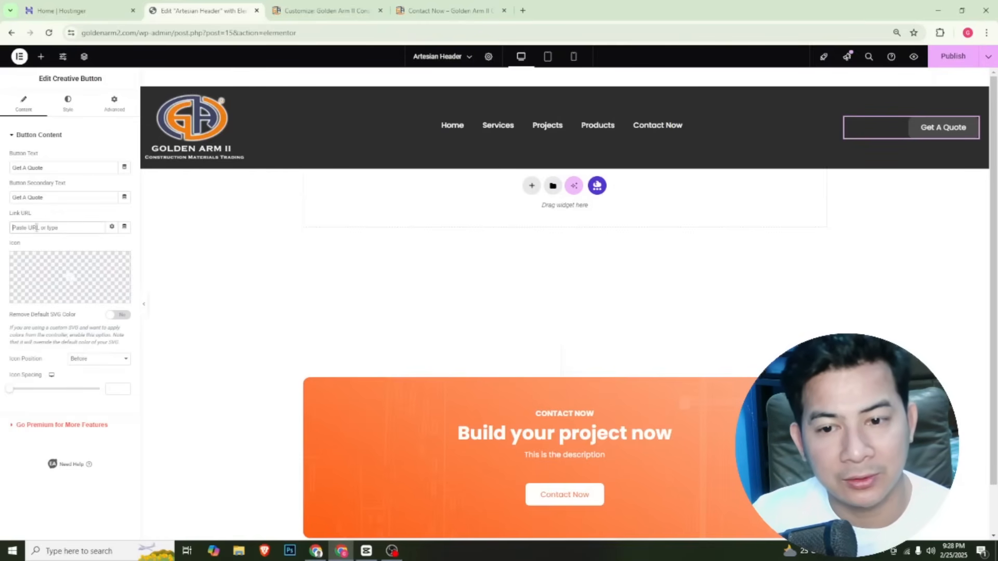
right_click(19, 227)
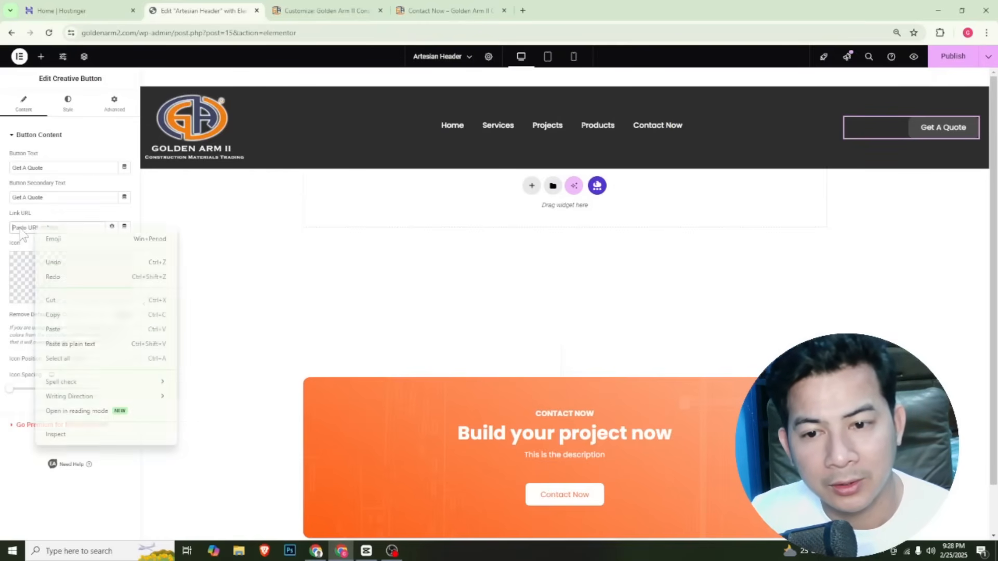
left_click(84, 331)
key("ctrl+v")
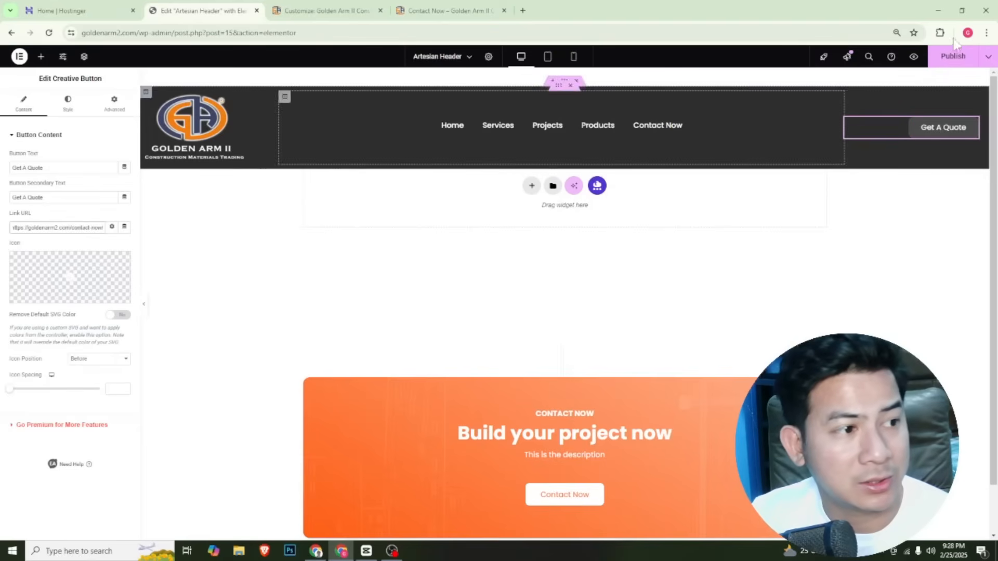
left_click(961, 59)
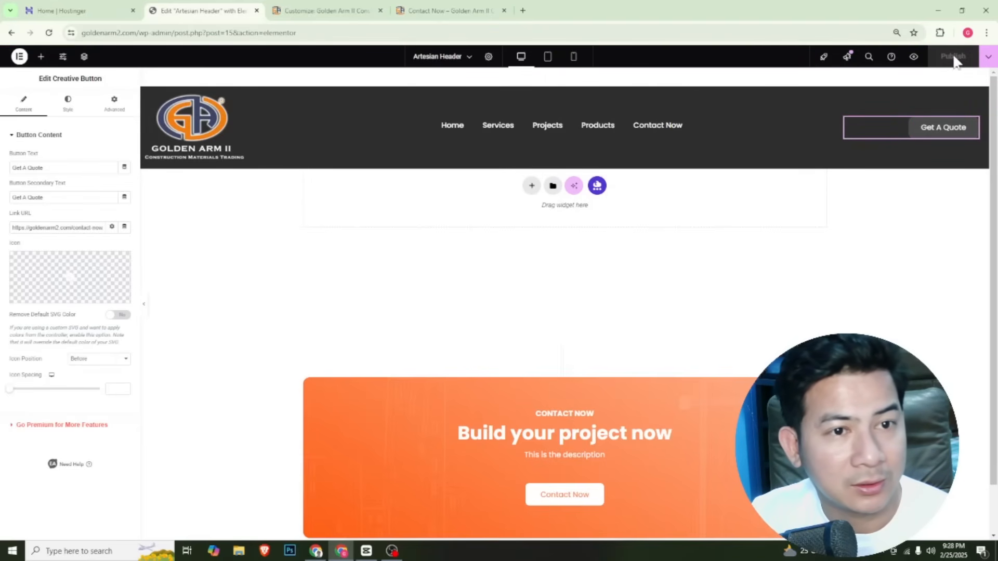
Test the header's Get A Quote button from the live homepage, and return to the homepage to open the Contact Now page
left_click(459, 6)
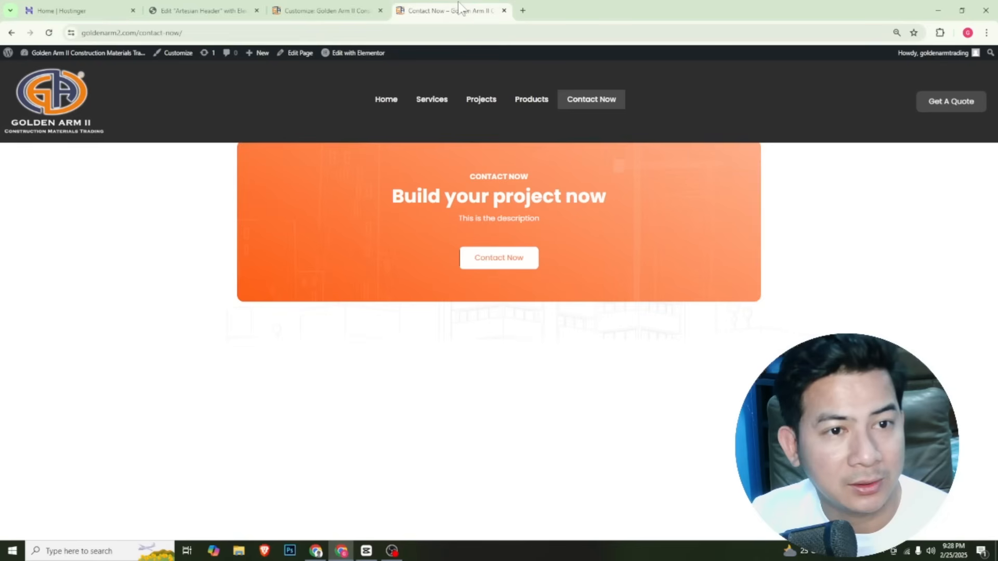
left_click(389, 98)
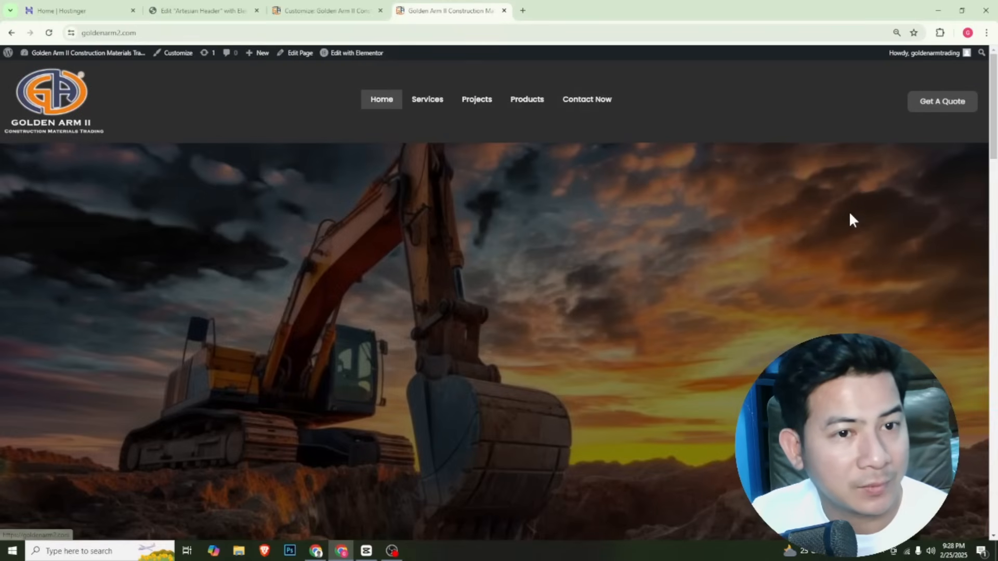
left_click(940, 108)
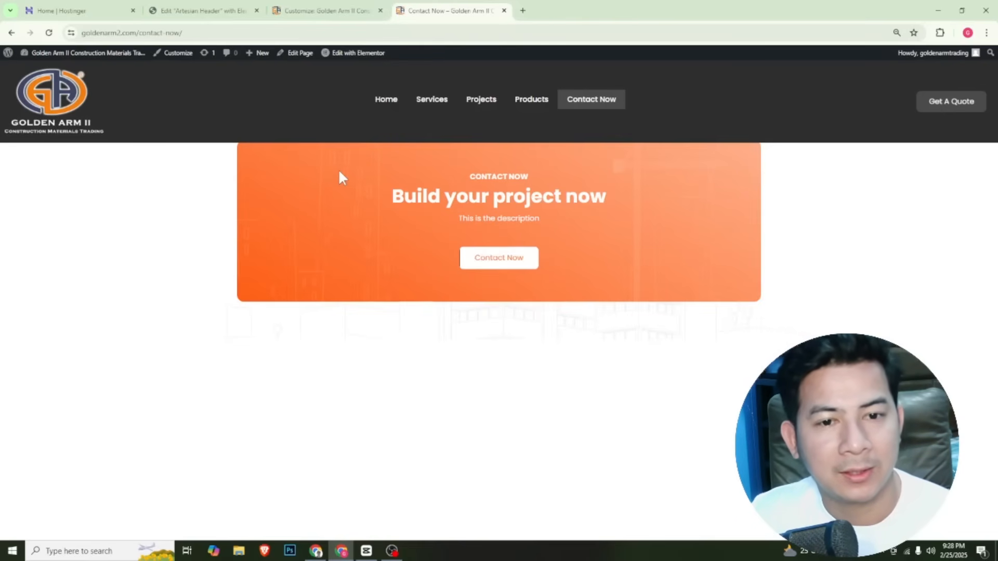
left_click(388, 99)
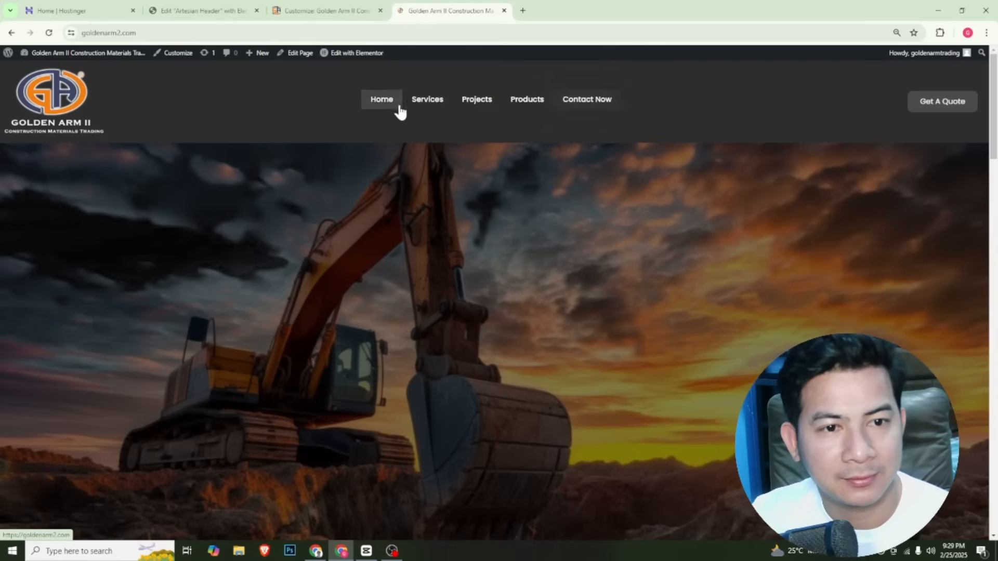
left_click(346, 12)
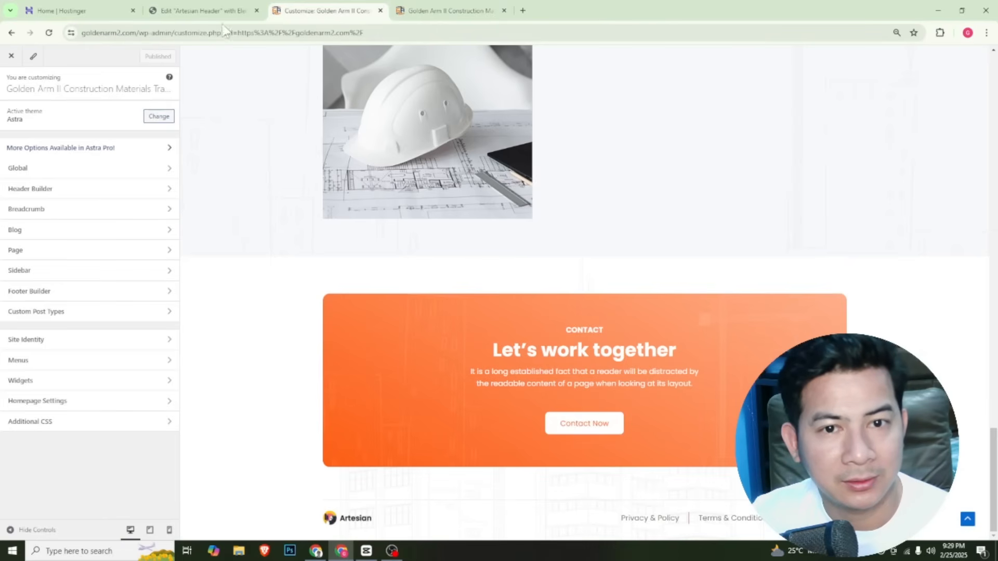
left_click(210, 15)
left_click(447, 10)
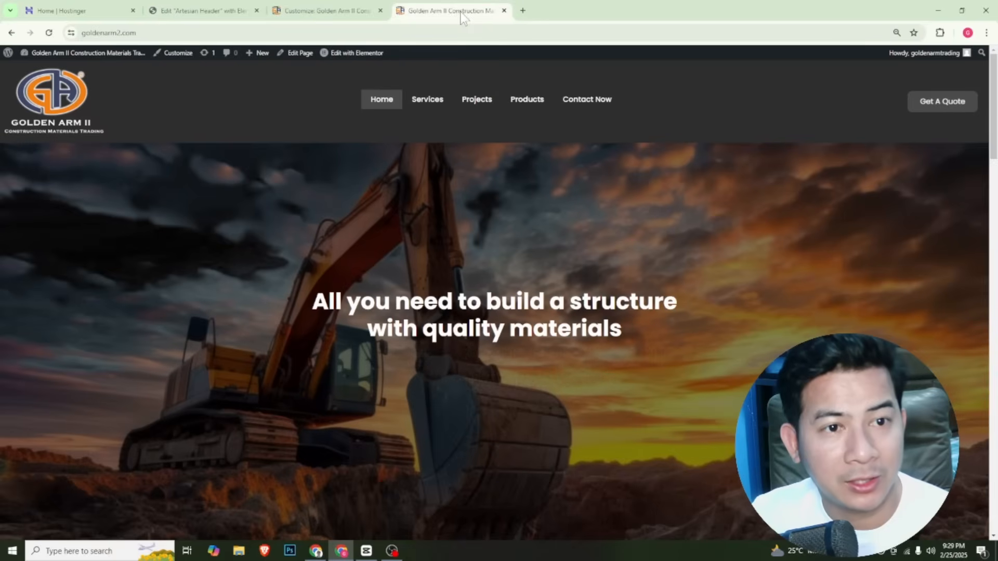
left_click(601, 104)
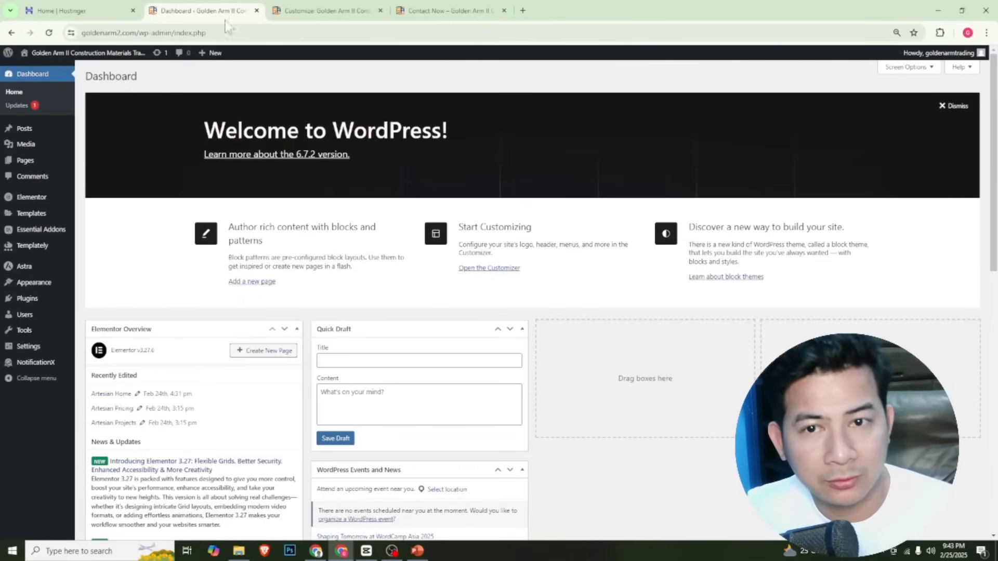
Switch to Hostinger and open the email accounts of the goldenarm2.com domain
left_click(97, 9)
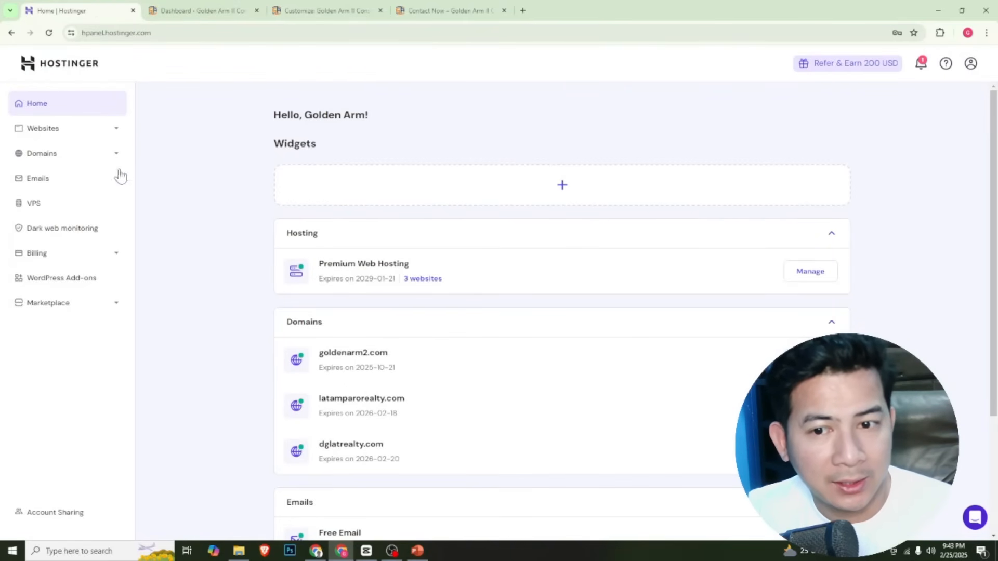
left_click(77, 181)
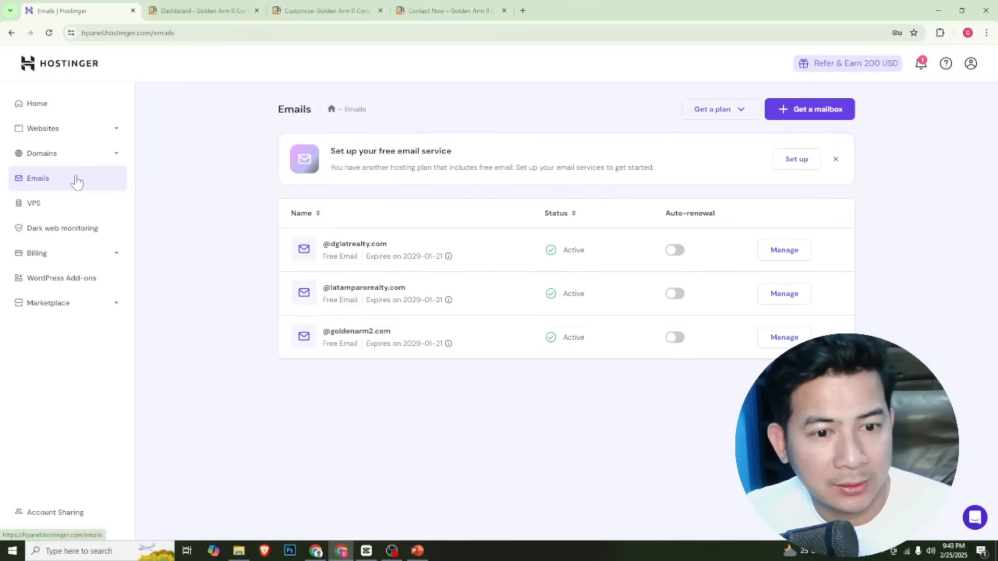
left_click(786, 338)
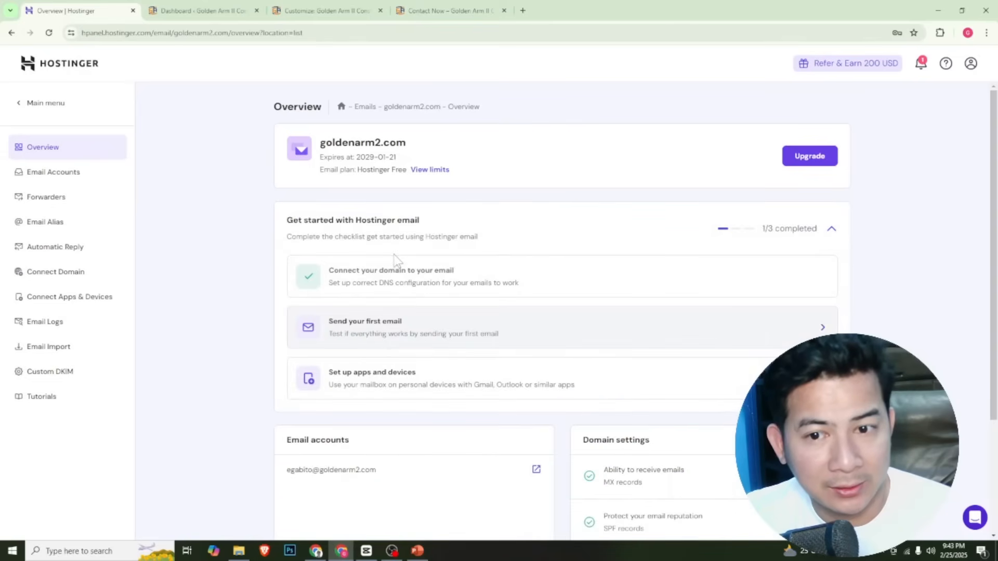
left_click(64, 179)
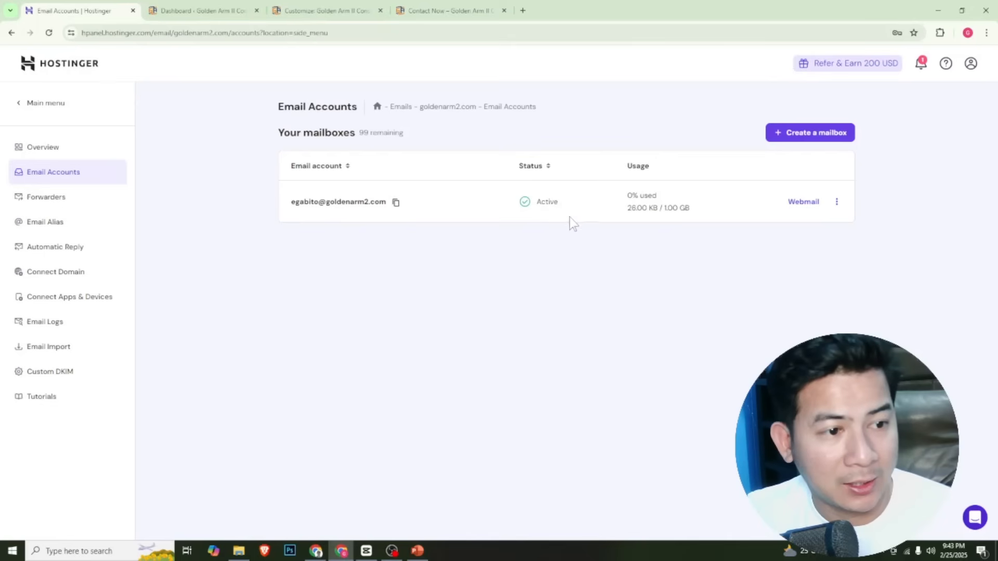
left_click(803, 136)
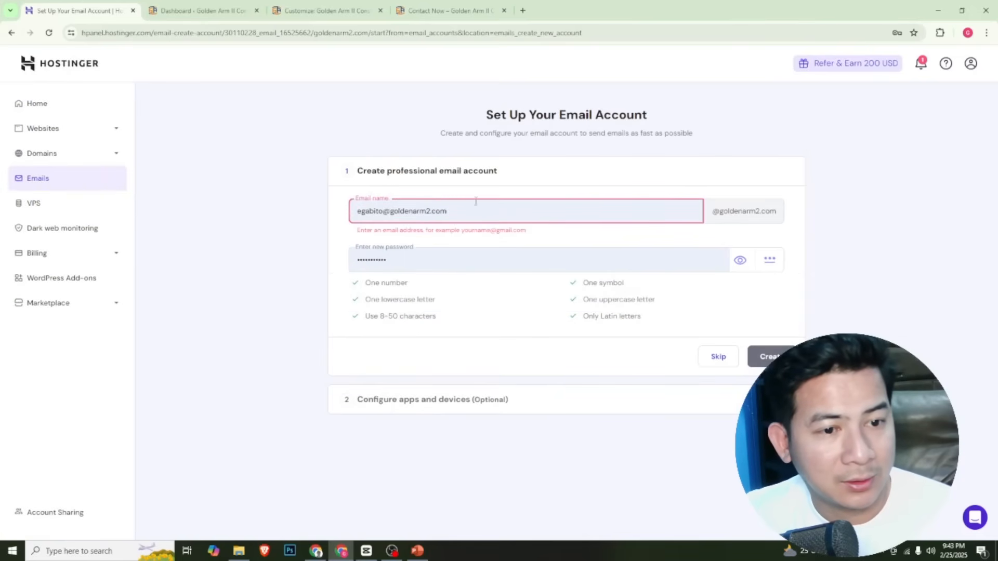
left_click_drag(455, 210, 188, 198)
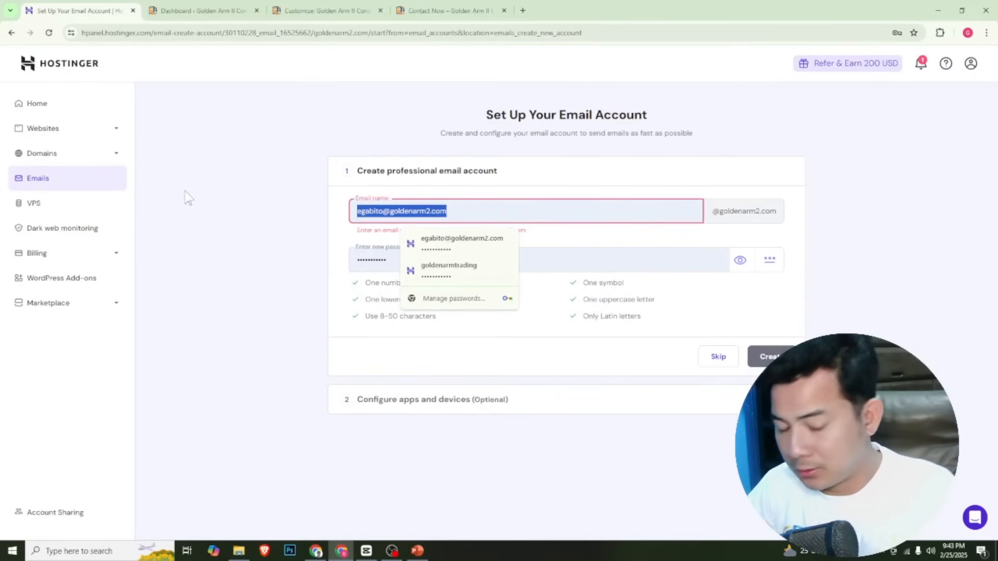
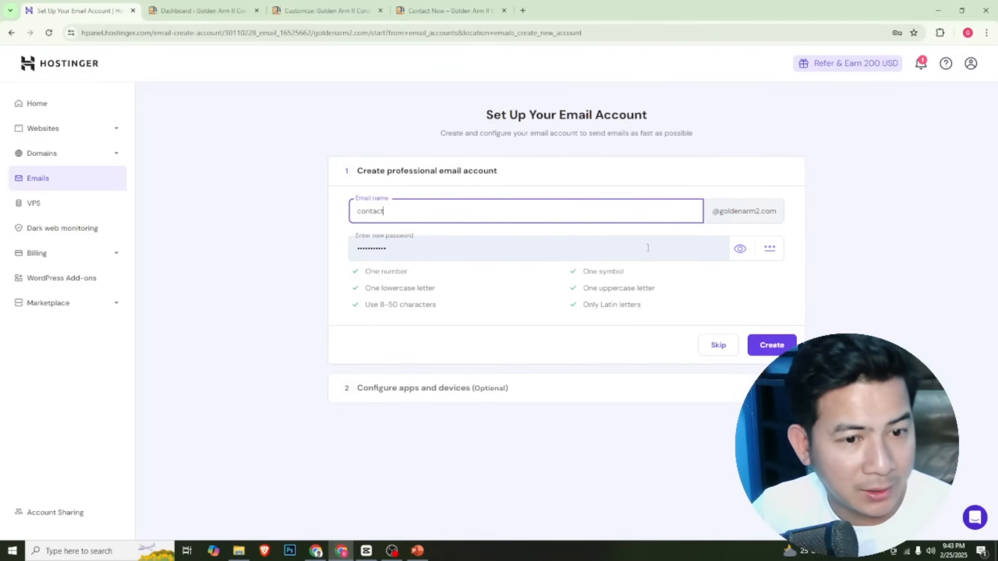
key("Tab")
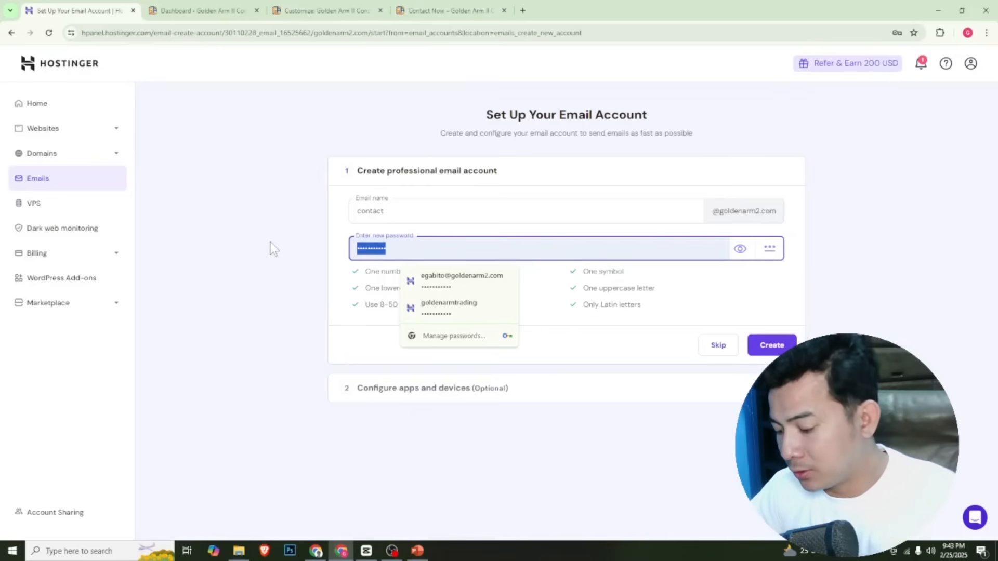
type("••••")
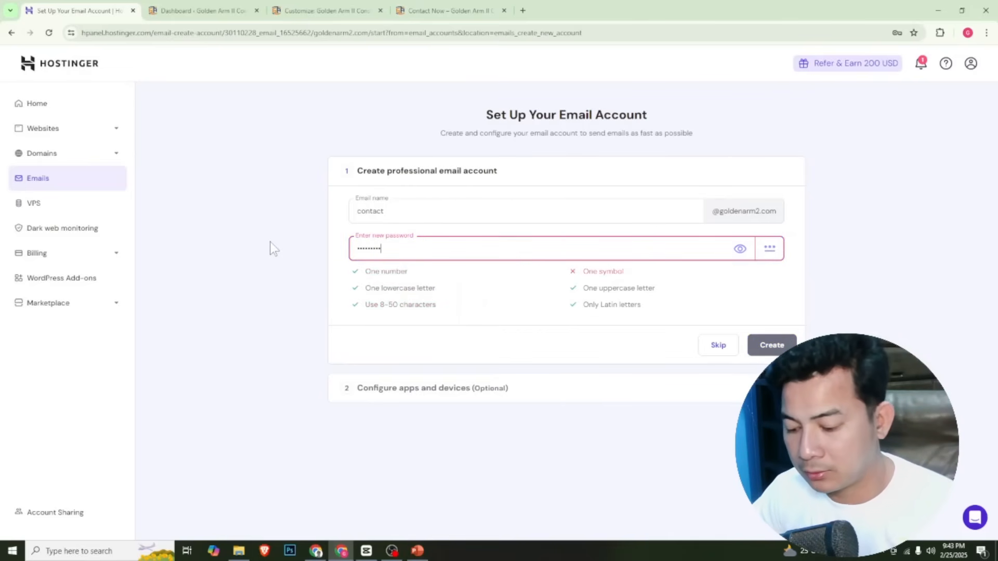
type("••")
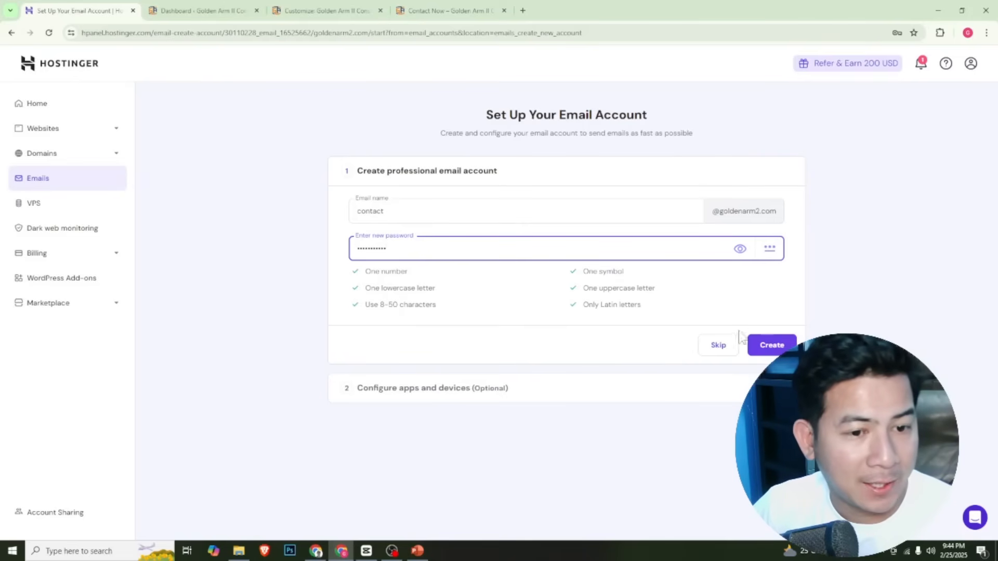
left_click(786, 346)
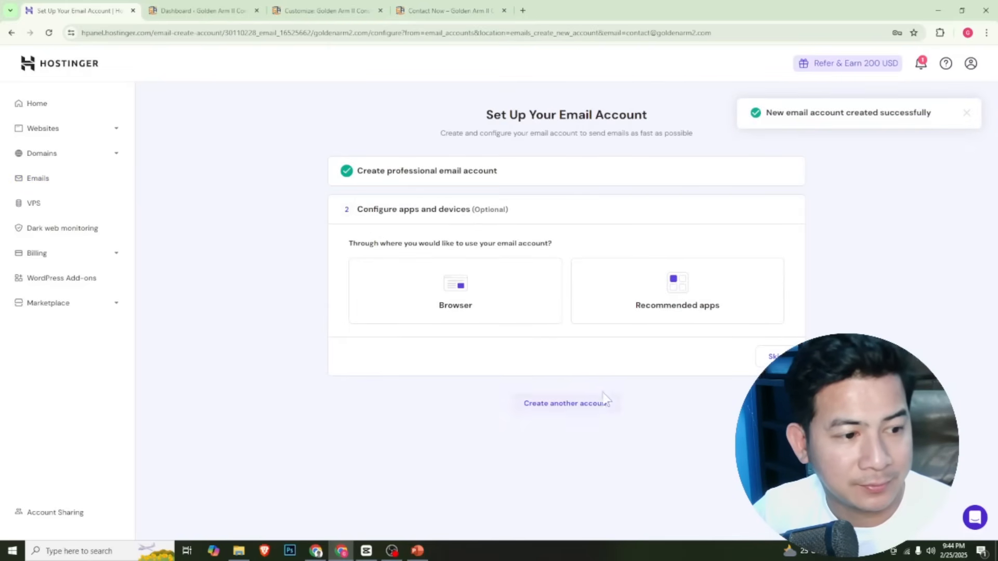
left_click(771, 358)
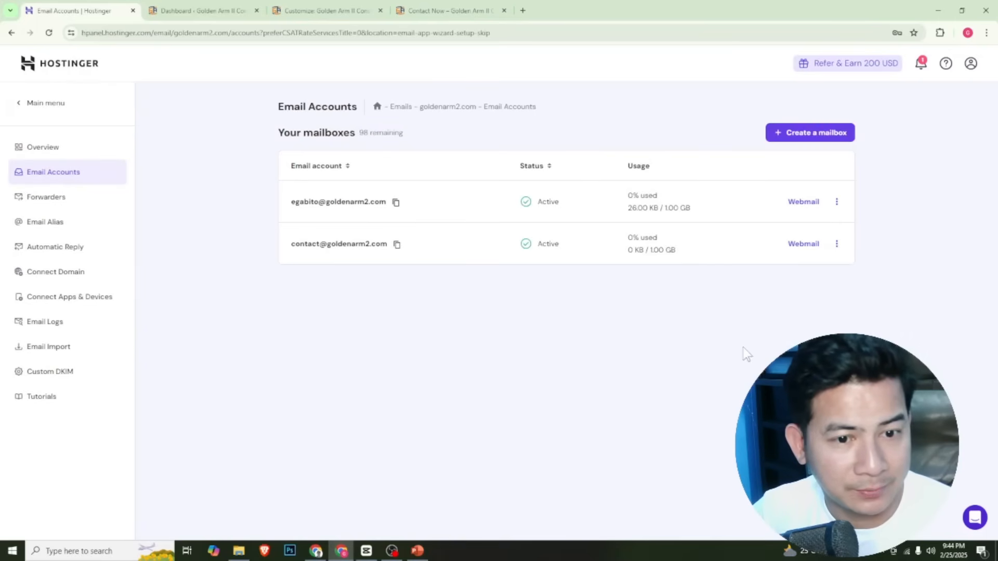
Open webmail for the new contact mailbox, log in with its account password, and save the login in the browser
left_click(805, 245)
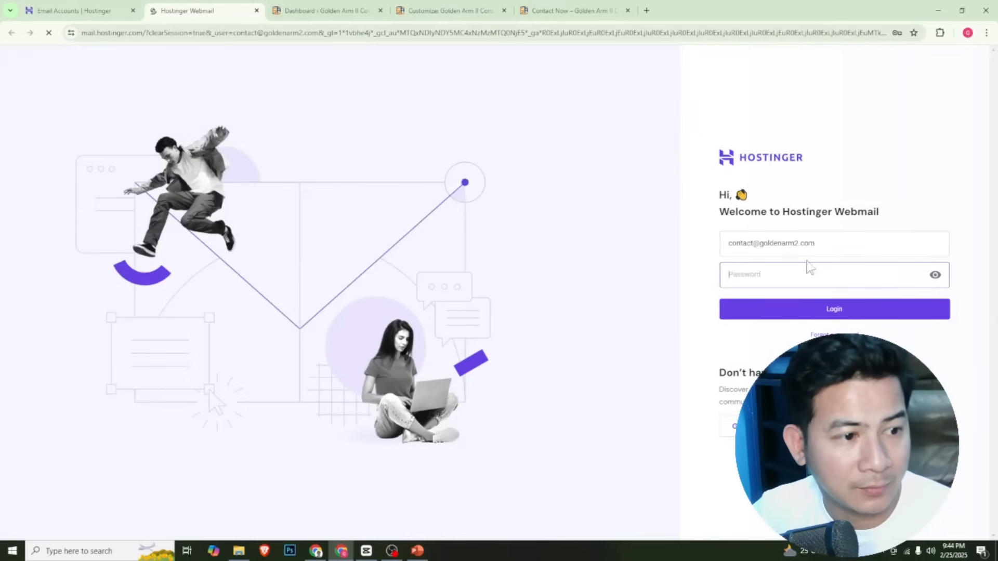
left_click(806, 271)
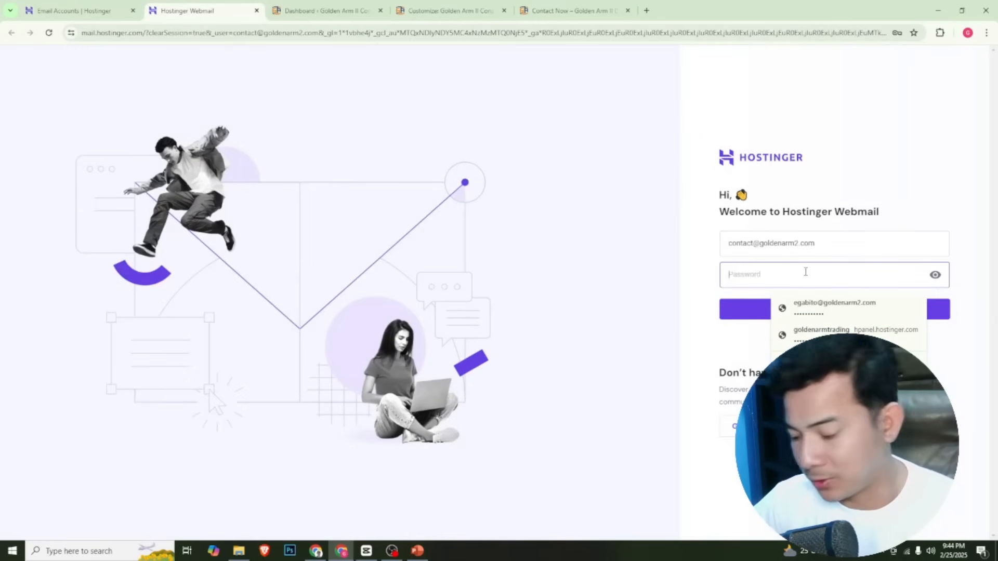
type("****")
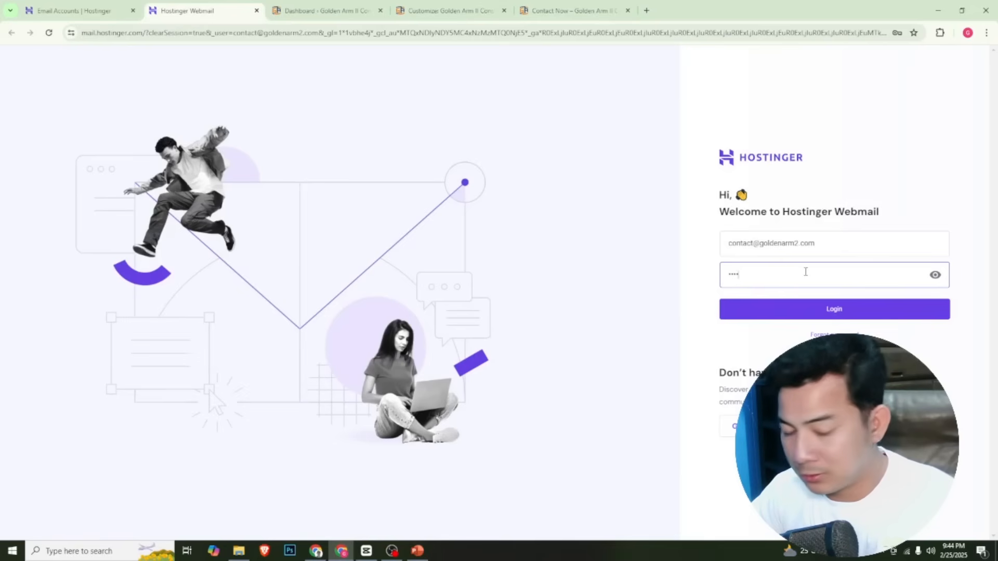
key("BackSpace")
key("BackSpace")
key("BackSpace")
type("****")
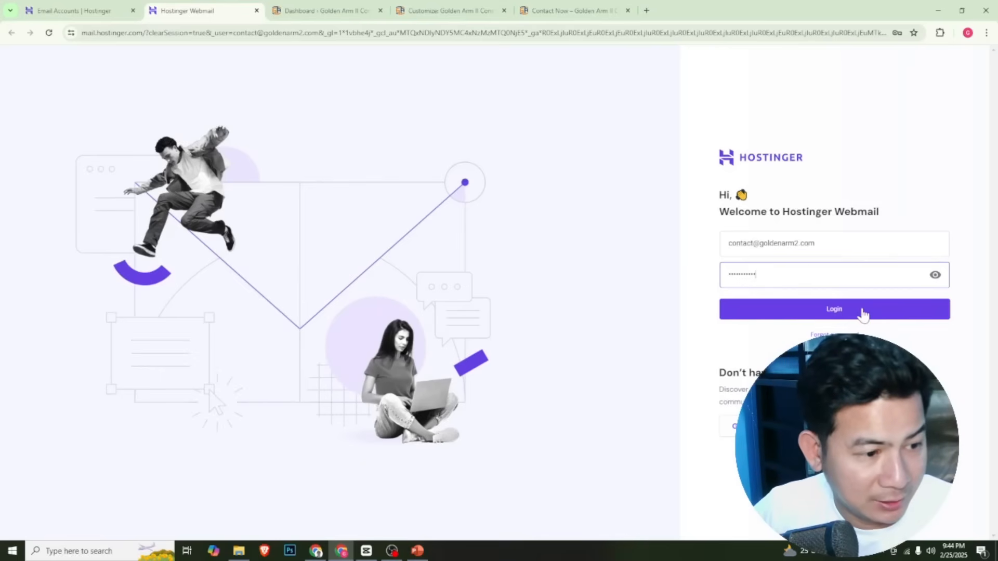
left_click(863, 312)
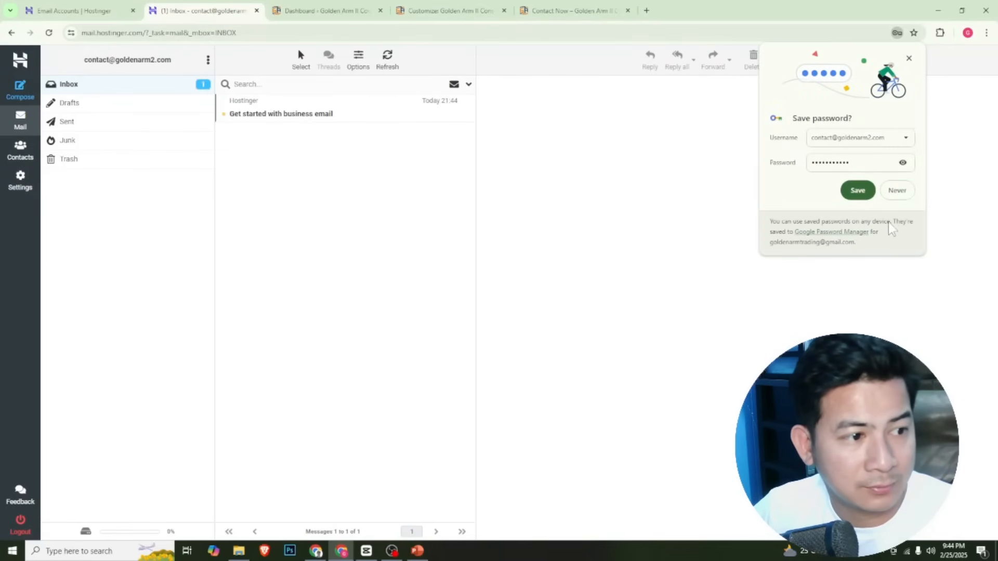
left_click(858, 191)
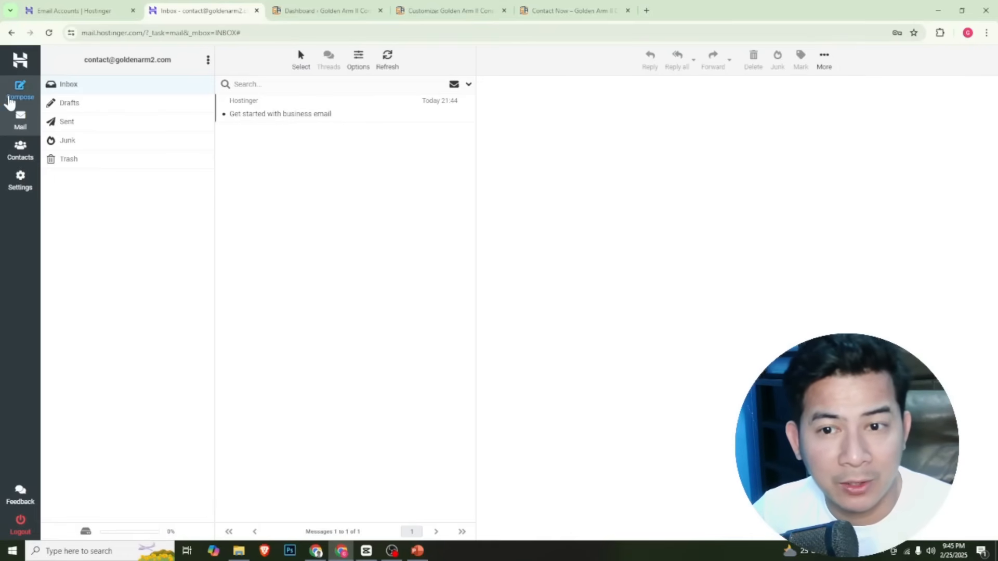
Start a new email from the contact mailbox and enter the recipient's Gmail address
left_click(19, 91)
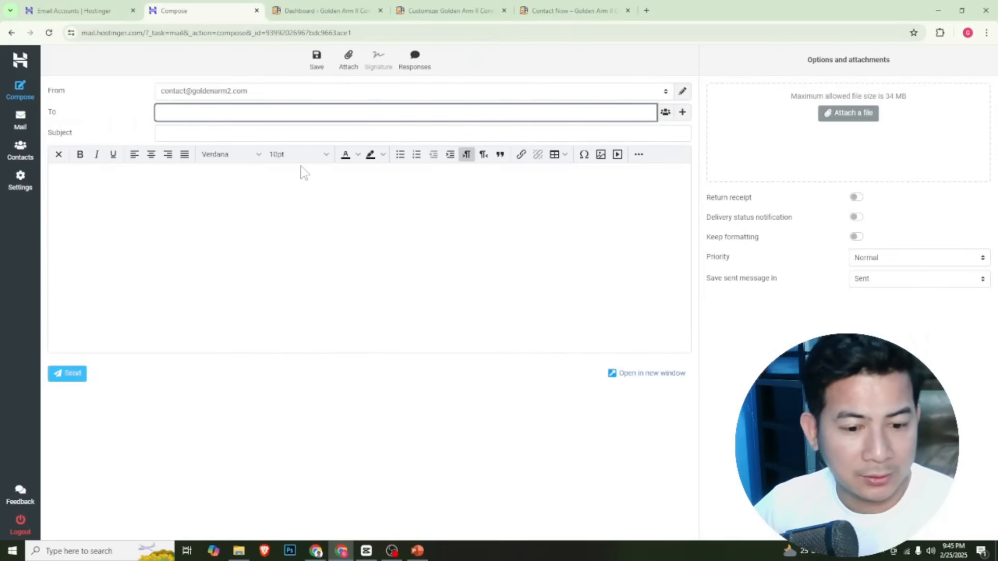
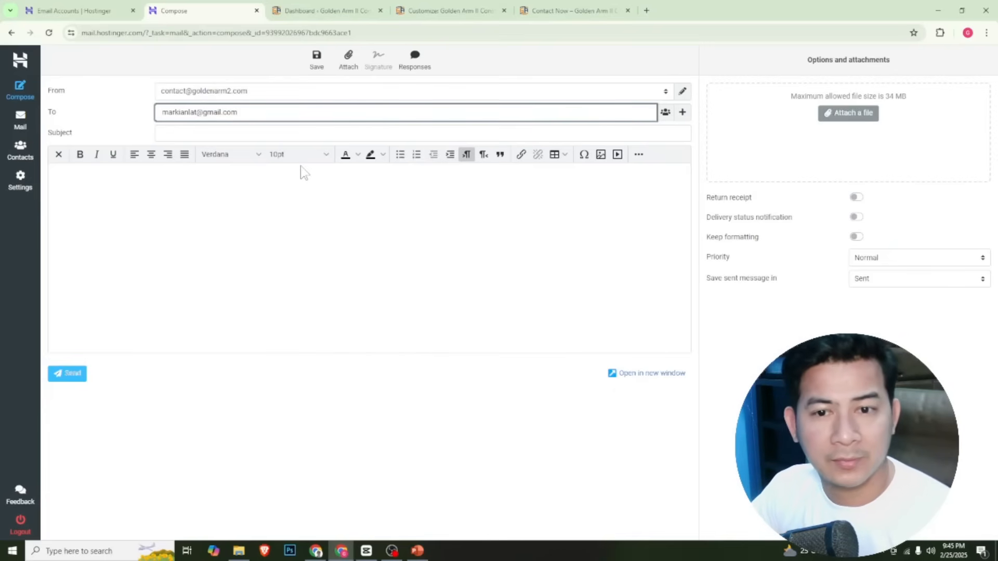
Write the message body "Hello this is a test message 1 from contact at golden arm 2"
left_click(263, 192)
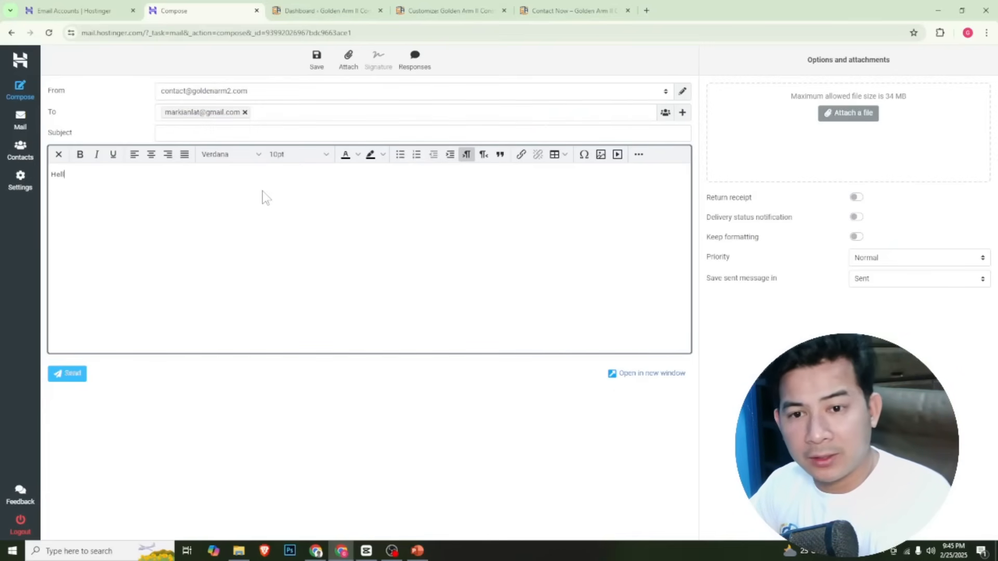
type("Hello this is a t")
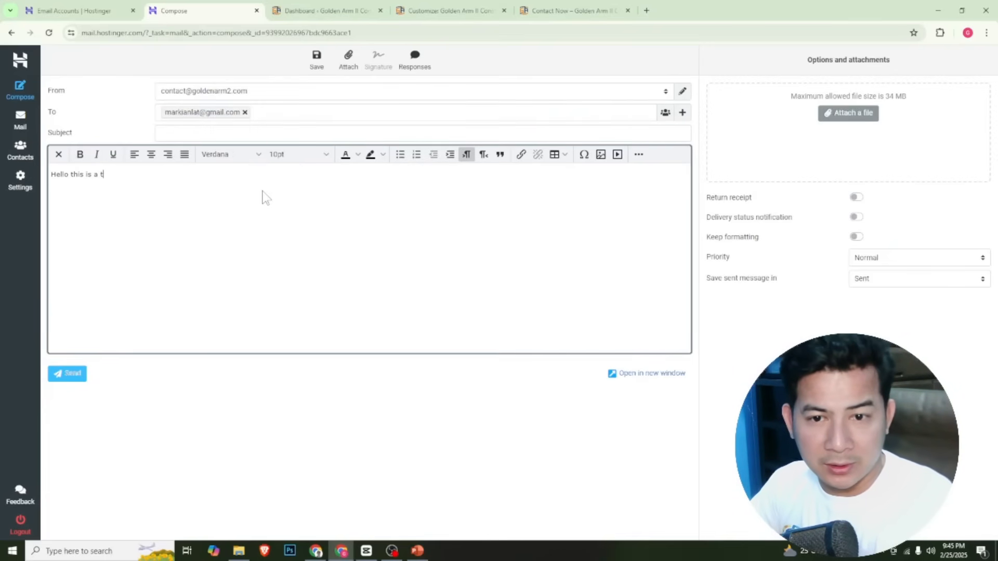
type("estemea")
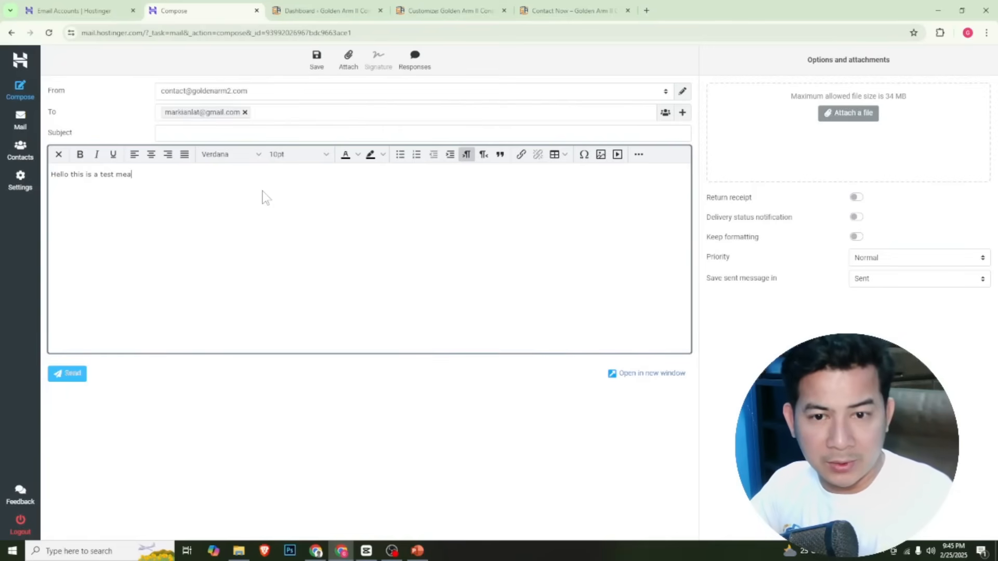
key("BackSpace")
key("BackSpace")
key("BackSpace")
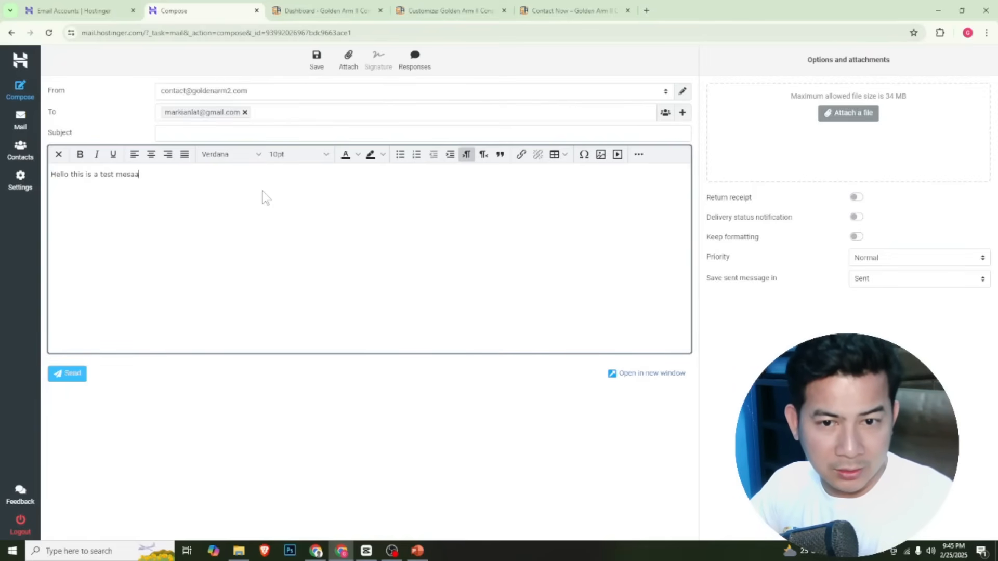
type("ssage")
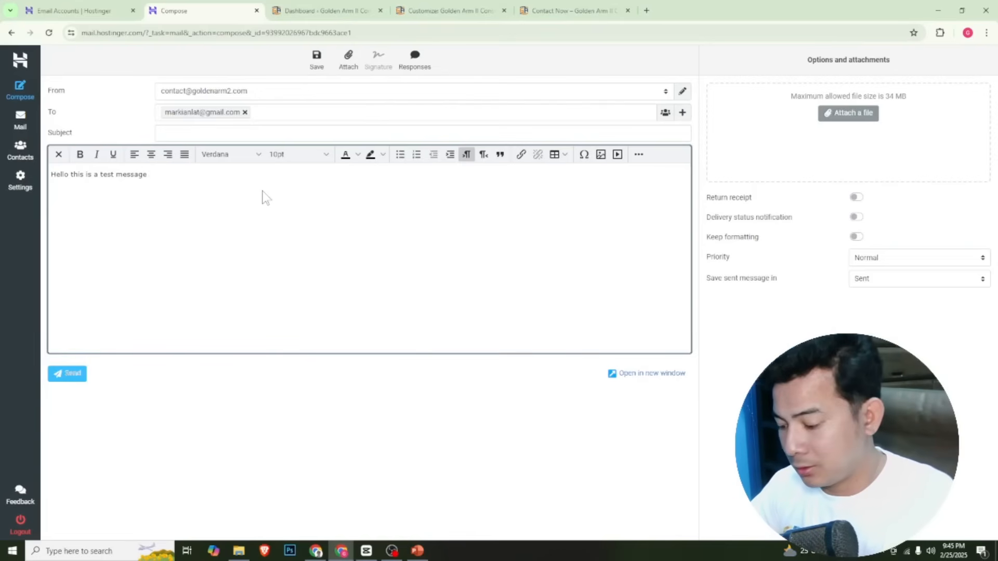
type(" 1 from ")
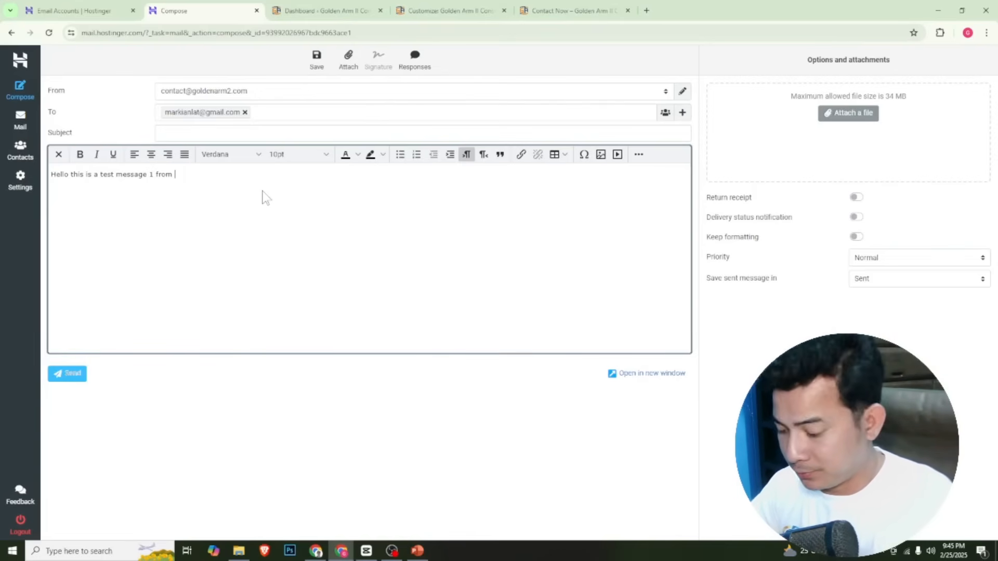
type("contact")
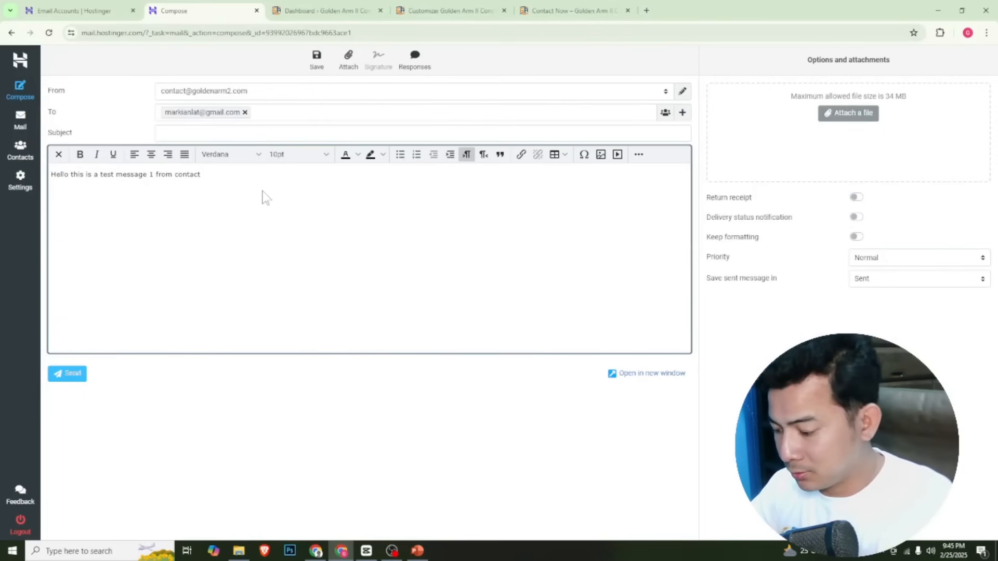
type(" at golden arm 2")
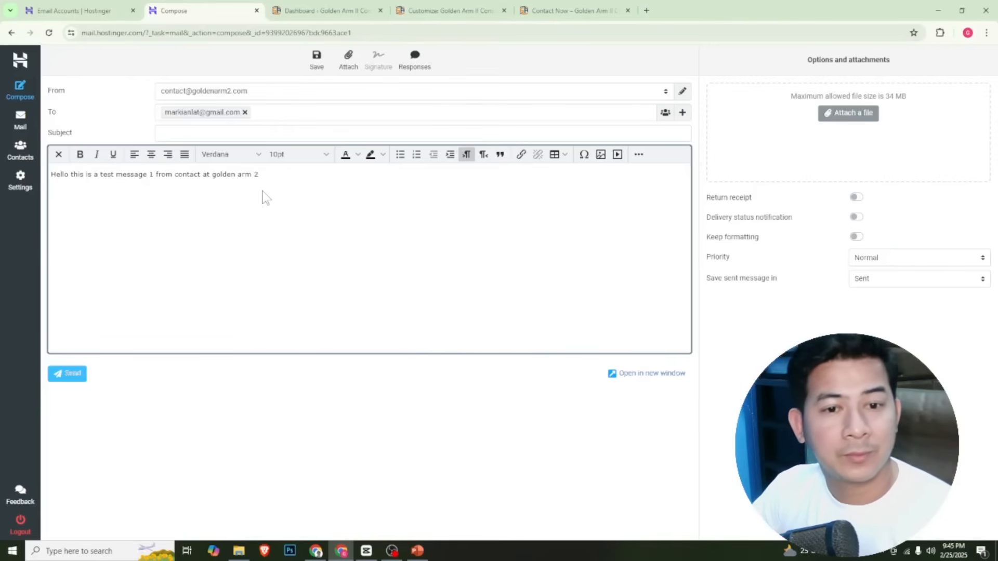
Give the email the subject "Test email 1" and send it
left_click(73, 375)
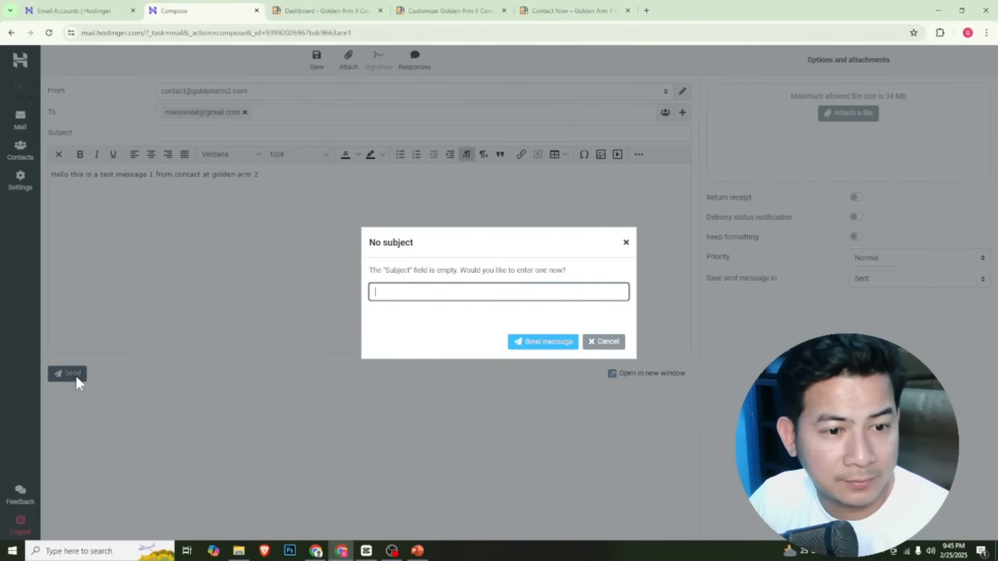
left_click(603, 342)
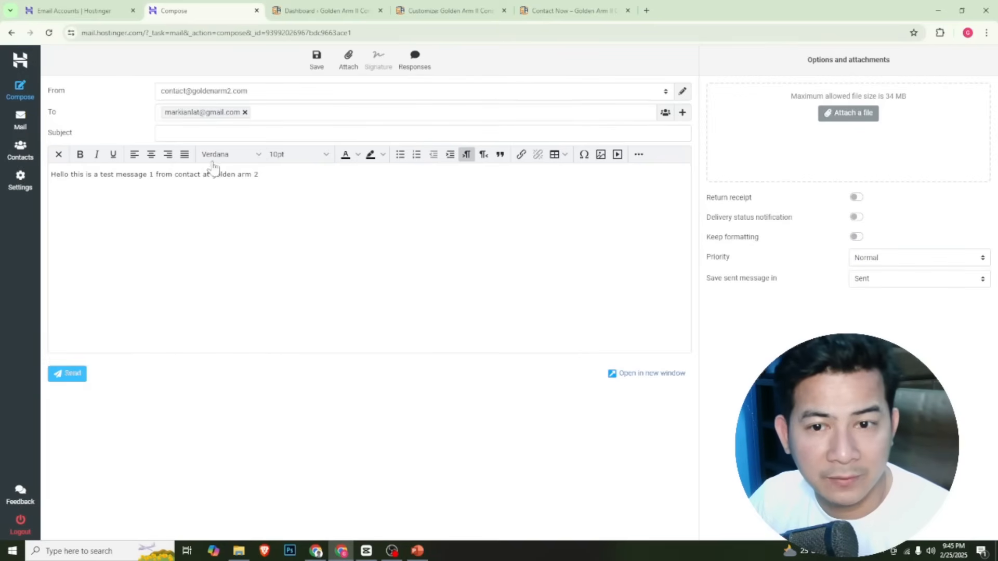
left_click(206, 135)
type("Tes")
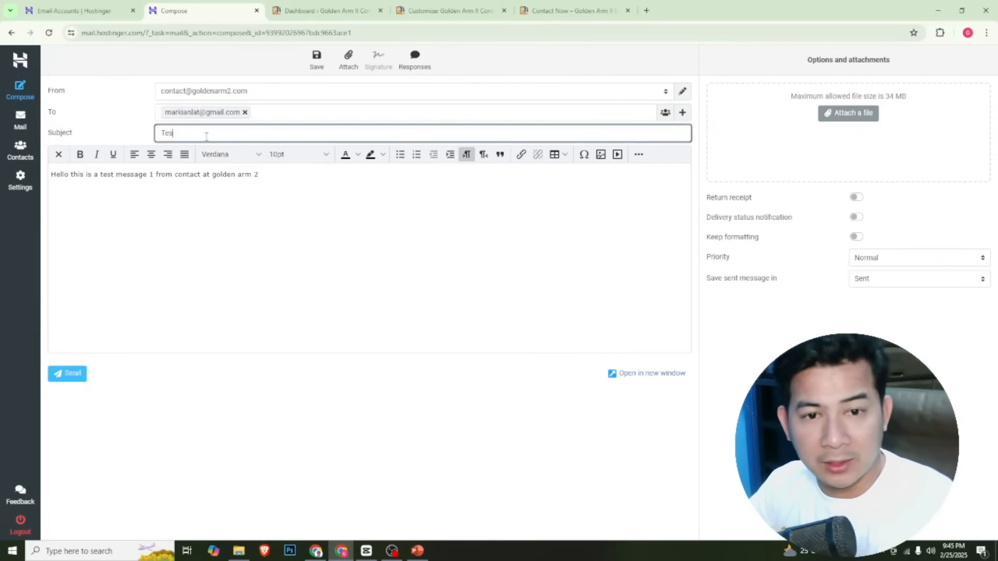
type("t em")
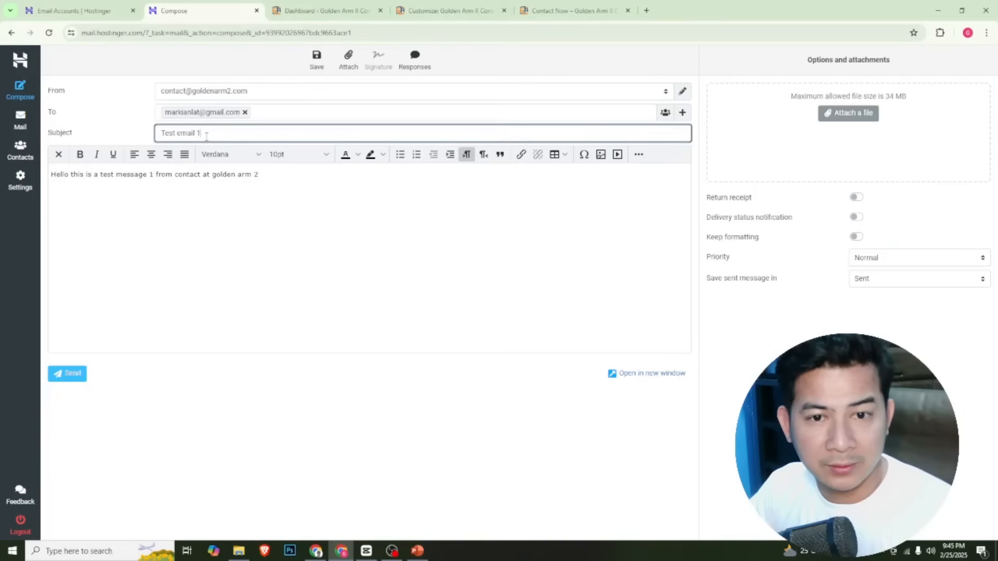
type("ail 1")
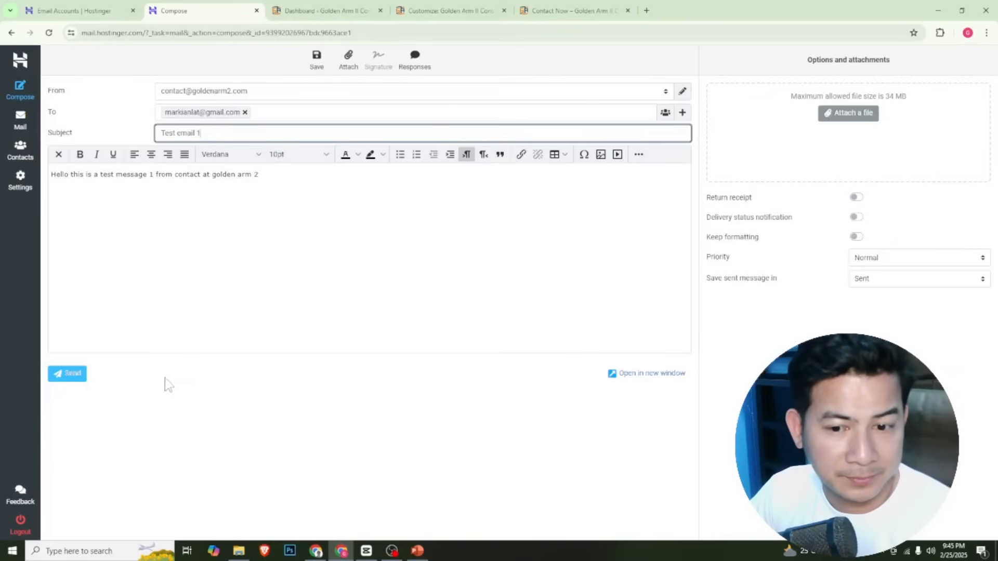
left_click(81, 377)
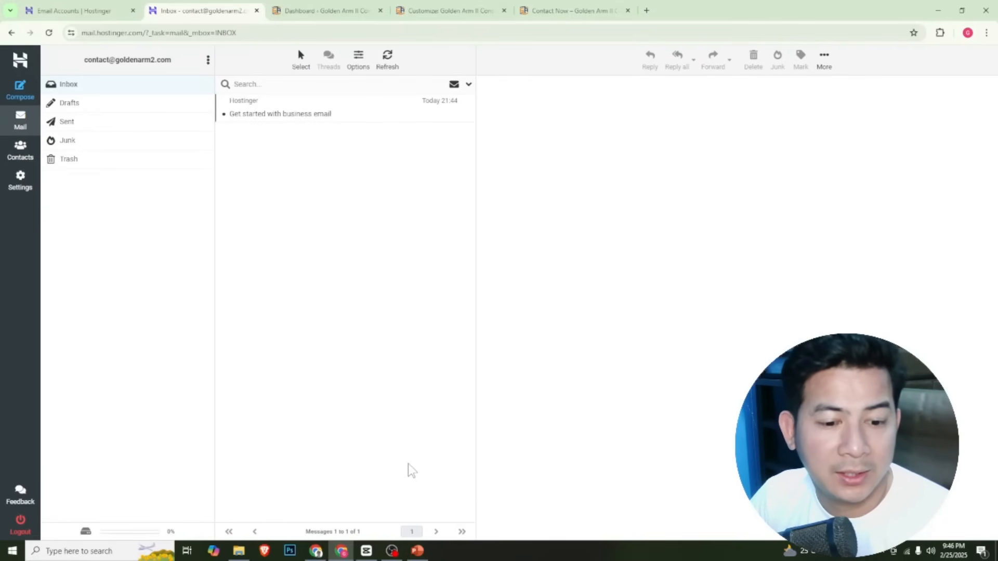
Switch to the other Chrome window, go to gmail.com, and open the "Test email 1" message from contact
left_click(316, 551)
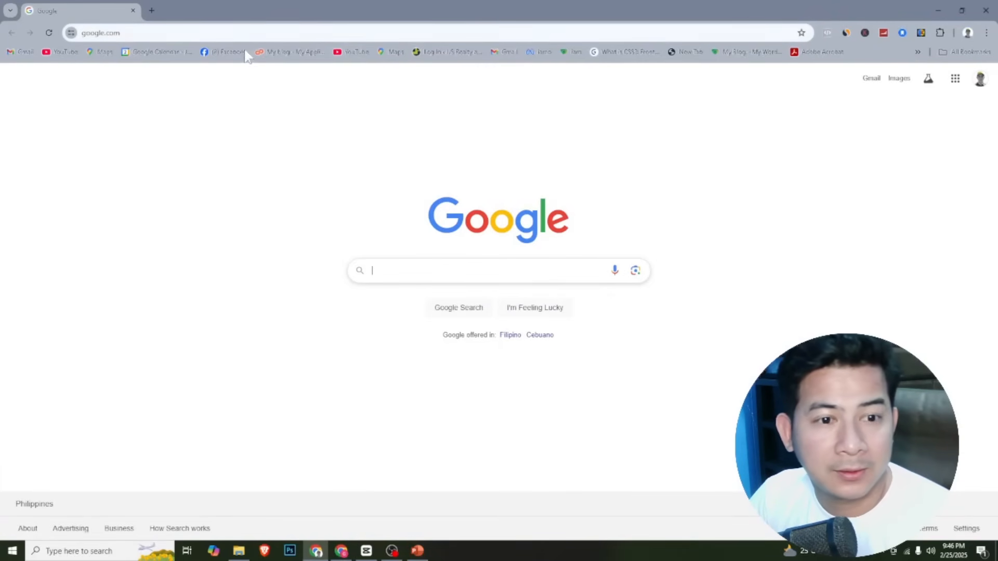
left_click(164, 35)
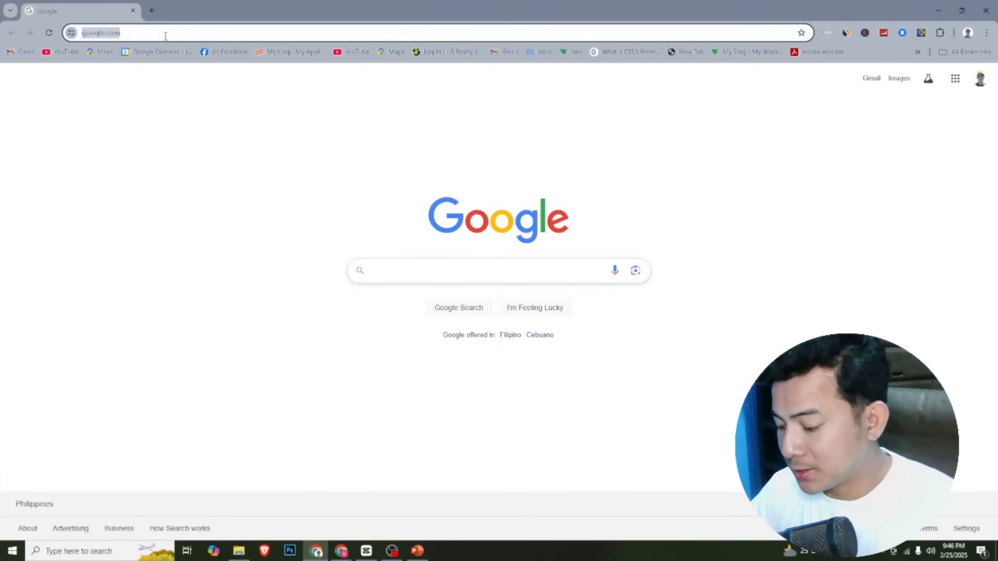
type("gmail")
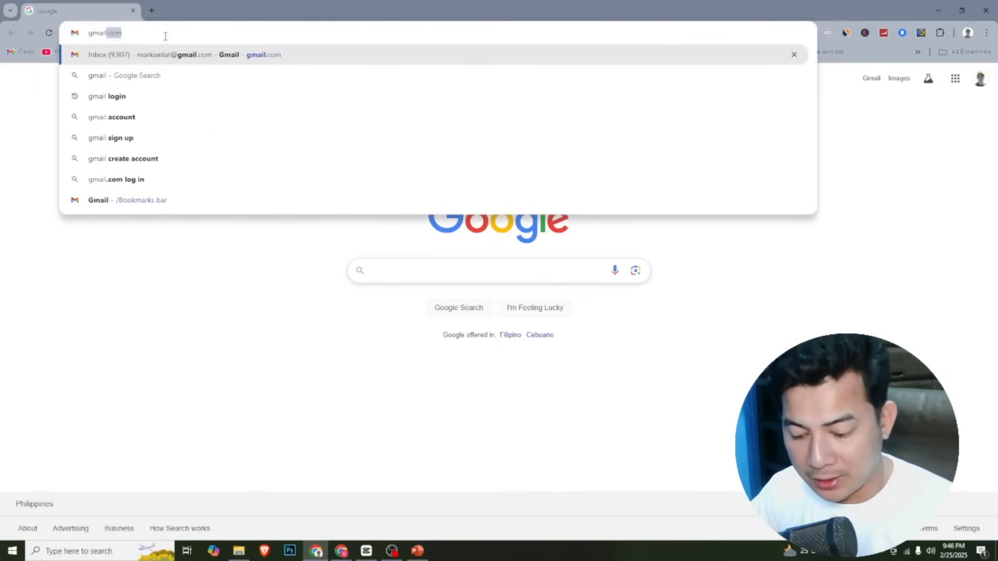
type(".com")
key("Return")
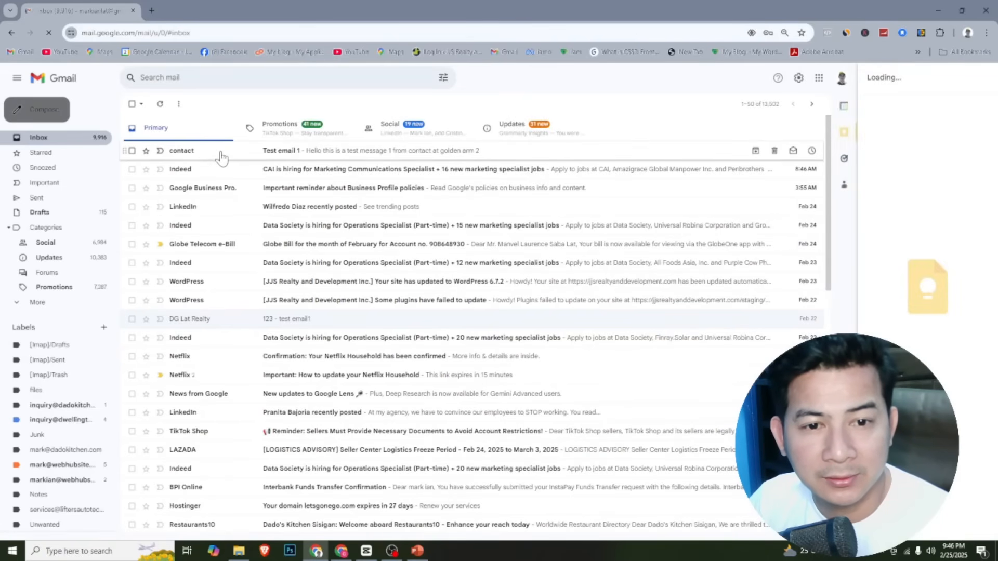
left_click(222, 156)
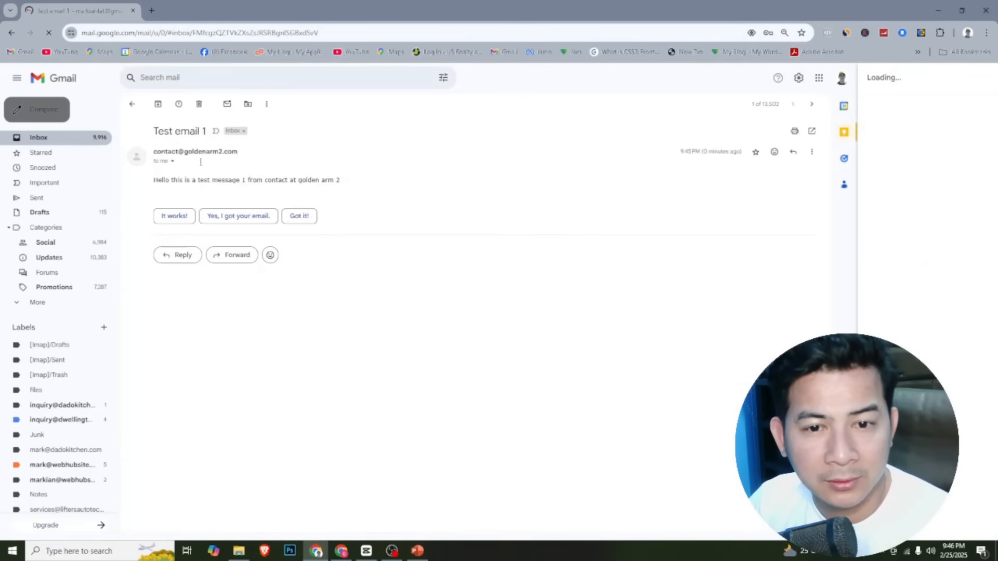
Examine the received test email's sender details, message text and subject in Gmail
left_click(173, 161)
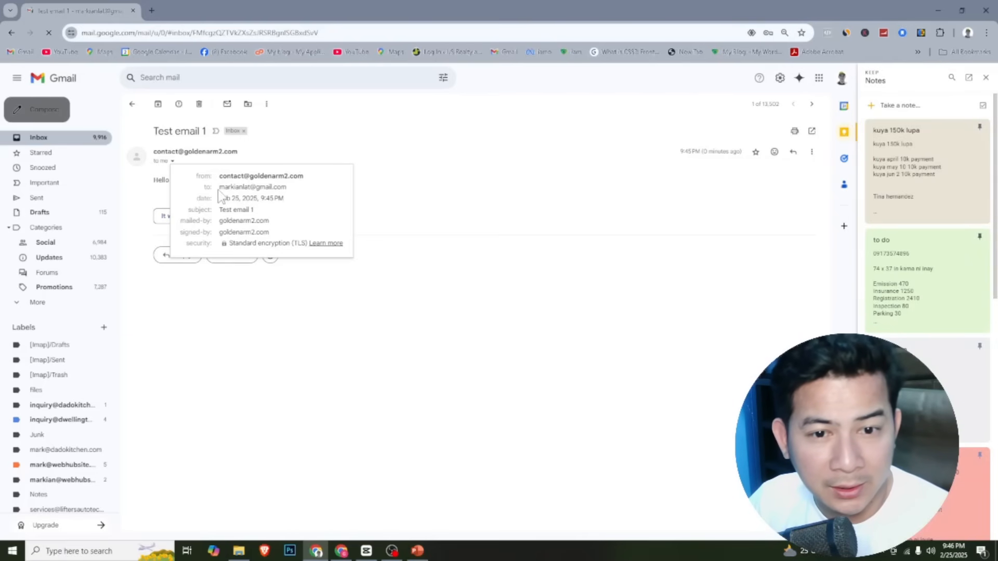
left_click(390, 190)
left_click_drag(161, 182, 297, 180)
left_click(277, 178)
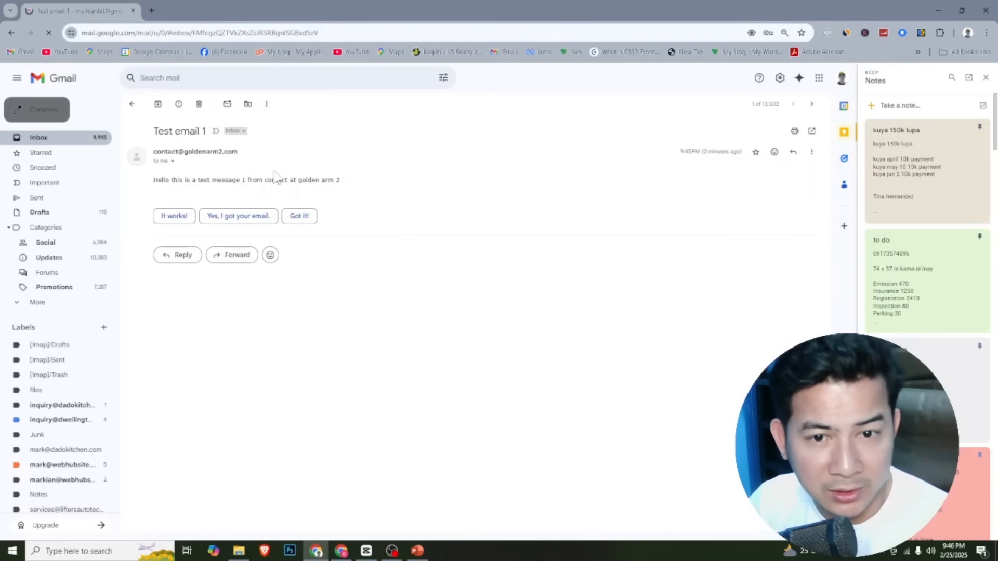
left_click_drag(164, 131, 200, 131)
left_click(272, 186)
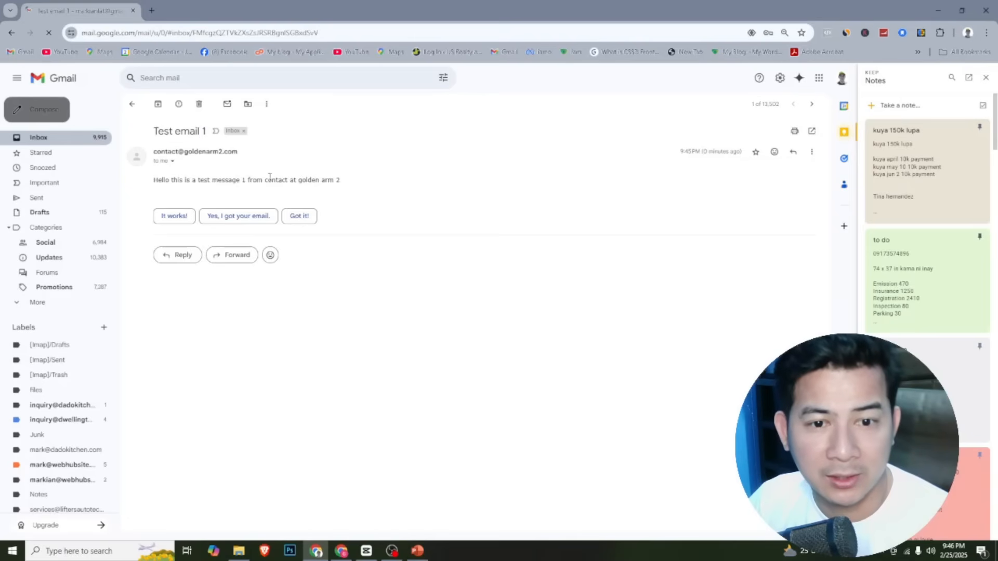
Send the suggested reply "It works!" from Gmail, and return to the Hostinger webmail to refresh the inbox and open that reply
left_click(172, 217)
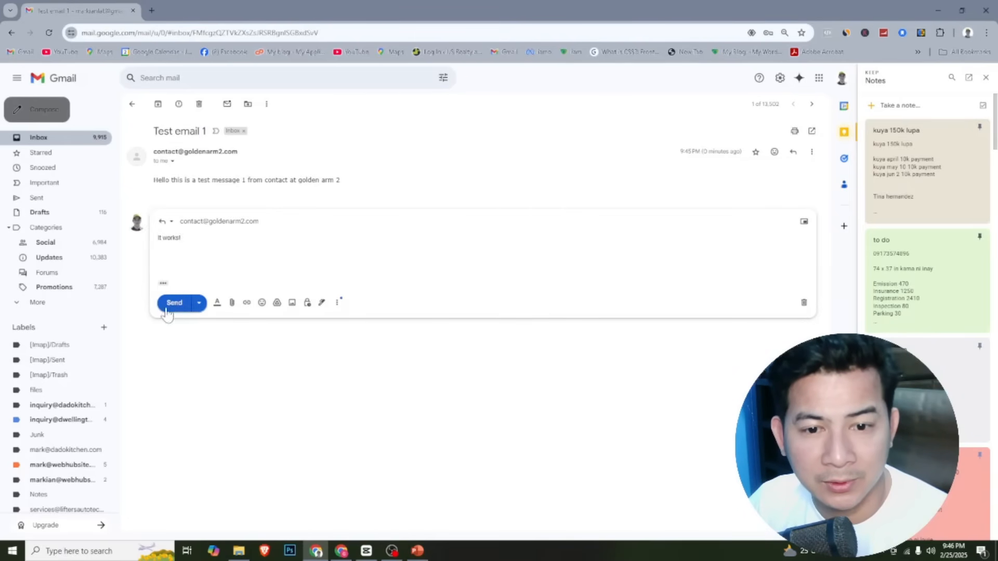
left_click(177, 310)
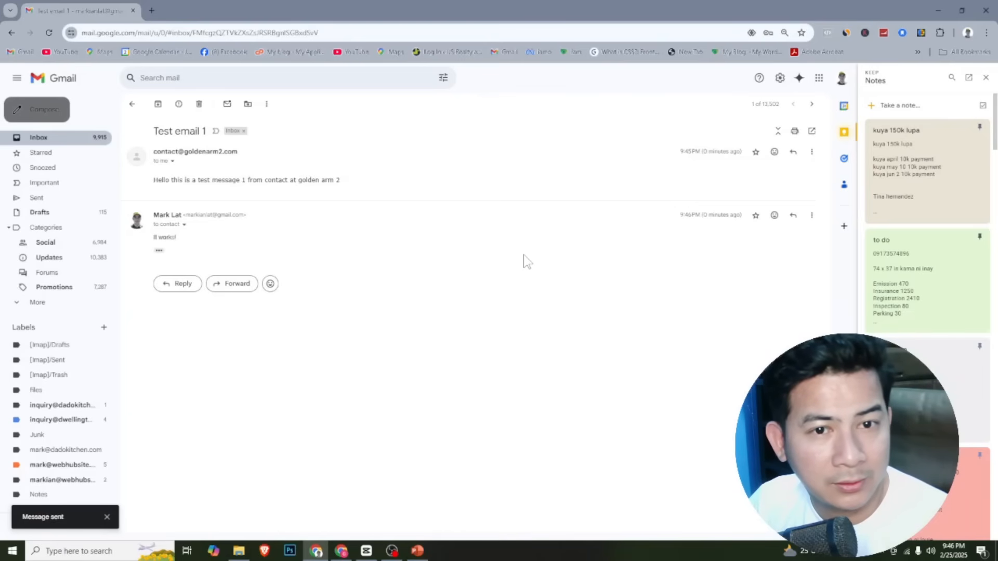
key("alt+Tab")
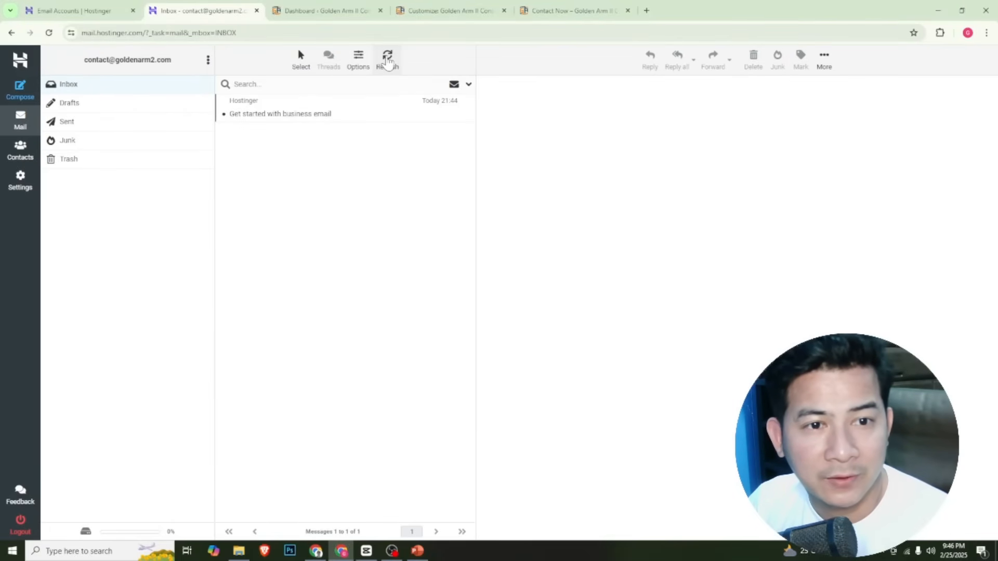
left_click(387, 61)
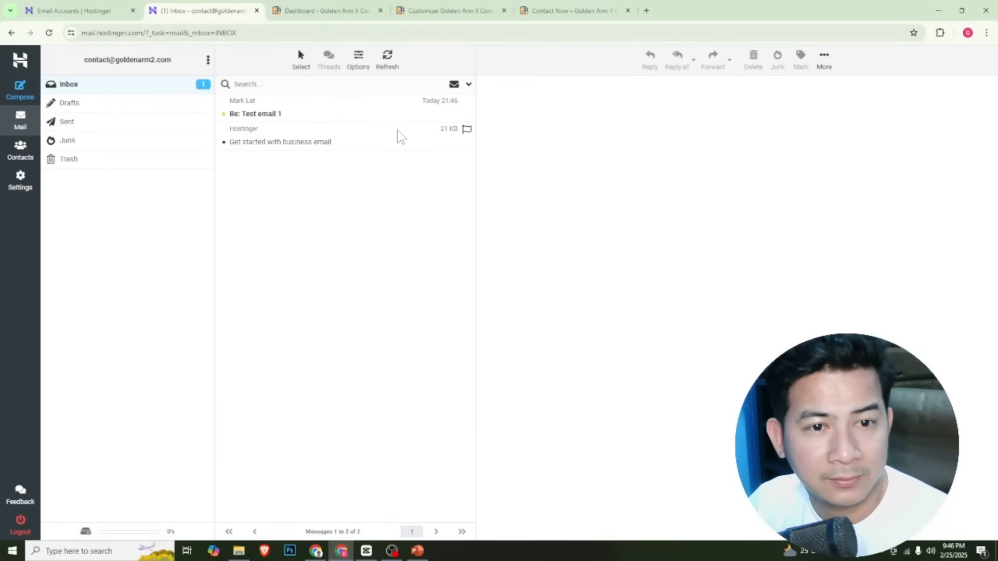
left_click(328, 117)
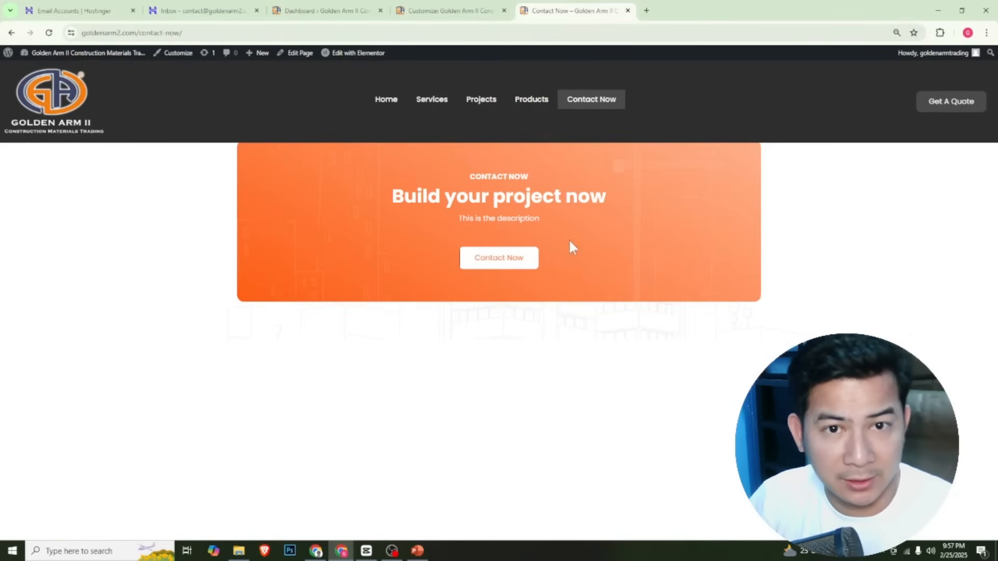
In the WordPress dashboard, search the plugins available to add for "contact form 7", and install and activate Contact Form 7
left_click(328, 10)
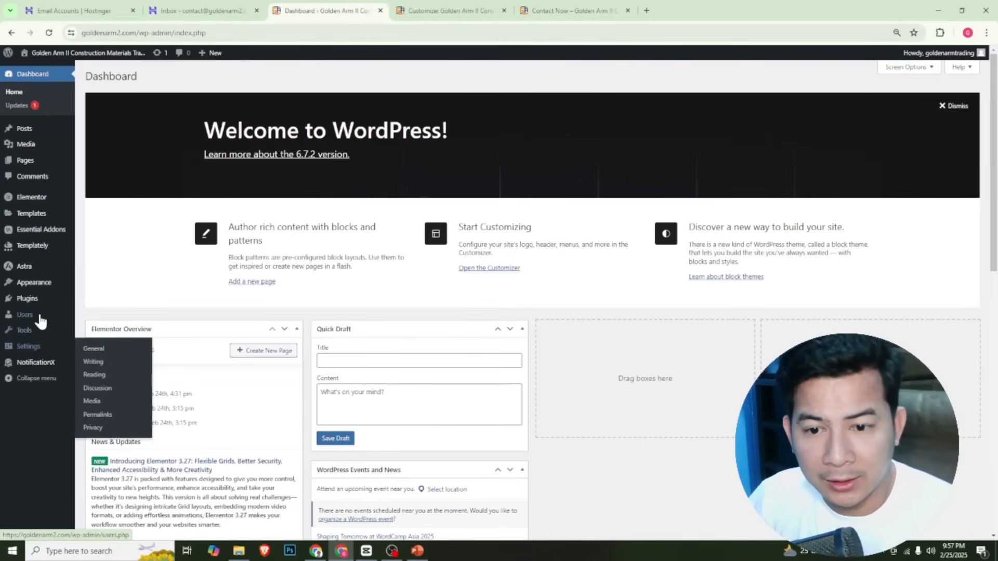
mouse_move(32, 304)
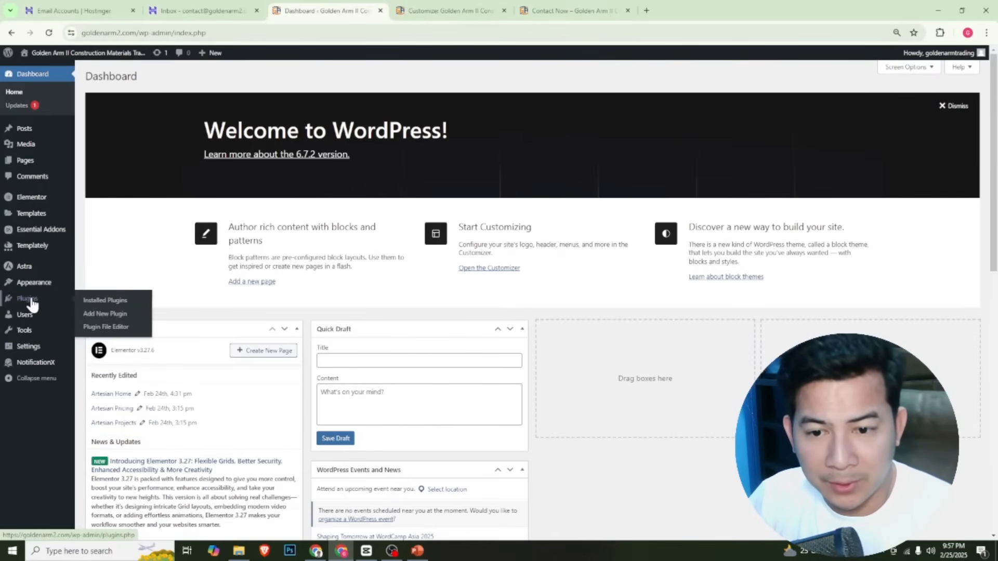
left_click(98, 314)
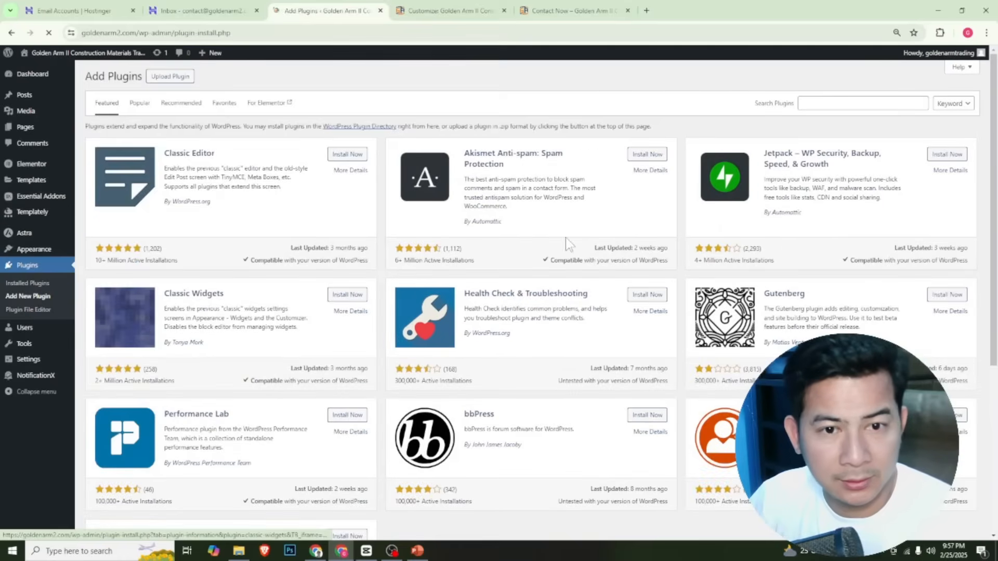
left_click(823, 104)
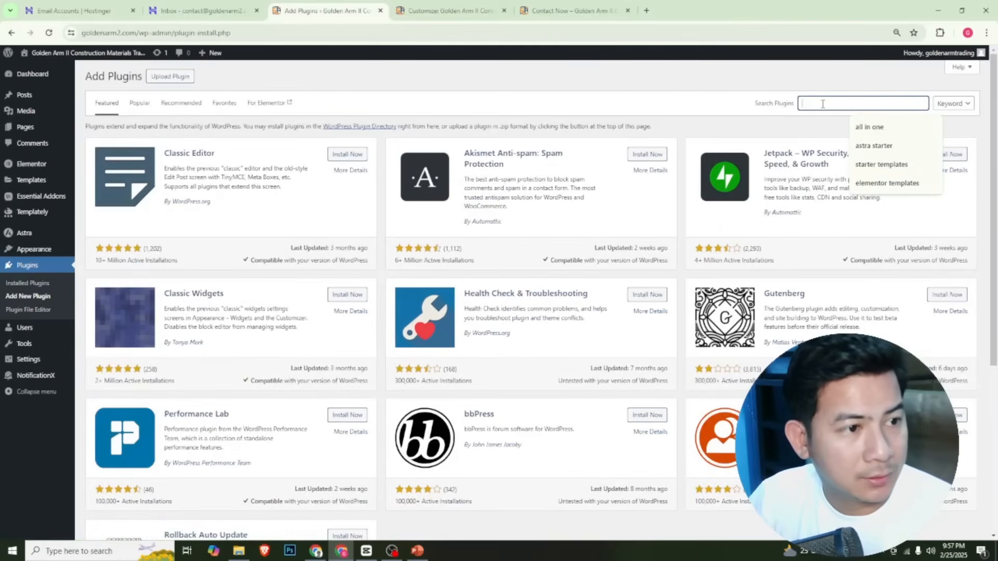
type("c")
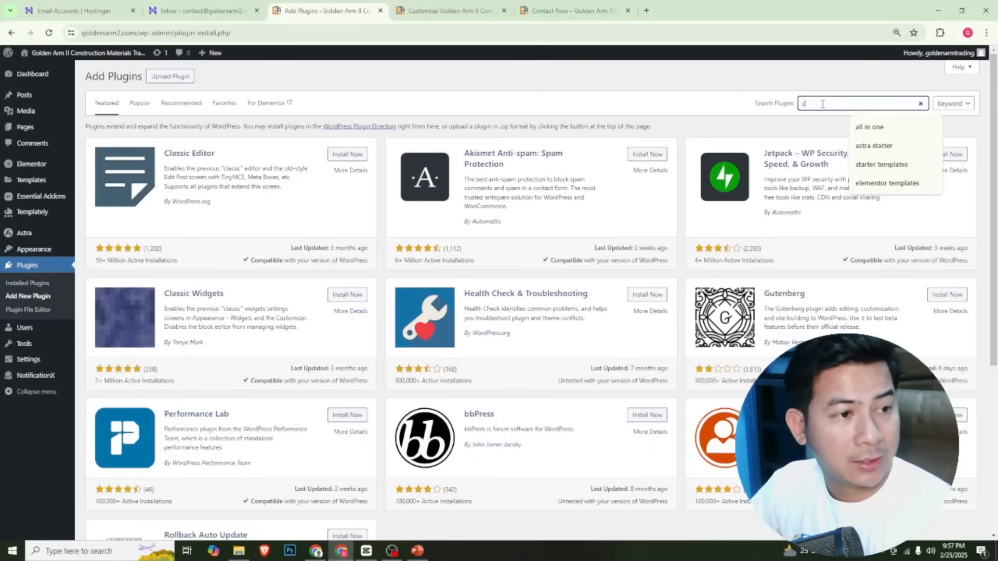
type("ontact")
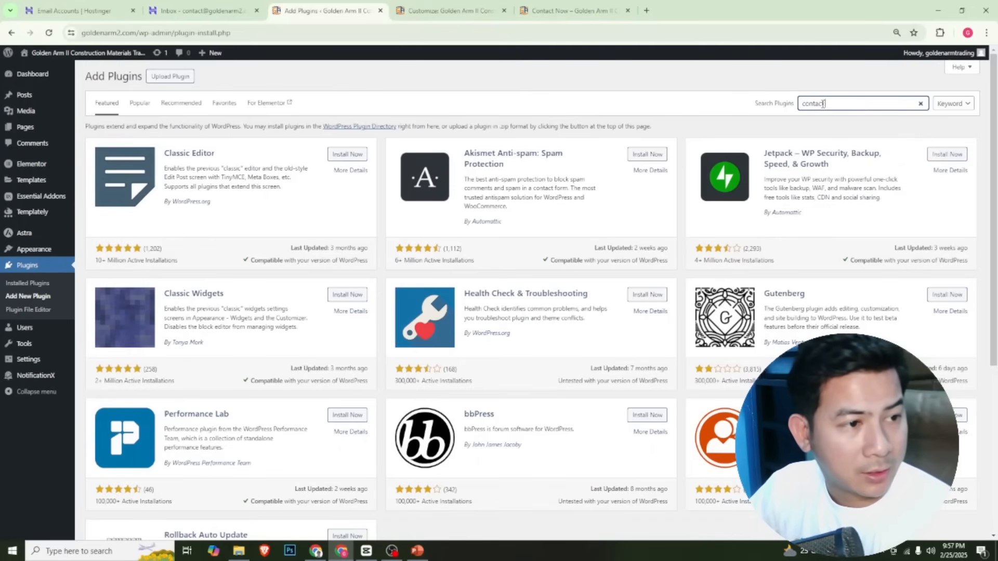
type(" form 7")
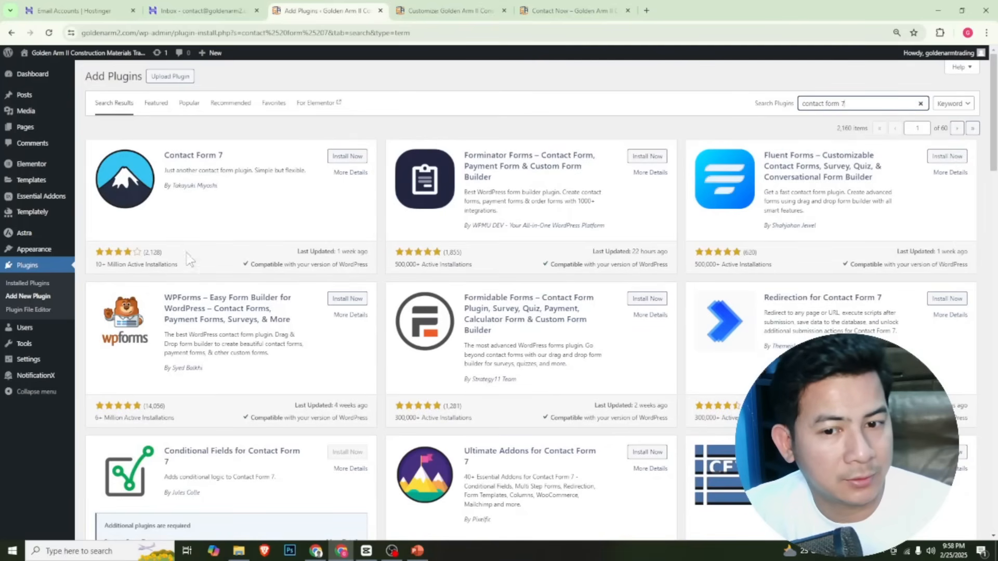
left_click(348, 157)
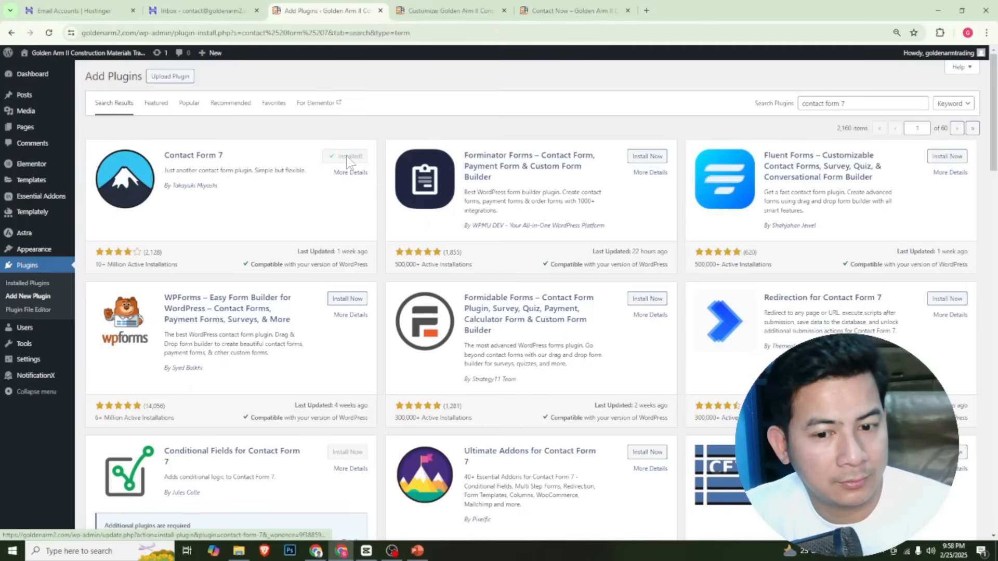
left_click(351, 158)
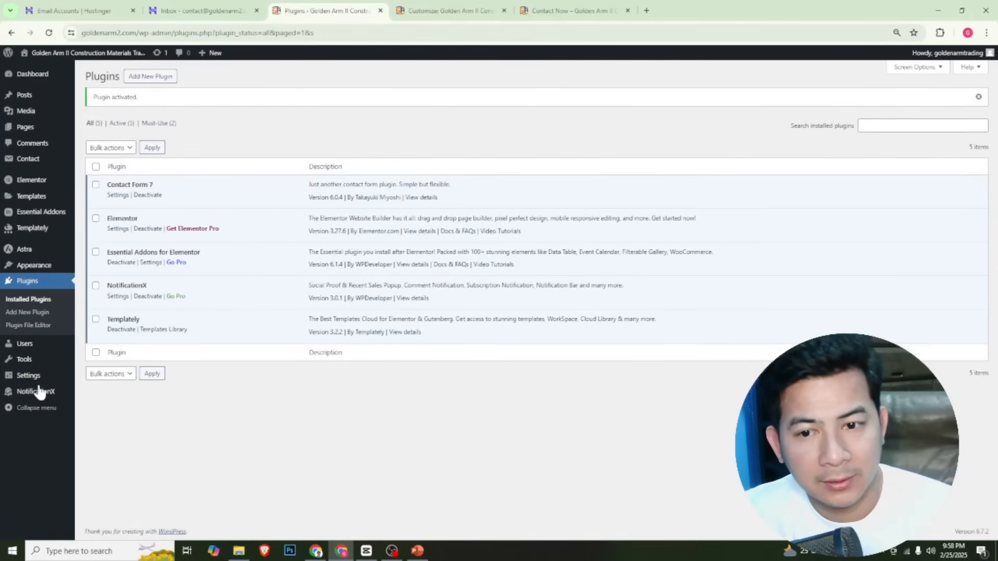
Open Contact form 1 for editing and replace the To recipient in its mail template with the site's contact email address
mouse_move(32, 162)
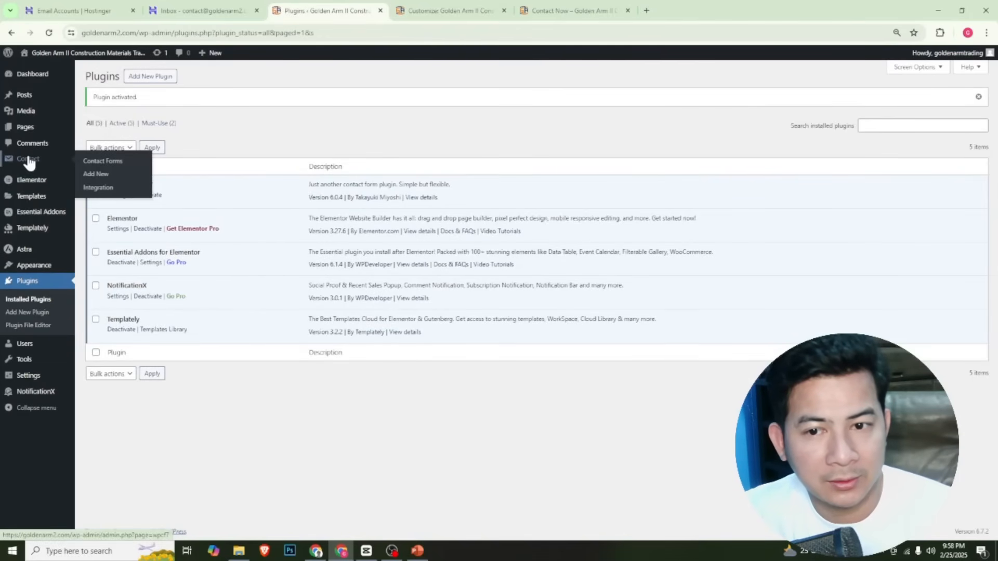
left_click(104, 162)
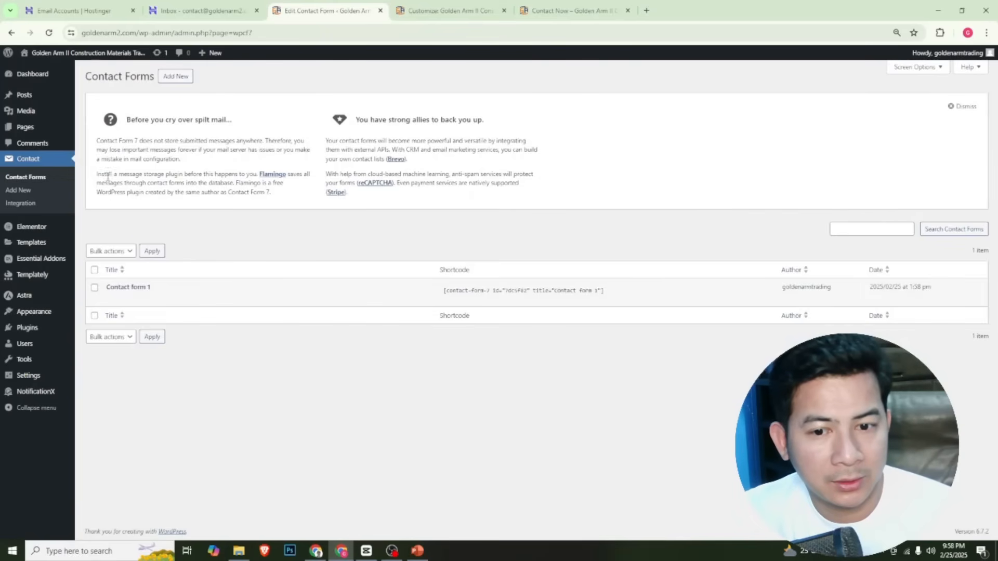
left_click(130, 288)
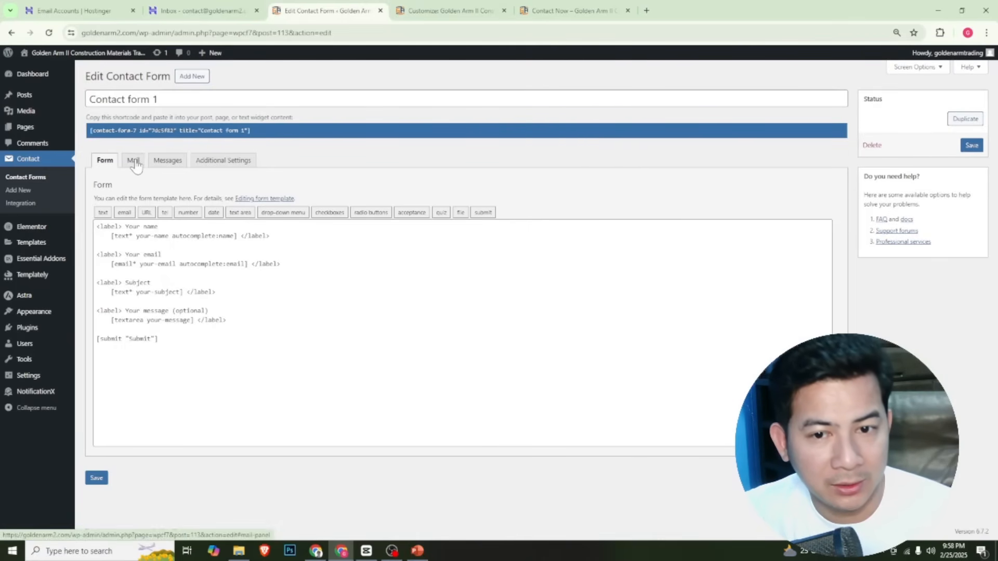
left_click(134, 161)
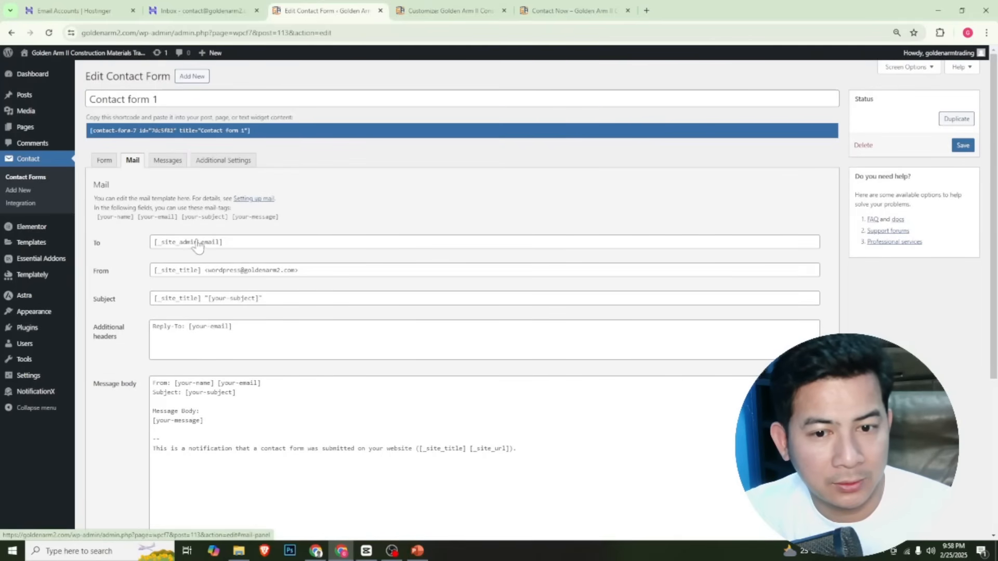
triple_click(238, 243)
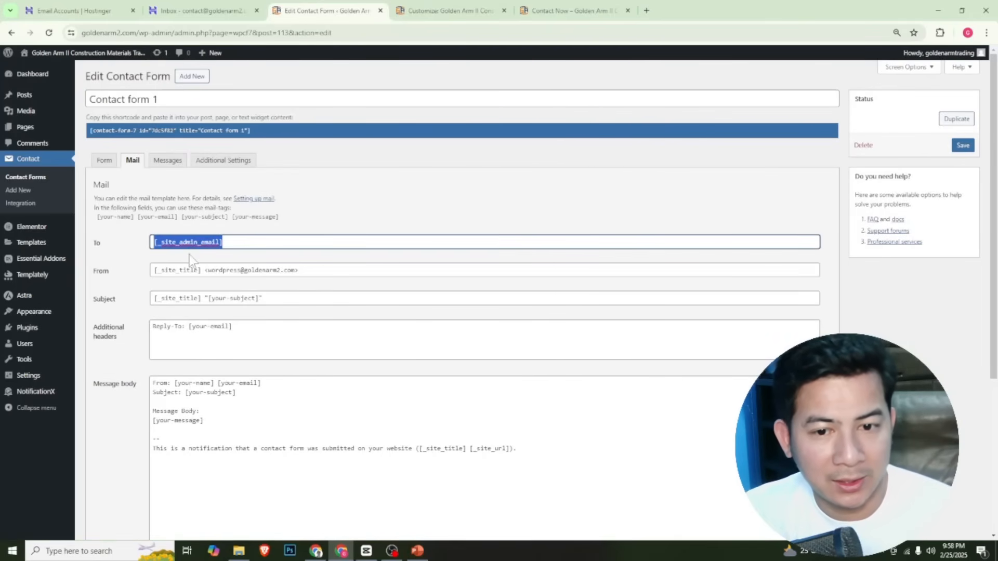
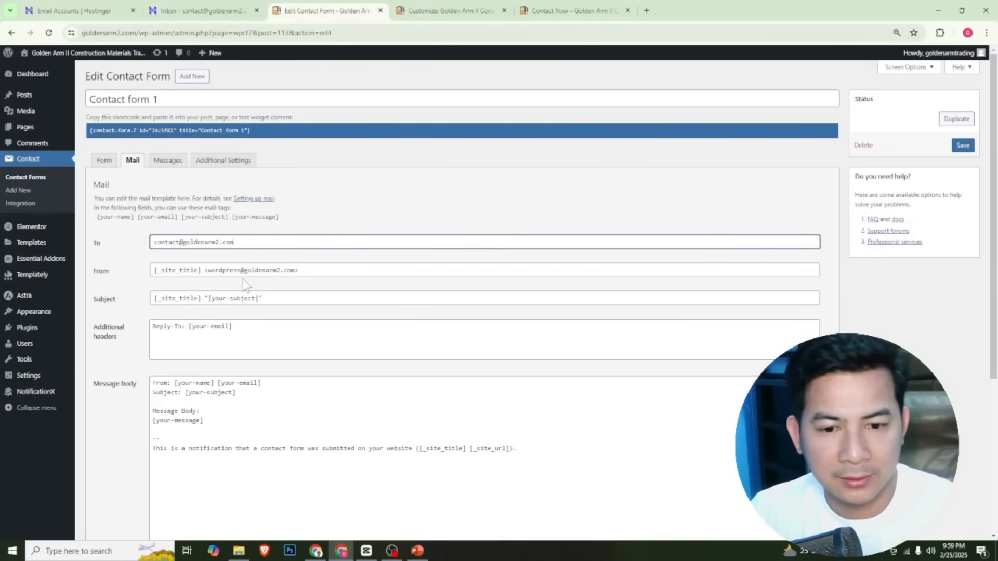
Save Contact form 1 with its edited mail template and copy the form's shortcode
scroll(250, 279, "down", 2)
scroll(303, 305, "down", 1)
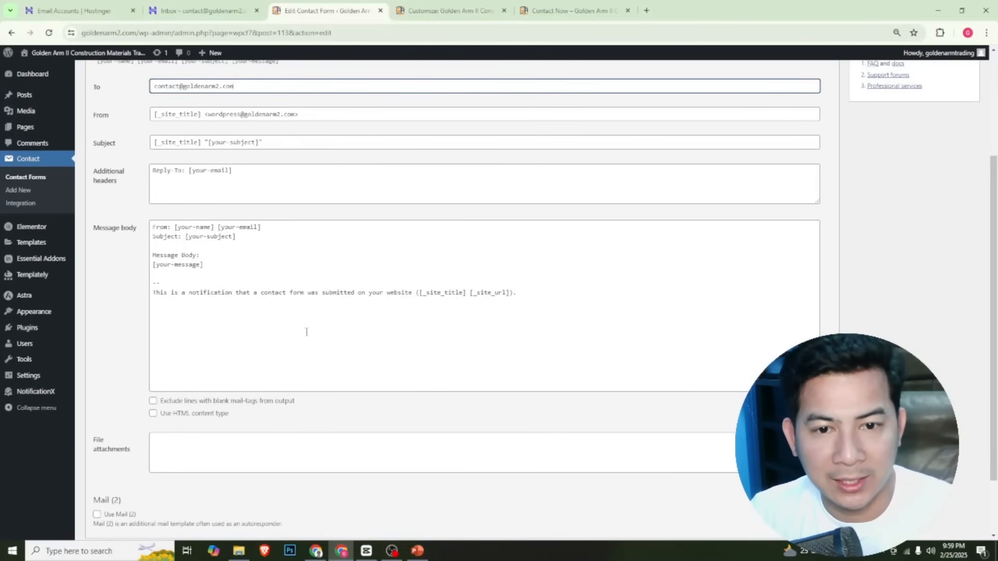
scroll(307, 332, "down", 2)
scroll(307, 332, "up", 4)
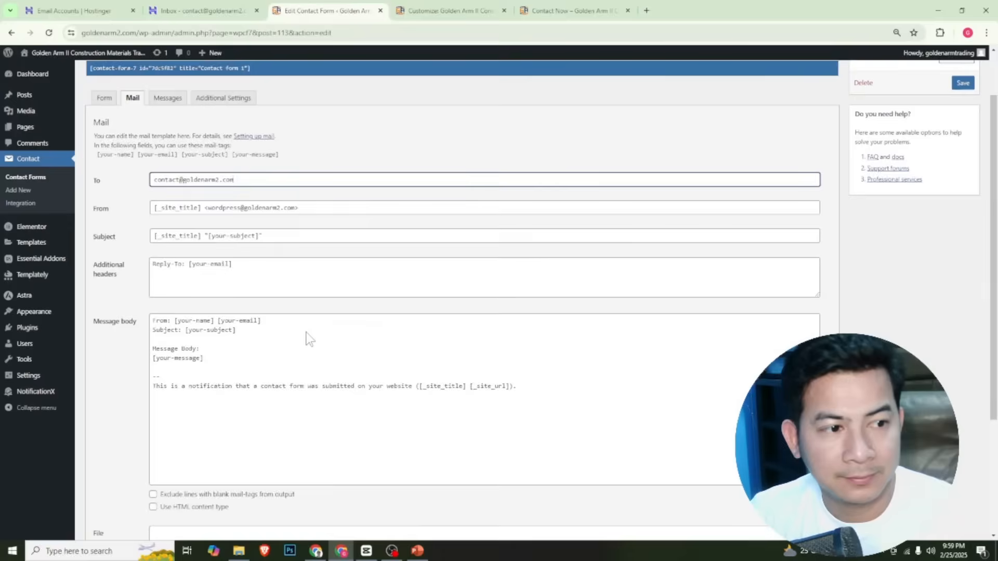
scroll(306, 333, "down", 4)
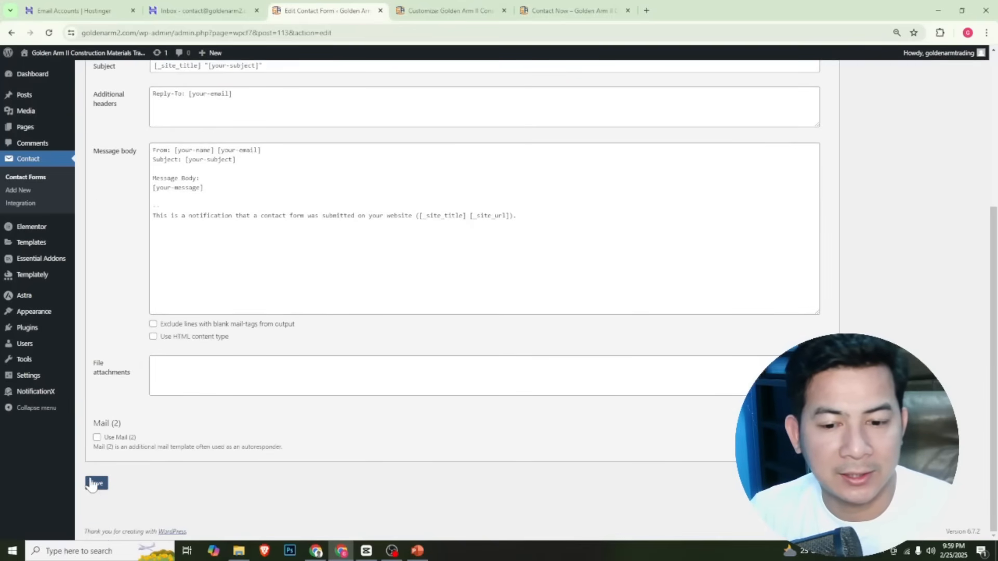
left_click(93, 484)
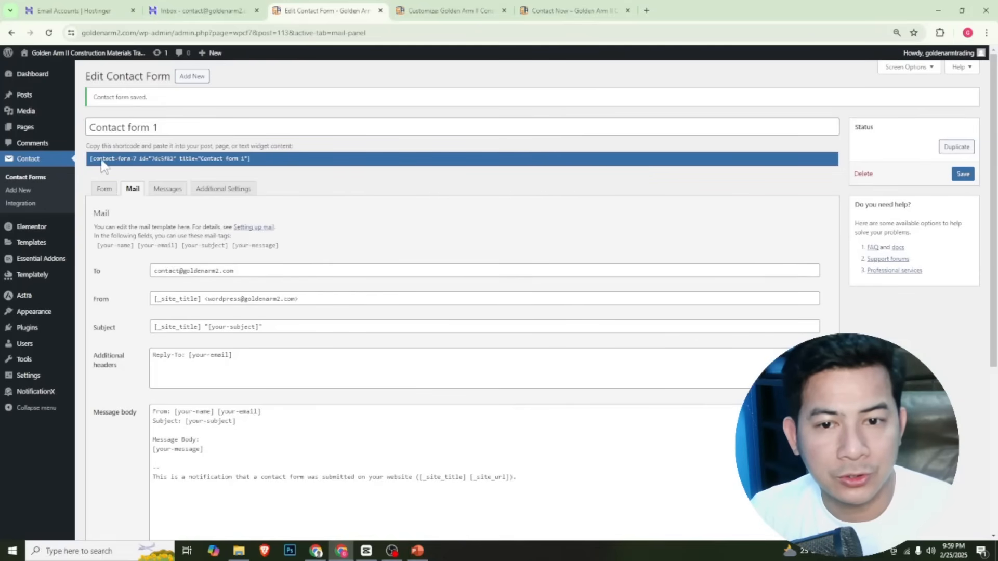
left_click(268, 160)
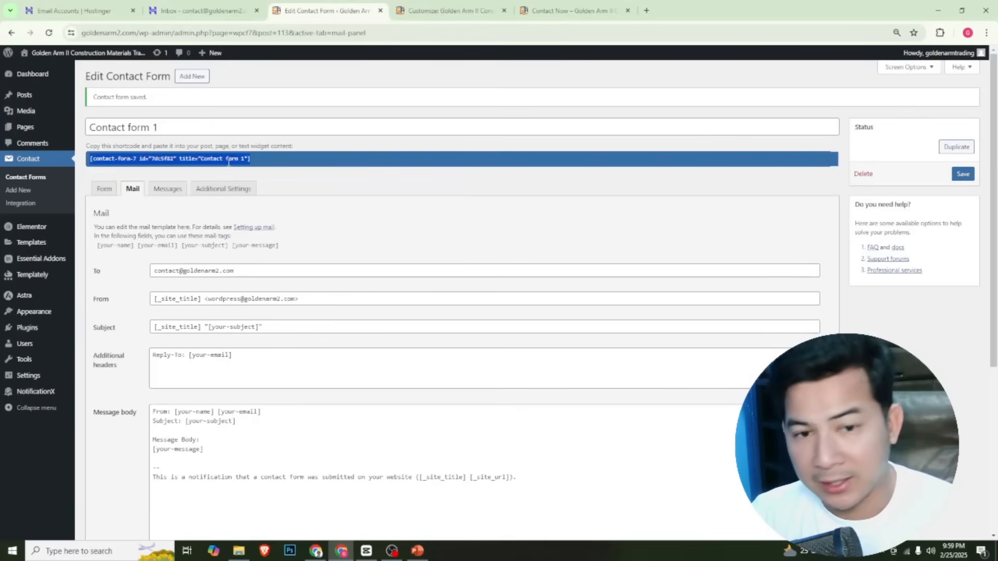
right_click(225, 161)
left_click(252, 173)
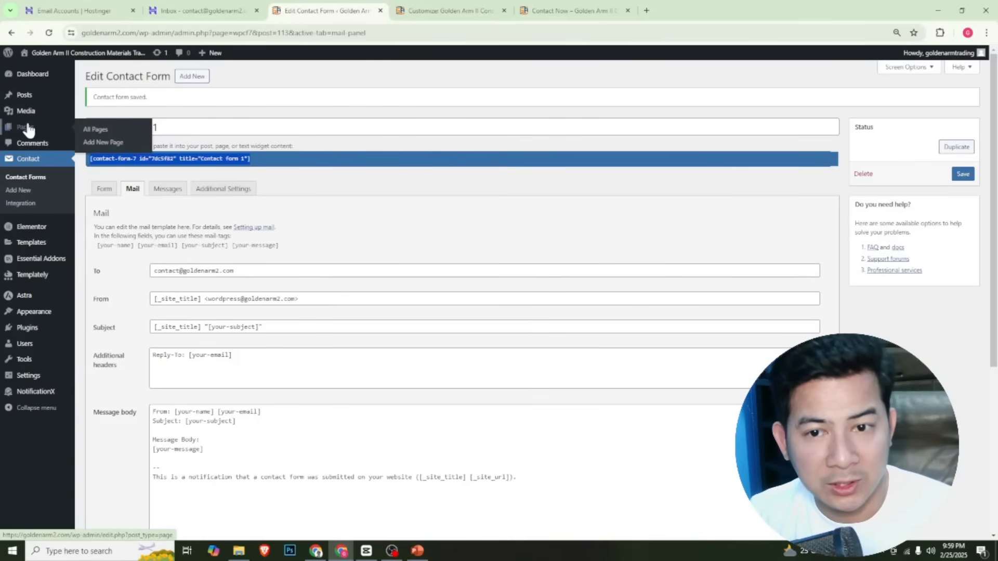
From the list of all pages, open the Contact Now page and start editing it with Elementor
left_click(94, 129)
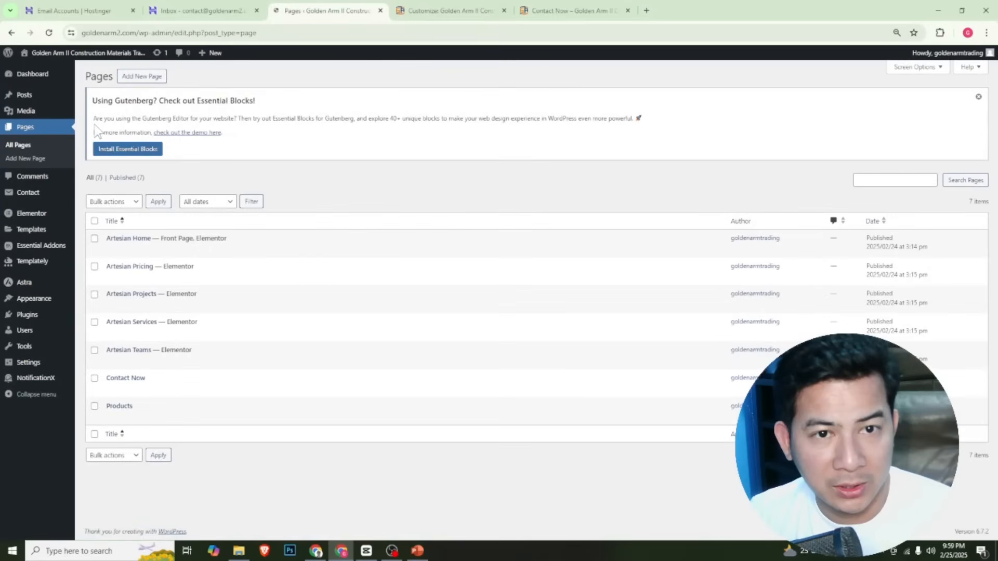
left_click(134, 381)
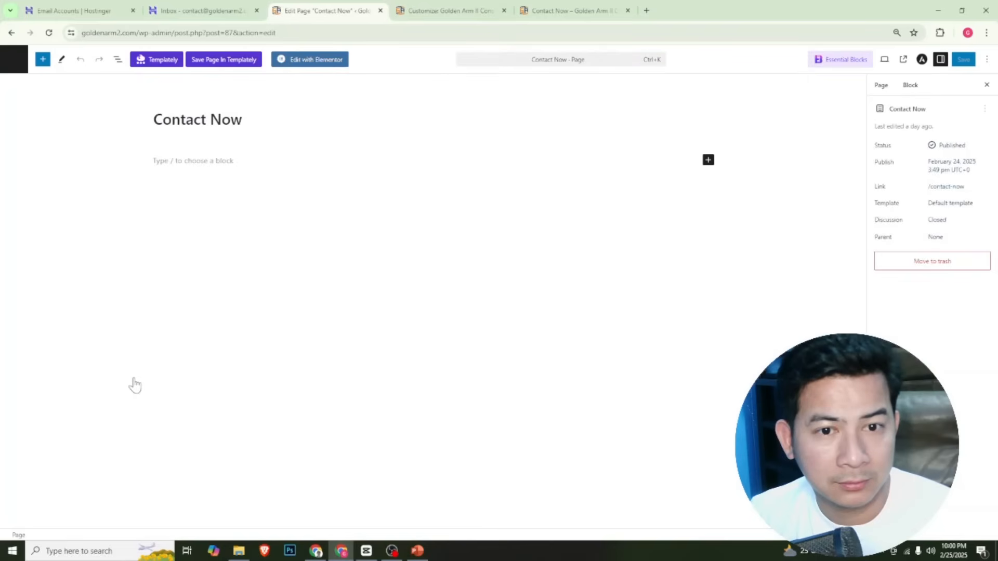
left_click(309, 61)
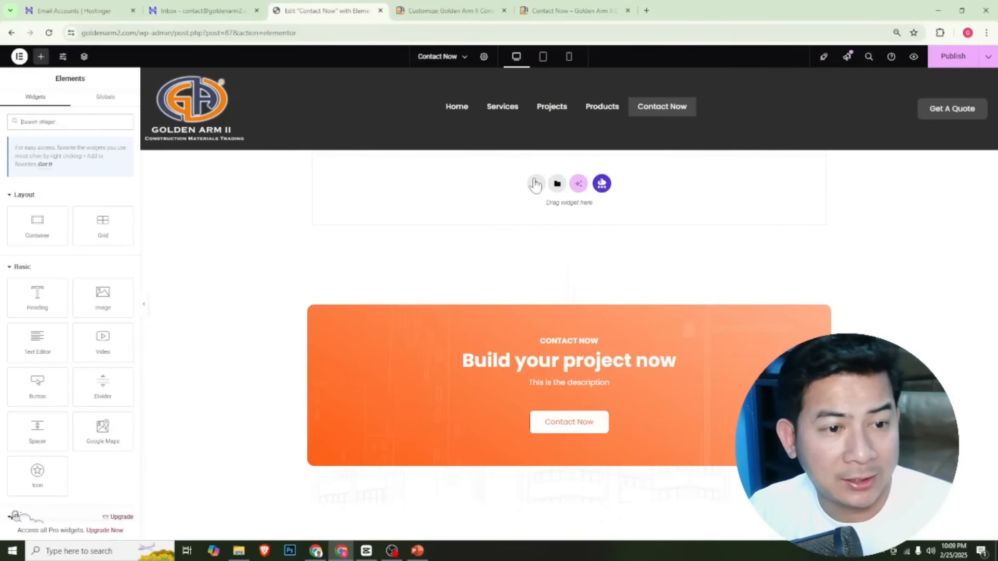
Add a Shortcode widget to the Contact Now page above the orange banner and paste the copied Contact form 1 shortcode into it
left_click(42, 123)
type("shortc")
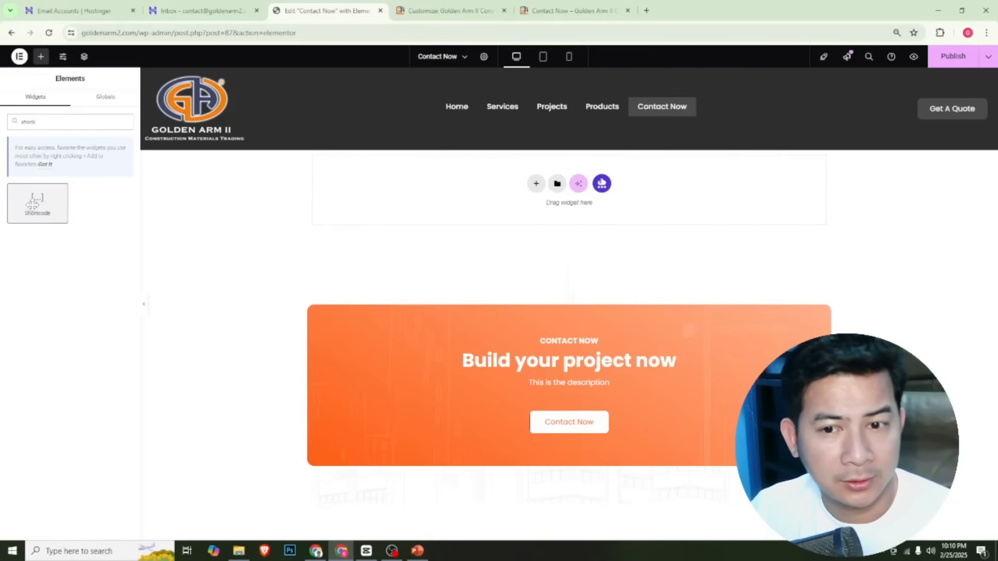
left_click_drag(36, 205, 511, 195)
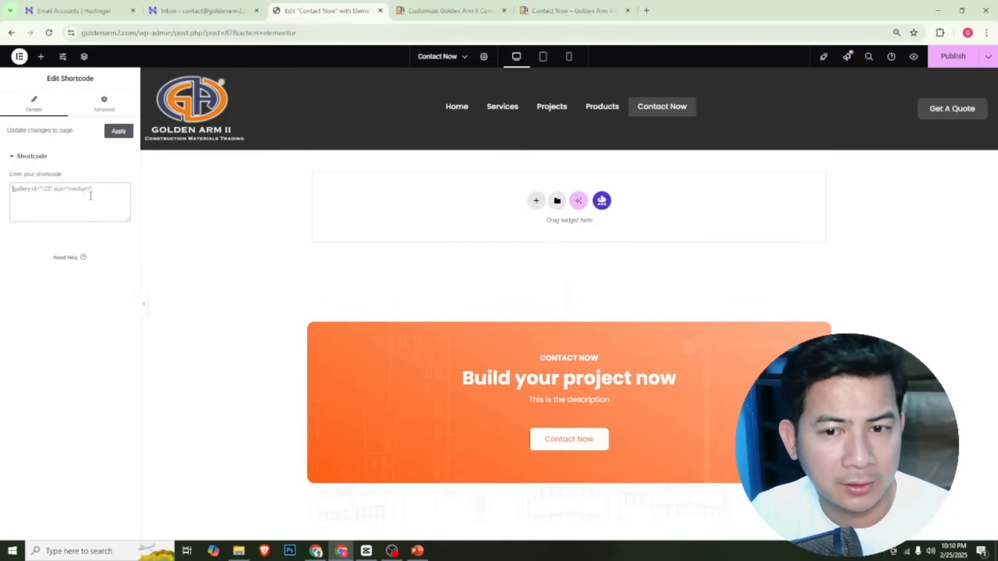
right_click(23, 190)
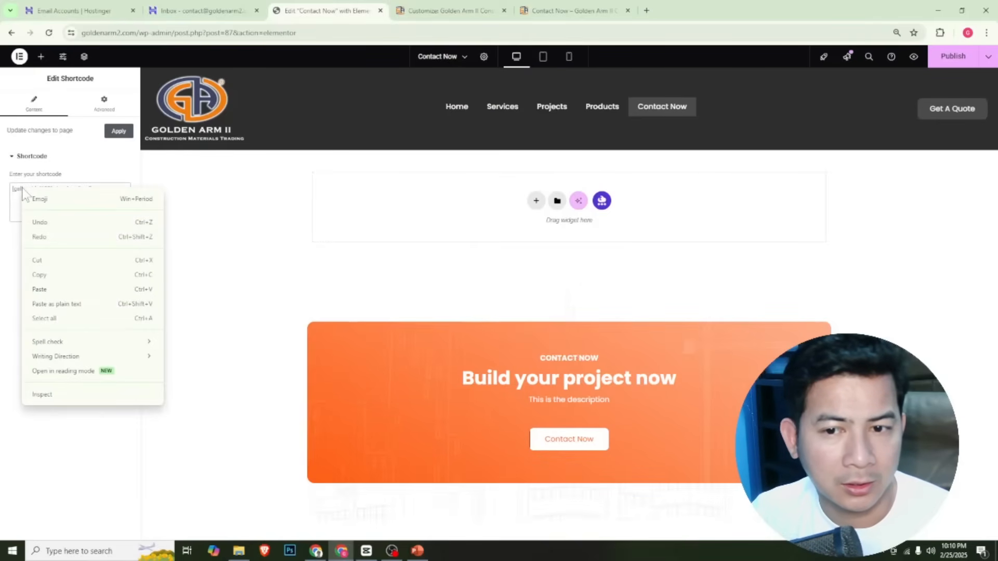
left_click(65, 289)
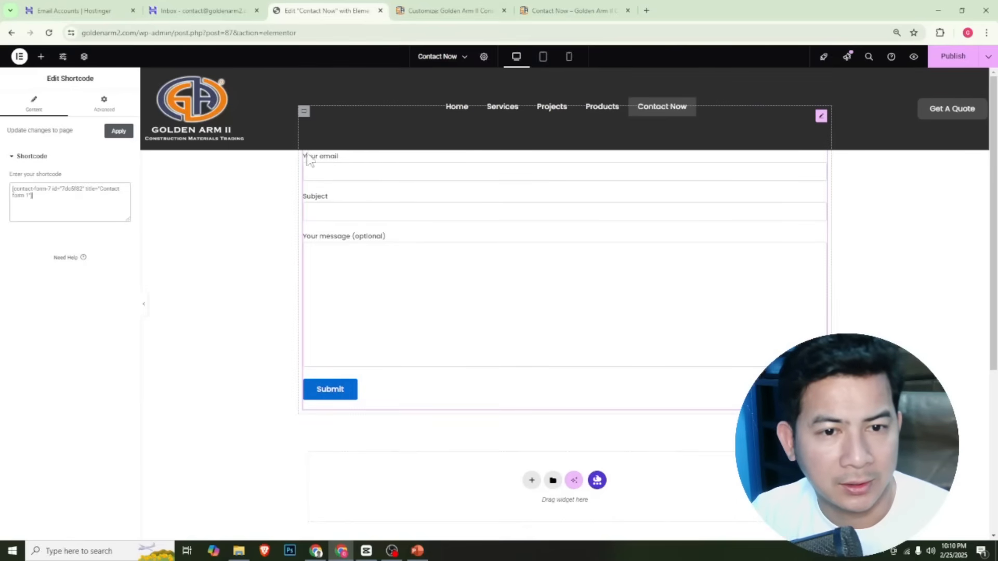
scroll(379, 374, "down", 3)
scroll(380, 374, "up", 3)
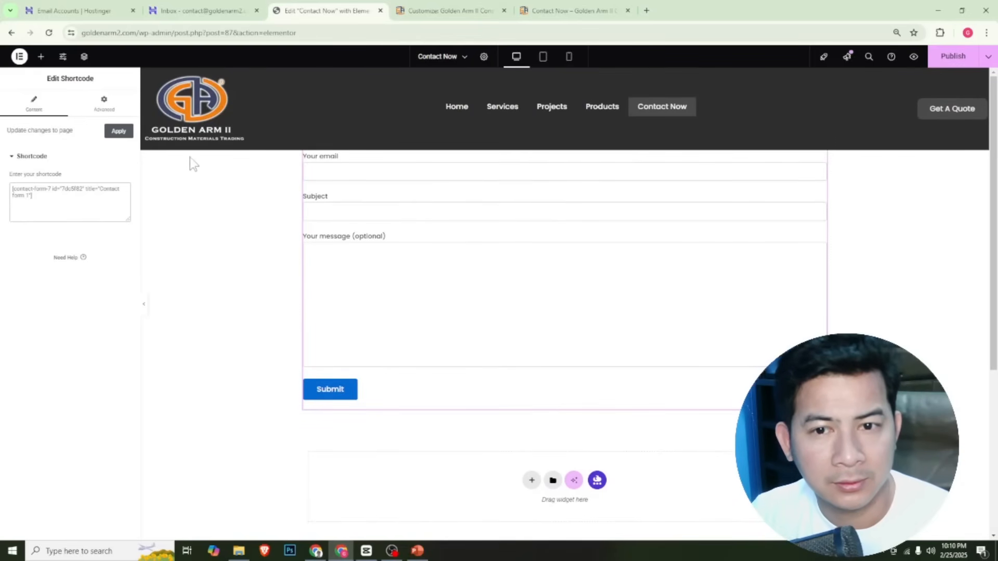
Unlink the Shortcode widget's padding values, set its top padding to 100 px, and publish the page
left_click(108, 111)
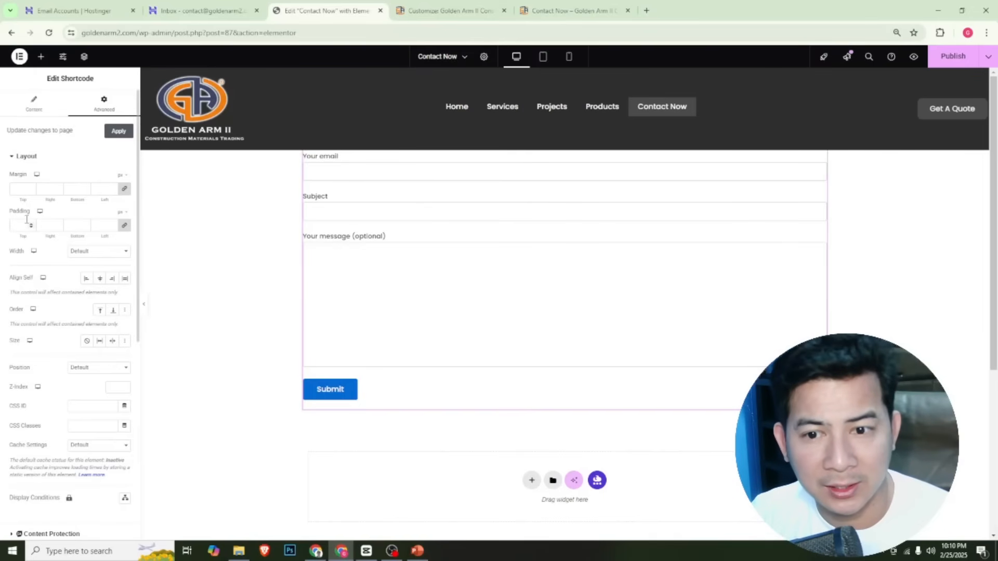
left_click(125, 227)
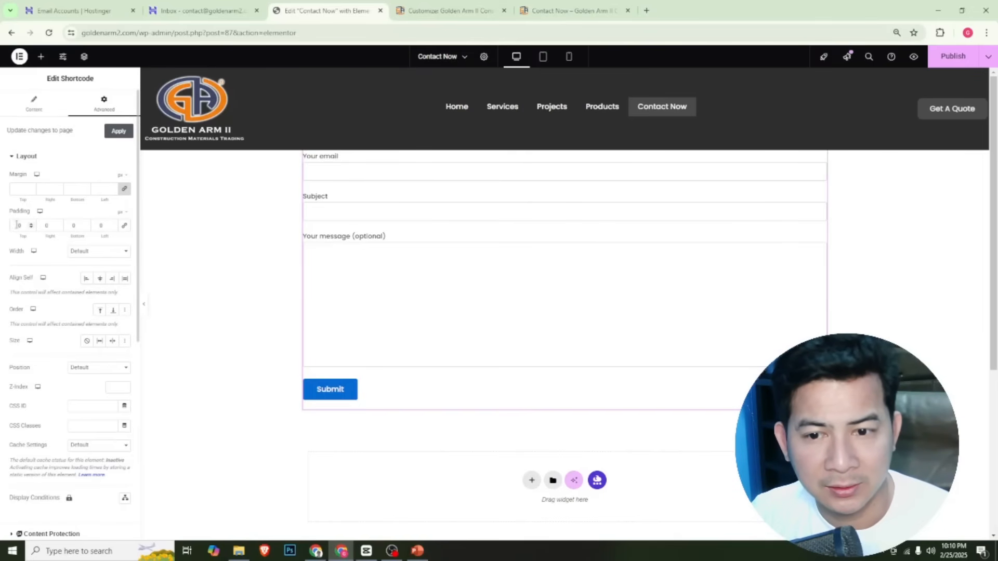
left_click_drag(24, 225, 3, 231)
type("100")
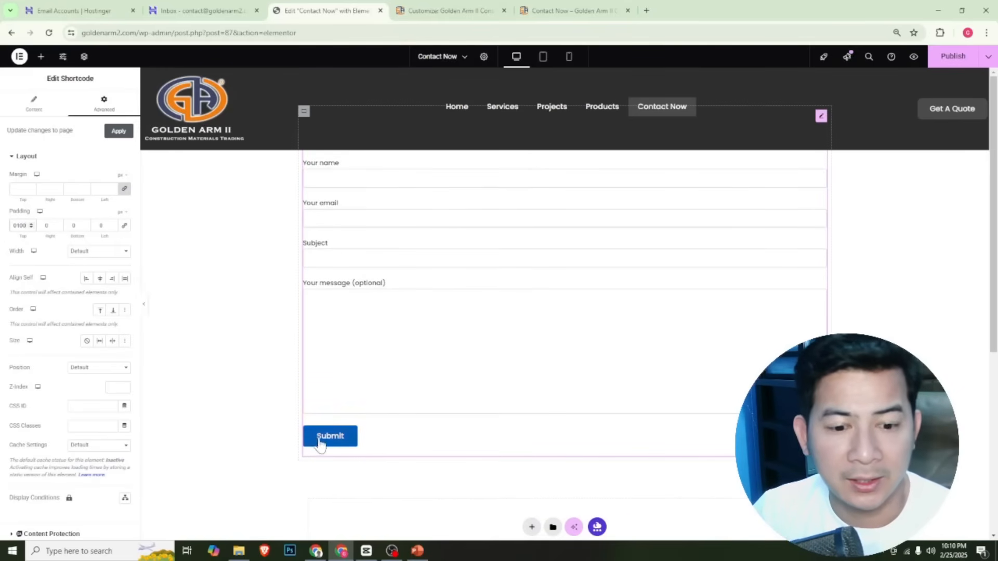
left_click(951, 57)
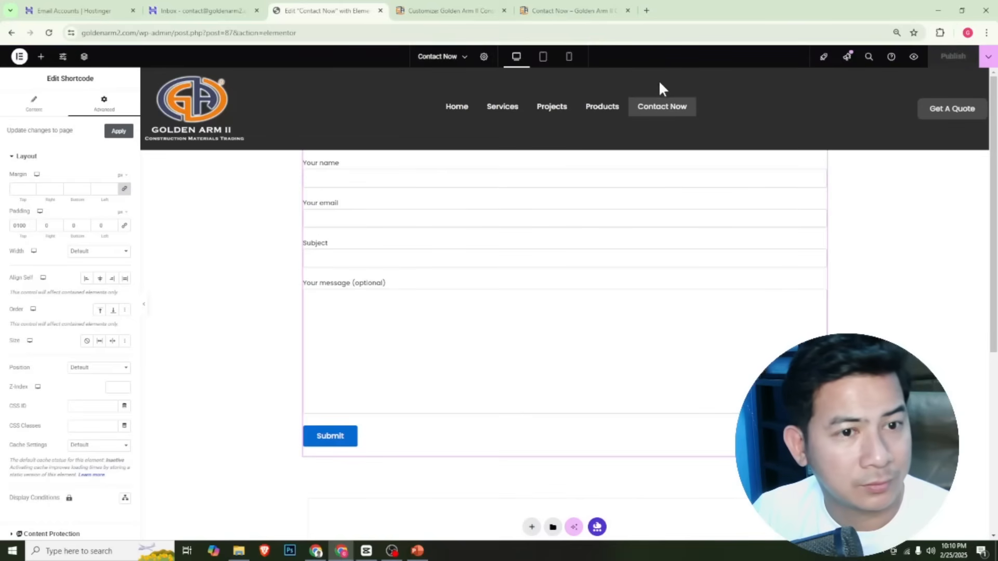
Reload the live Contact Now page and submit its form with a name, email address, subject "hello this is a test message 2" and message "test message 2"
left_click(568, 10)
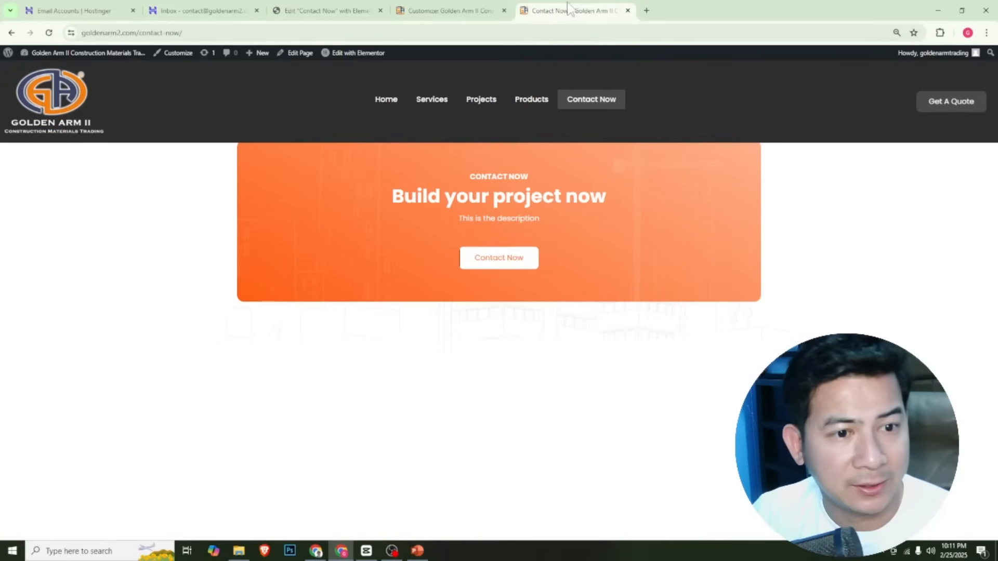
left_click(49, 34)
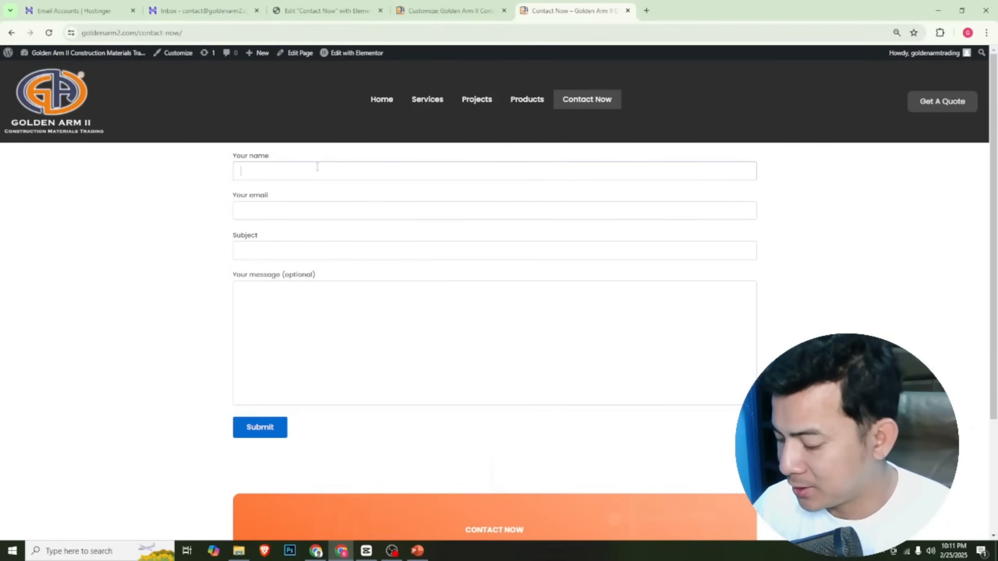
type("ian")
key("Tab")
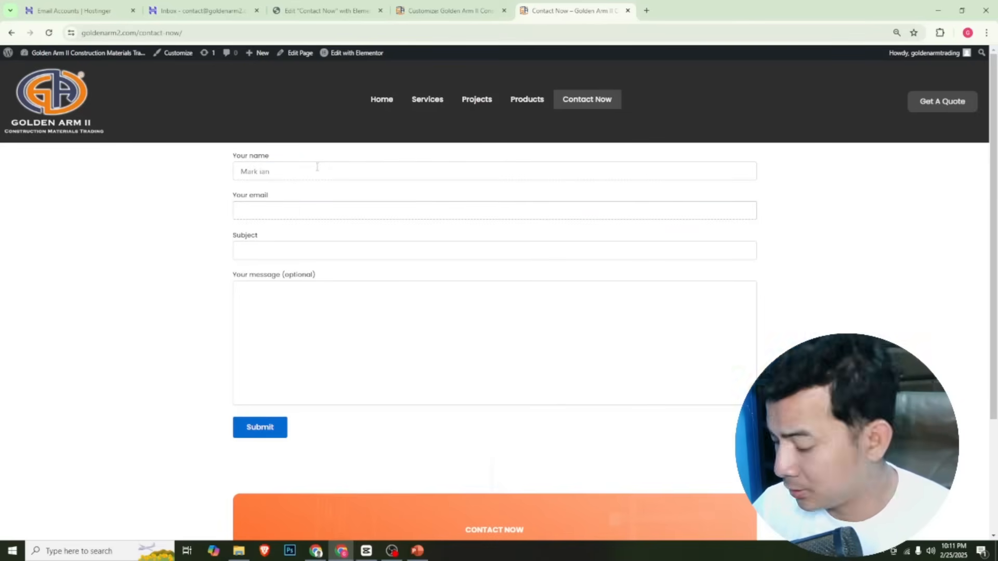
key("Tab")
type("hello this is a test message 2")
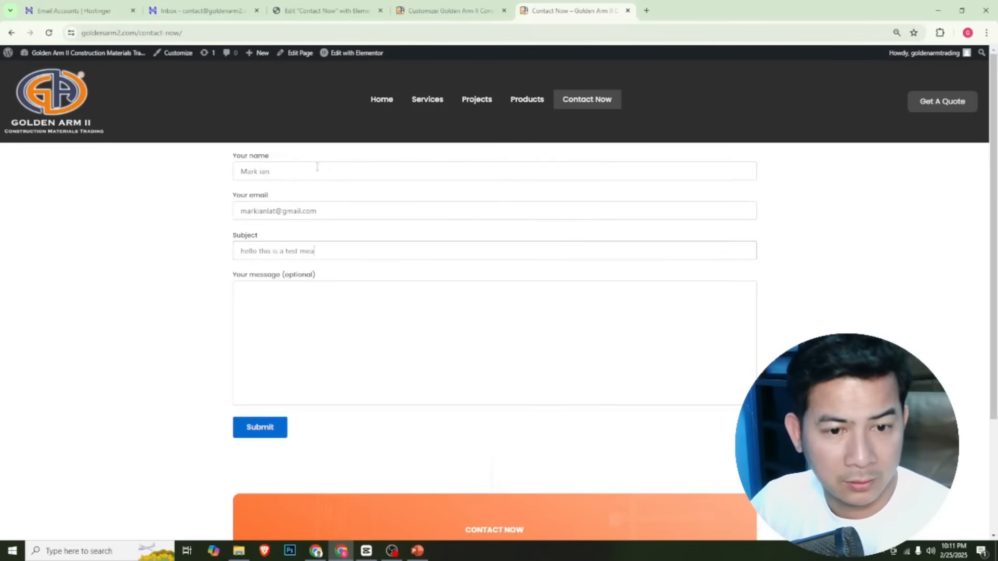
key("Tab")
type("test message 2")
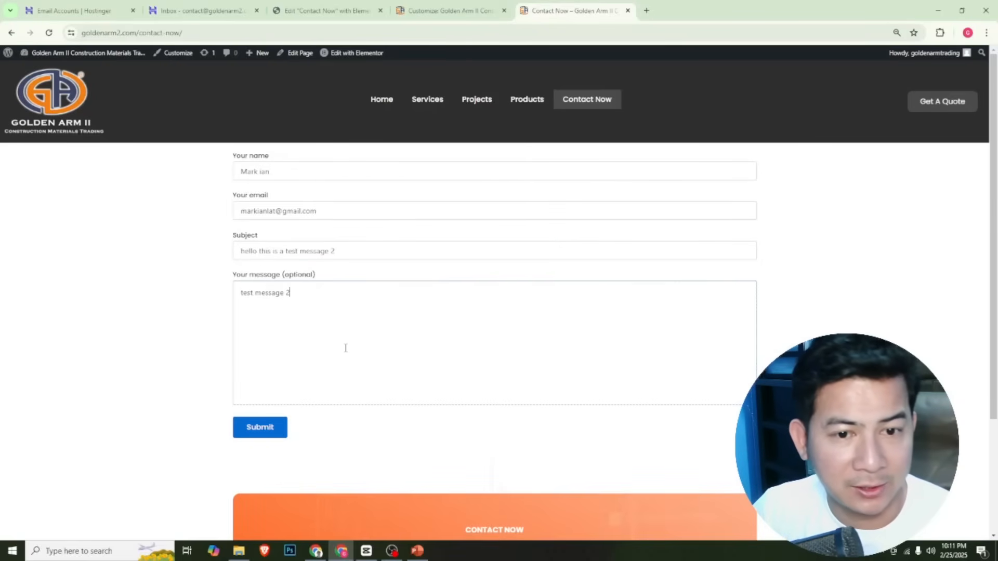
left_click(276, 434)
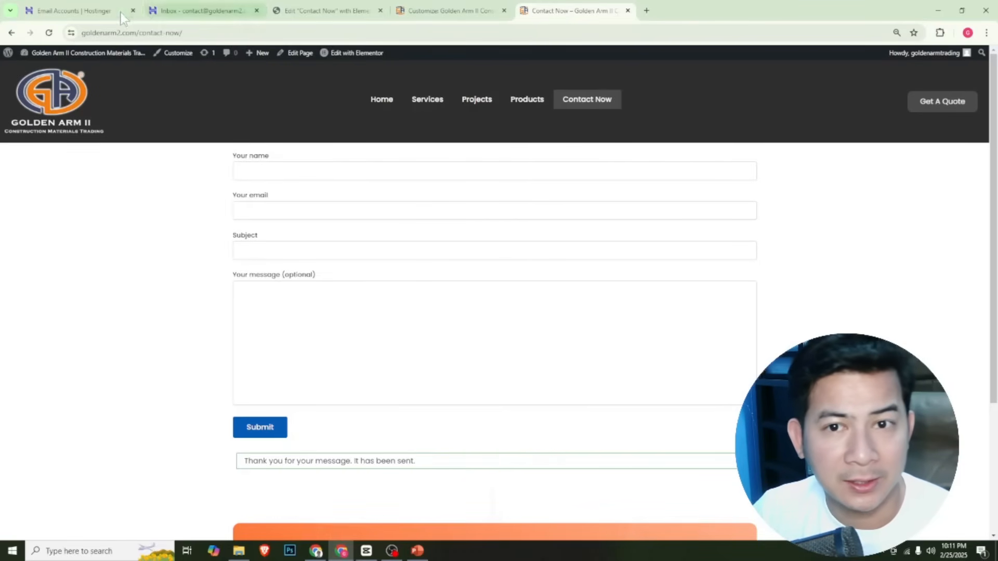
In the Hostinger webmail, refresh the inbox, open the form notification in the Junk folder and mark it as not junk
left_click(179, 16)
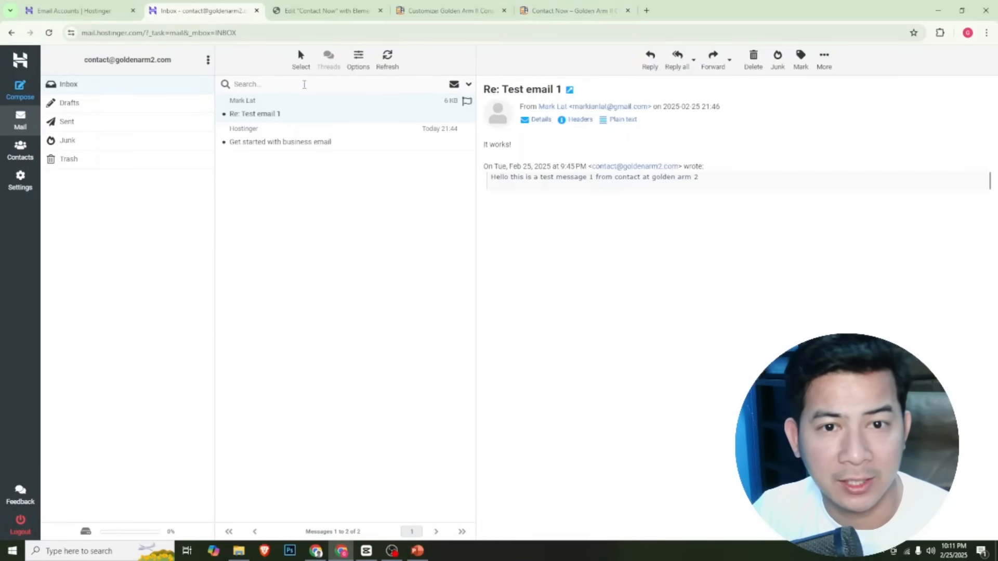
left_click(384, 62)
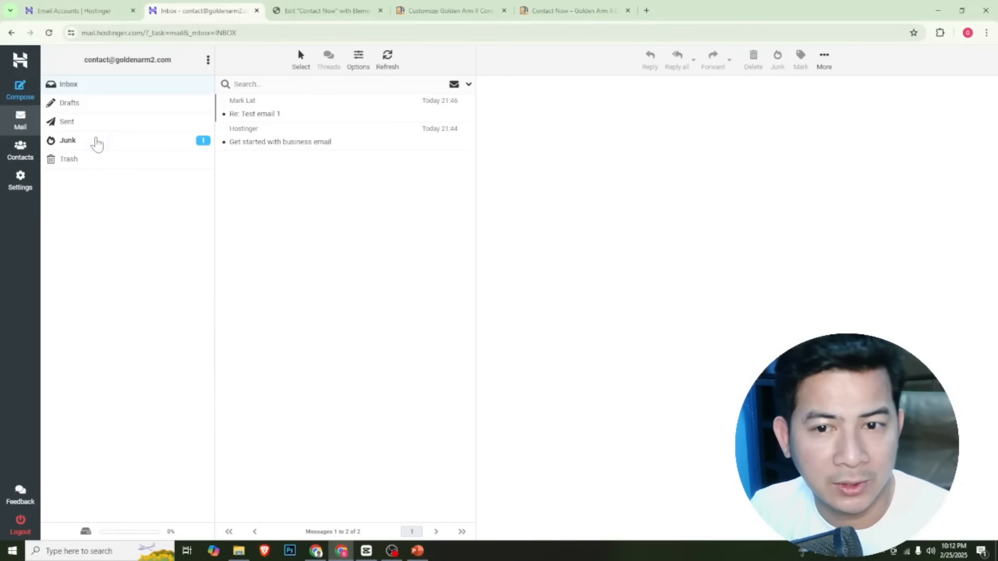
left_click(98, 143)
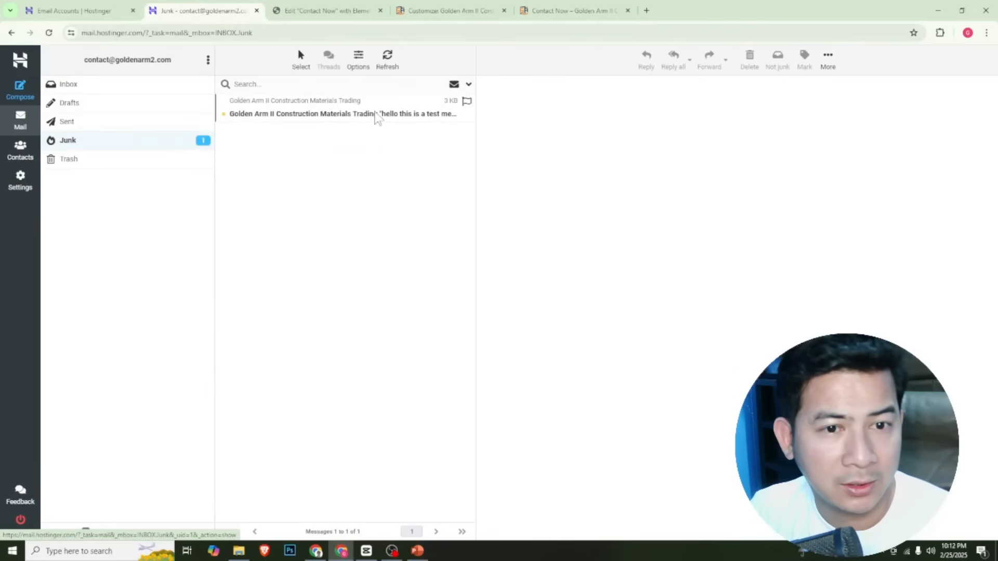
left_click(361, 115)
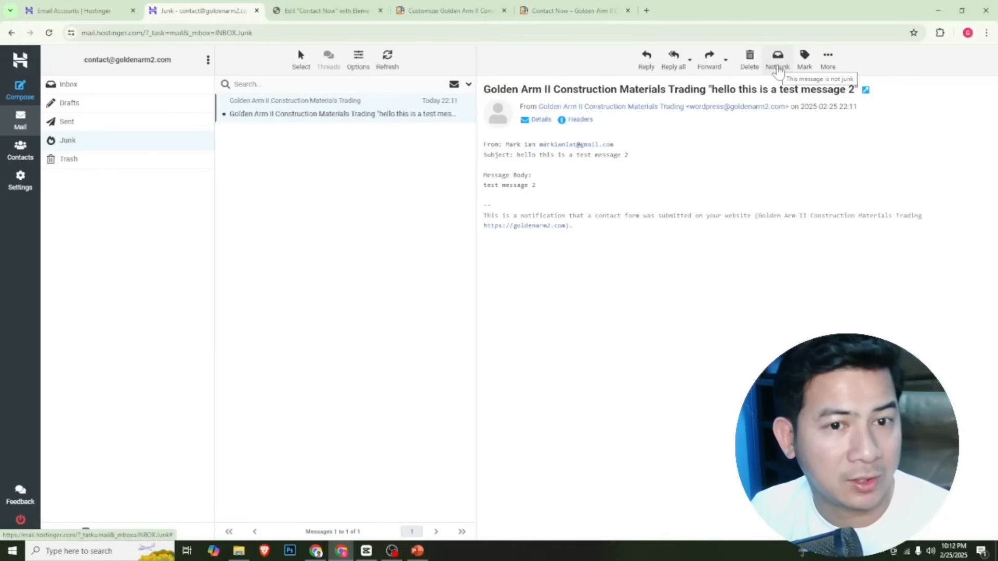
left_click(779, 71)
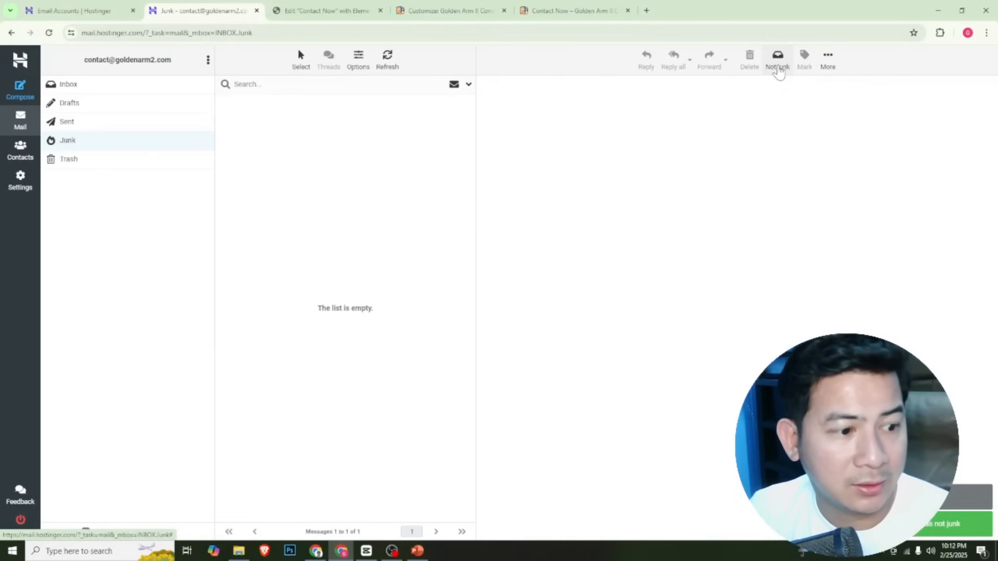
Open the form notification from the webmail inbox and send the reply "Hello" to the form's submitter
left_click(169, 86)
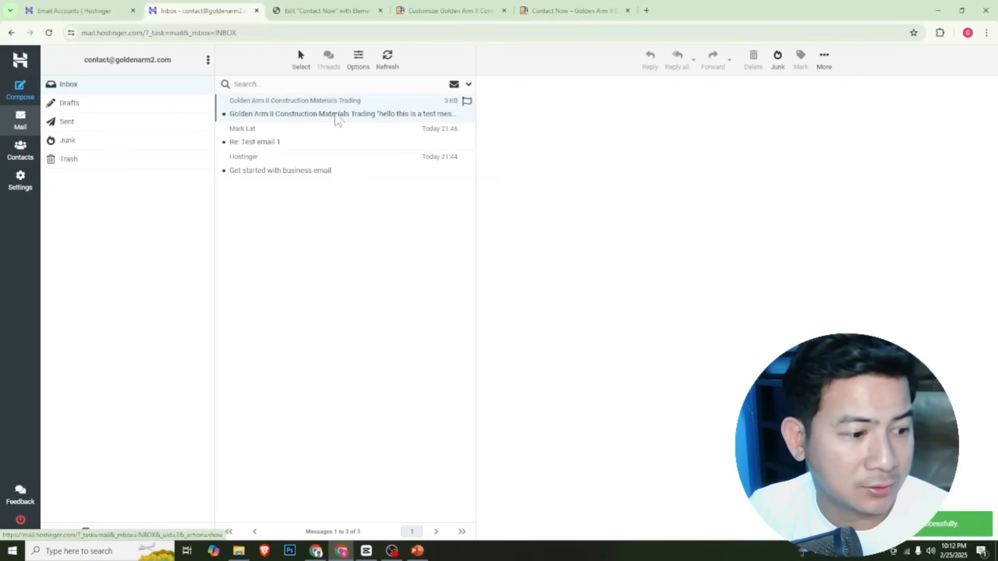
double_click(337, 114)
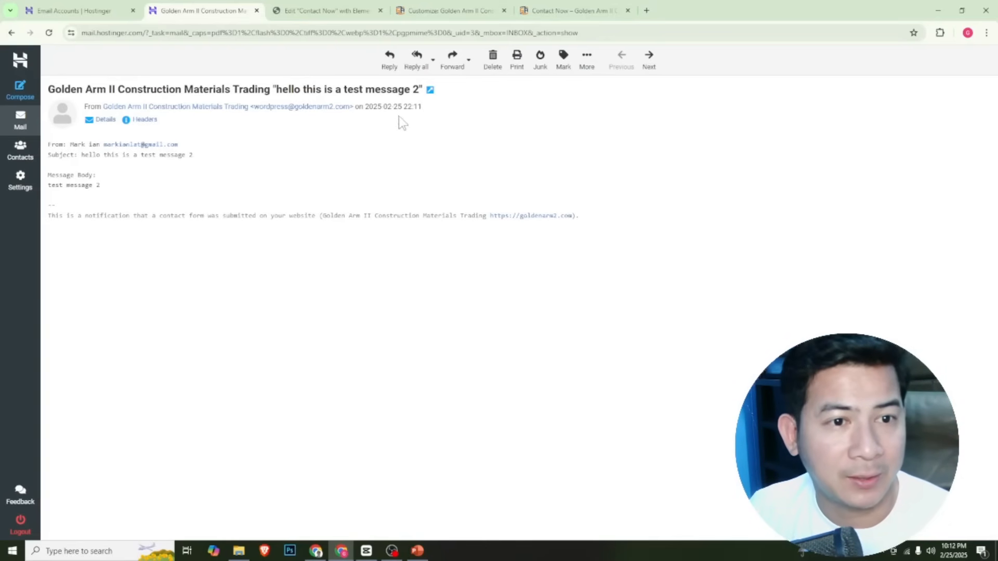
left_click(390, 62)
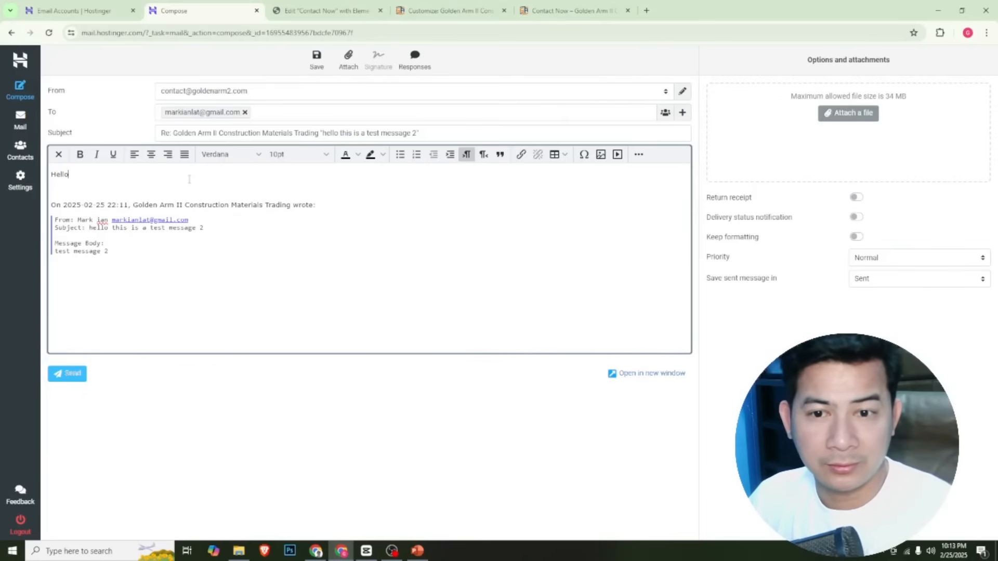
left_click(67, 378)
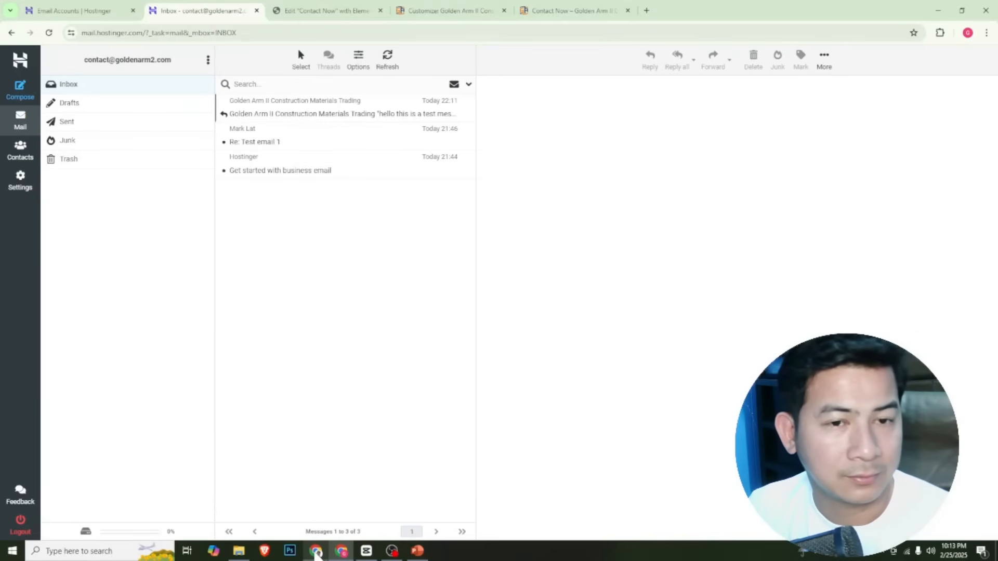
Switch to Gmail and open the reply to "hello this is a test message 2" from the inbox
left_click(316, 550)
left_click(29, 138)
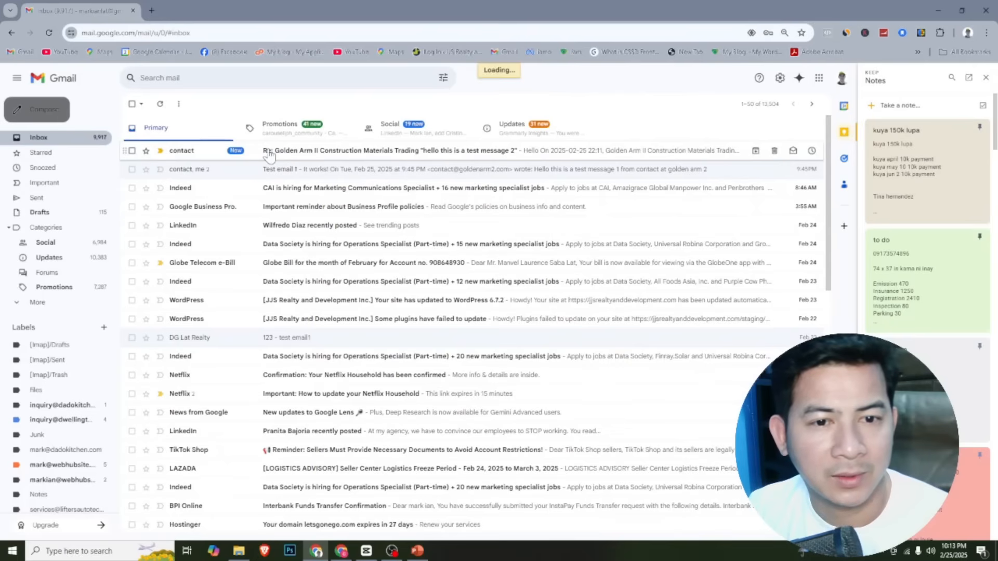
left_click(269, 153)
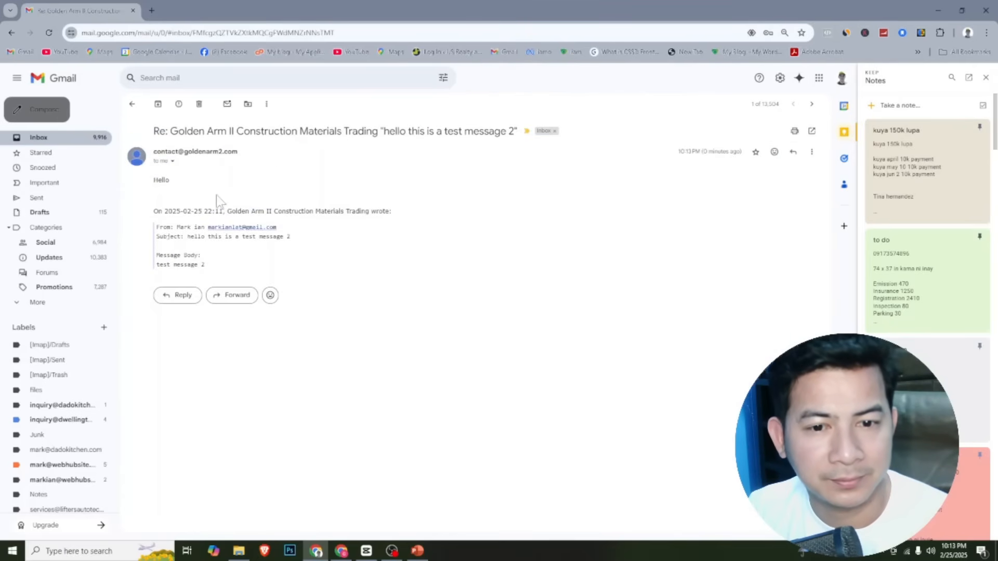
double_click(161, 181)
left_click(297, 210)
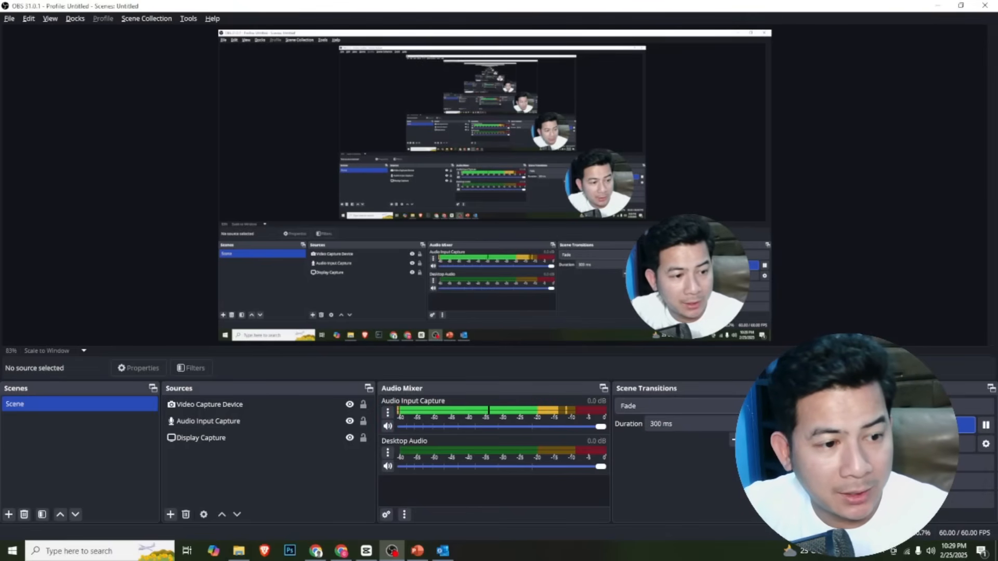
Switch to Outlook, start adding the website's contact email address as a new account, and choose IMAP as the account type
left_click(442, 551)
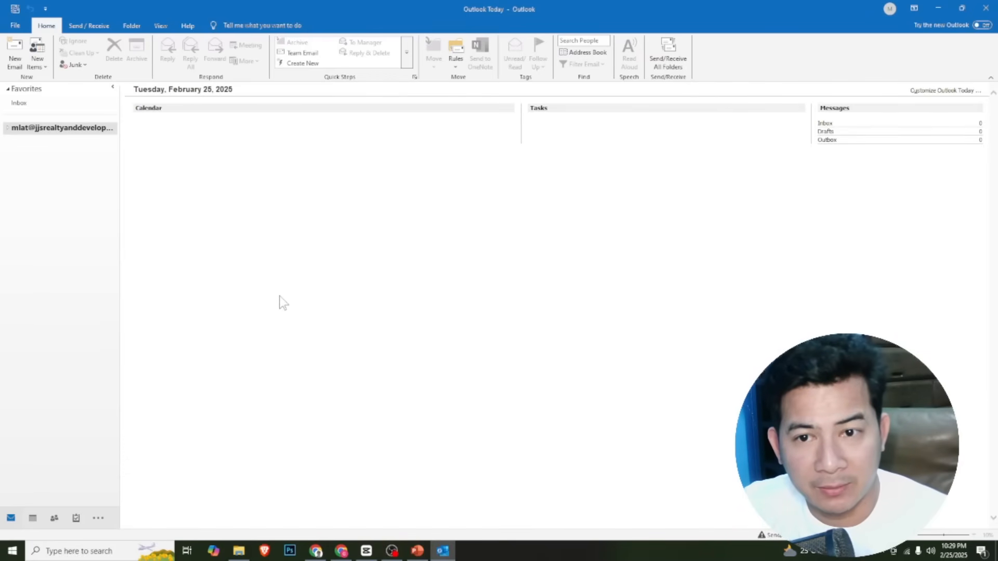
left_click(14, 26)
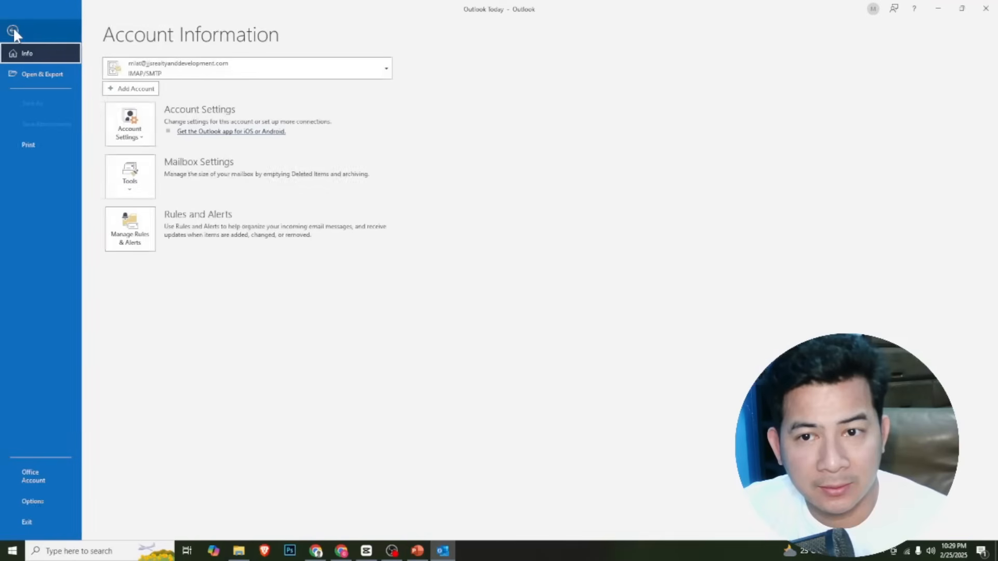
left_click(132, 92)
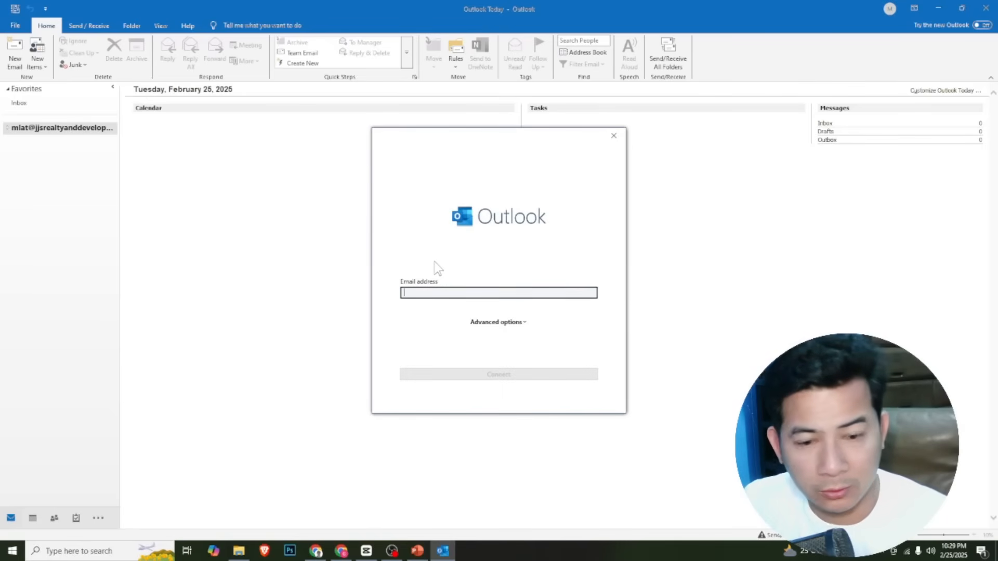
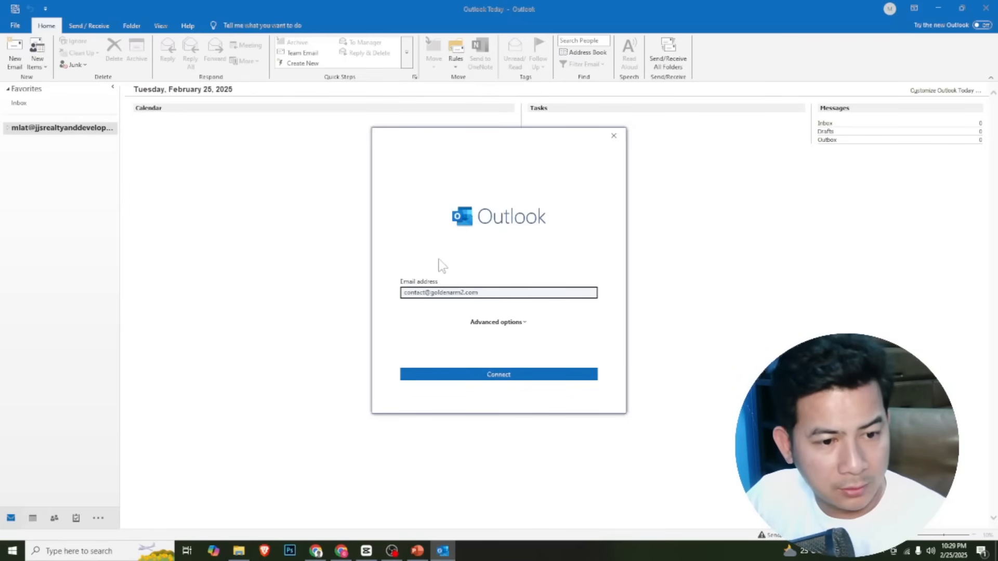
left_click(506, 375)
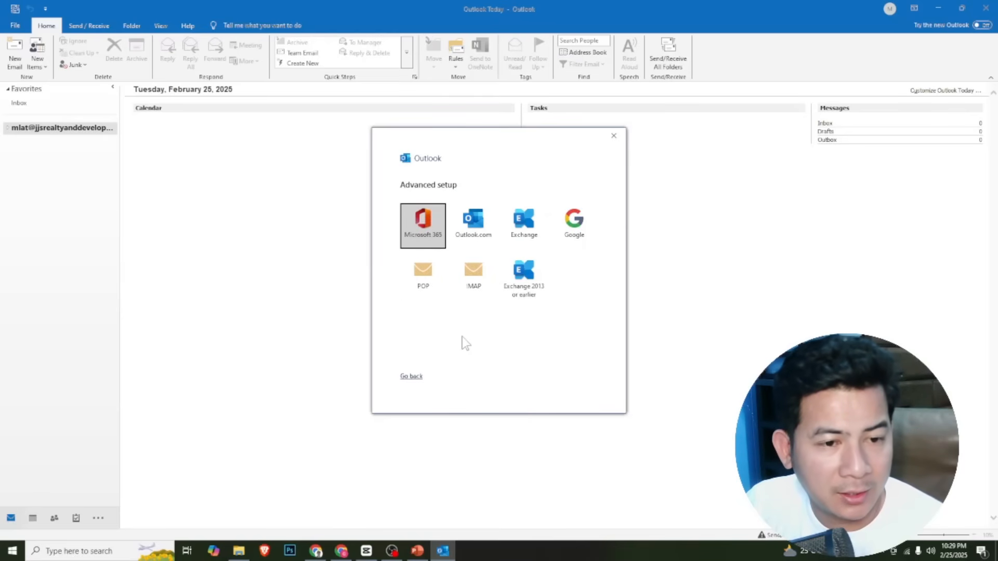
left_click(474, 278)
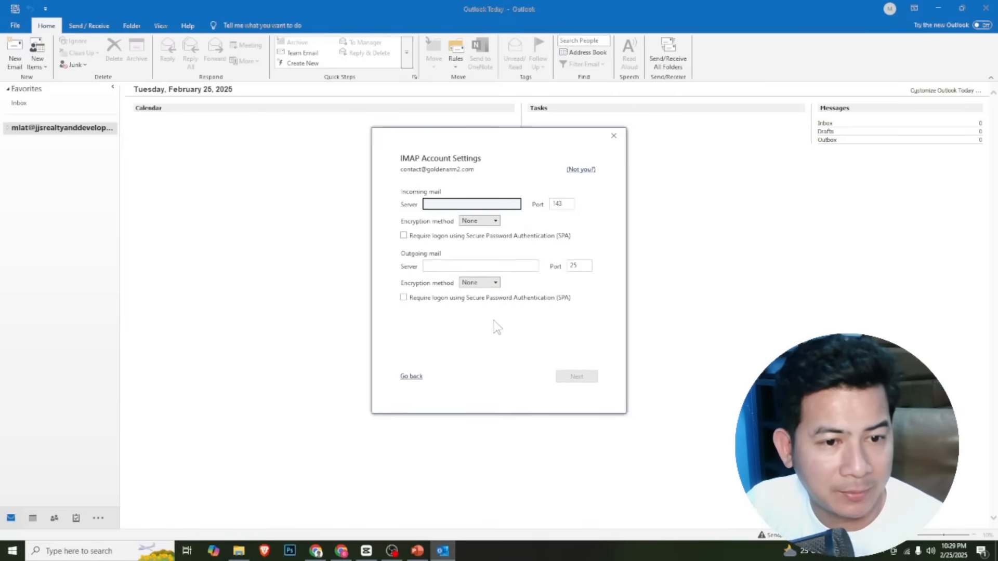
Switch to Hostinger and copy the incoming IMAP hostname from the Connect Apps & Devices page of goldenarm2.com
key("alt+Tab")
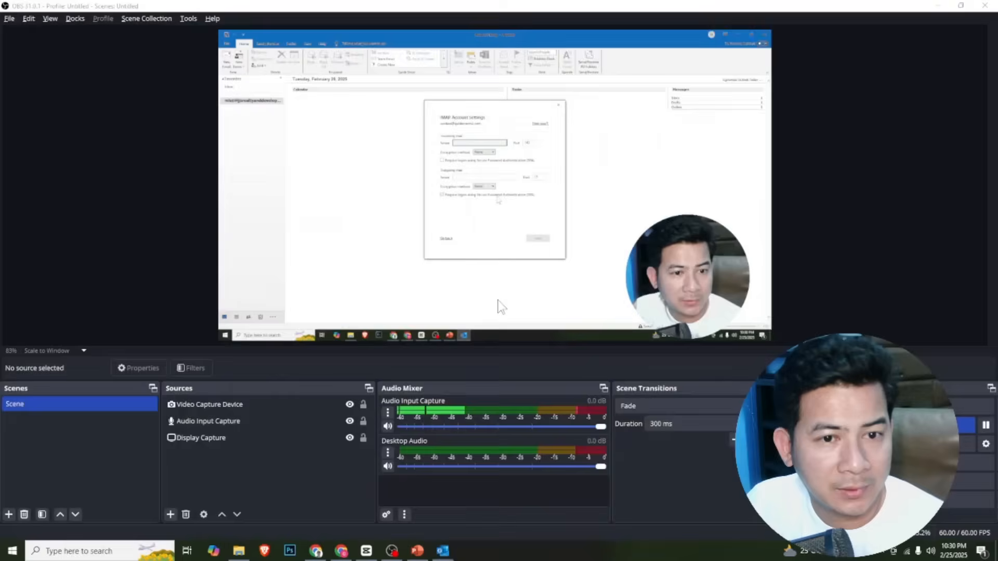
left_click(341, 551)
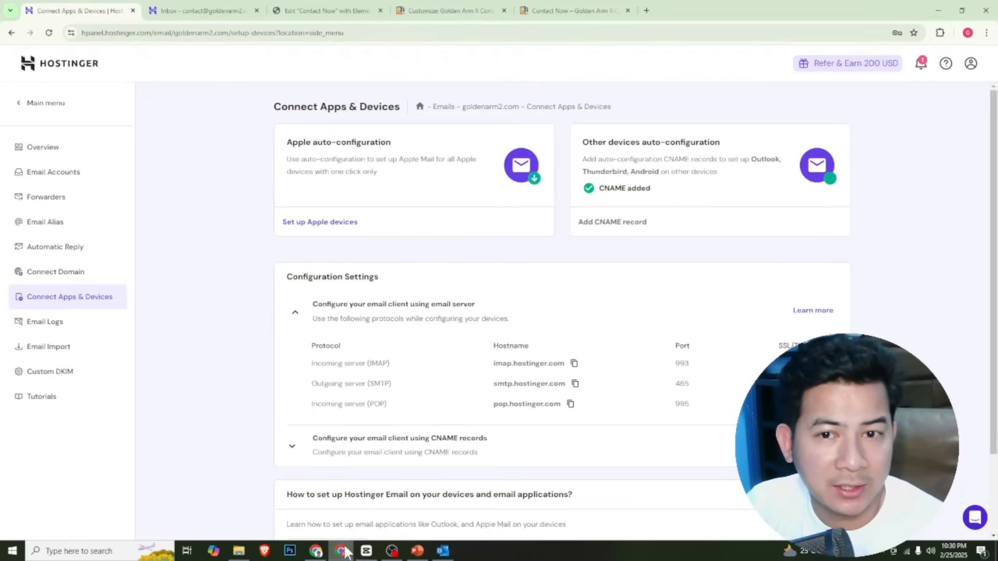
left_click(71, 175)
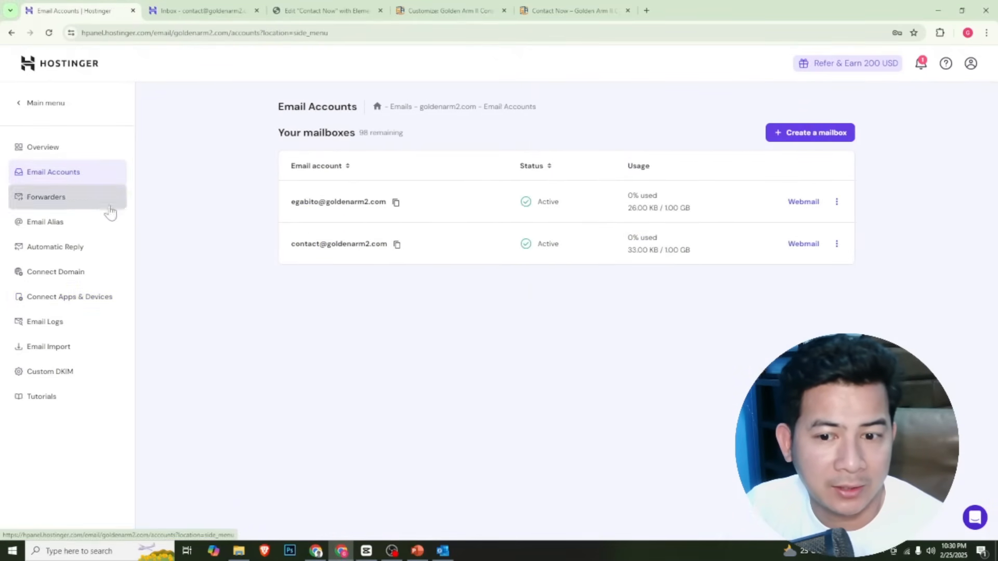
left_click(50, 301)
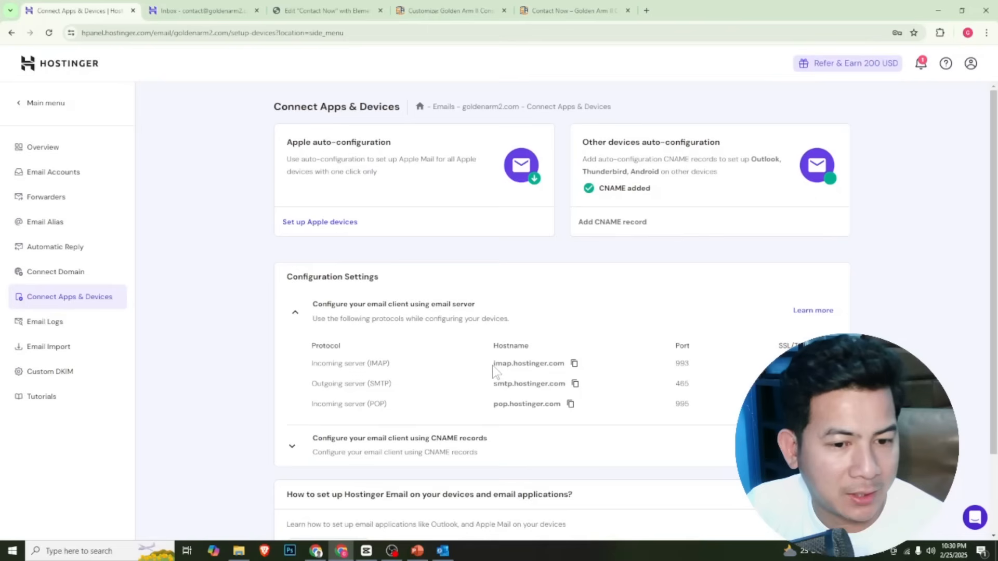
left_click_drag(493, 369, 574, 369)
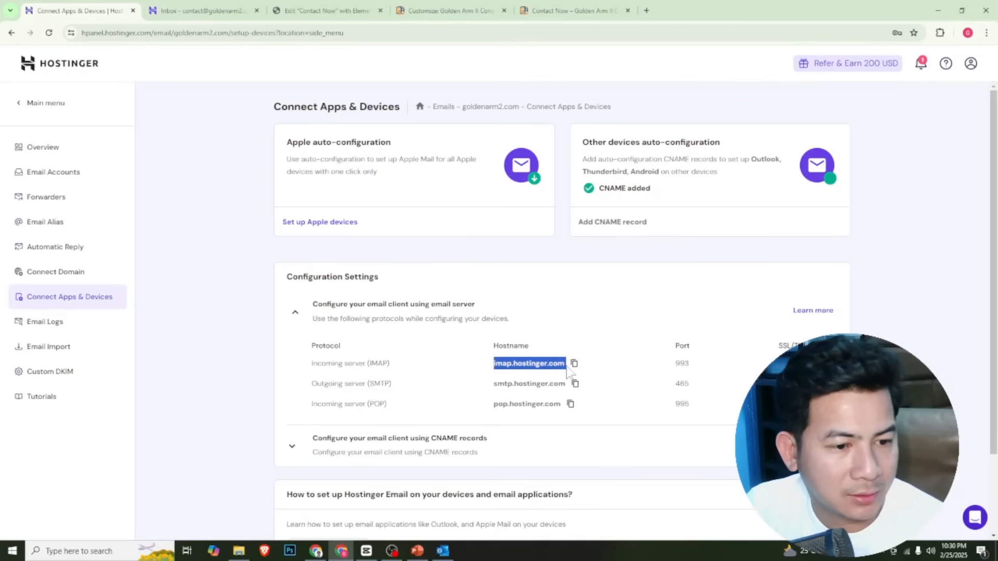
left_click(575, 365)
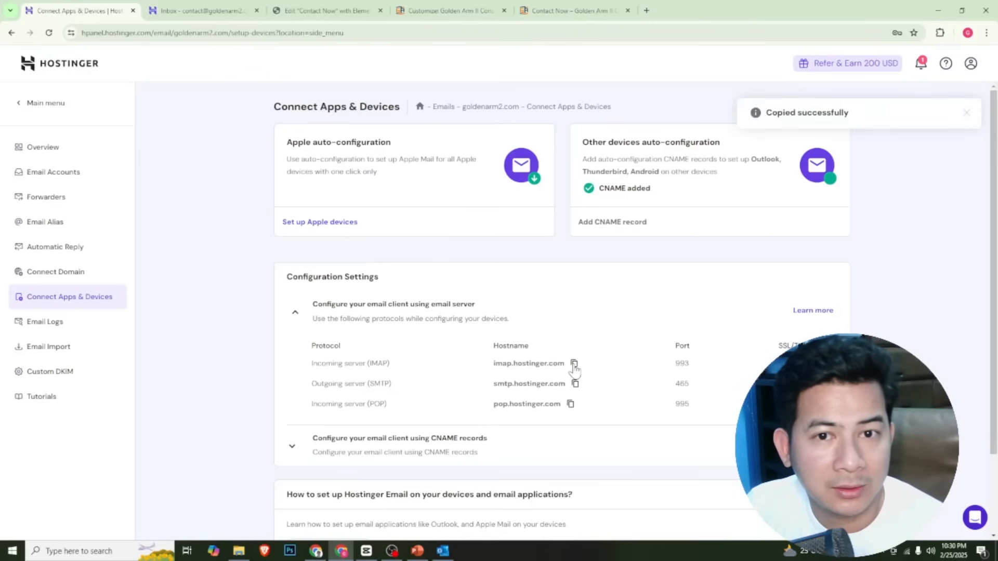
Switch back to Outlook and set the incoming mail server to imap.hostinger.com with port 993, as listed in Hostinger
left_click(444, 552)
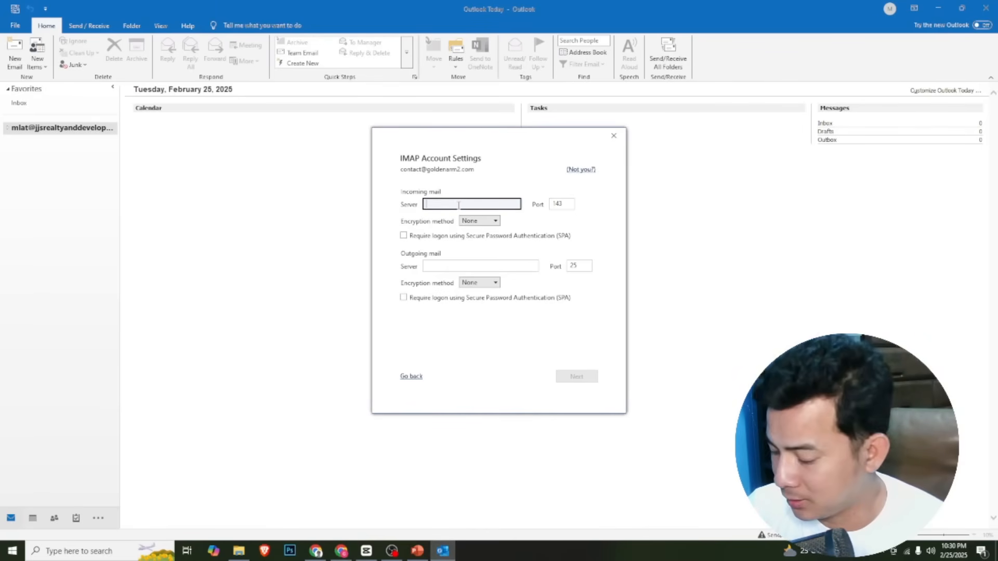
key("ctrl+v")
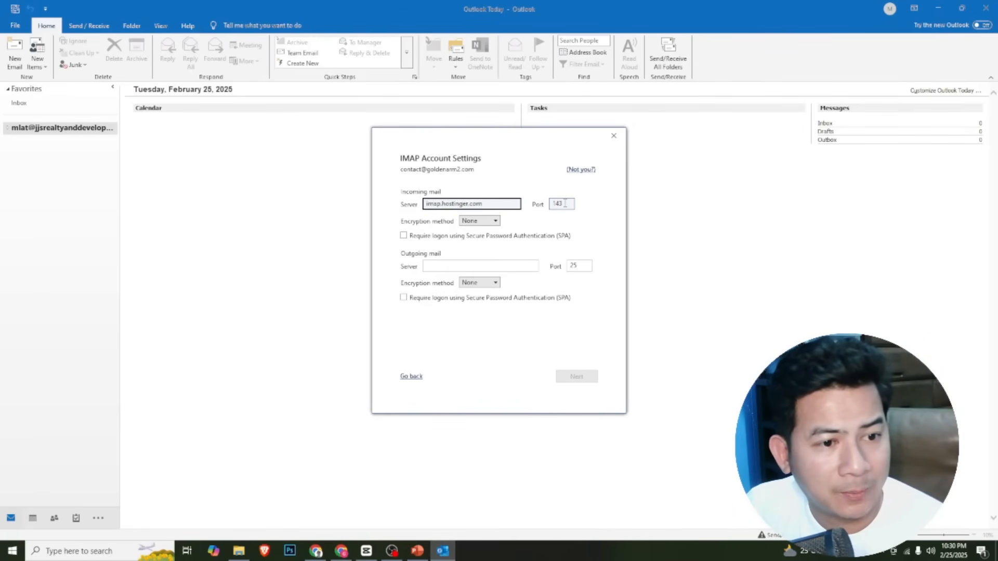
key("alt+Tab")
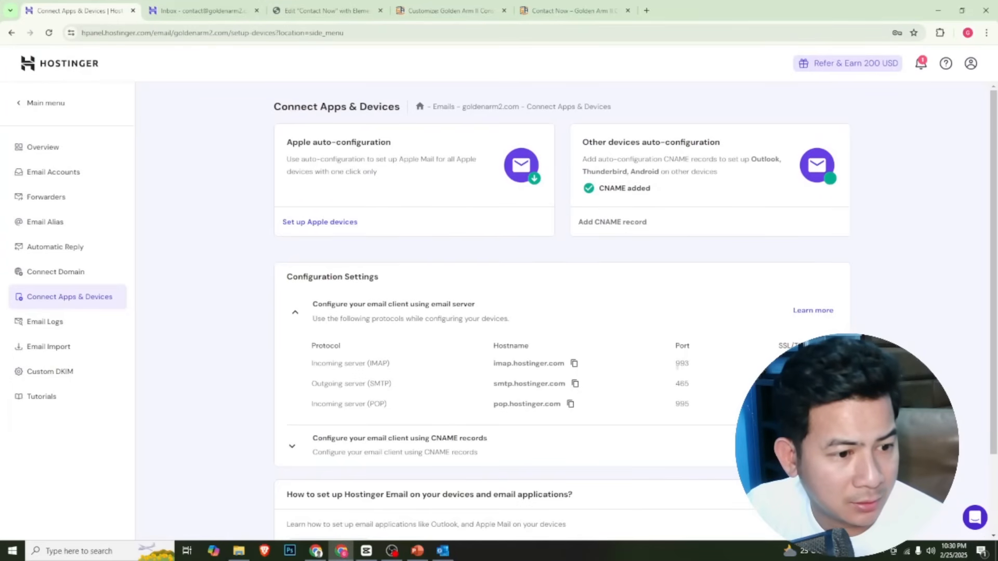
key("alt+Tab")
key("Tab")
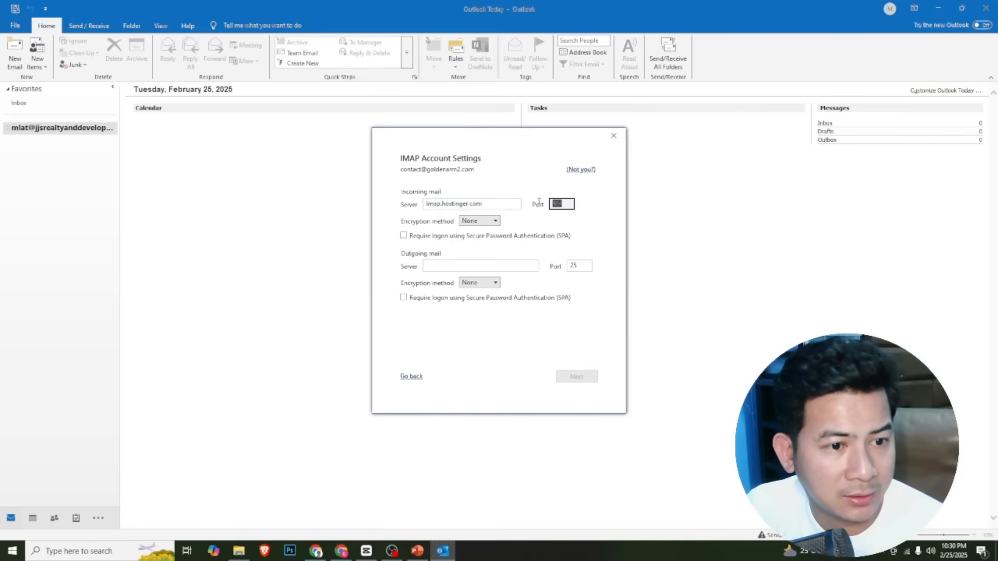
type("993")
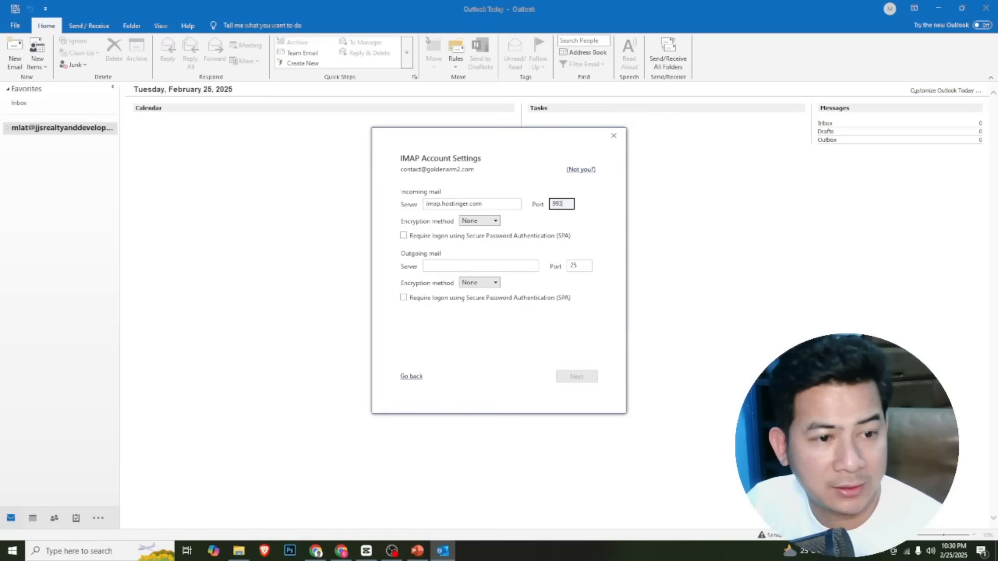
Set the incoming mail encryption to SSL/TLS and require logon using Secure Password Authentication for it
left_click(478, 222)
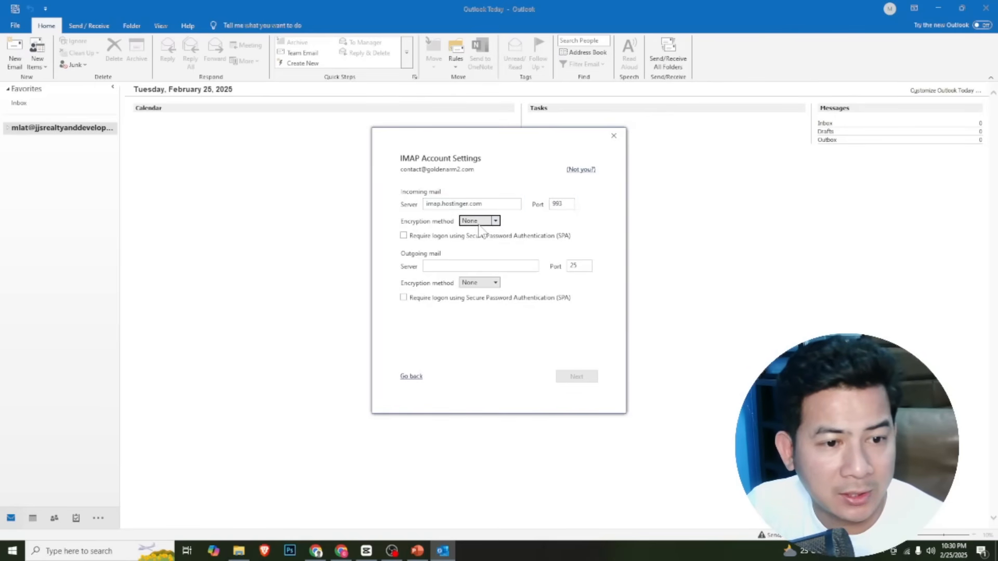
left_click(483, 242)
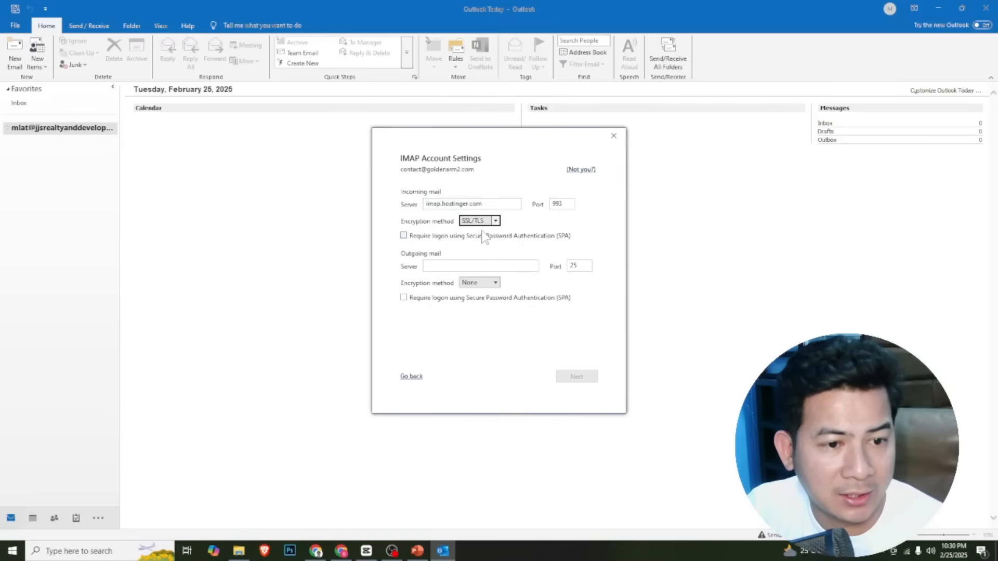
left_click(464, 264)
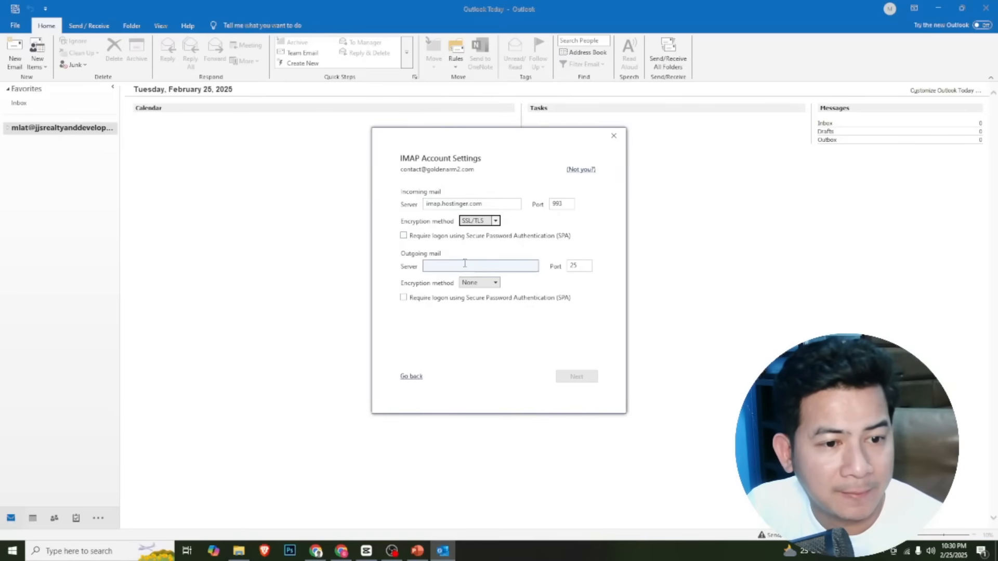
left_click(404, 236)
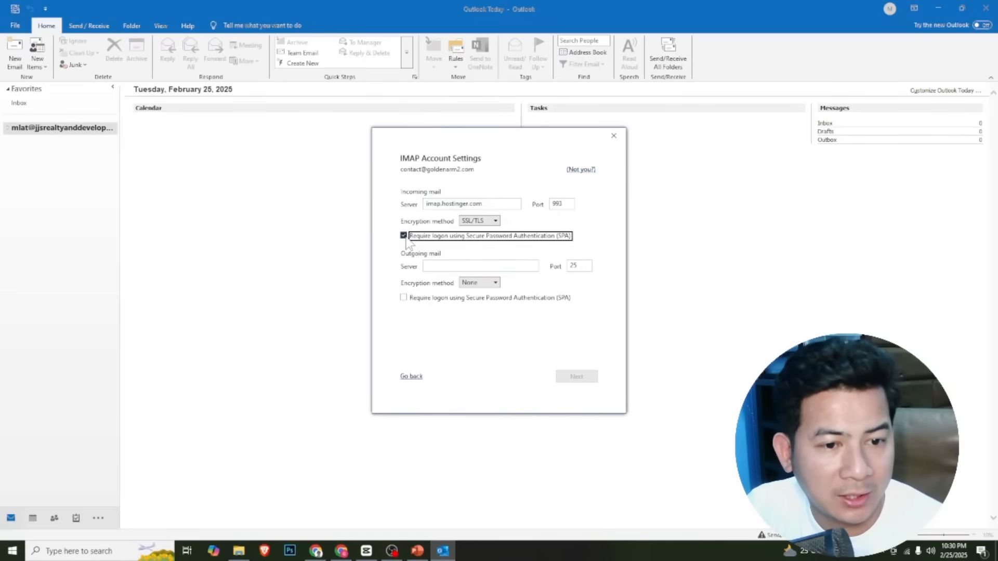
Copy the outgoing SMTP hostname from Hostinger and enter smtp.hostinger.com as the outgoing mail server in Outlook
left_click(450, 269)
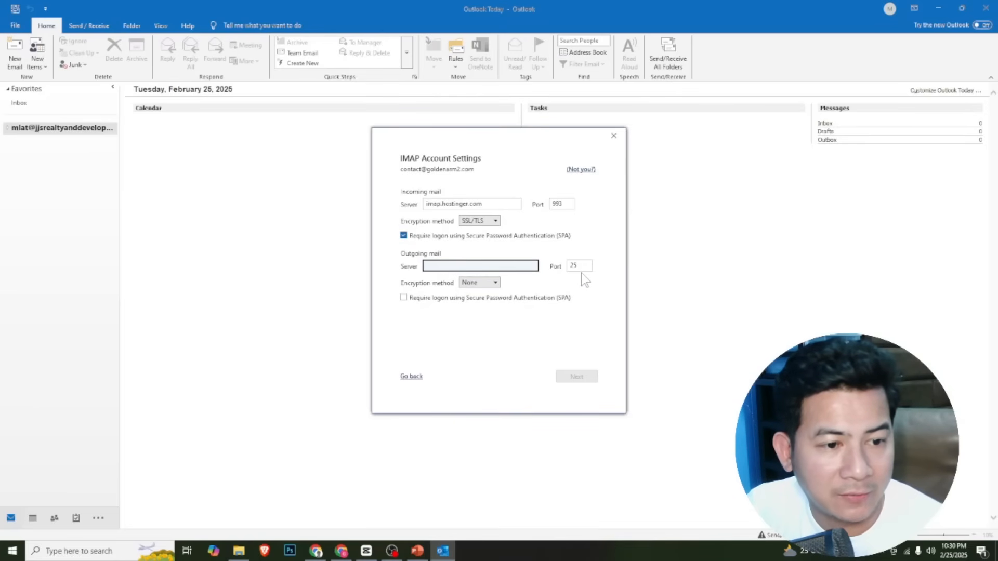
key("alt+Tab")
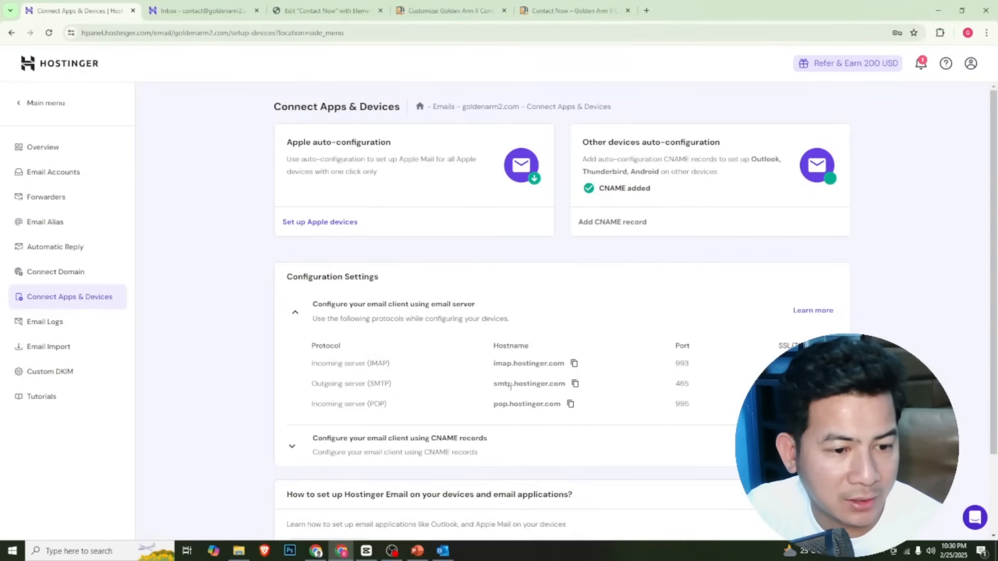
left_click(575, 385)
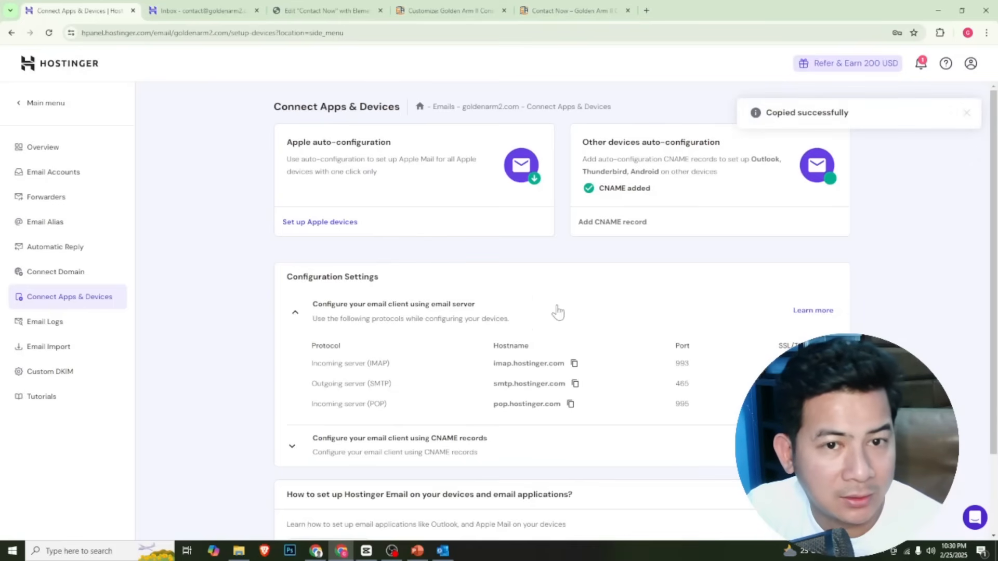
key("alt+Tab")
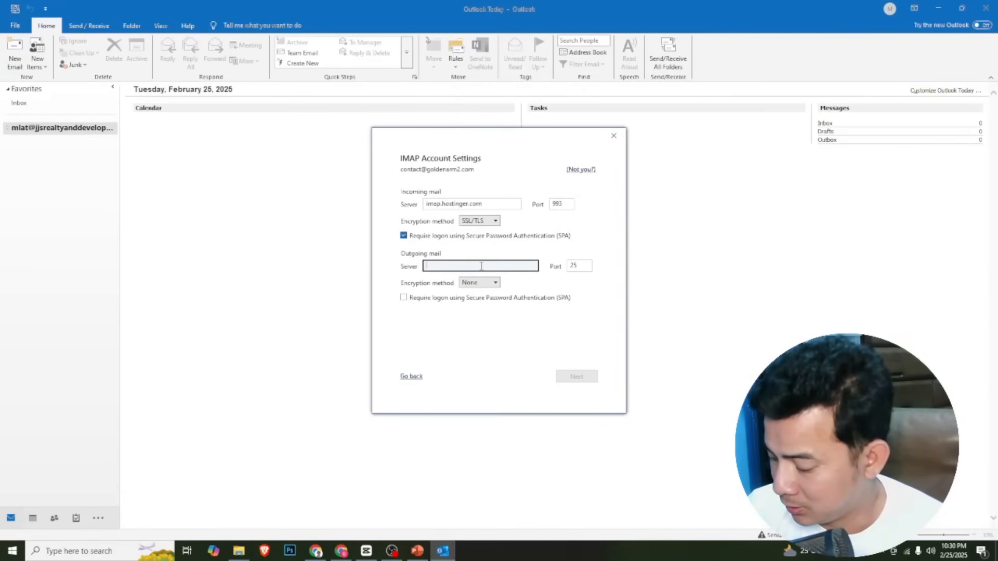
key("ctrl+v")
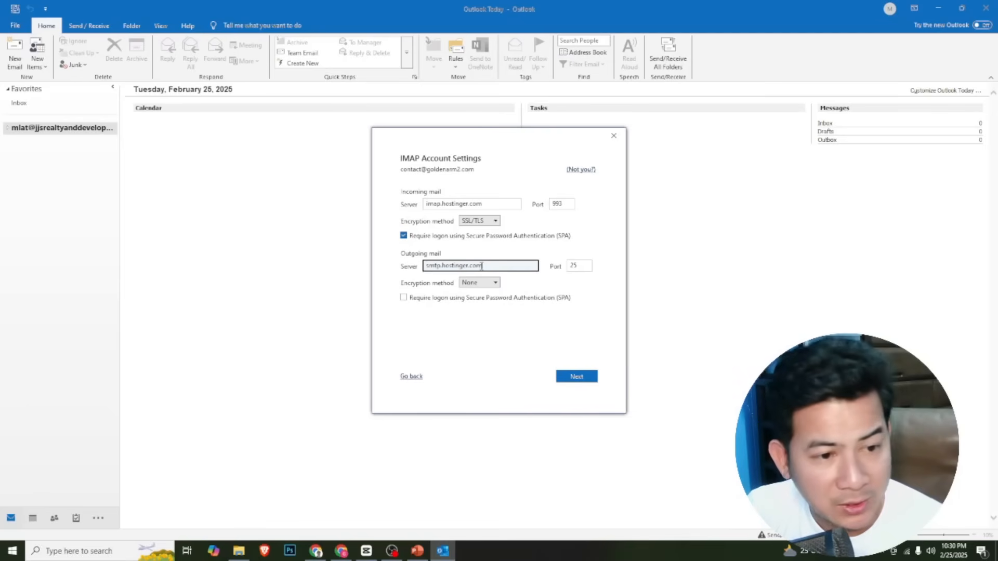
Check the SMTP port in Hostinger and set the outgoing mail port in Outlook to 465
double_click(584, 269)
key("alt+Tab")
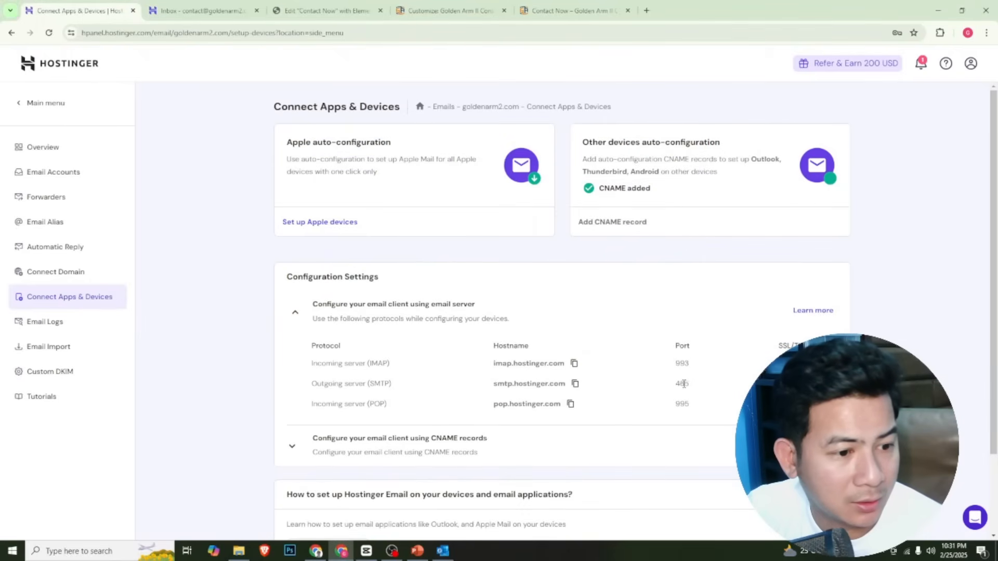
key("alt+Tab")
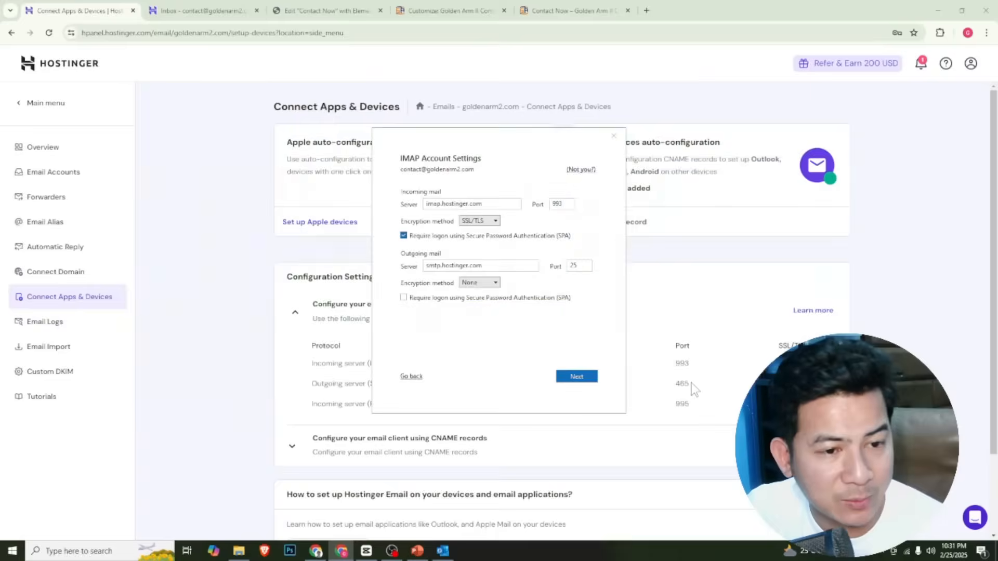
double_click(584, 266)
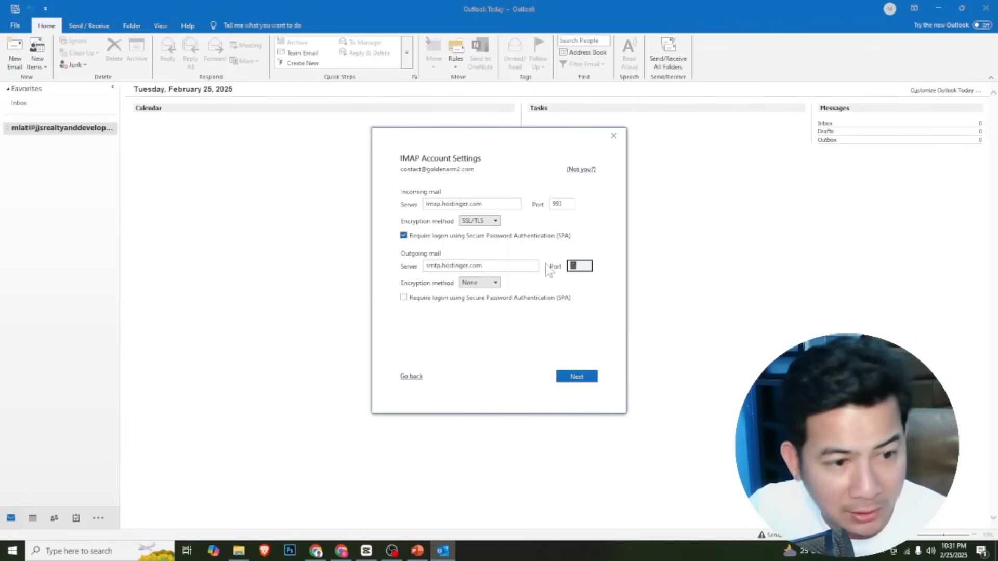
type("465")
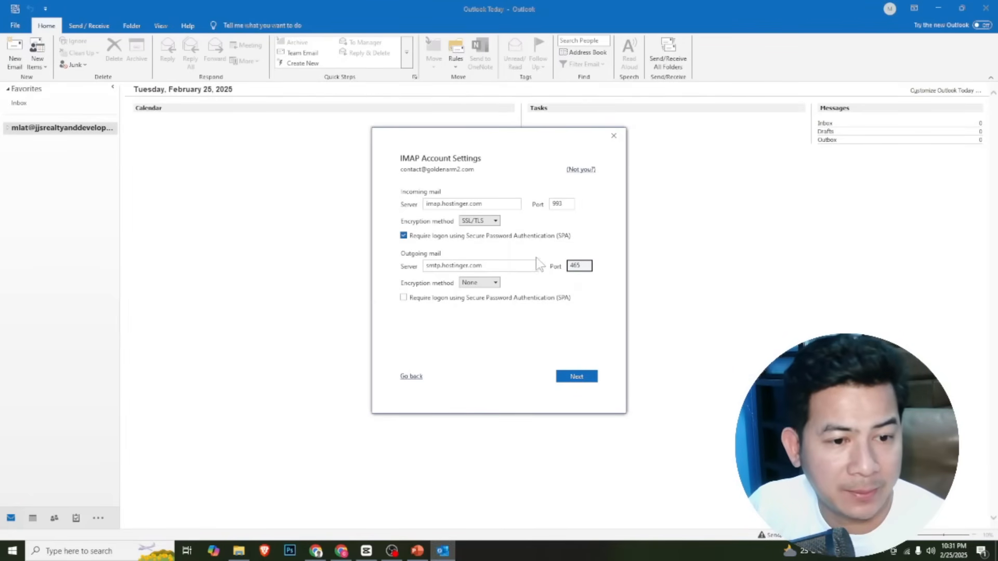
Set the outgoing mail encryption to SSL/TLS, require Secure Password Authentication for it, and continue to the account's password entry
left_click(477, 282)
left_click(481, 305)
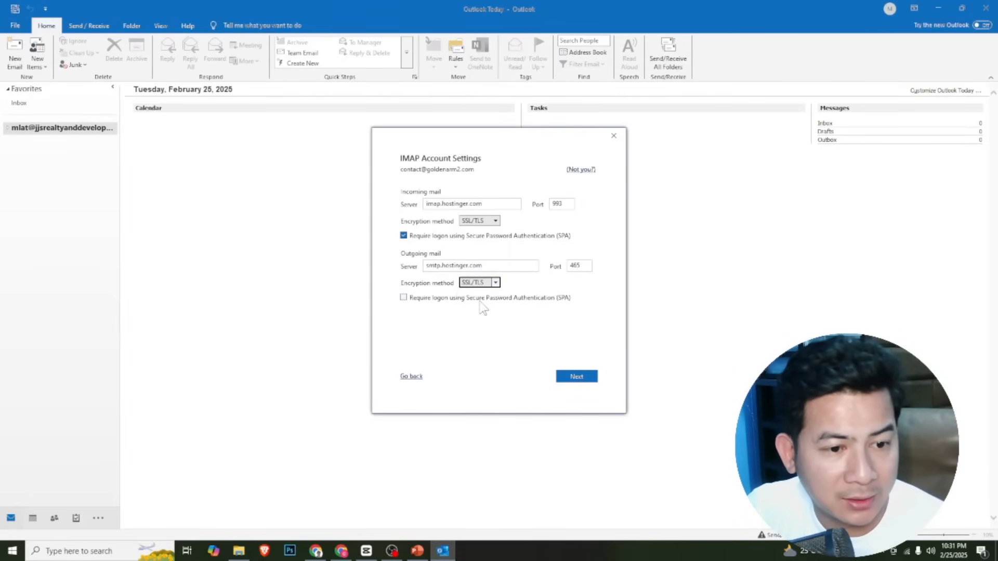
left_click(404, 298)
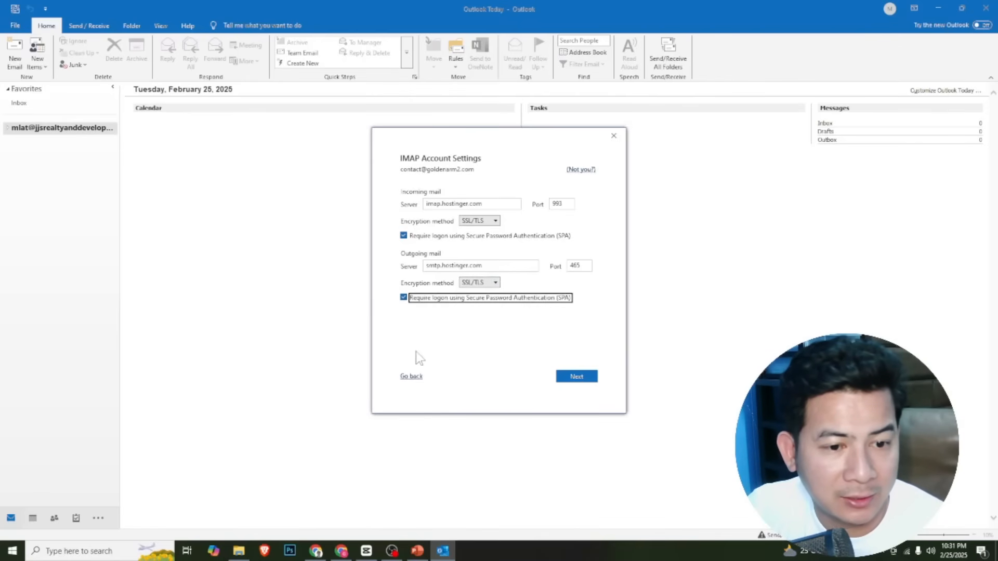
left_click(575, 379)
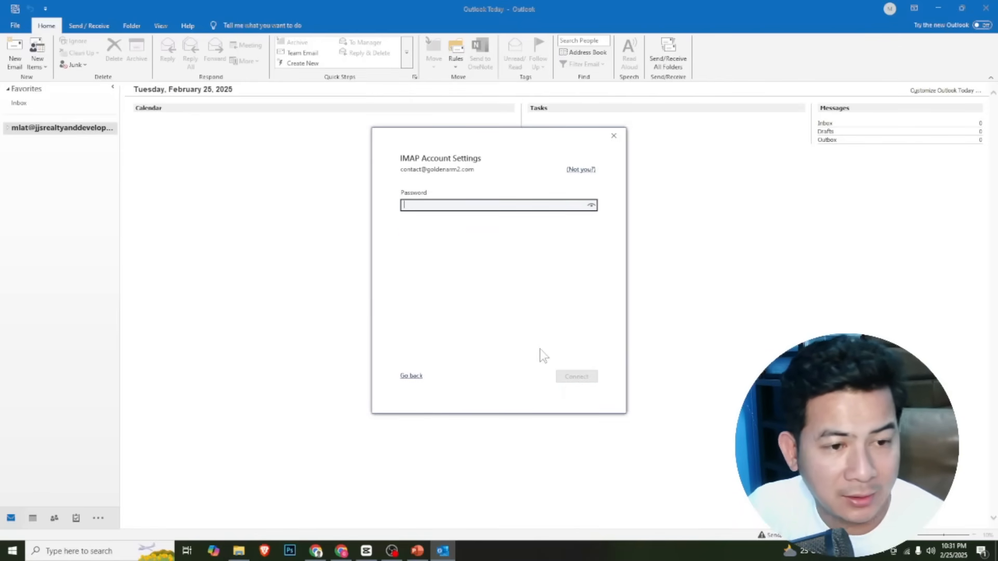
Enter the mailbox's account password and connect the IMAP account
type("•")
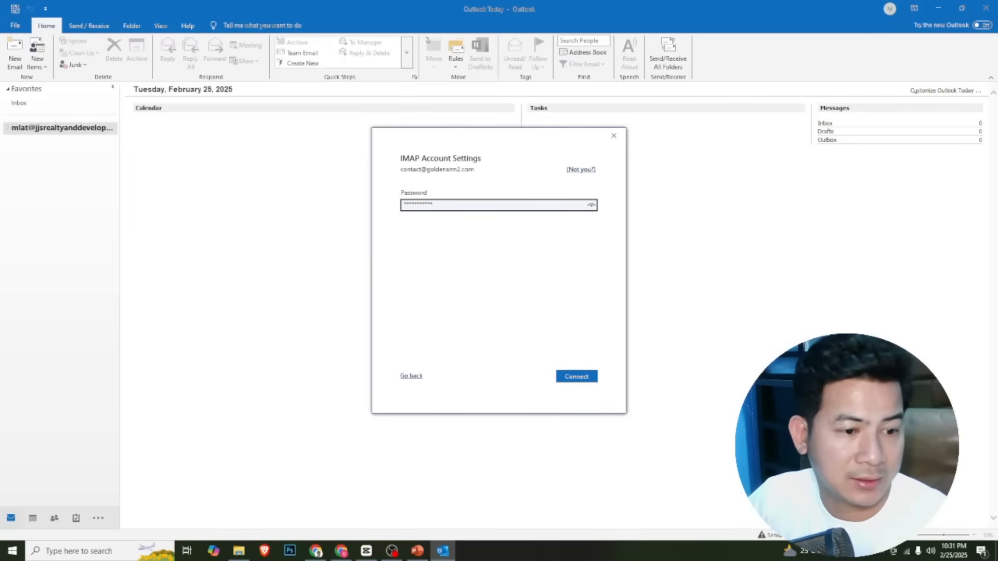
left_click(588, 380)
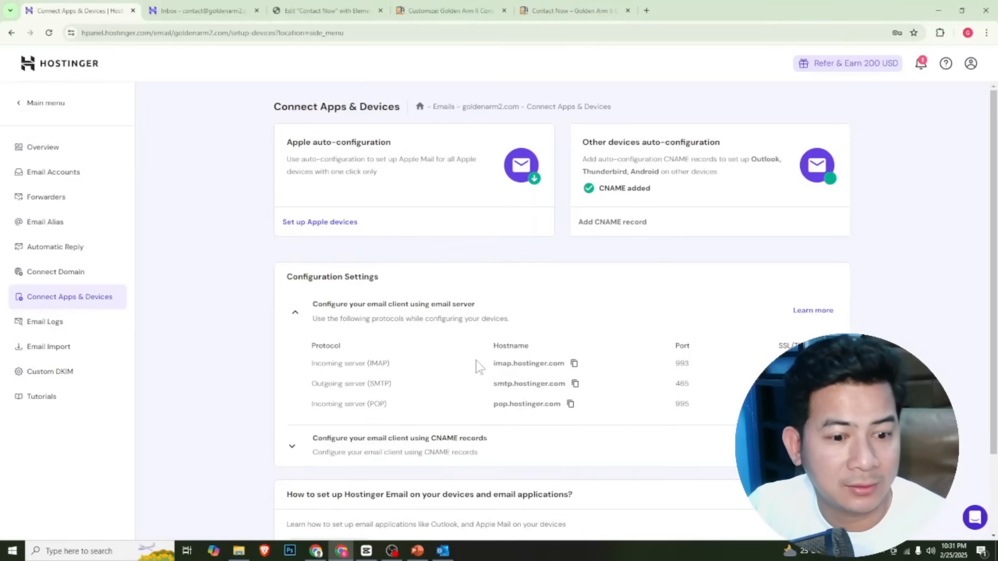
Switch back to Outlook, open the newly connected mailbox's inbox, and view the "Re: Test email 1" reply and the Golden Arm II Construction message
left_click(443, 551)
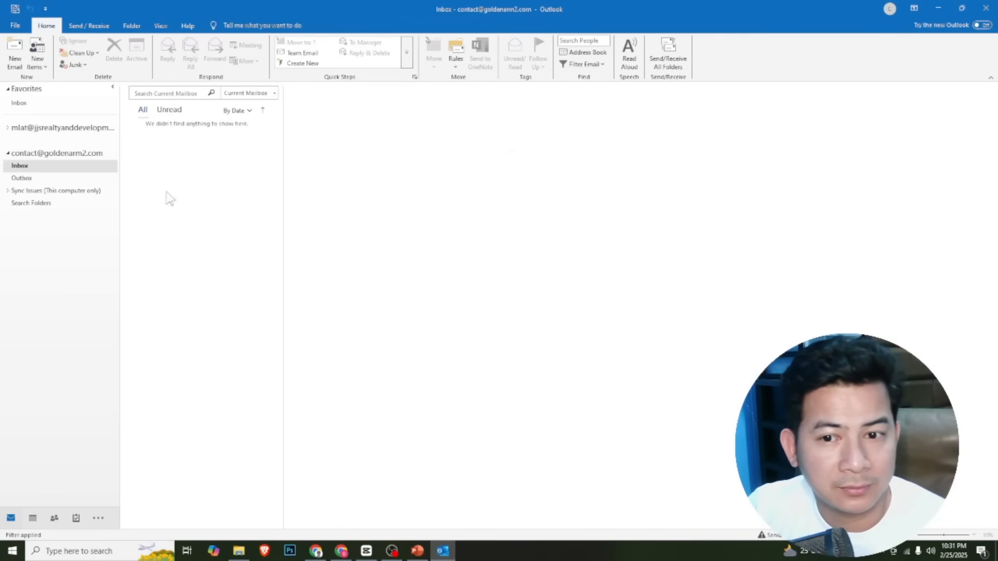
left_click(46, 153)
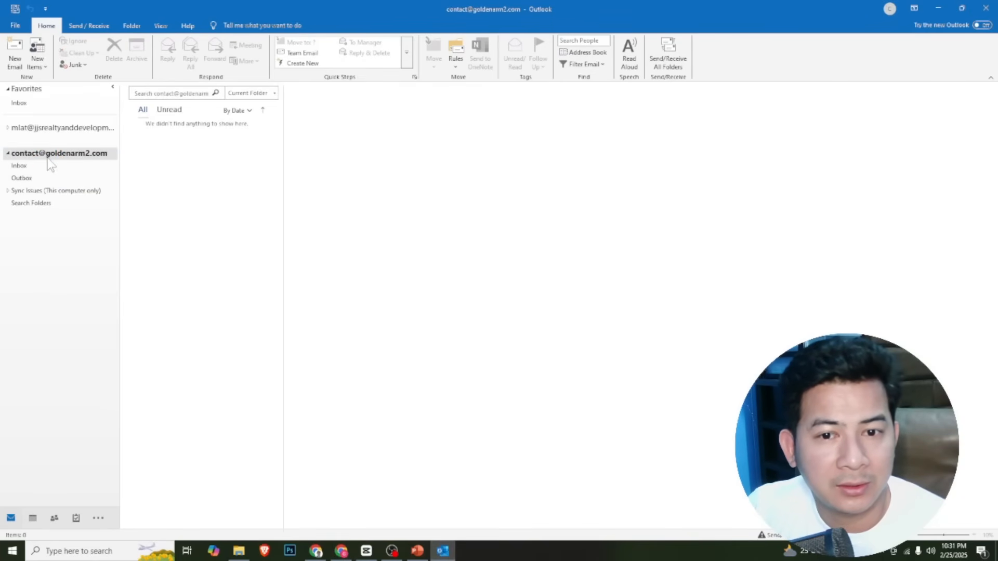
left_click(48, 165)
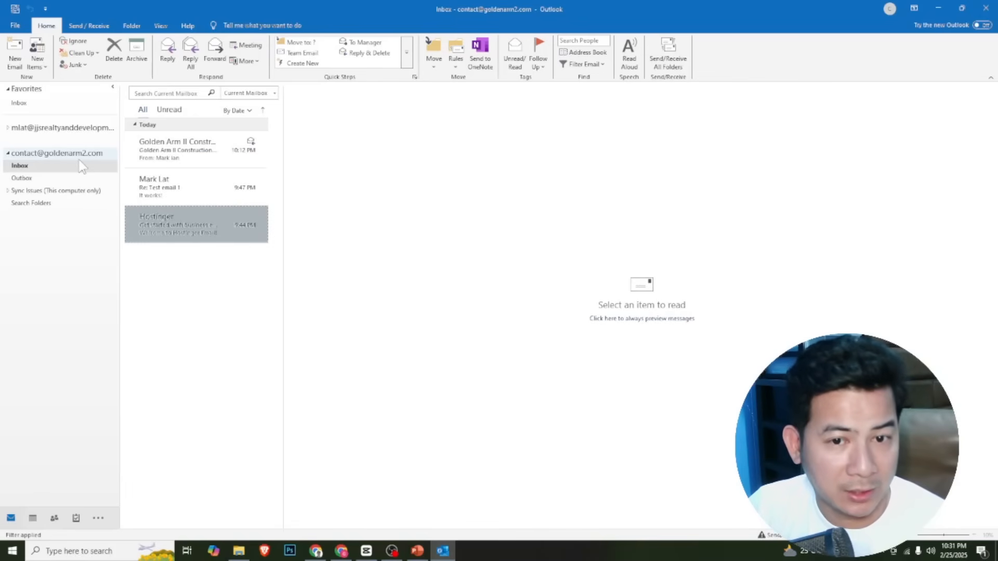
left_click(185, 192)
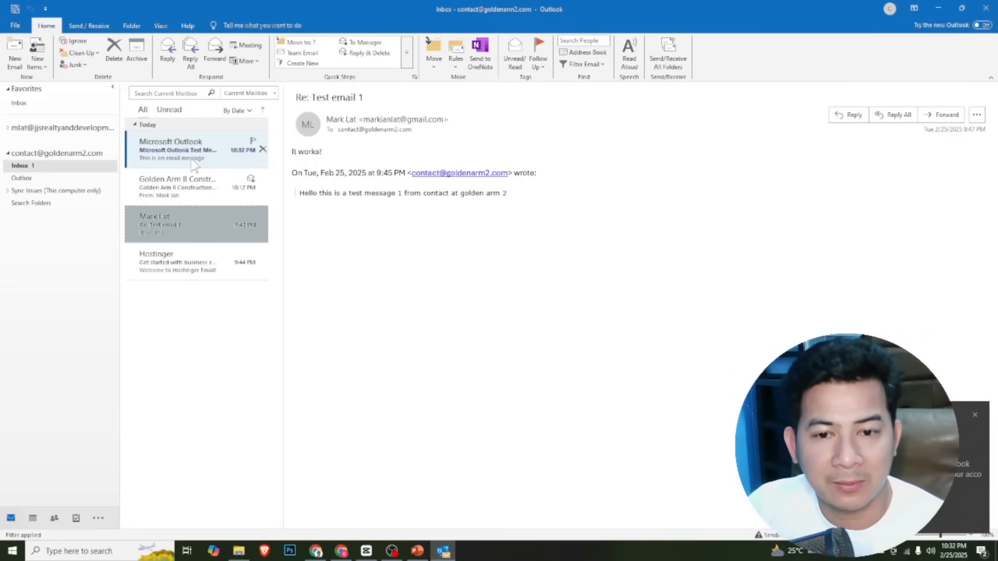
left_click(194, 197)
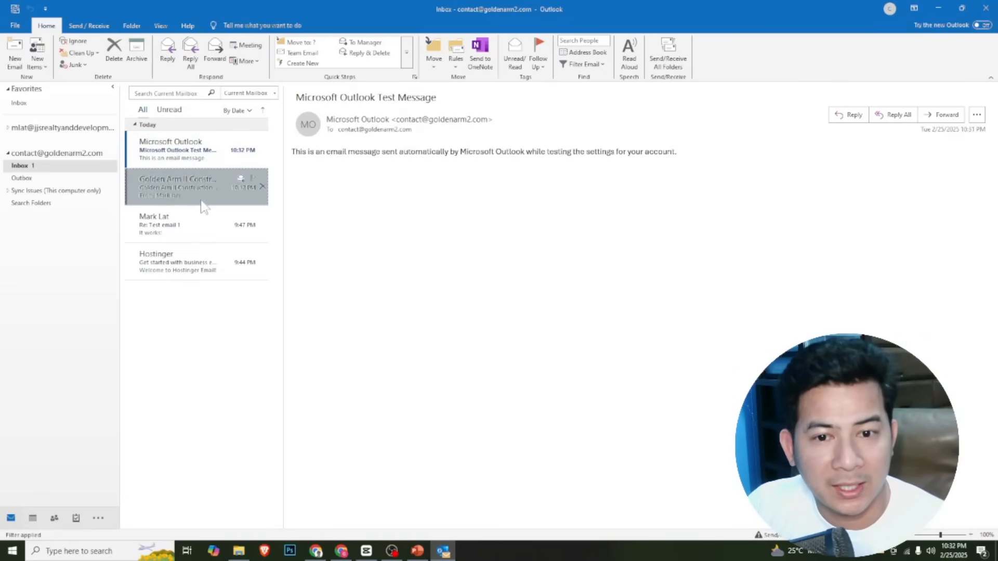